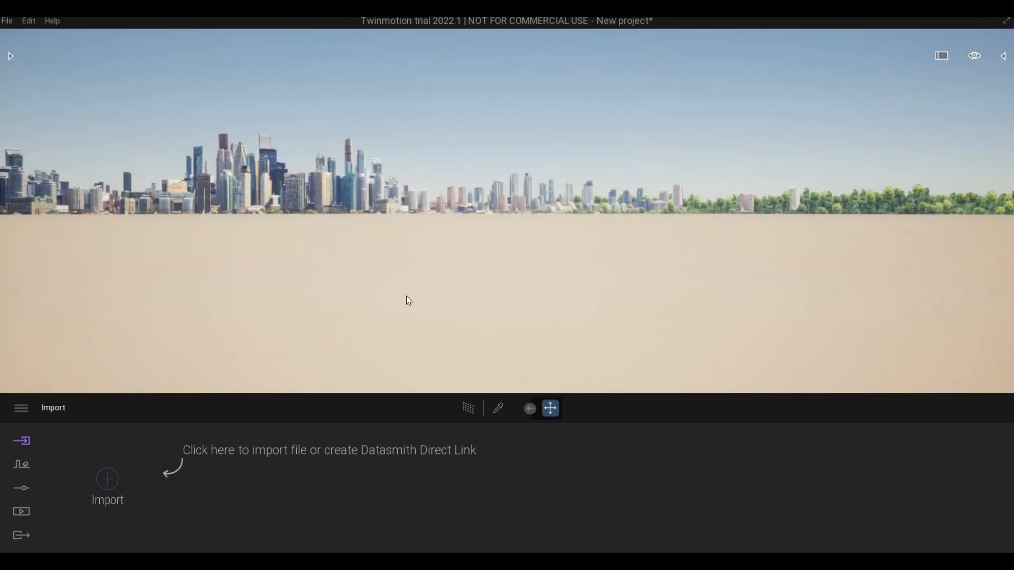
Step: Link the Revit model into a new Twinmotion project through the Direct Link options
{"action": "key", "text": "F1"}
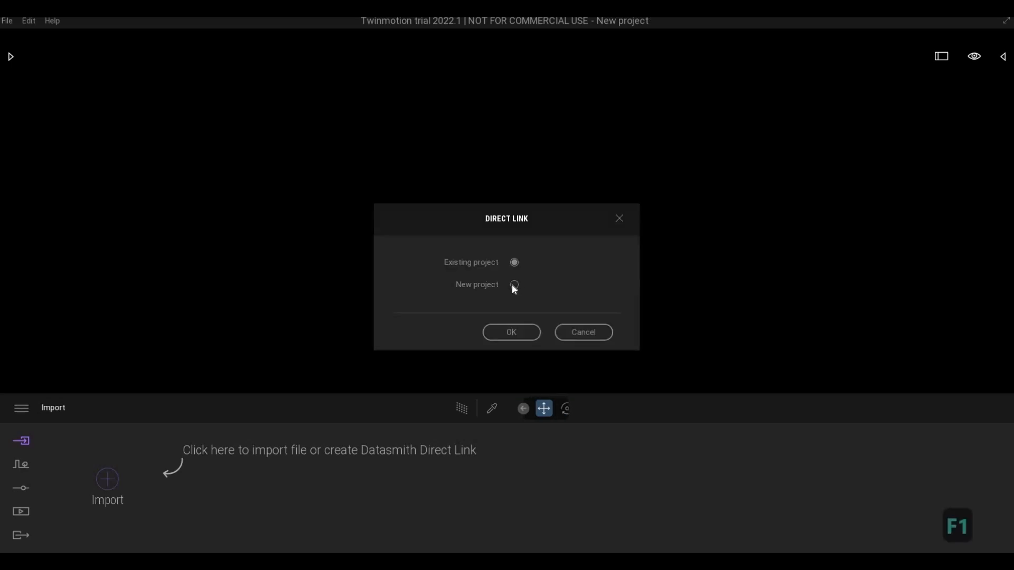
{"action": "left_click", "coordinate": [514, 285]}
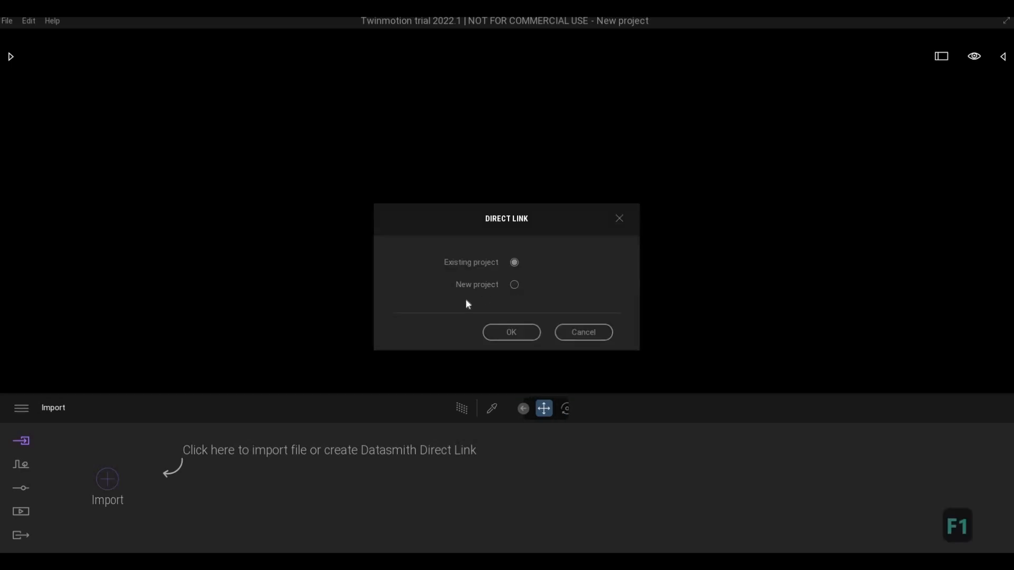
{"action": "left_click", "coordinate": [498, 333]}
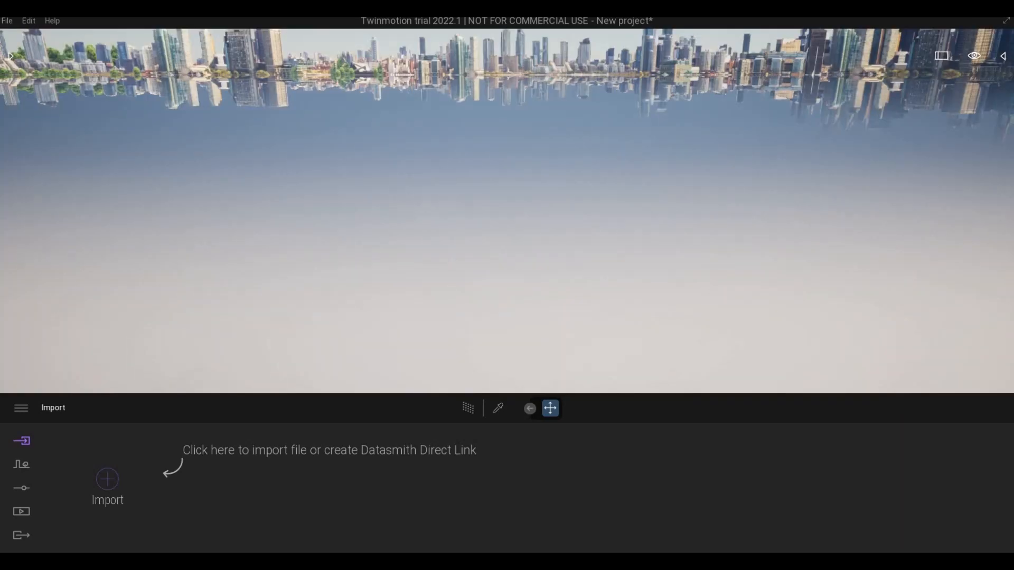
Step: Look over the linked house from all around, frame its front corner behind the fence, and save the project as HOUSE
{"action": "scroll", "coordinate": [485, 136], "scroll_direction": "down", "scroll_amount": 5}
{"action": "right_click_drag", "start_coordinate": [484, 135], "coordinate": [443, 139]}
{"action": "key", "text": "a"}
{"action": "key", "text": "w"}
{"action": "key", "text": "q"}
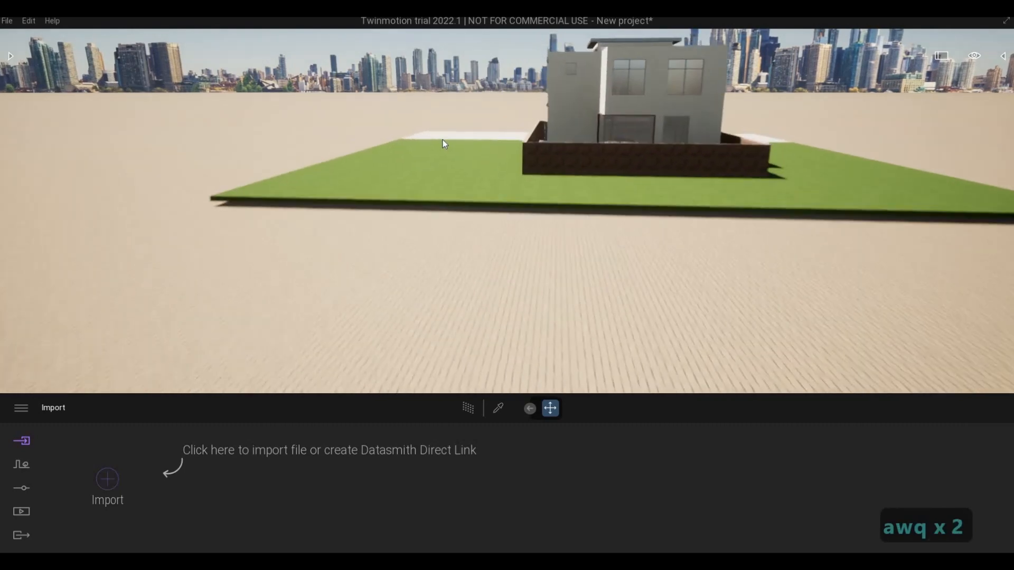
{"action": "key", "text": "q"}
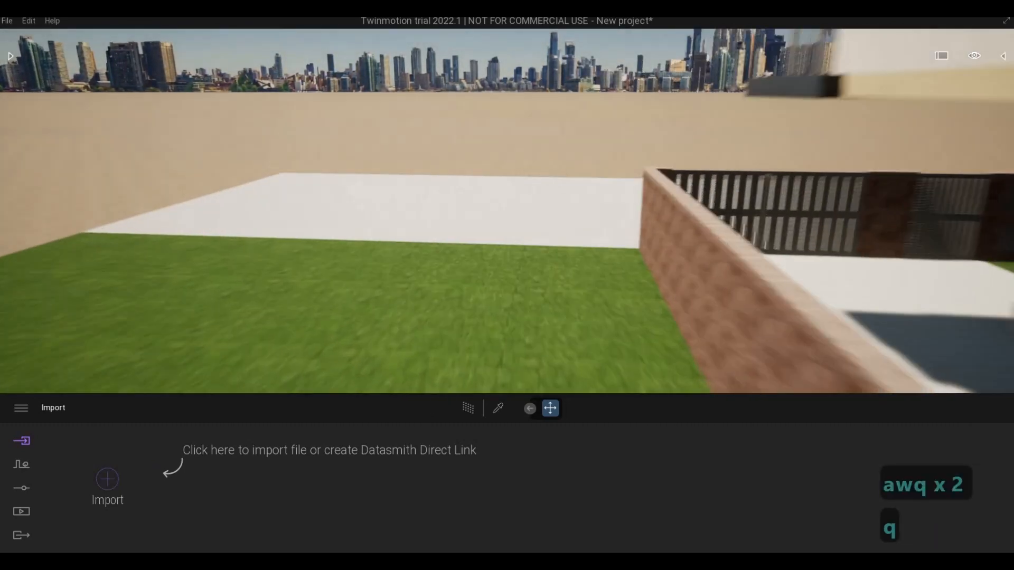
{"action": "key", "text": "q"}
{"action": "right_click_drag", "start_coordinate": [420, 138], "coordinate": [520, 108]}
{"action": "key", "text": "a"}
{"action": "key", "text": "a"}
{"action": "key", "text": "a"}
{"action": "key", "text": "a"}
{"action": "key", "text": "a"}
{"action": "key", "text": "s"}
{"action": "key", "text": "d"}
{"action": "key", "text": "a"}
{"action": "right_click_drag", "start_coordinate": [438, 131], "coordinate": [473, 138]}
{"action": "key", "text": "w"}
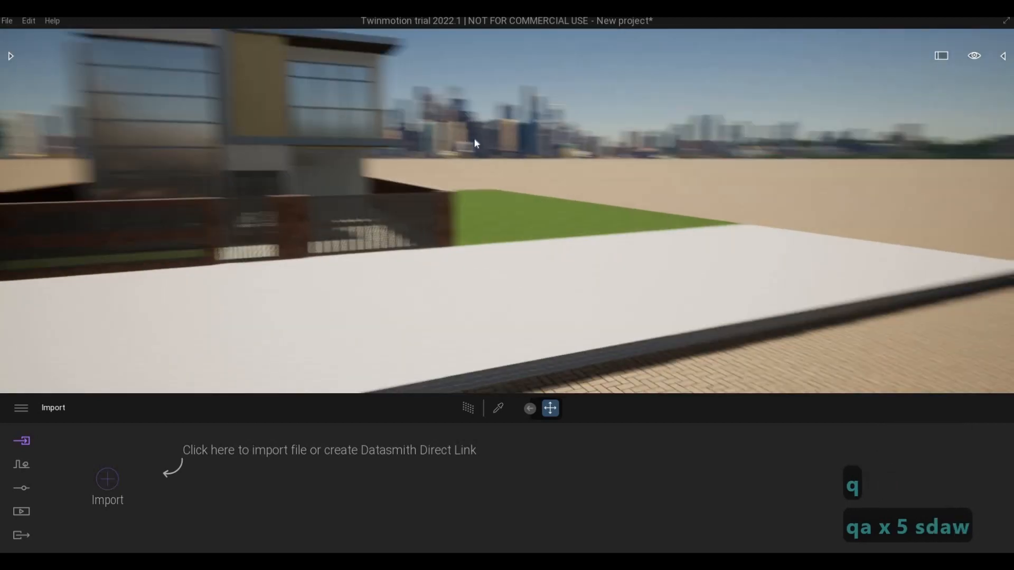
{"action": "key", "text": "d"}
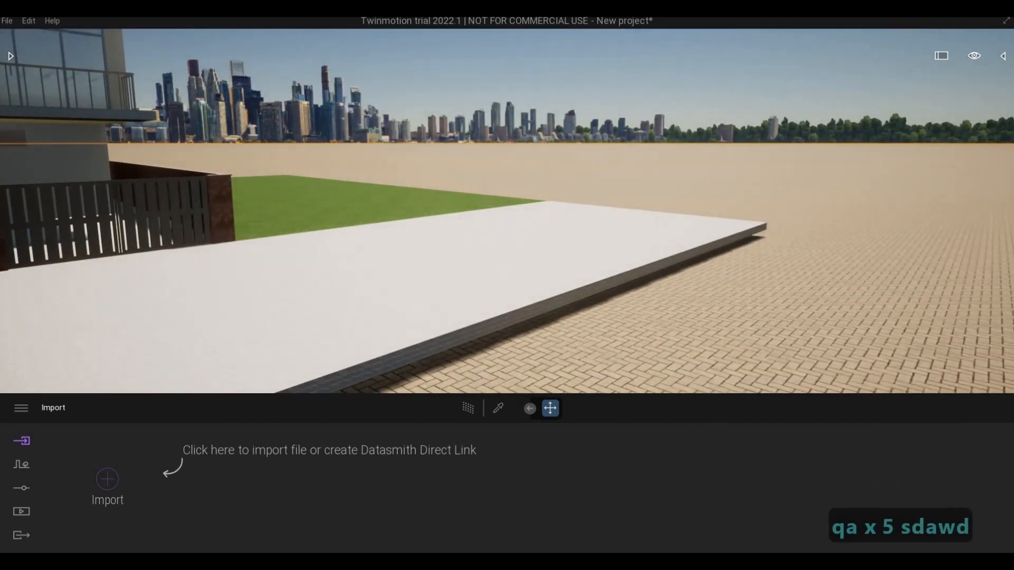
{"action": "right_click_drag", "start_coordinate": [700, 230], "coordinate": [677, 239]}
{"action": "key", "text": "a"}
{"action": "key", "text": "Escape"}
{"action": "key", "text": "Escape"}
{"action": "key", "text": "d"}
{"action": "key", "text": "w"}
{"action": "key", "text": "a"}
{"action": "key", "text": "a"}
{"action": "key", "text": "a"}
{"action": "key", "text": "a"}
{"action": "key", "text": "a"}
{"action": "key", "text": "a"}
{"action": "key", "text": "a"}
{"action": "key", "text": "a"}
{"action": "key", "text": "a"}
{"action": "key", "text": "a"}
{"action": "key", "text": "s"}
{"action": "key", "text": "a"}
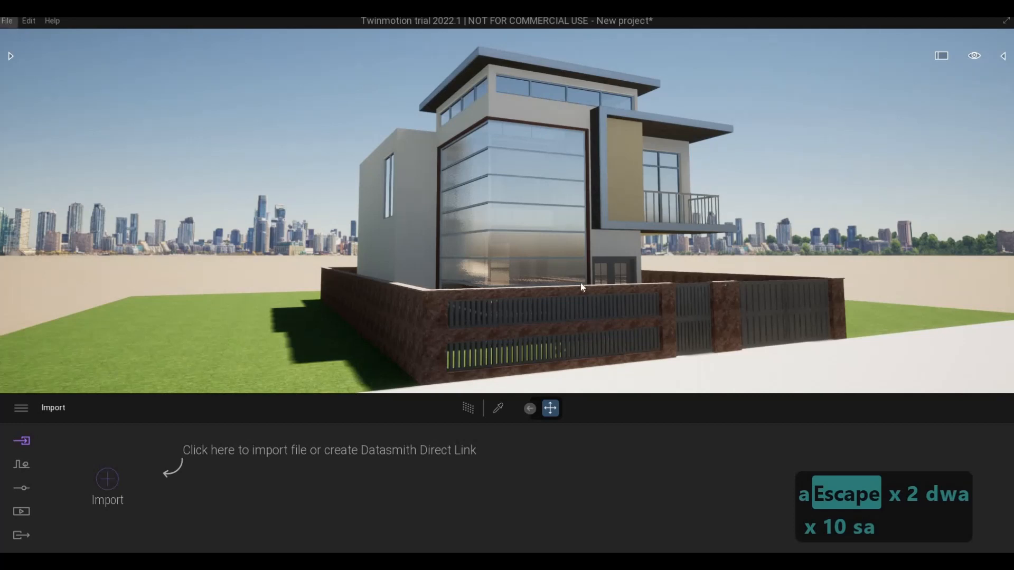
{"action": "key", "text": "F1"}
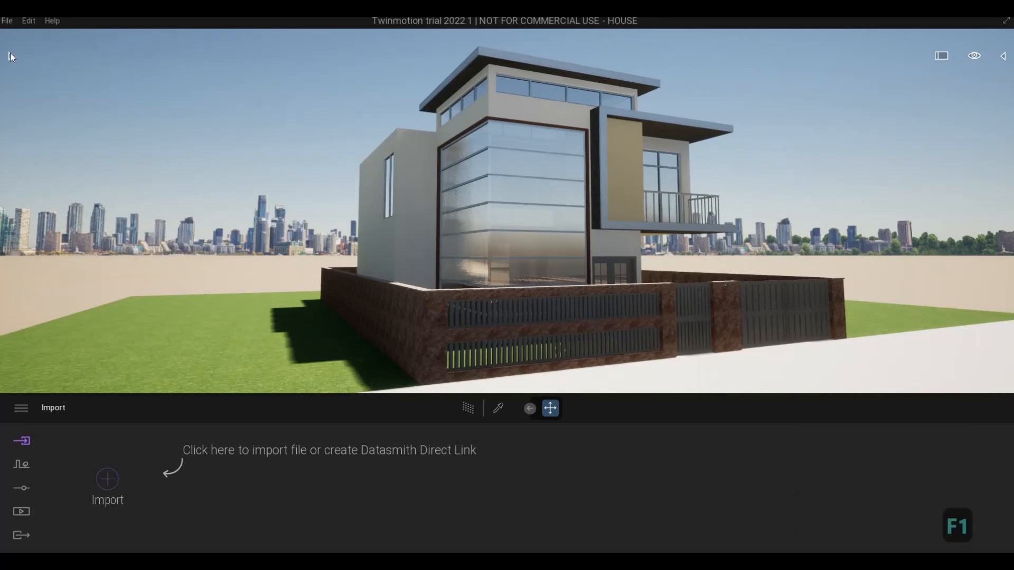
Step: Apply the Two sided glass material from the library's glass materials to the tall front corner glazing of the house
{"action": "left_click", "coordinate": [10, 55]}
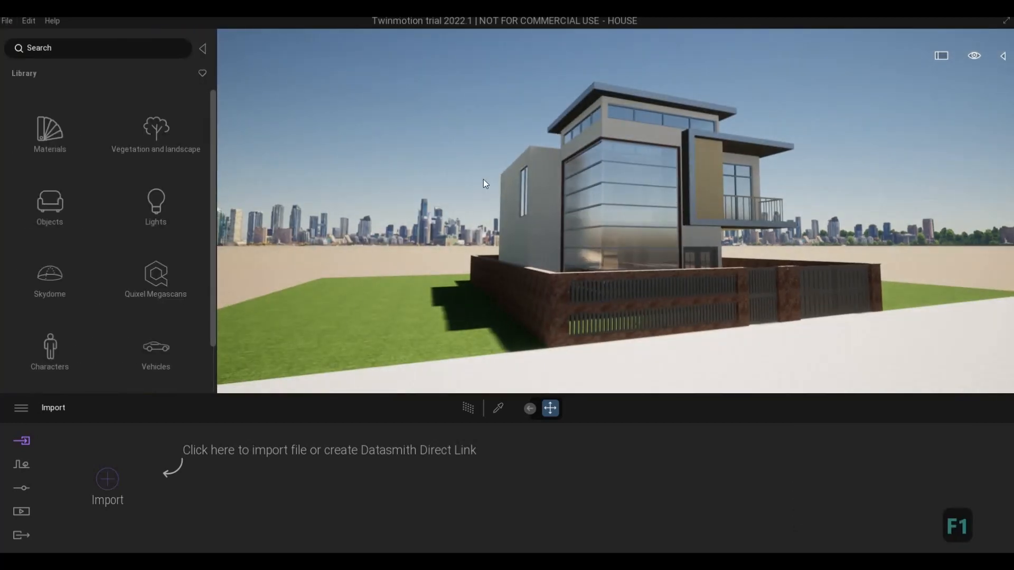
{"action": "left_click", "coordinate": [50, 135]}
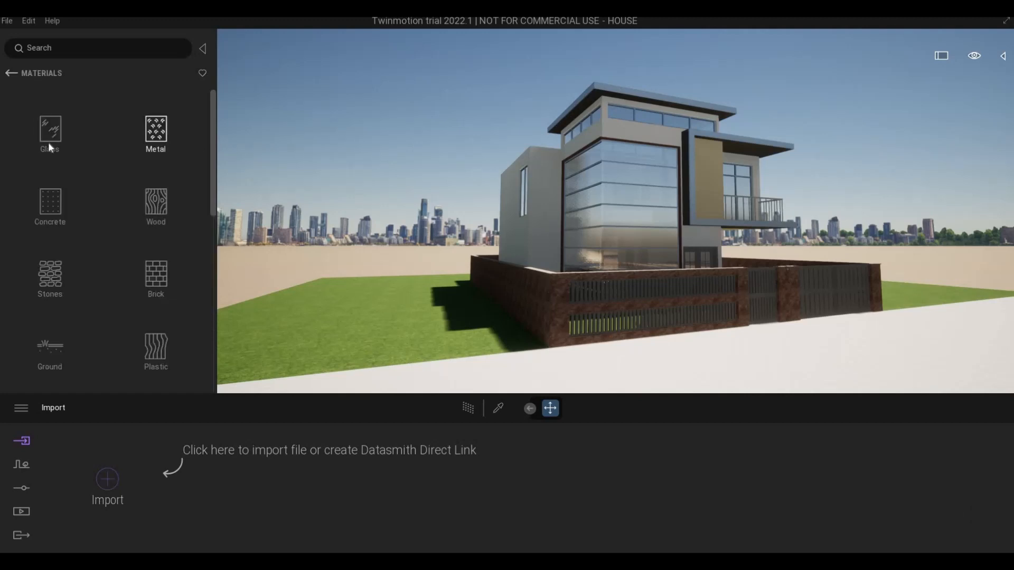
{"action": "left_click", "coordinate": [50, 132]}
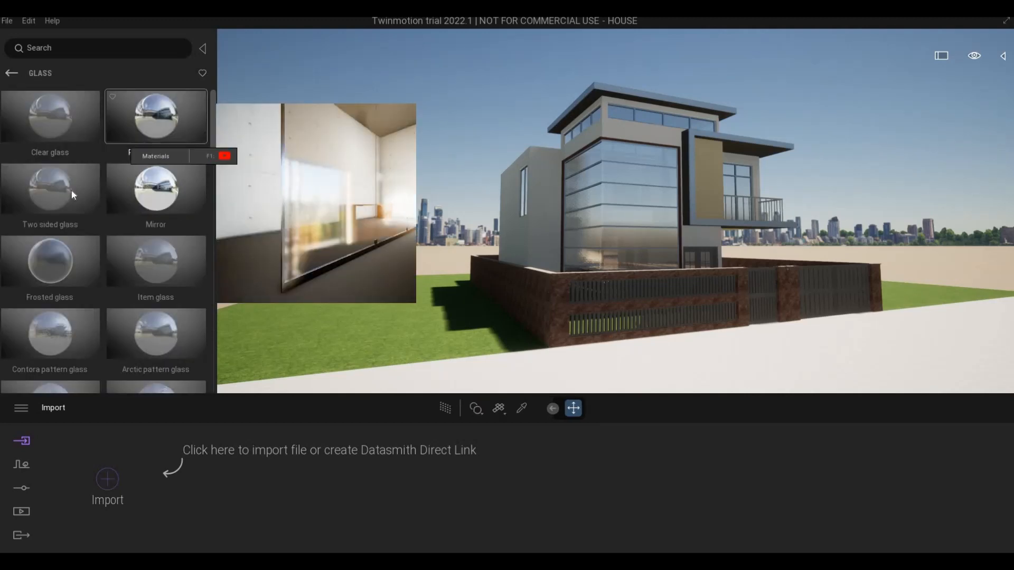
{"action": "scroll", "coordinate": [625, 181], "scroll_direction": "up", "scroll_amount": 5}
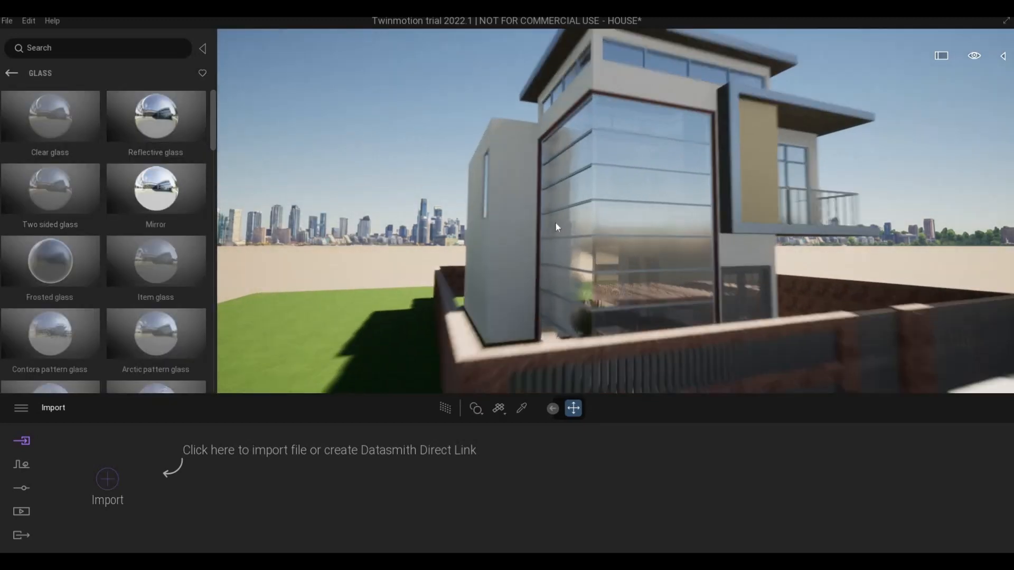
{"action": "left_click_drag", "start_coordinate": [41, 199], "coordinate": [616, 177]}
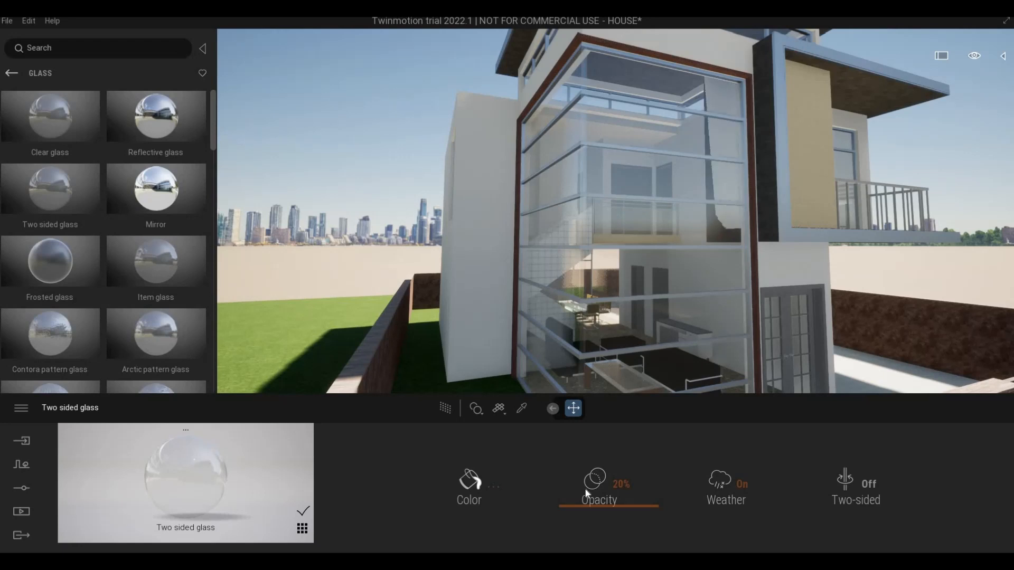
Step: Set the glass material's opacity to 51% and its colour to dark grey 525252
{"action": "left_click_drag", "start_coordinate": [585, 478], "coordinate": [585, 479]}
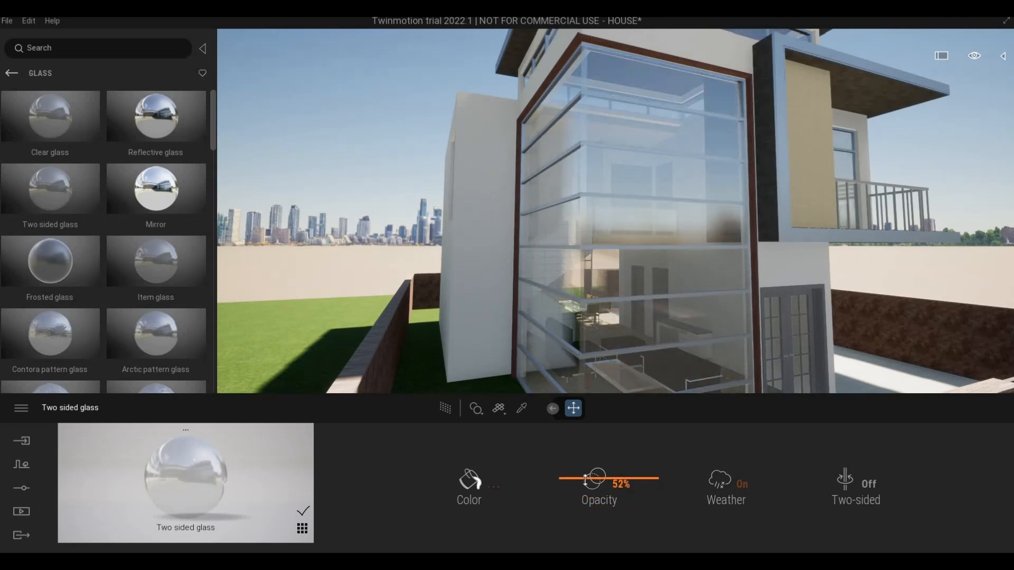
{"action": "left_click", "coordinate": [465, 486]}
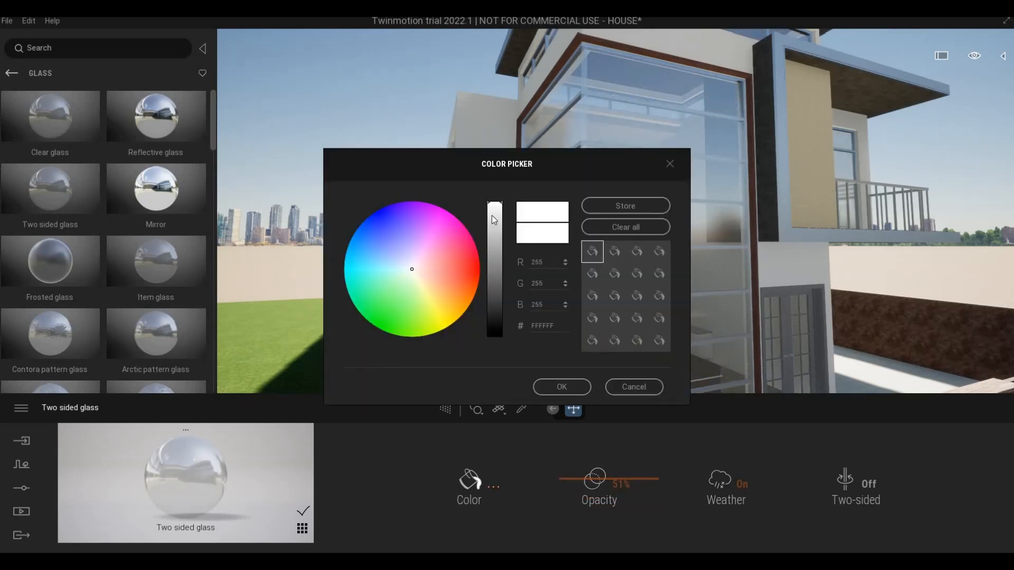
{"action": "left_click_drag", "start_coordinate": [491, 262], "coordinate": [493, 292]}
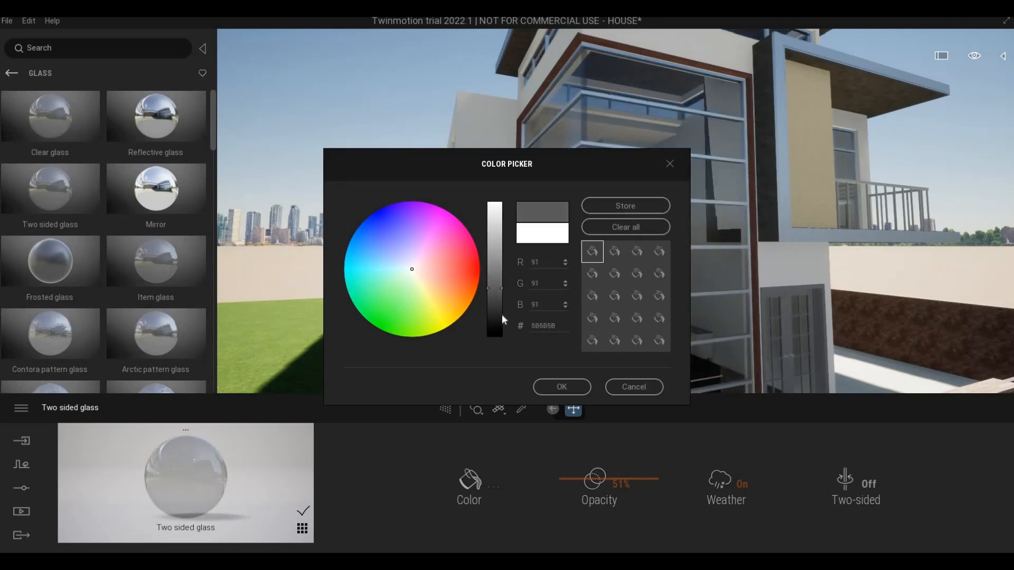
{"action": "left_click", "coordinate": [556, 386]}
Step: Inspect the interior wall behind the corner glazing, switch to Revit and acknowledge the reminder to save the Revit project
{"action": "scroll", "coordinate": [693, 227], "scroll_direction": "up", "scroll_amount": 6}
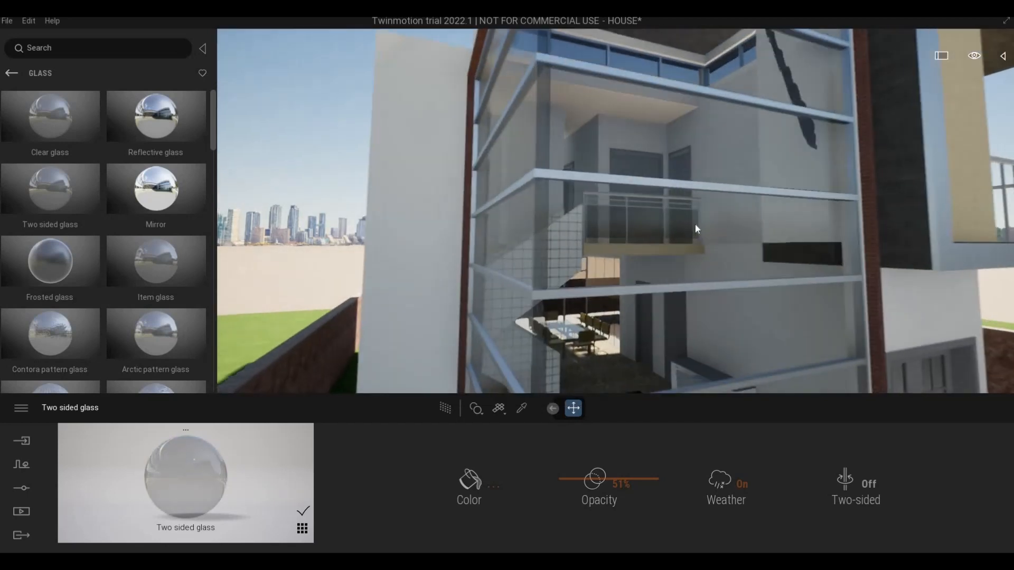
{"action": "right_click_drag", "start_coordinate": [695, 223], "coordinate": [812, 307]}
{"action": "scroll", "coordinate": [793, 266], "scroll_direction": "up", "scroll_amount": 3}
{"action": "scroll", "coordinate": [793, 266], "scroll_direction": "up", "scroll_amount": 3}
{"action": "scroll", "coordinate": [870, 263], "scroll_direction": "up", "scroll_amount": 4}
{"action": "scroll", "coordinate": [815, 306], "scroll_direction": "up", "scroll_amount": 2}
{"action": "scroll", "coordinate": [816, 305], "scroll_direction": "down", "scroll_amount": 3}
{"action": "scroll", "coordinate": [553, 366], "scroll_direction": "up", "scroll_amount": 2}
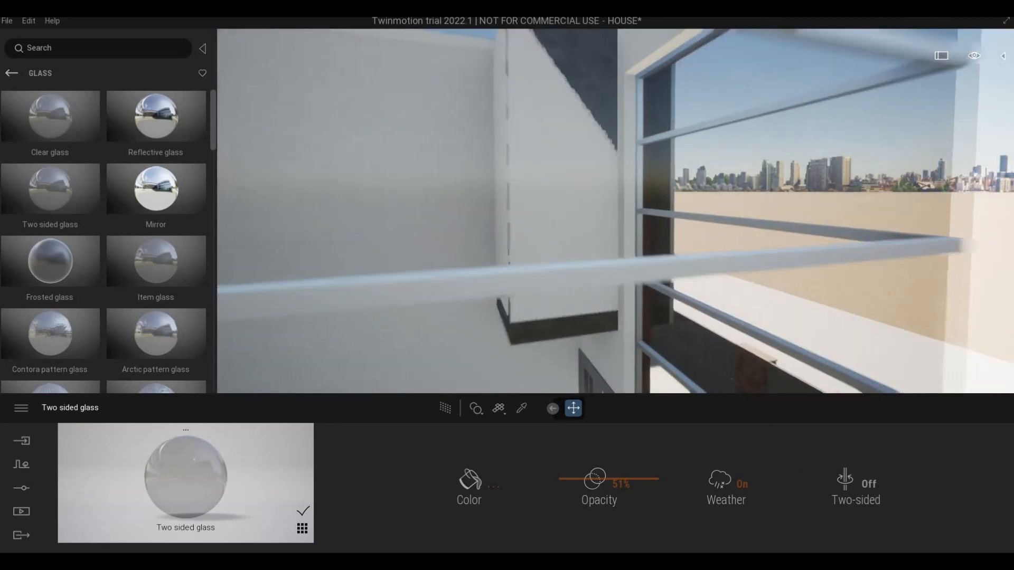
{"action": "scroll", "coordinate": [490, 305], "scroll_direction": "up", "scroll_amount": 3}
{"action": "scroll", "coordinate": [488, 305], "scroll_direction": "up", "scroll_amount": 3}
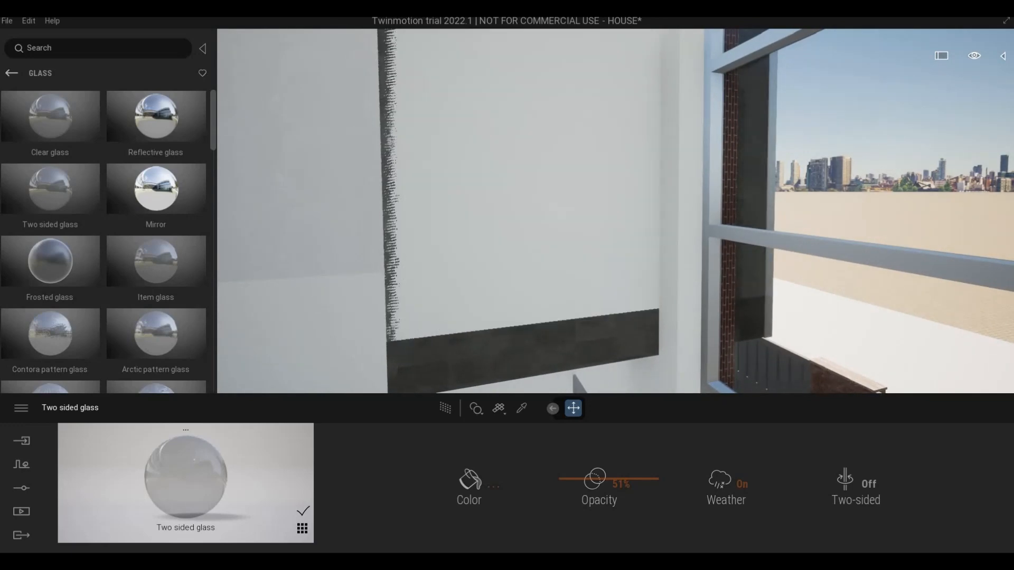
{"action": "middle_click_drag", "start_coordinate": [462, 310], "coordinate": [334, 554], "text": "shift"}
{"action": "scroll", "coordinate": [484, 298], "scroll_direction": "down", "scroll_amount": 3}
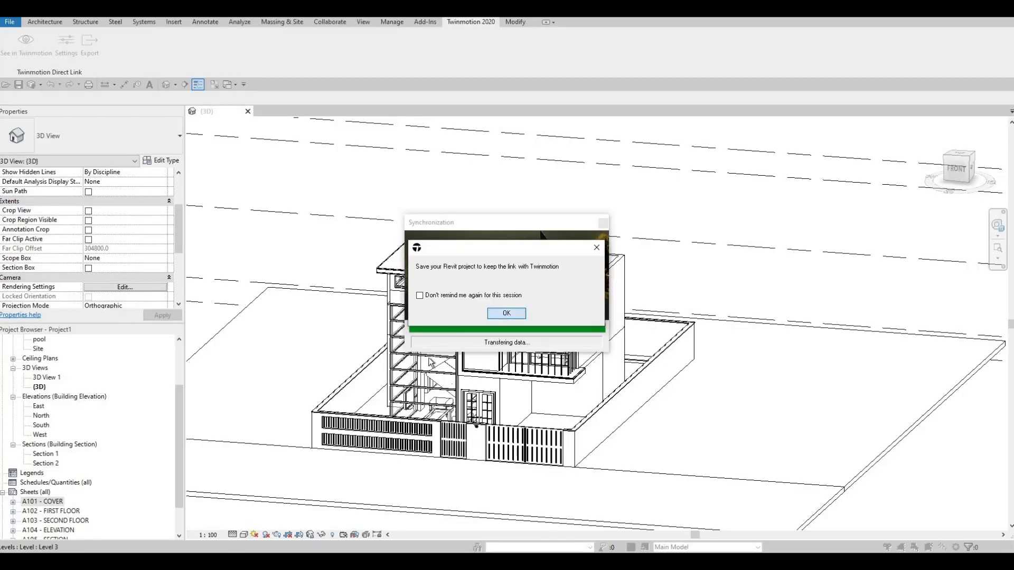
{"action": "key", "text": "Return"}
Step: Pull the wall-side face of the generic model panel beside the balcony inward, out of the adjoining wall
{"action": "scroll", "coordinate": [443, 316], "scroll_direction": "up", "scroll_amount": 4}
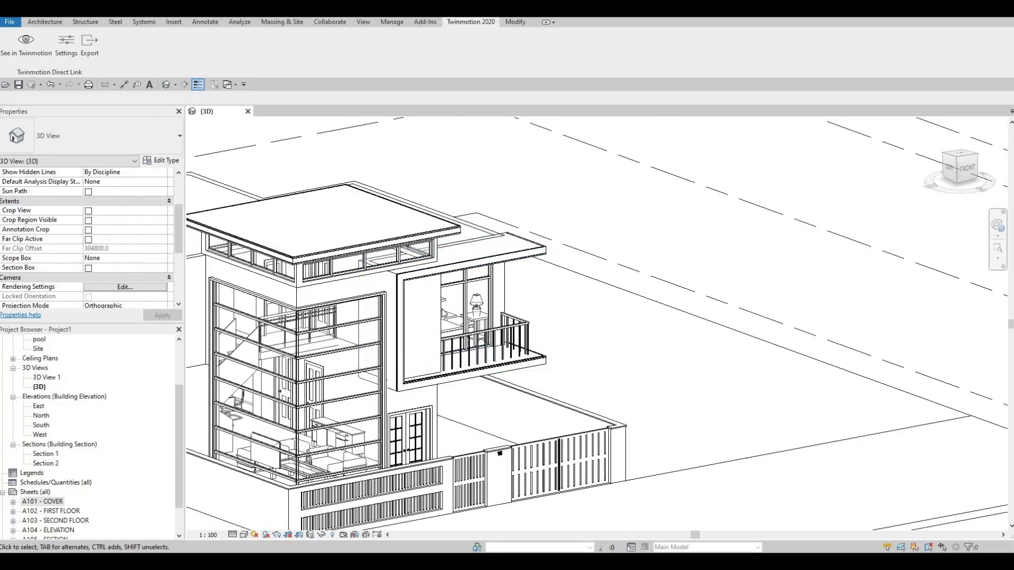
{"action": "left_click", "coordinate": [433, 313]}
{"action": "scroll", "coordinate": [351, 296], "scroll_direction": "up", "scroll_amount": 5}
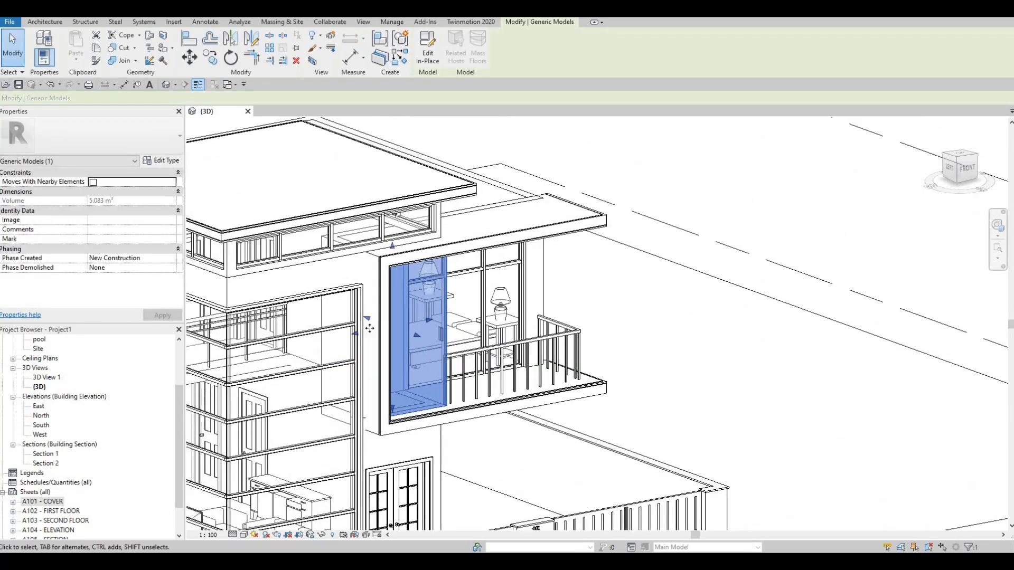
{"action": "scroll", "coordinate": [349, 393], "scroll_direction": "up", "scroll_amount": 3}
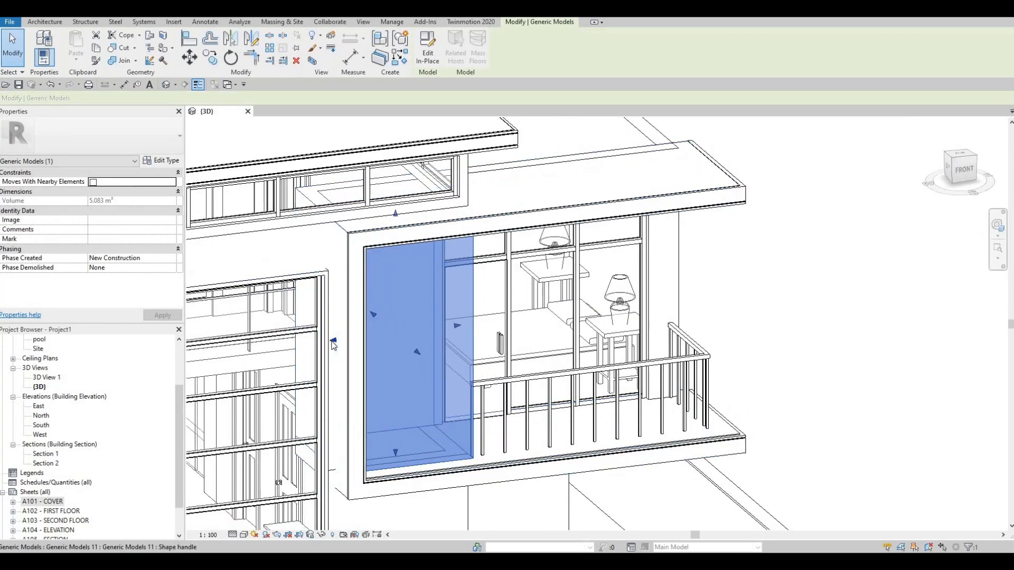
{"action": "left_click_drag", "start_coordinate": [334, 343], "coordinate": [361, 359]}
{"action": "middle_click_drag", "start_coordinate": [297, 346], "coordinate": [377, 492], "text": "shift"}
{"action": "key", "text": "Escape"}
Step: Align the side face of the balcony panel with the inner face of the surrounding frame
{"action": "key", "text": "a"}
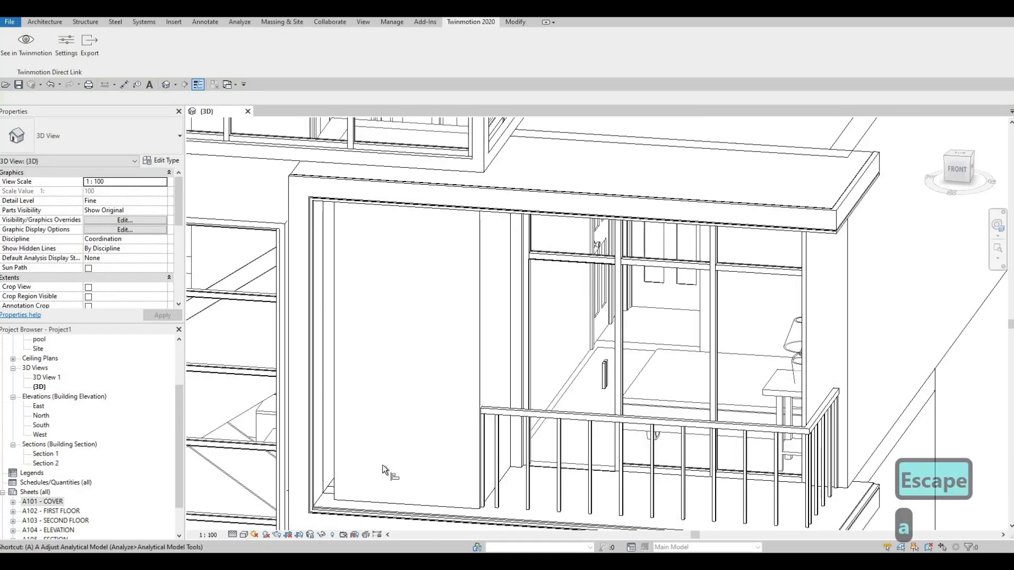
{"action": "key", "text": "l"}
{"action": "middle_click_drag", "start_coordinate": [324, 462], "coordinate": [318, 464], "text": "shift"}
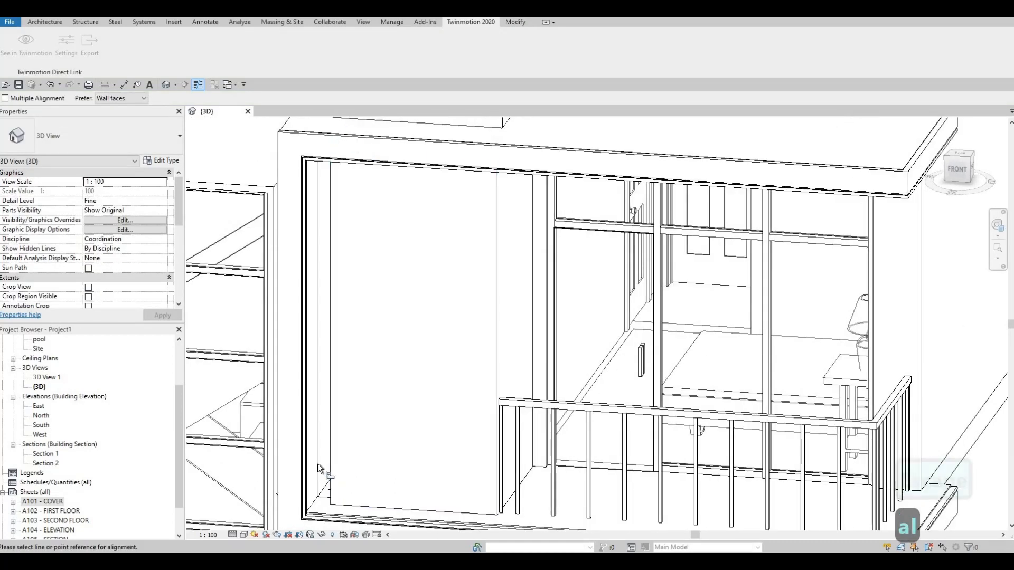
{"action": "middle_click_drag", "start_coordinate": [411, 474], "coordinate": [369, 461], "text": "shift"}
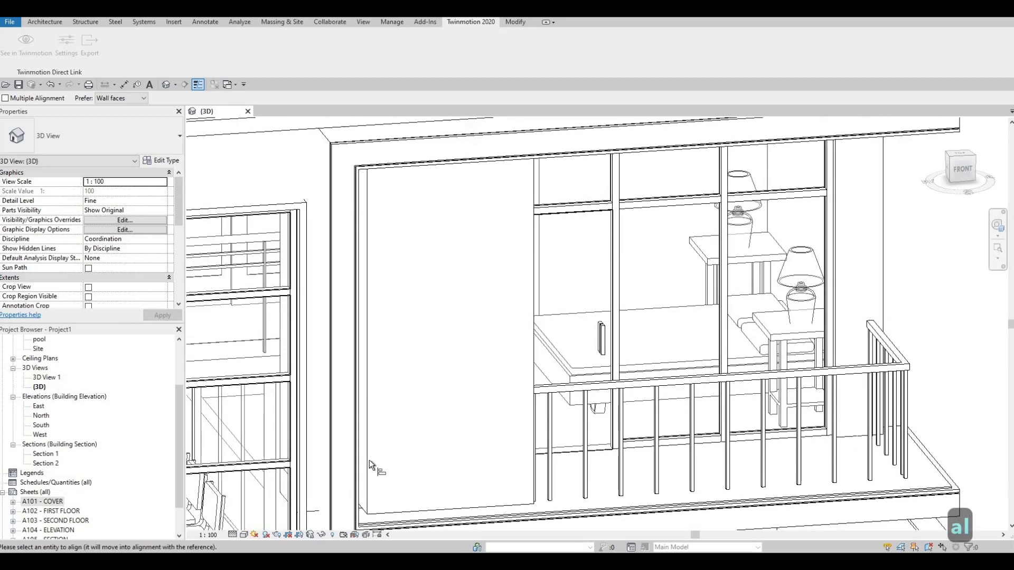
{"action": "middle_click_drag", "start_coordinate": [494, 463], "coordinate": [328, 208], "text": "shift"}
{"action": "key", "text": "Escape"}
{"action": "key", "text": "Escape"}
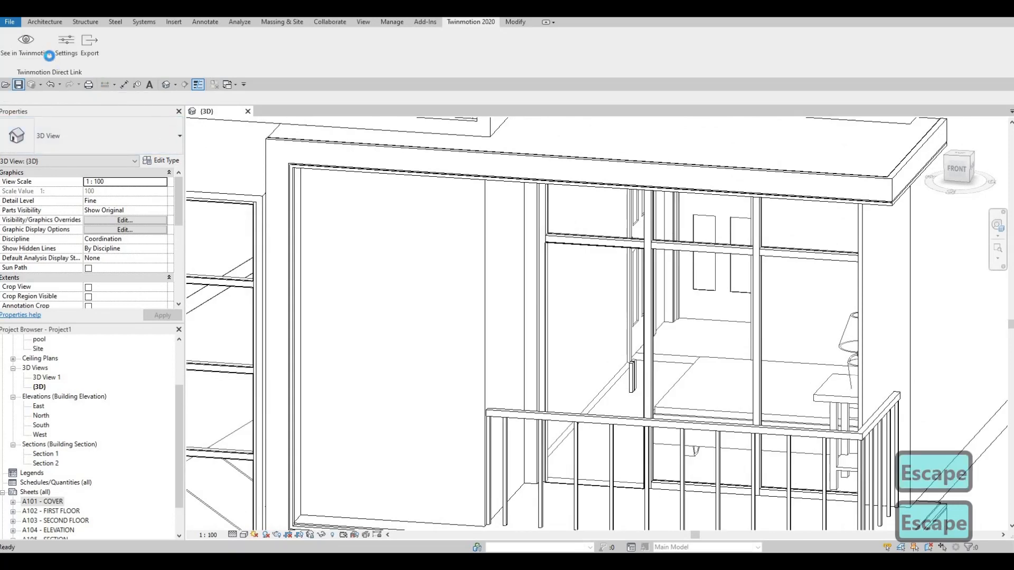
Step: Send the updated model to Twinmotion and check the interior wall next to the corner glazing from inside
{"action": "left_click", "coordinate": [35, 53]}
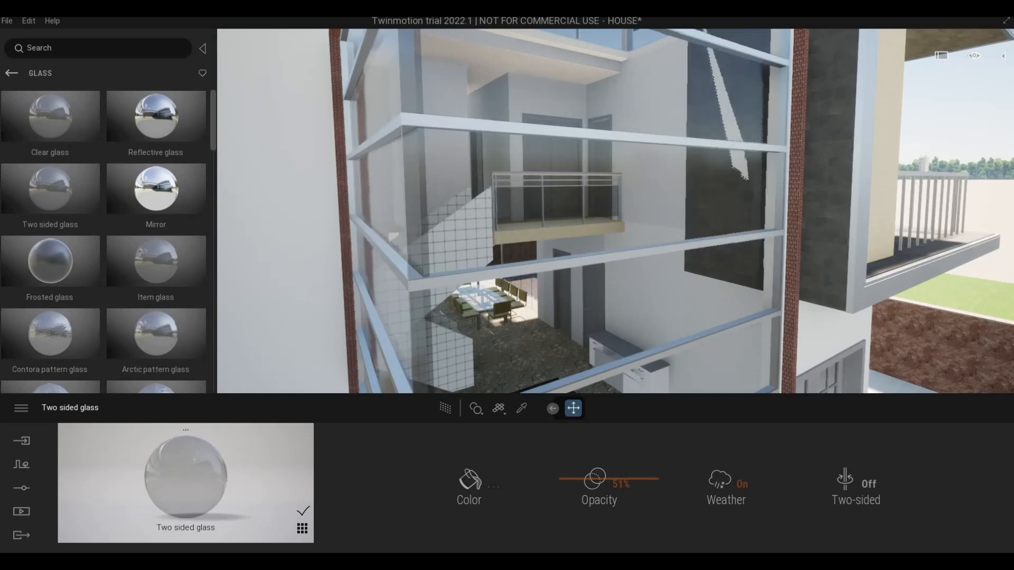
{"action": "middle_click_drag", "start_coordinate": [603, 271], "coordinate": [455, 313], "text": "shift"}
{"action": "middle_click_drag", "start_coordinate": [714, 328], "coordinate": [638, 183], "text": "shift"}
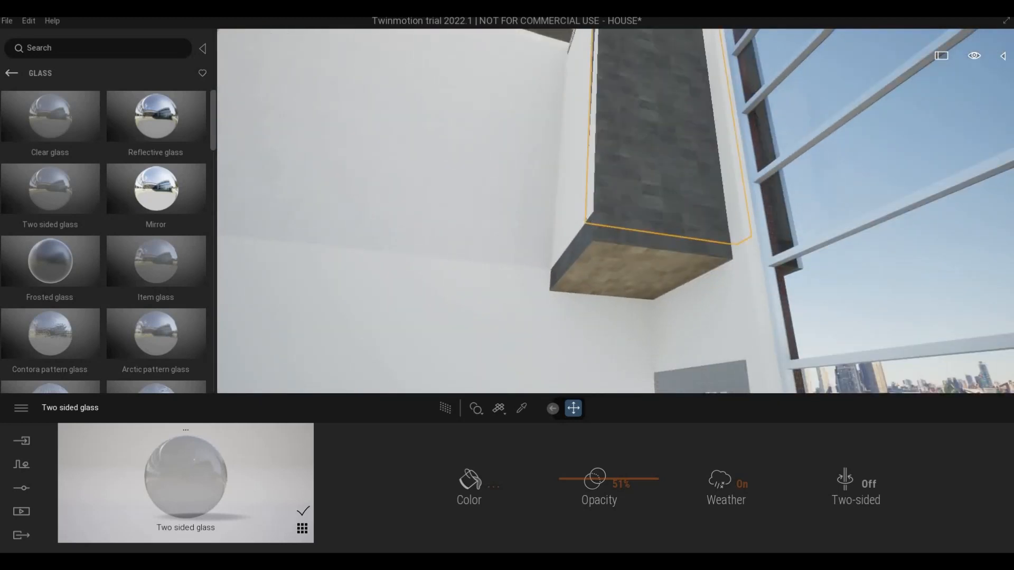
{"action": "key", "text": "Escape"}
{"action": "middle_click_drag", "start_coordinate": [596, 80], "coordinate": [543, 199], "text": "shift"}
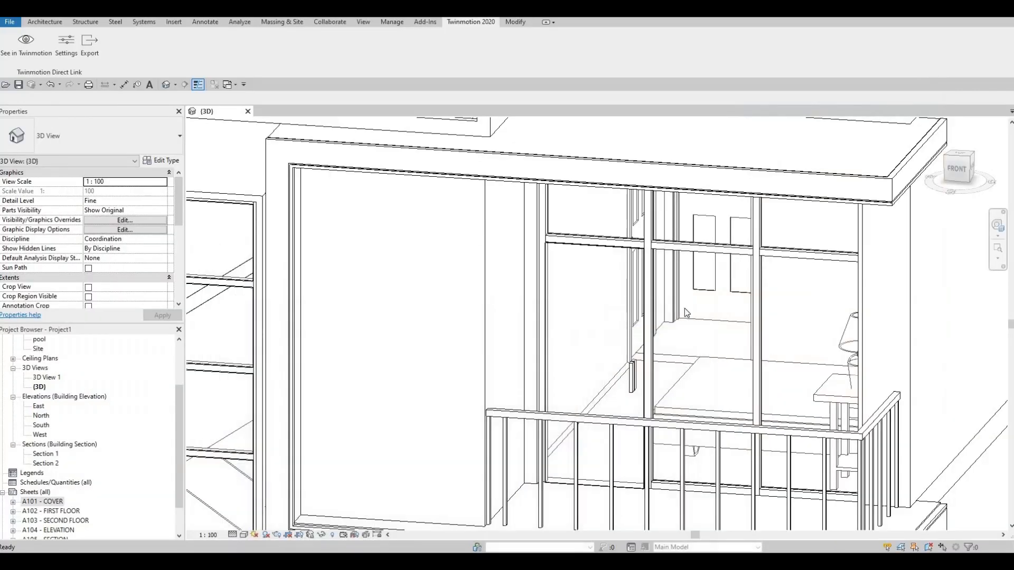
Step: Switch to Revit and delete the generic model panel beside the balcony
{"action": "middle_click_drag", "start_coordinate": [743, 311], "coordinate": [691, 267], "text": "shift"}
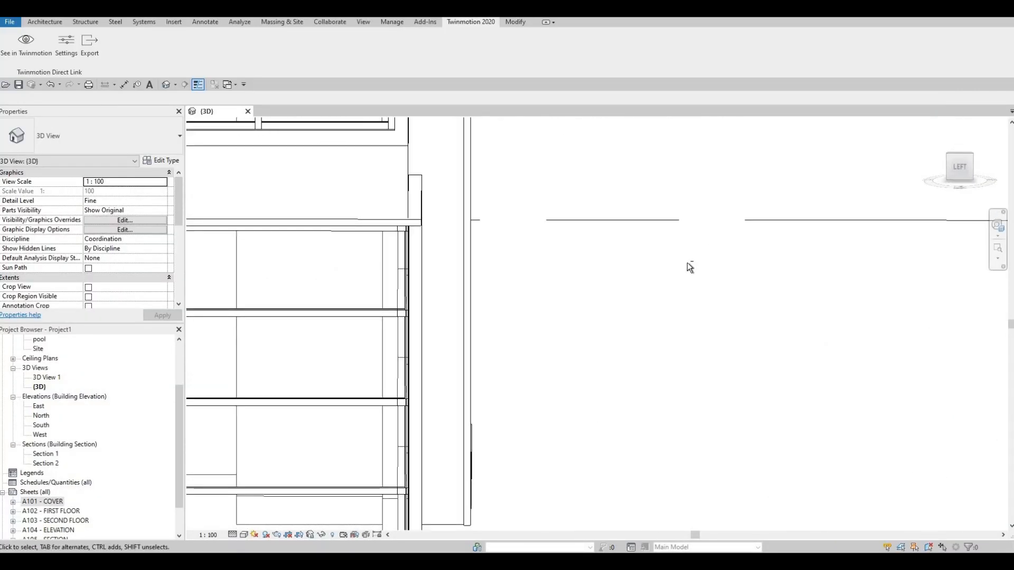
{"action": "middle_click_drag", "start_coordinate": [333, 394], "coordinate": [623, 240]}
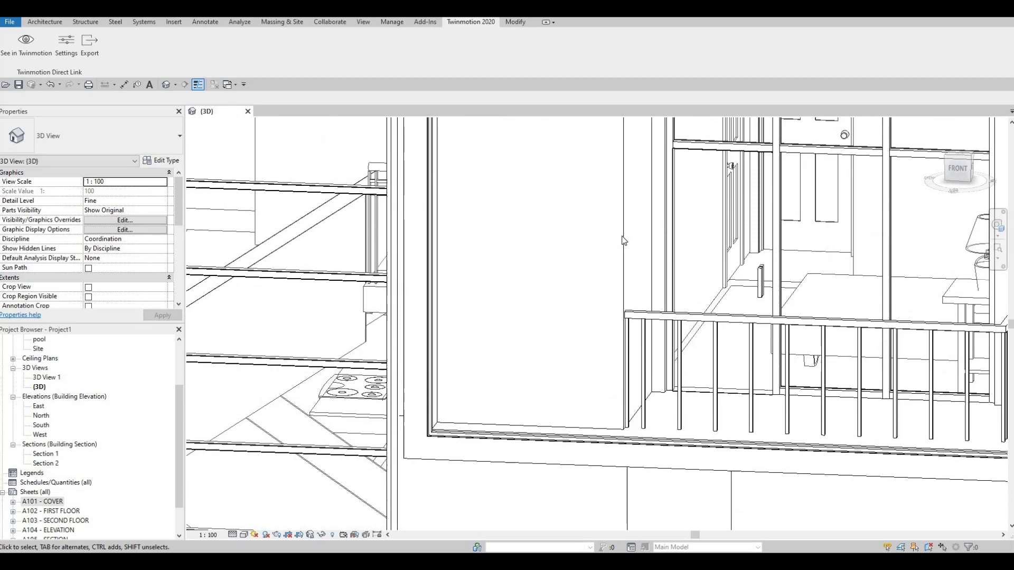
{"action": "left_click", "coordinate": [591, 263]}
{"action": "middle_click_drag", "start_coordinate": [776, 249], "coordinate": [730, 198], "text": "shift"}
{"action": "scroll", "coordinate": [731, 198], "scroll_direction": "down", "scroll_amount": 5}
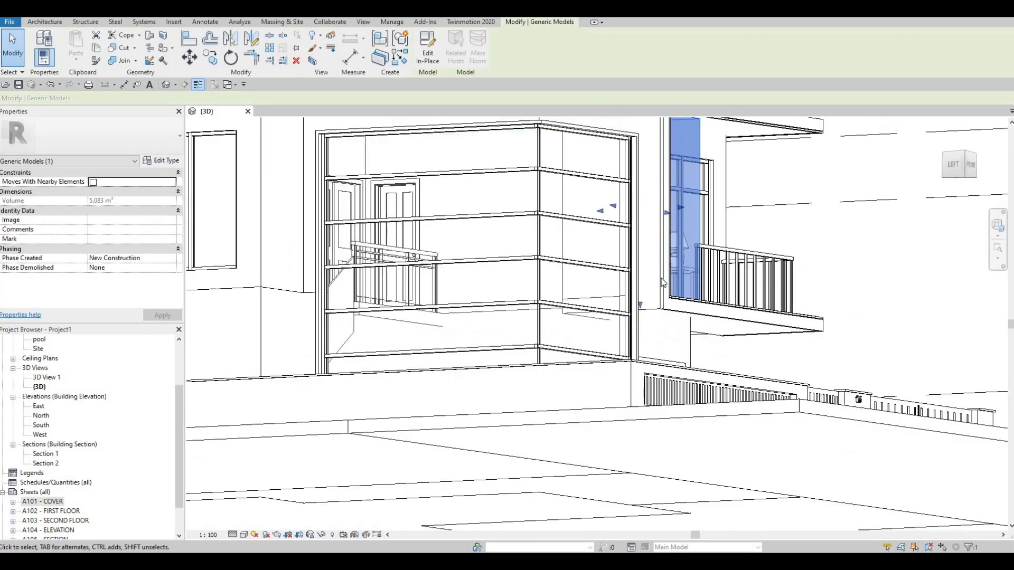
{"action": "key", "text": "Delete"}
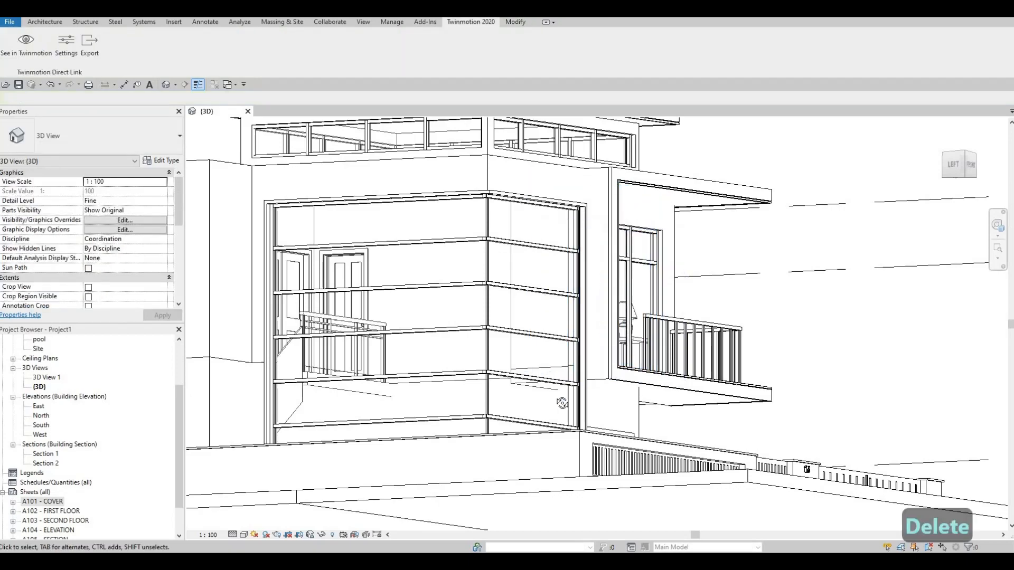
{"action": "middle_click_drag", "start_coordinate": [649, 280], "coordinate": [442, 499], "text": "shift"}
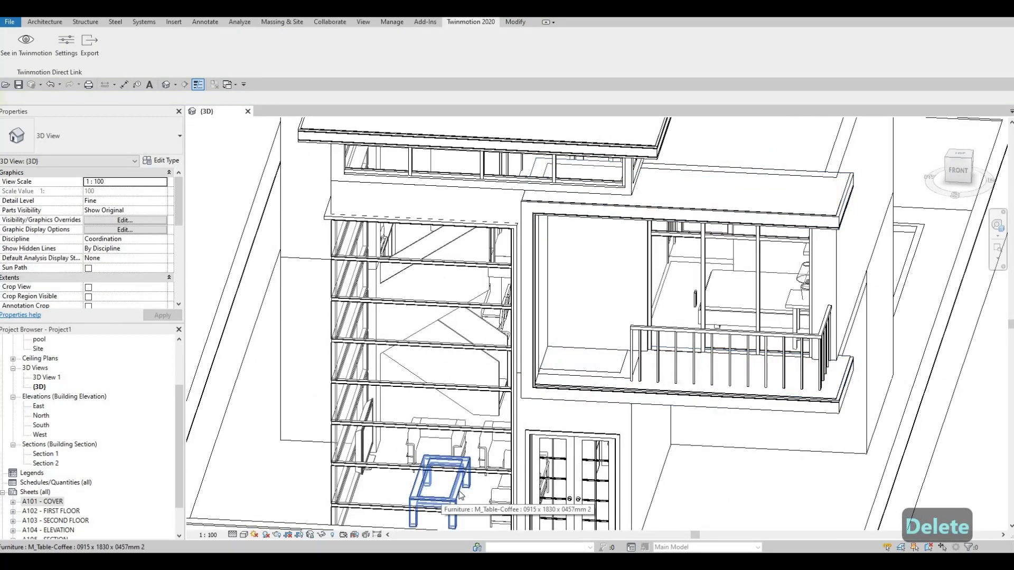
Step: Undo the deletion of the generic model panel beside the balcony
{"action": "key", "text": "ctrl+z"}
{"action": "middle_click_drag", "start_coordinate": [564, 376], "coordinate": [558, 379], "text": "shift"}
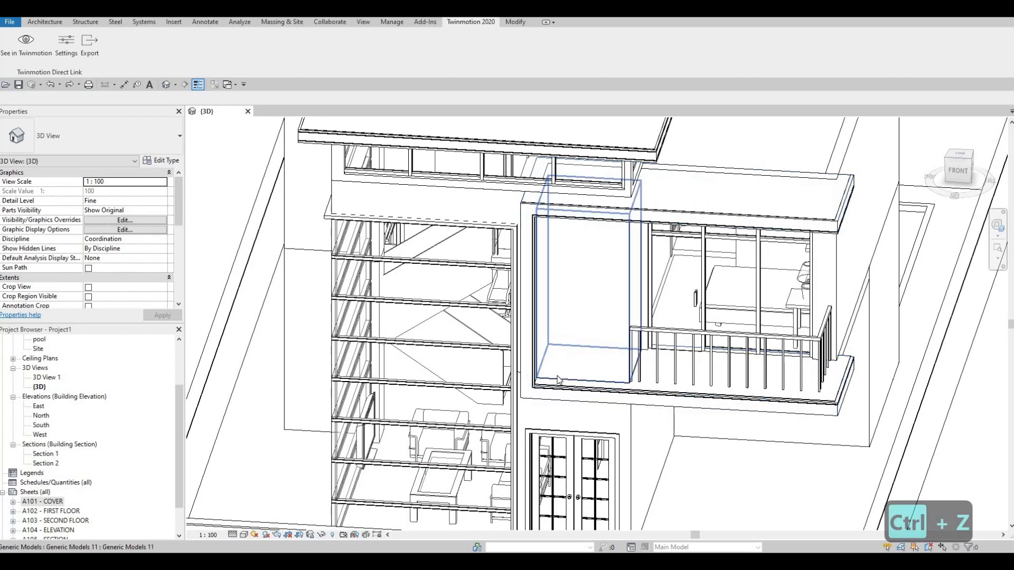
Step: Pull the wall-side face of the generic model panel inward to narrow it, leaving a gap to the frame
{"action": "left_click", "coordinate": [535, 314]}
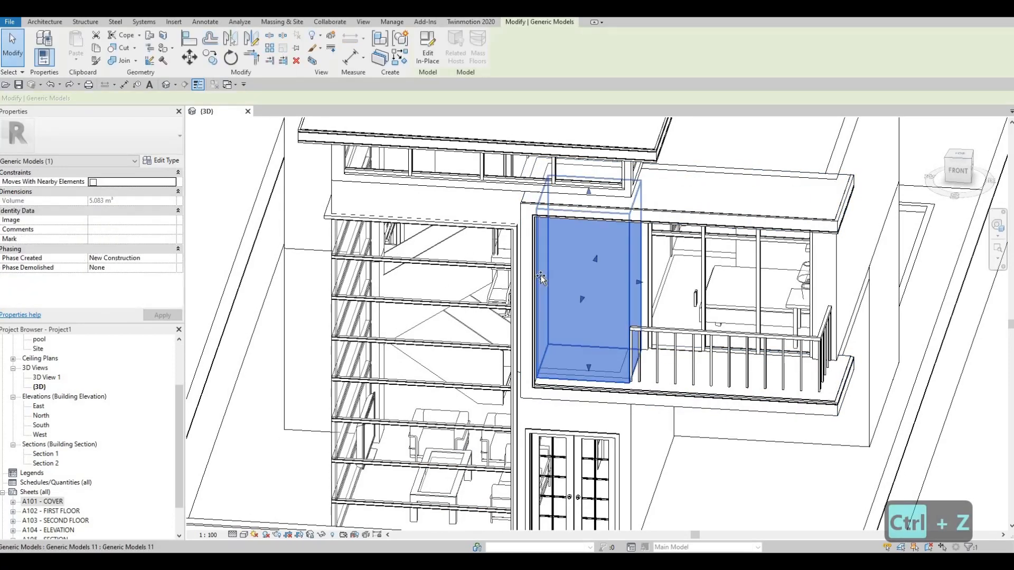
{"action": "left_click_drag", "start_coordinate": [540, 275], "coordinate": [572, 278]}
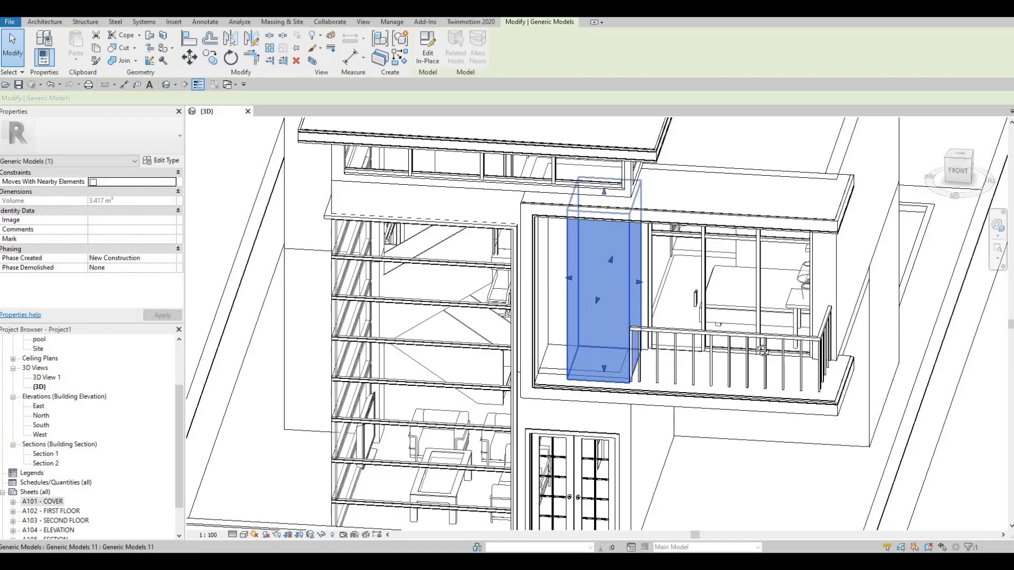
{"action": "middle_click_drag", "start_coordinate": [762, 350], "coordinate": [437, 389], "text": "shift"}
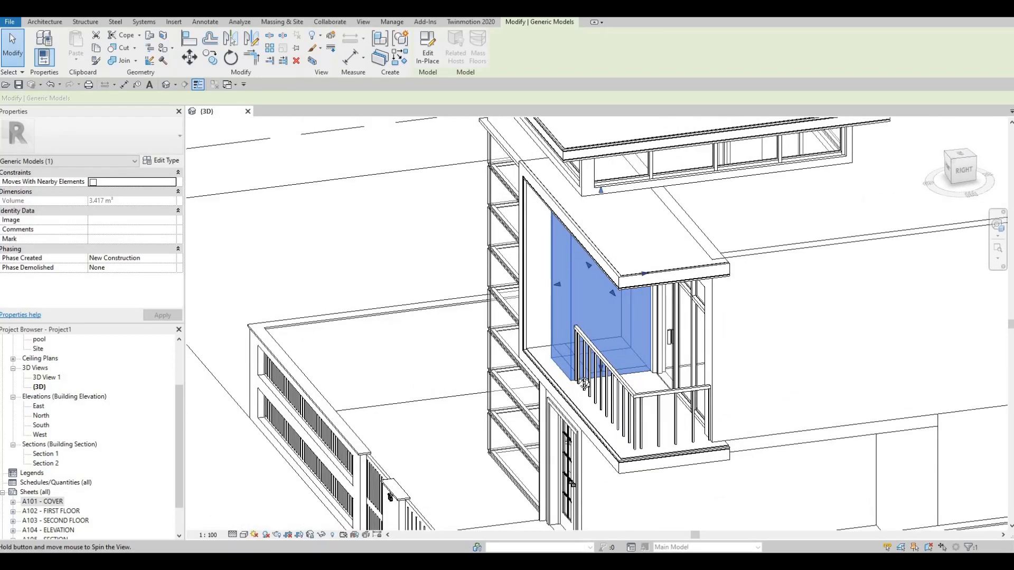
{"action": "middle_click_drag", "start_coordinate": [584, 384], "coordinate": [591, 372], "text": "shift"}
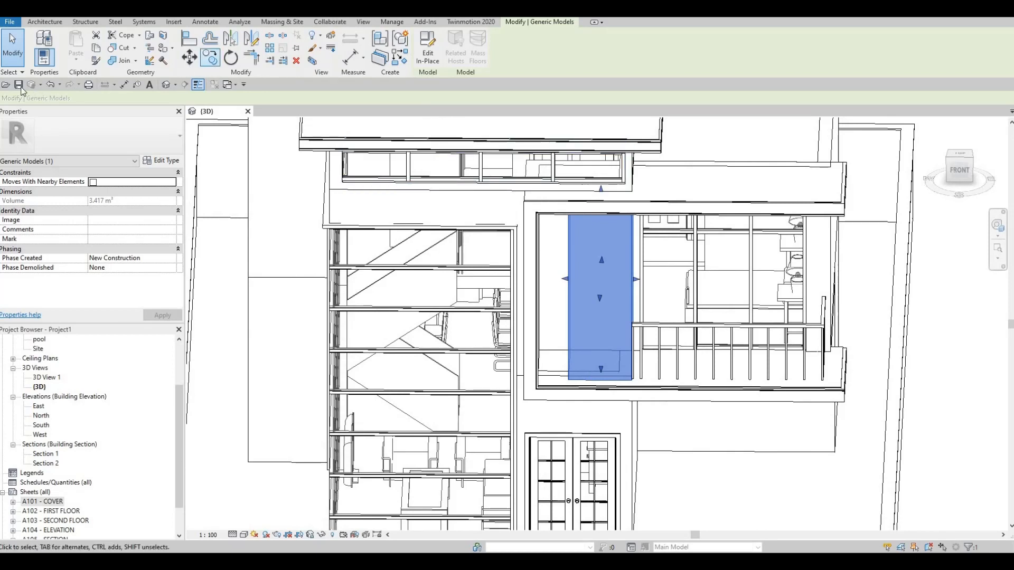
{"action": "key", "text": "Escape"}
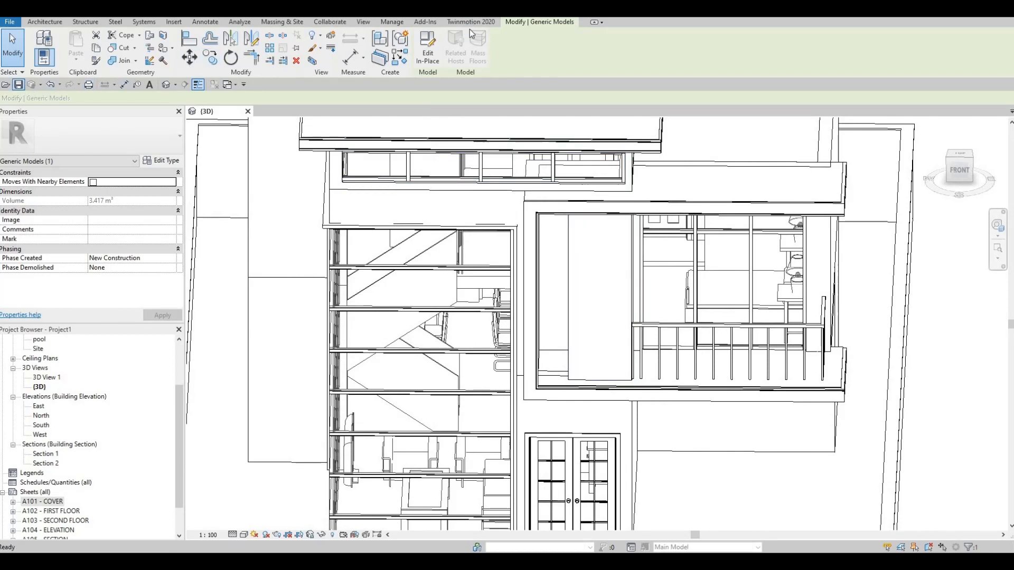
{"action": "key", "text": "Escape"}
Step: Send the narrowed-panel model to Twinmotion and examine the interior wall beside the corner glazing and staircase
{"action": "left_click", "coordinate": [471, 22]}
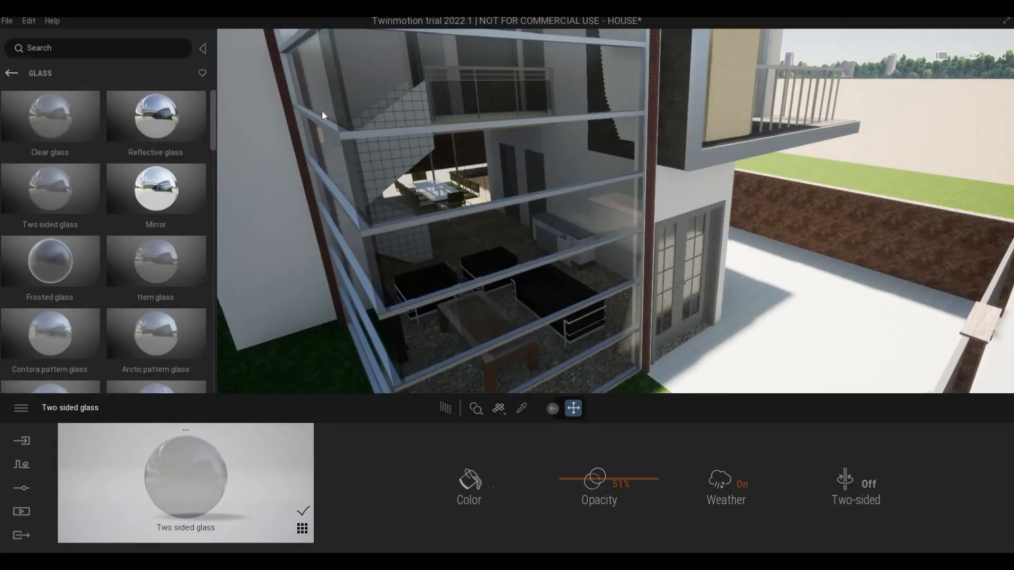
{"action": "middle_click_drag", "start_coordinate": [673, 175], "coordinate": [738, 143]}
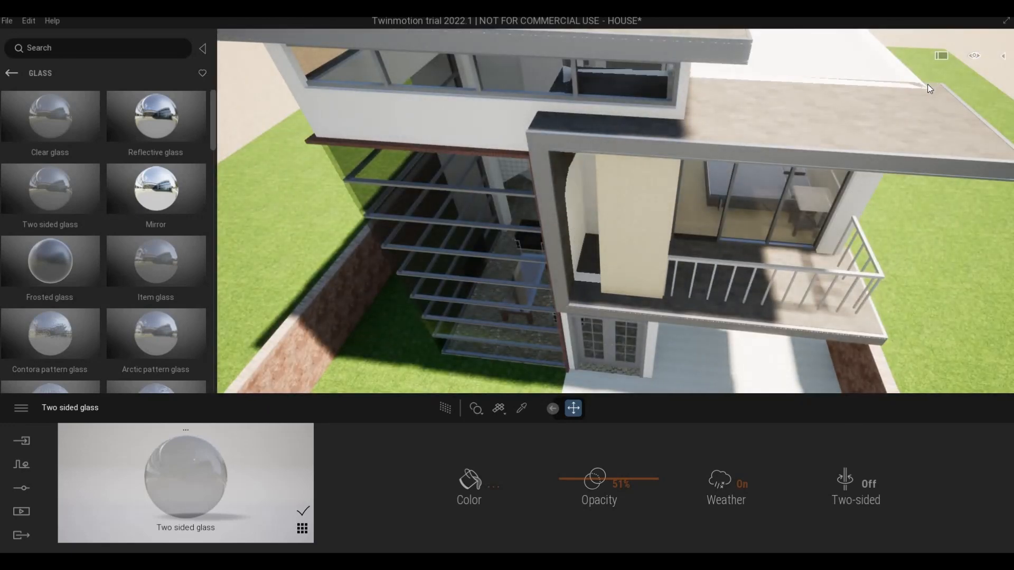
{"action": "middle_click_drag", "start_coordinate": [905, 75], "coordinate": [555, 154], "text": "shift"}
{"action": "scroll", "coordinate": [509, 236], "scroll_direction": "up", "scroll_amount": 5}
{"action": "middle_click_drag", "start_coordinate": [449, 296], "coordinate": [452, 259], "text": "shift"}
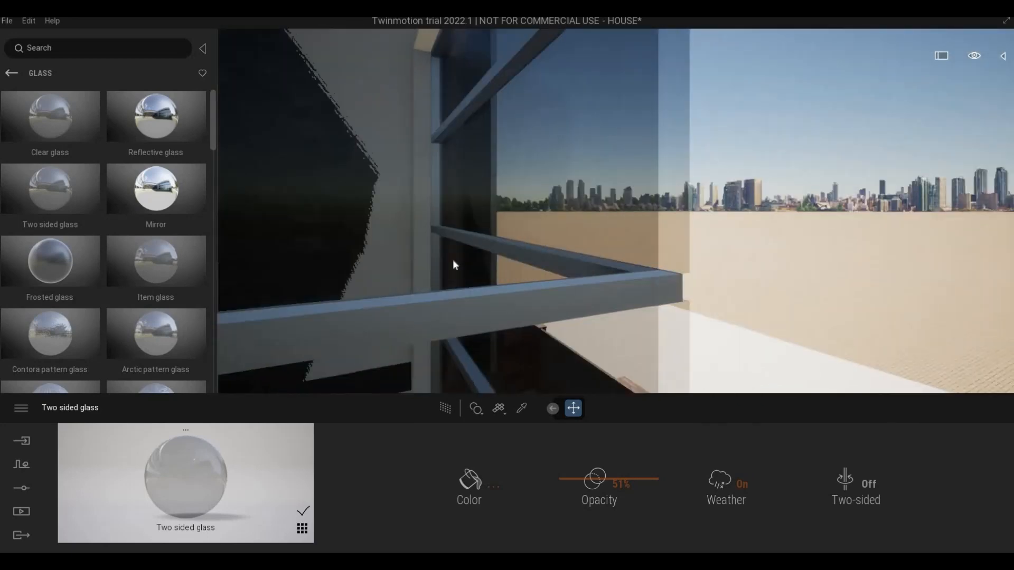
{"action": "scroll", "coordinate": [384, 230], "scroll_direction": "up", "scroll_amount": 2}
{"action": "middle_click_drag", "start_coordinate": [384, 230], "coordinate": [489, 243]}
{"action": "scroll", "coordinate": [467, 292], "scroll_direction": "down", "scroll_amount": 3}
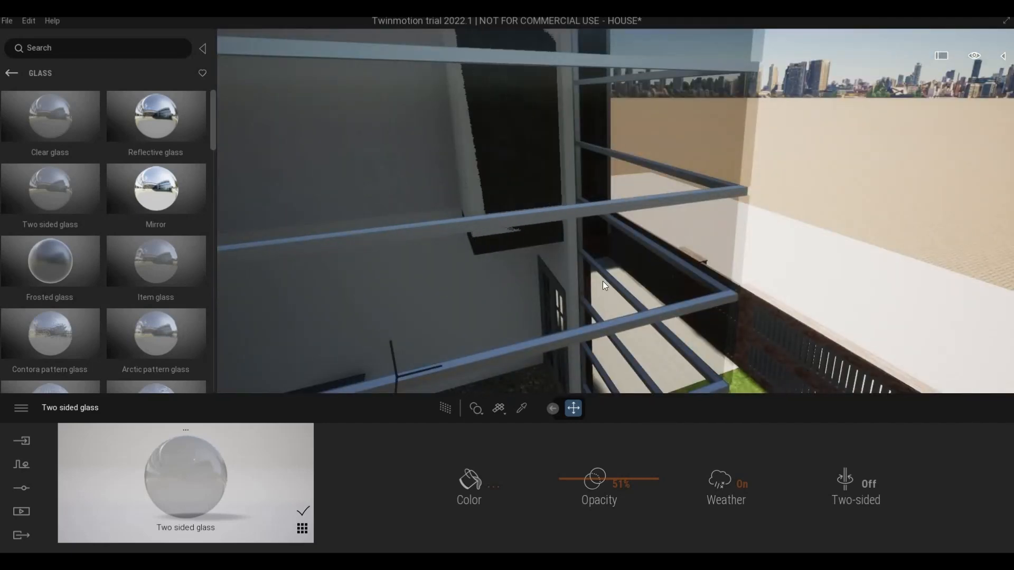
{"action": "middle_click_drag", "start_coordinate": [603, 283], "coordinate": [911, 272], "text": "shift"}
{"action": "scroll", "coordinate": [912, 273], "scroll_direction": "down", "scroll_amount": 5}
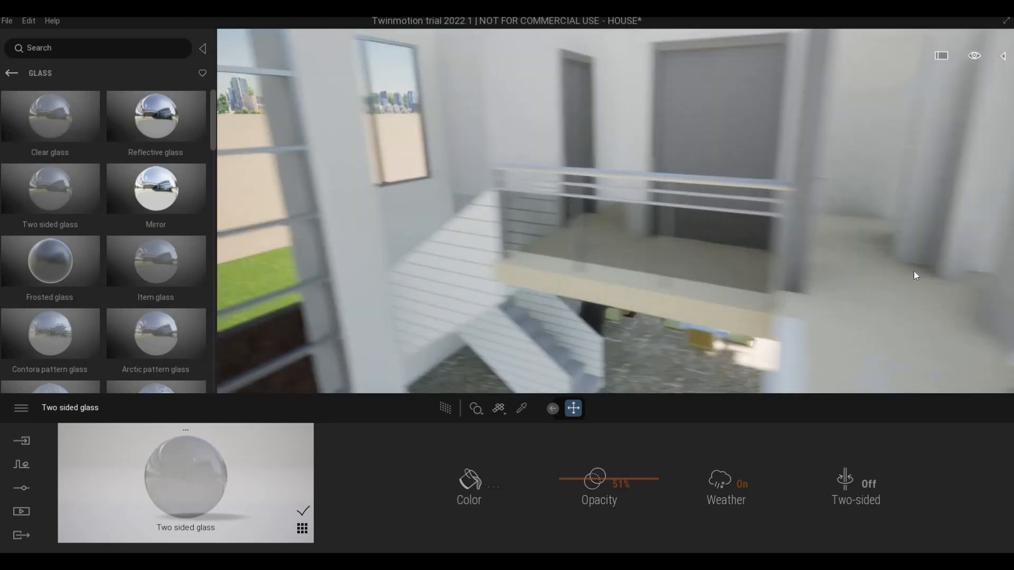
{"action": "scroll", "coordinate": [800, 222], "scroll_direction": "down", "scroll_amount": 4}
{"action": "scroll", "coordinate": [782, 215], "scroll_direction": "down", "scroll_amount": 3}
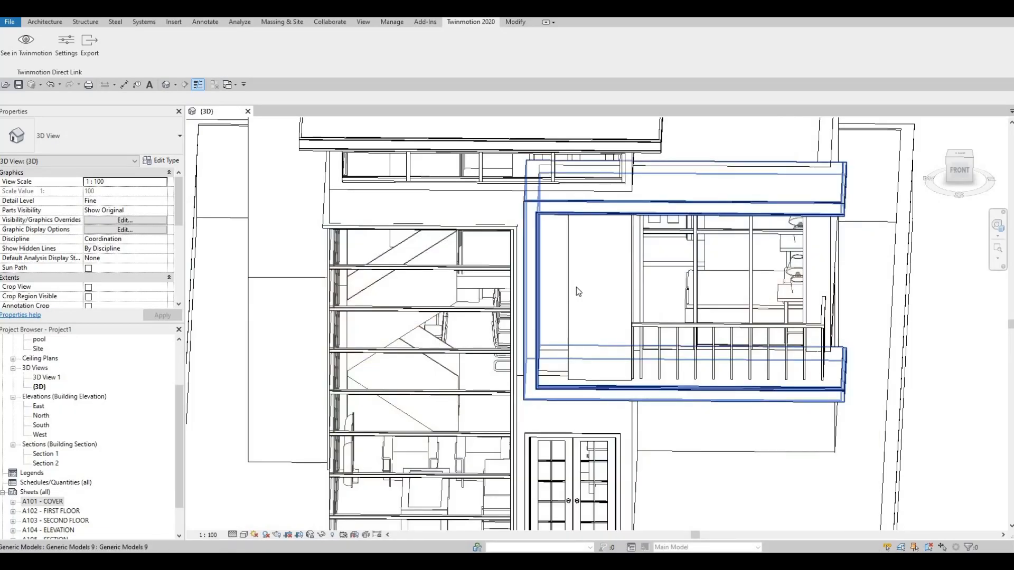
Step: Switch back to Revit and undo the last narrowing of the balcony panel
{"action": "key", "text": "ctrl+z"}
{"action": "middle_click_drag", "start_coordinate": [573, 301], "coordinate": [541, 380], "text": "shift"}
{"action": "left_click", "coordinate": [573, 266]}
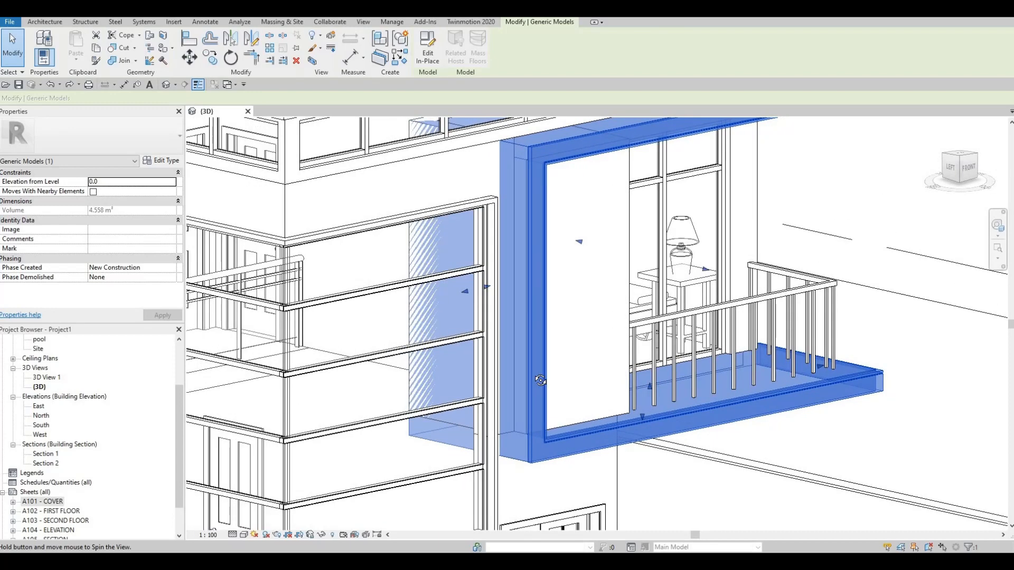
{"action": "key", "text": "Escape"}
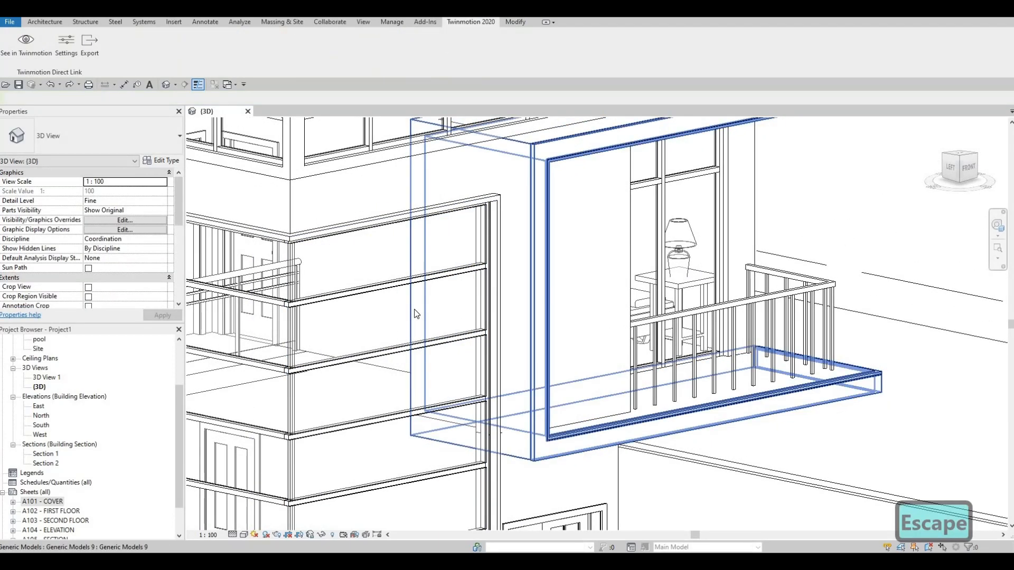
Step: Delete the Level 2 EXTERIOR WALL 1 segment running along the side of the balcony frame, behind the curtain wall
{"action": "key", "text": "Tab"}
{"action": "left_click", "coordinate": [416, 313]}
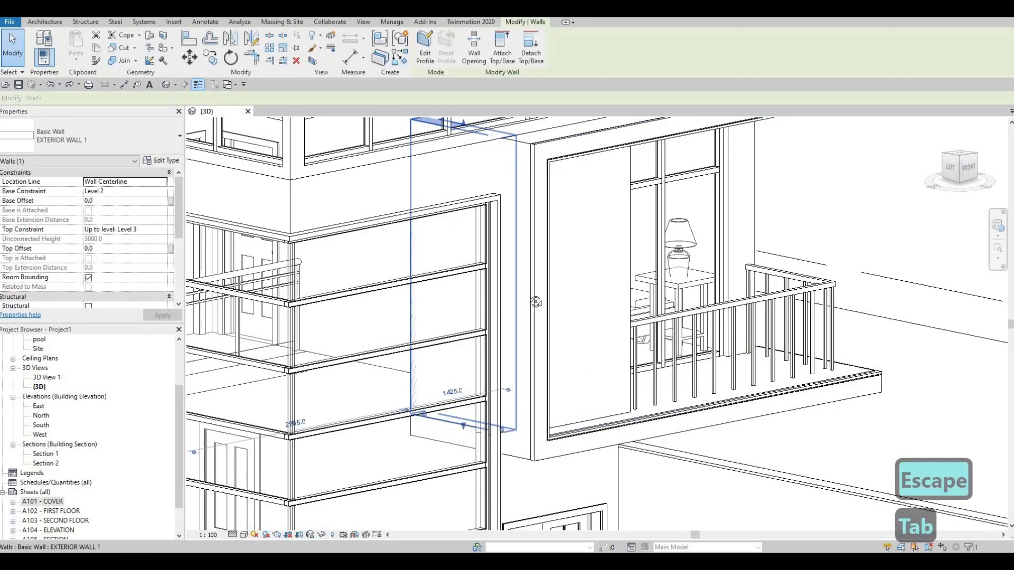
{"action": "middle_click_drag", "start_coordinate": [536, 302], "coordinate": [530, 299], "text": "shift"}
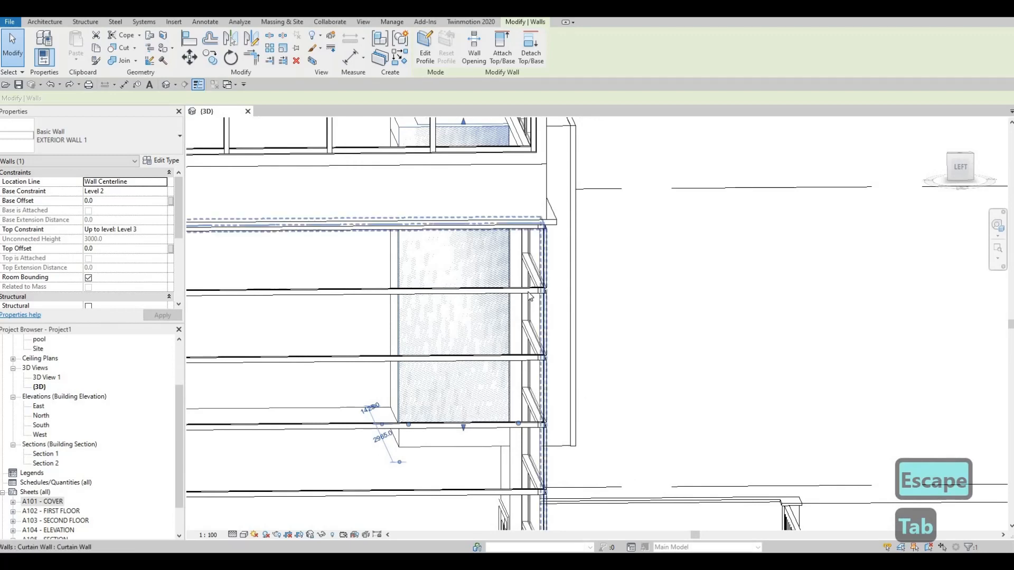
{"action": "key", "text": "Delete"}
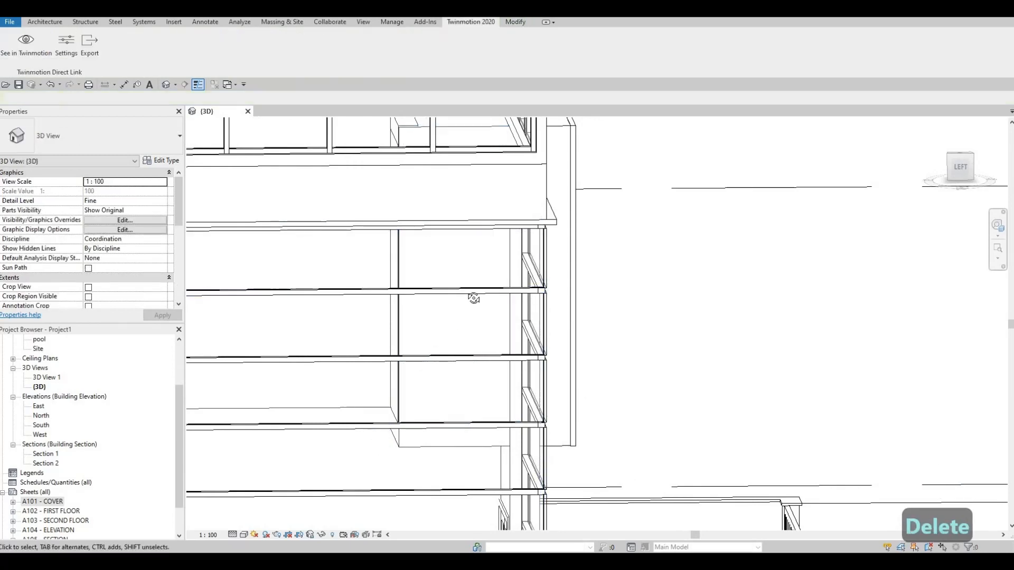
Step: Check the opening behind the curtain wall, then open the Level 2 floor plan
{"action": "middle_click_drag", "start_coordinate": [474, 298], "coordinate": [381, 232], "text": "shift"}
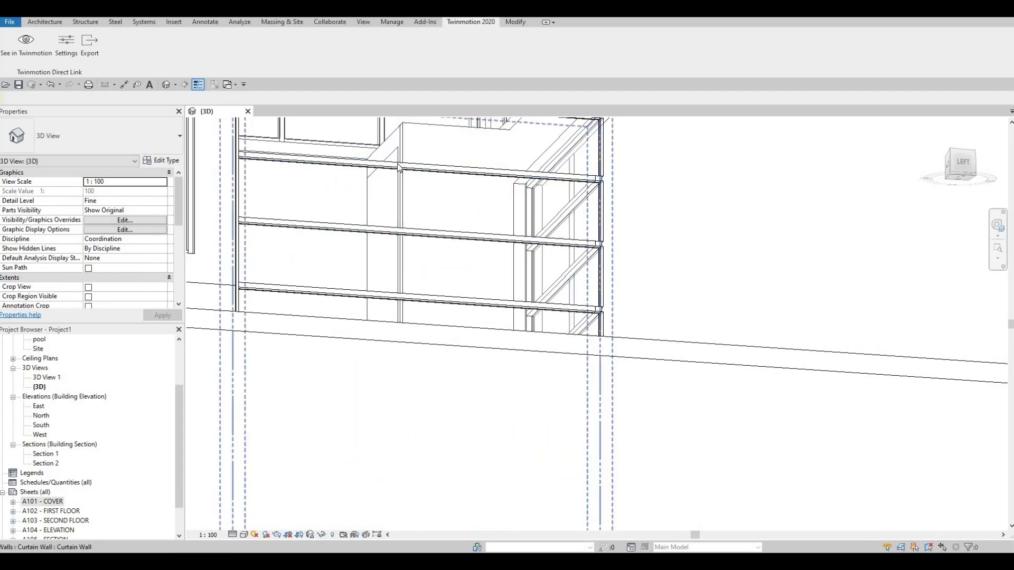
{"action": "middle_click_drag", "start_coordinate": [268, 339], "coordinate": [59, 388], "text": "shift"}
{"action": "left_click", "coordinate": [43, 396]}
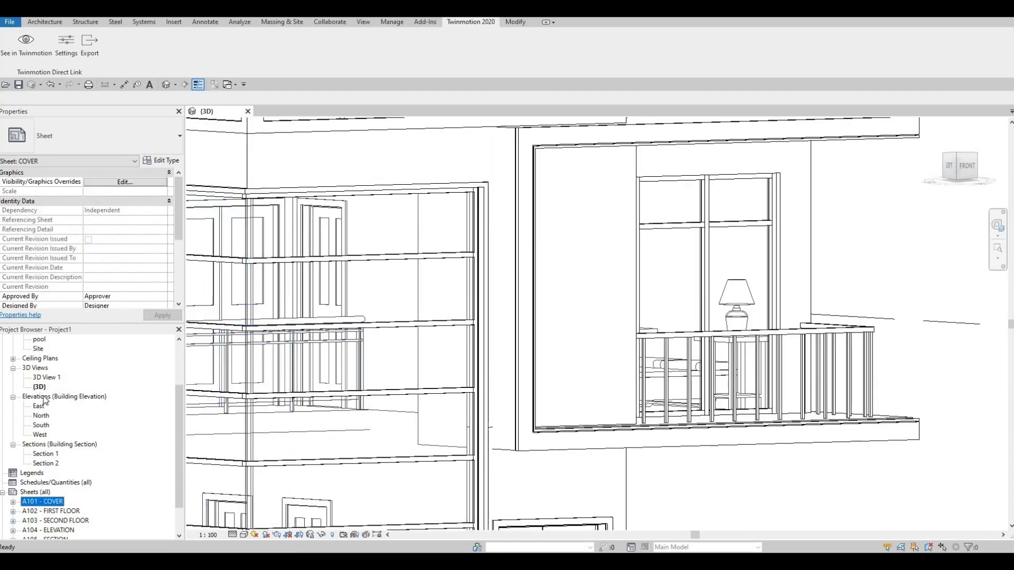
{"action": "scroll", "coordinate": [43, 401], "scroll_direction": "up", "scroll_amount": 3}
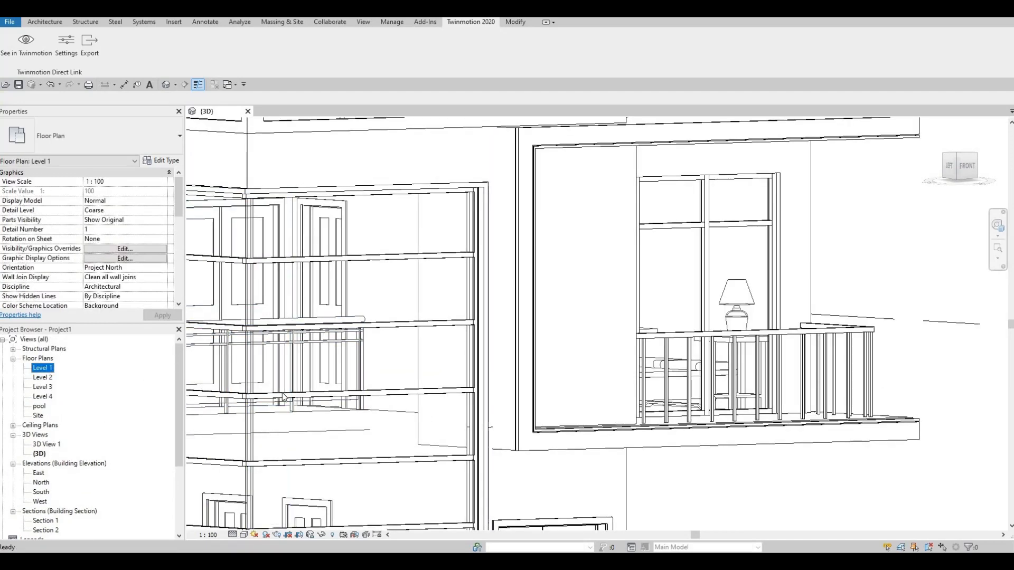
{"action": "double_click", "coordinate": [42, 368]}
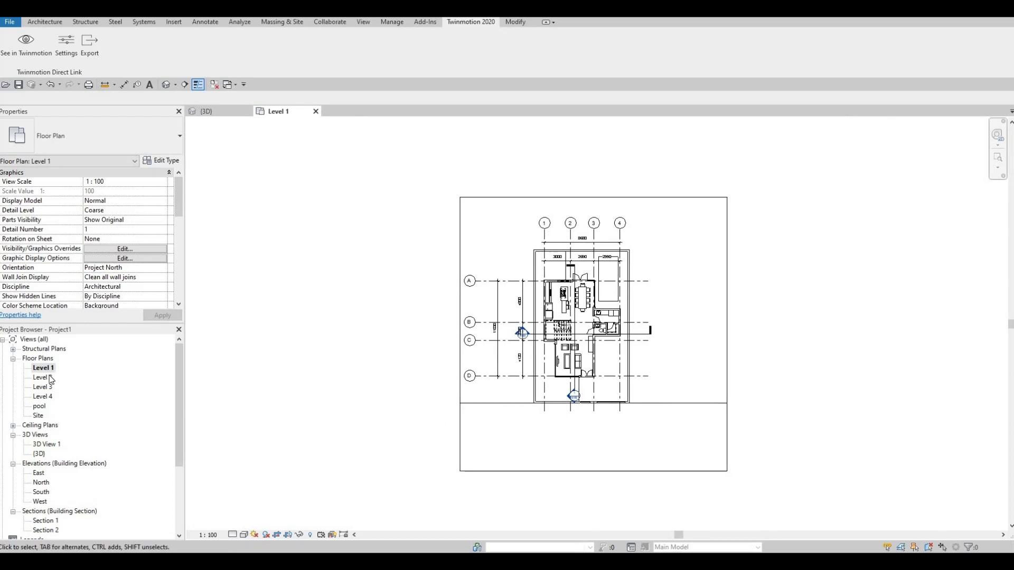
{"action": "scroll", "coordinate": [471, 369], "scroll_direction": "up", "scroll_amount": 10}
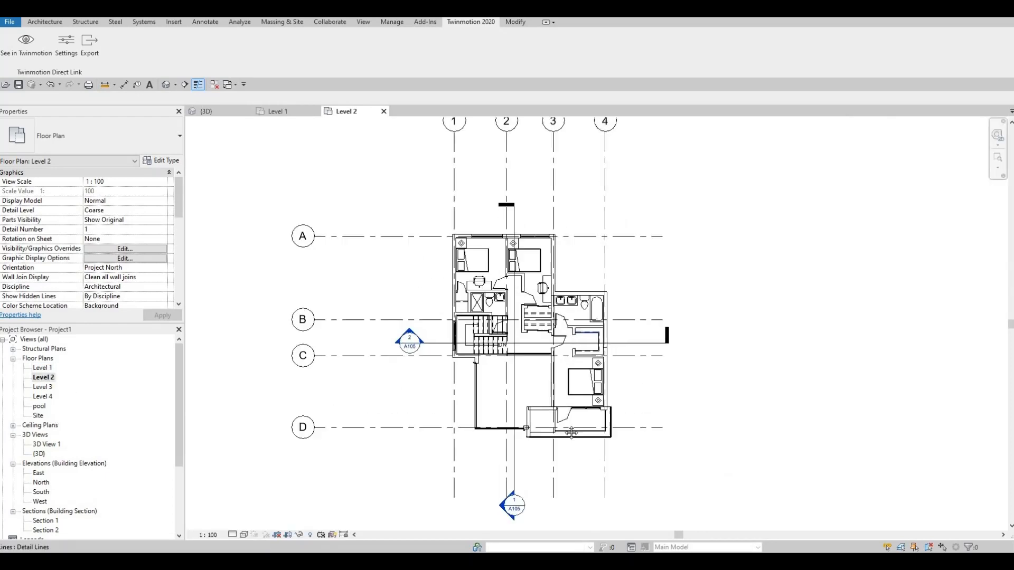
Step: Shorten the bedroom's EXTERIOR WALL 1 along the balcony to about 4315 mm, ending at the inner face of the balcony frame
{"action": "left_click", "coordinate": [445, 374]}
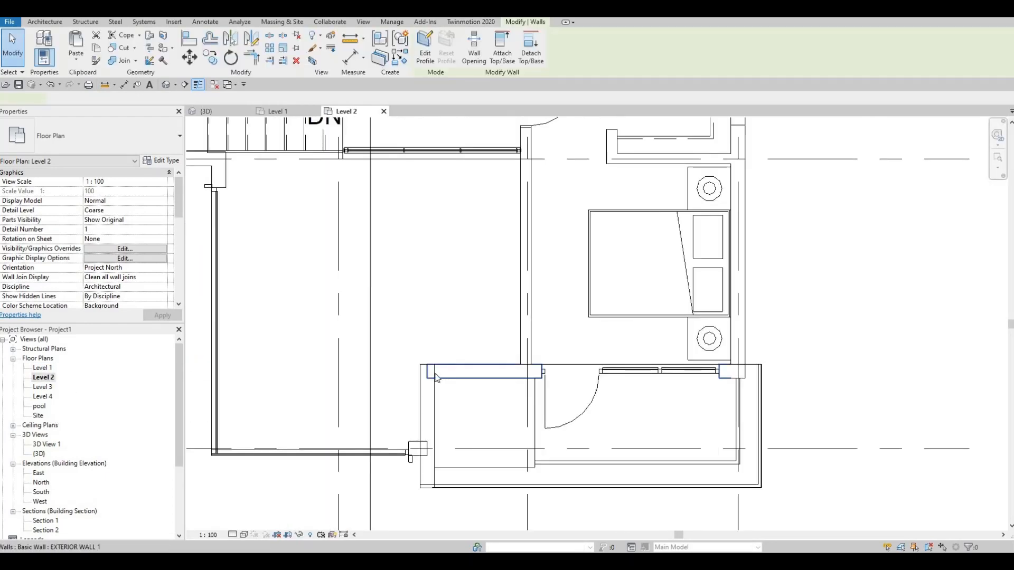
{"action": "scroll", "coordinate": [445, 375], "scroll_direction": "up", "scroll_amount": 2}
{"action": "left_click_drag", "start_coordinate": [427, 369], "coordinate": [430, 370]}
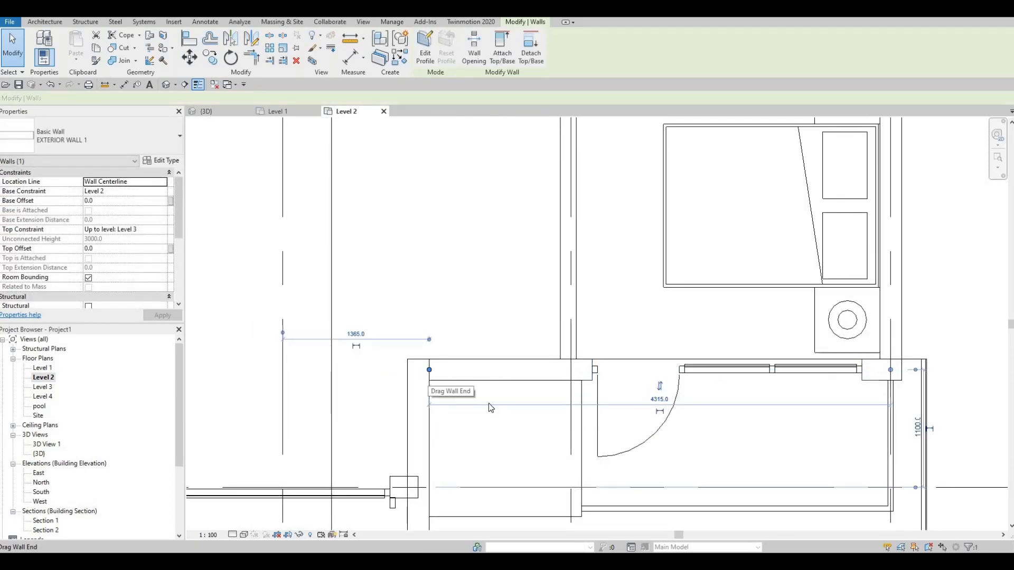
{"action": "middle_click_drag", "start_coordinate": [489, 404], "coordinate": [488, 383]}
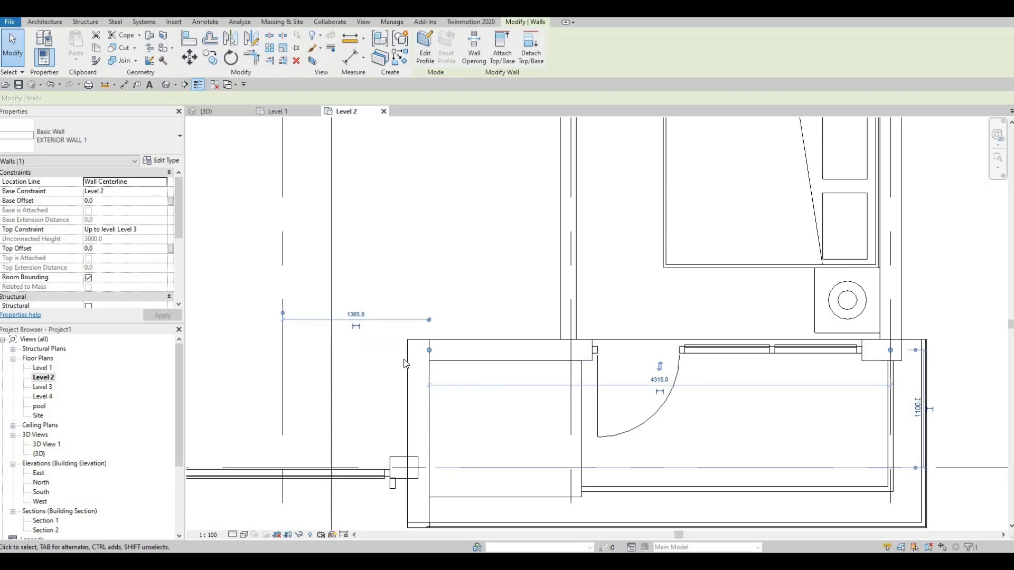
Step: Send the updated model from the 3D view to Twinmotion and go inside the house through the corner glazing
{"action": "left_click", "coordinate": [226, 113]}
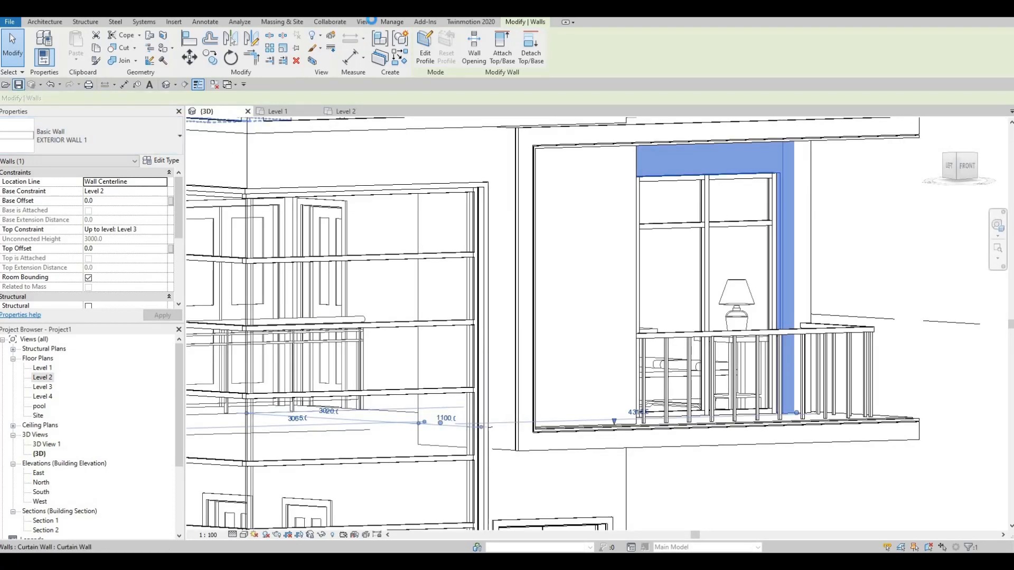
{"action": "left_click", "coordinate": [470, 22]}
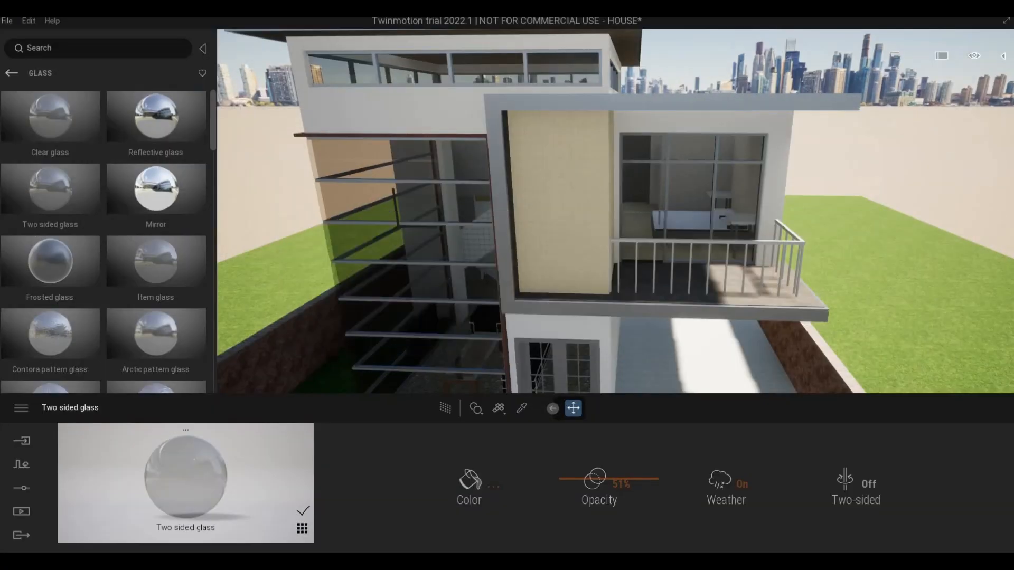
{"action": "middle_click_drag", "start_coordinate": [370, 203], "coordinate": [474, 184], "text": "shift"}
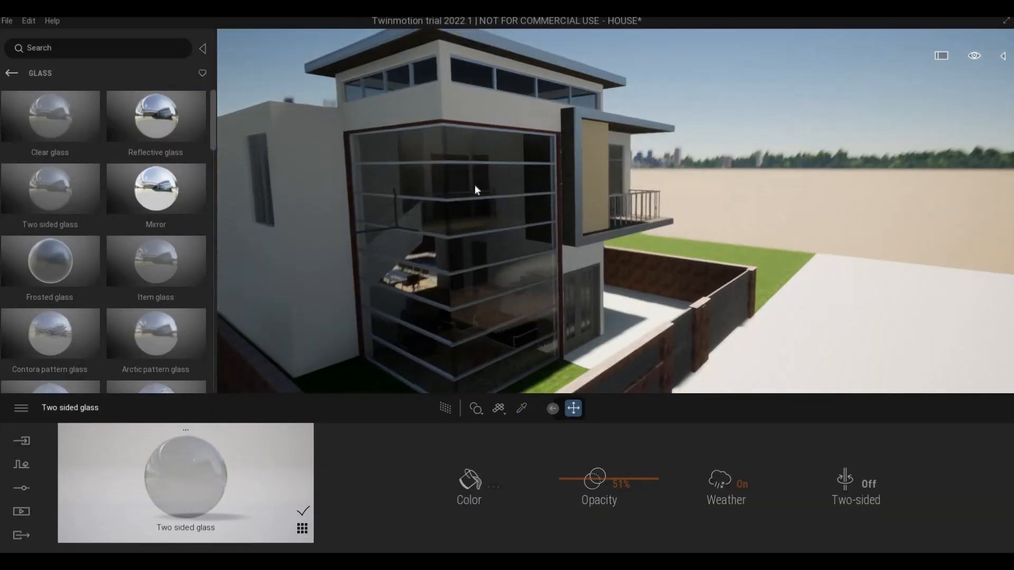
{"action": "scroll", "coordinate": [460, 236], "scroll_direction": "up", "scroll_amount": 4}
{"action": "middle_click_drag", "start_coordinate": [338, 211], "coordinate": [360, 201], "text": "shift"}
{"action": "scroll", "coordinate": [361, 204], "scroll_direction": "up", "scroll_amount": 3}
{"action": "scroll", "coordinate": [353, 221], "scroll_direction": "up", "scroll_amount": 6}
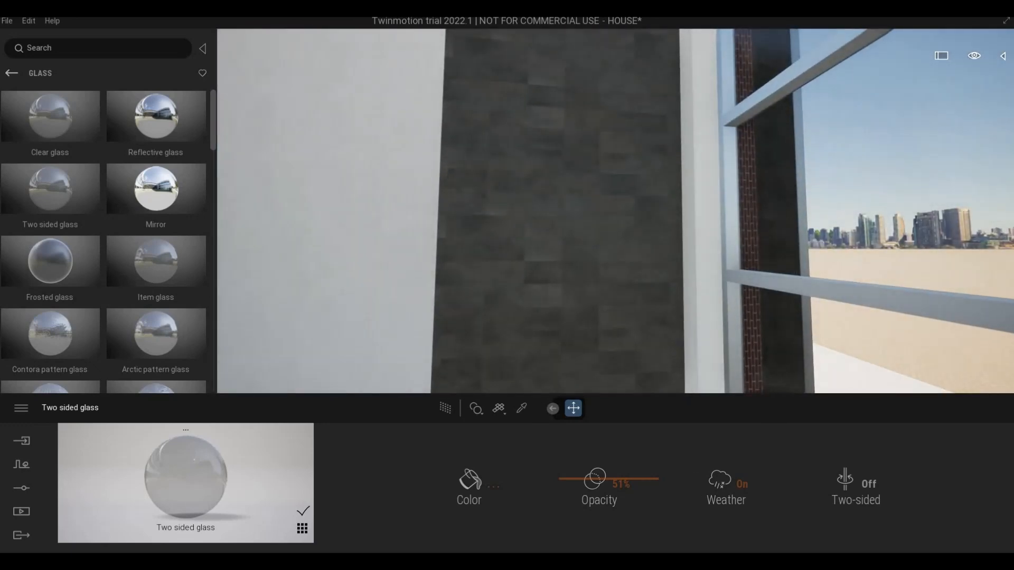
{"action": "middle_click_drag", "start_coordinate": [353, 221], "coordinate": [325, 214], "text": "shift"}
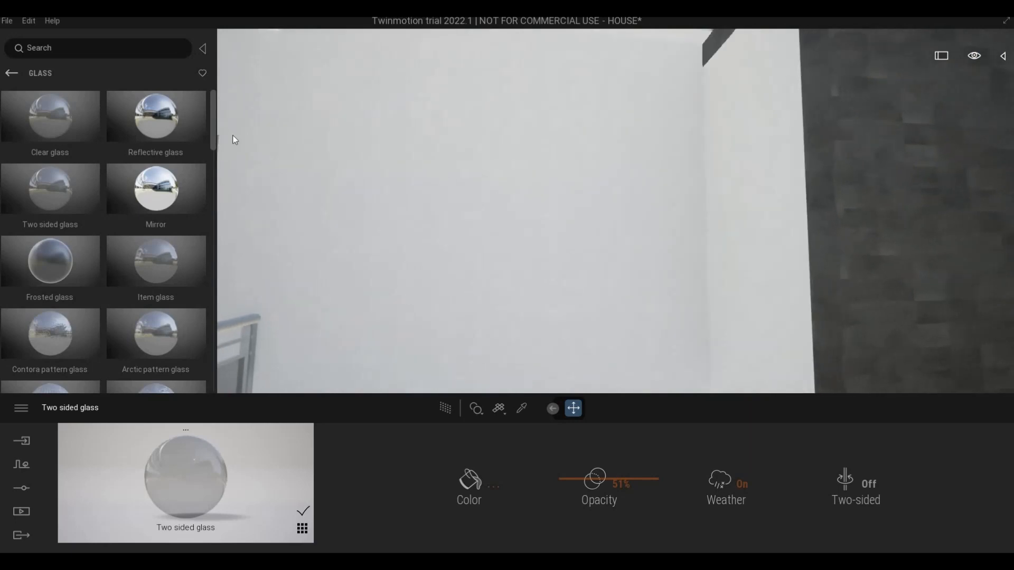
Step: Examine the upper interior wall where it meets the dark balcony frame below the high windows
{"action": "scroll", "coordinate": [232, 134], "scroll_direction": "down", "scroll_amount": 4}
{"action": "scroll", "coordinate": [711, 90], "scroll_direction": "up", "scroll_amount": 4}
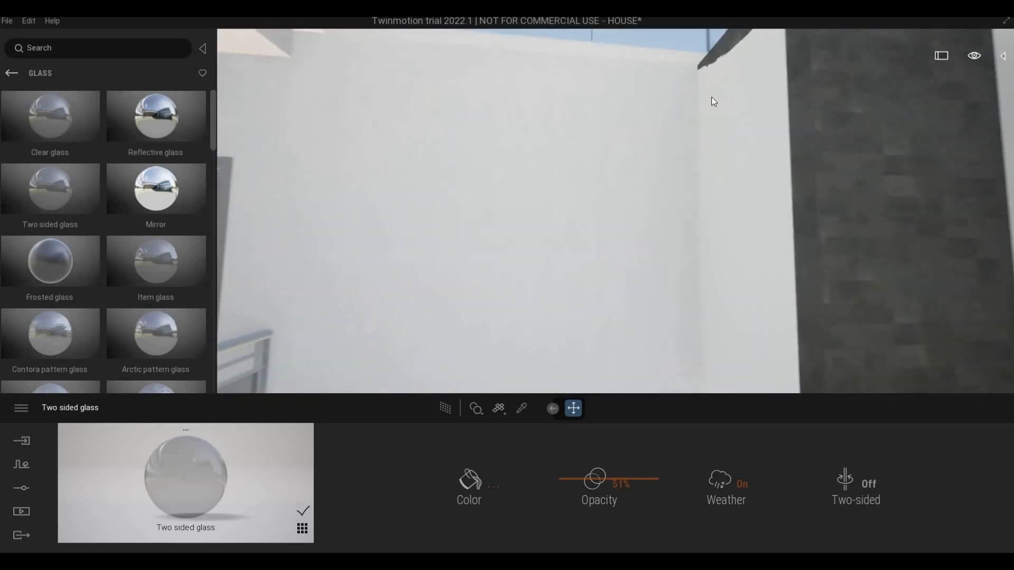
{"action": "scroll", "coordinate": [711, 97], "scroll_direction": "up", "scroll_amount": 3}
{"action": "middle_click_drag", "start_coordinate": [824, 153], "coordinate": [924, 219]}
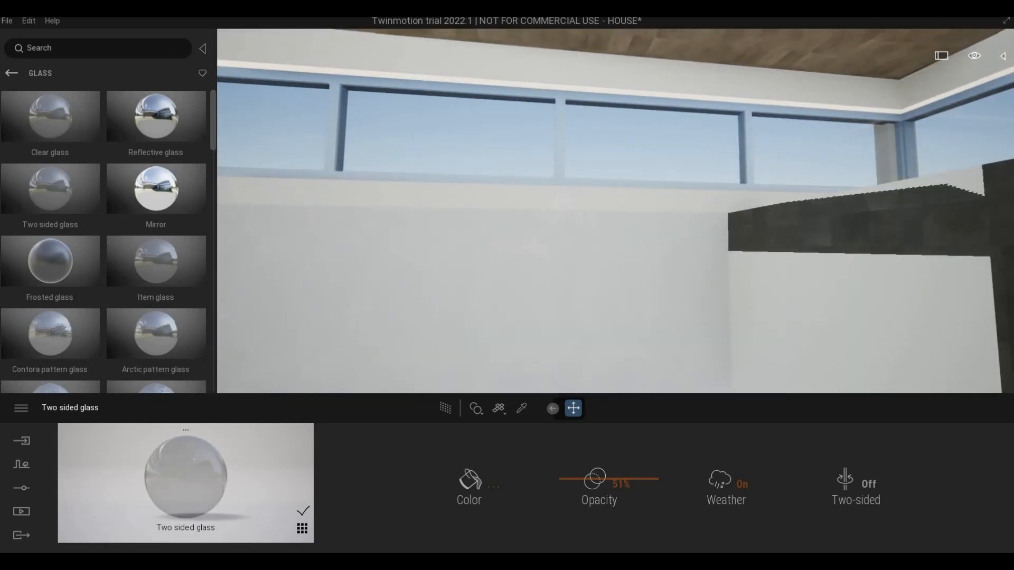
{"action": "middle_click_drag", "start_coordinate": [909, 264], "coordinate": [823, 238]}
{"action": "right_click_drag", "start_coordinate": [824, 237], "coordinate": [822, 207]}
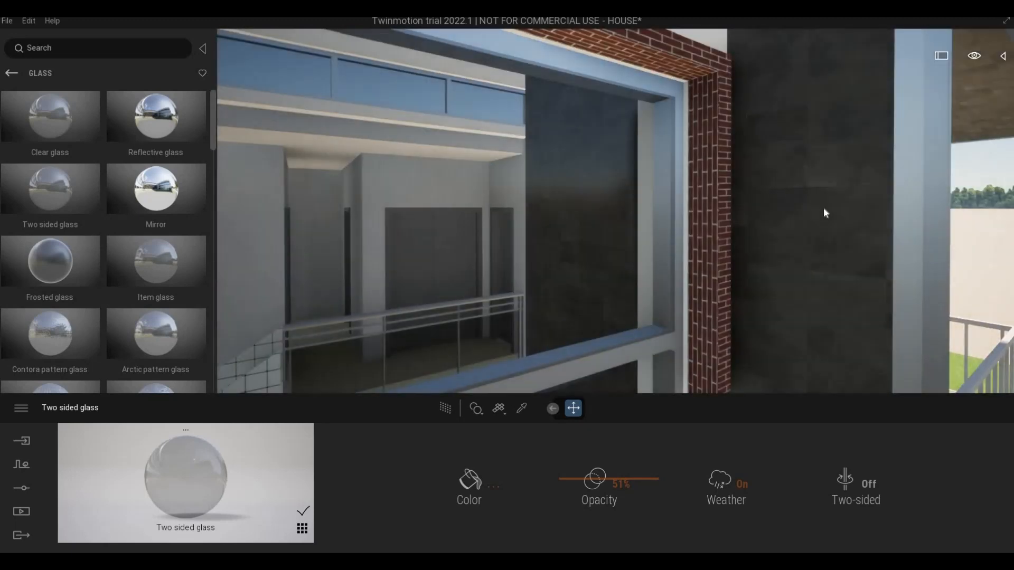
Step: Examine the brick-trimmed corner glazing, balcony frame and front facade from outside the house
{"action": "middle_click_drag", "start_coordinate": [823, 207], "coordinate": [773, 180]}
{"action": "right_click_drag", "start_coordinate": [773, 181], "coordinate": [807, 188]}
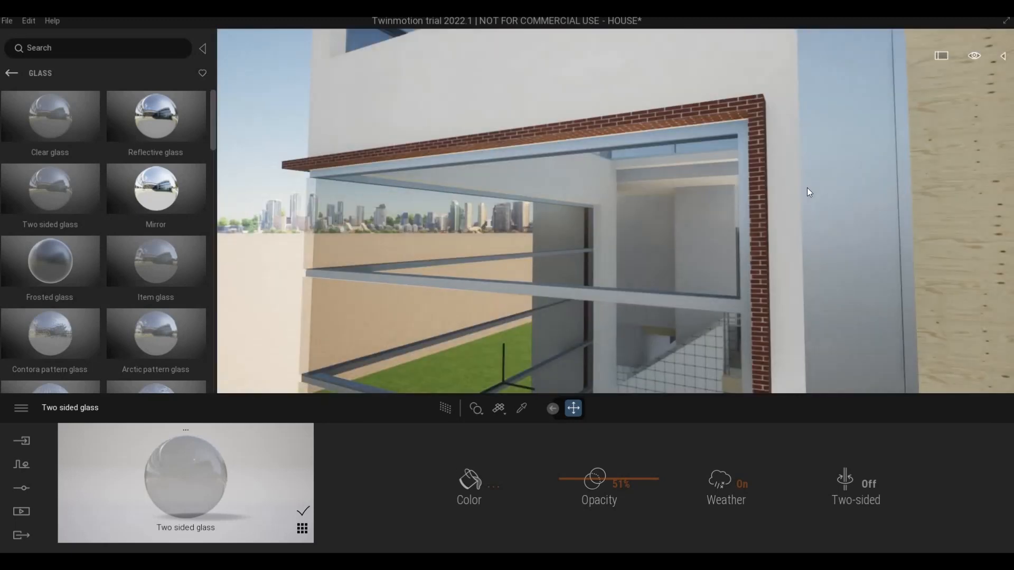
{"action": "scroll", "coordinate": [807, 188], "scroll_direction": "down", "scroll_amount": 8}
{"action": "middle_click_drag", "start_coordinate": [813, 240], "coordinate": [809, 246]}
{"action": "scroll", "coordinate": [805, 248], "scroll_direction": "down", "scroll_amount": 3}
{"action": "scroll", "coordinate": [809, 246], "scroll_direction": "down", "scroll_amount": 3}
{"action": "right_click_drag", "start_coordinate": [809, 246], "coordinate": [806, 249]}
{"action": "scroll", "coordinate": [805, 250], "scroll_direction": "down", "scroll_amount": 3}
{"action": "middle_click_drag", "start_coordinate": [806, 250], "coordinate": [797, 228]}
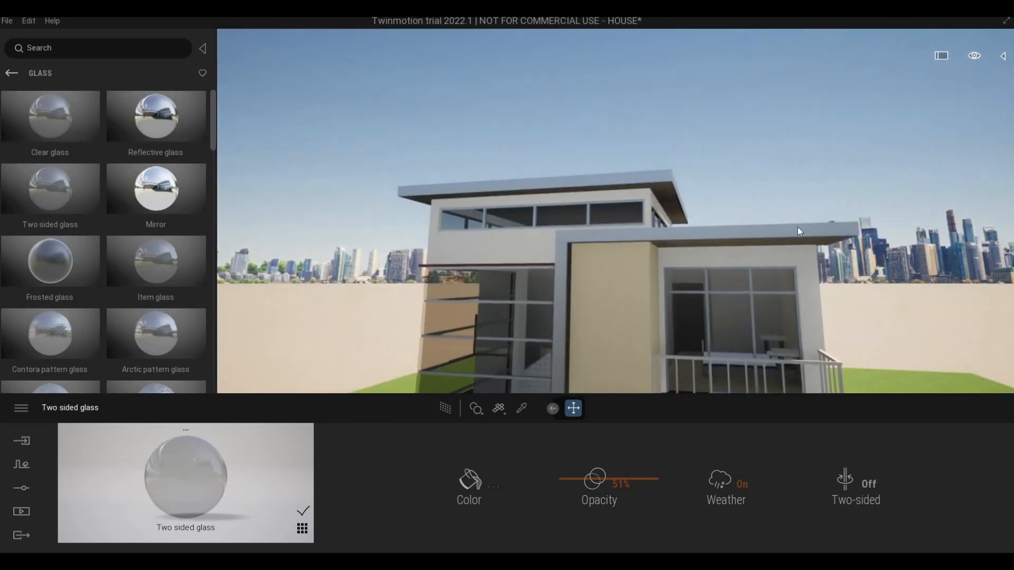
Step: Examine the front facade, corner glazing and brick fence from the street outside the house
{"action": "right_click_drag", "start_coordinate": [797, 227], "coordinate": [802, 236]}
{"action": "middle_click_drag", "start_coordinate": [802, 236], "coordinate": [806, 259]}
{"action": "key", "text": "a"}
{"action": "right_click_drag", "start_coordinate": [806, 259], "coordinate": [850, 311]}
{"action": "key", "text": "a"}
{"action": "key", "text": "s"}
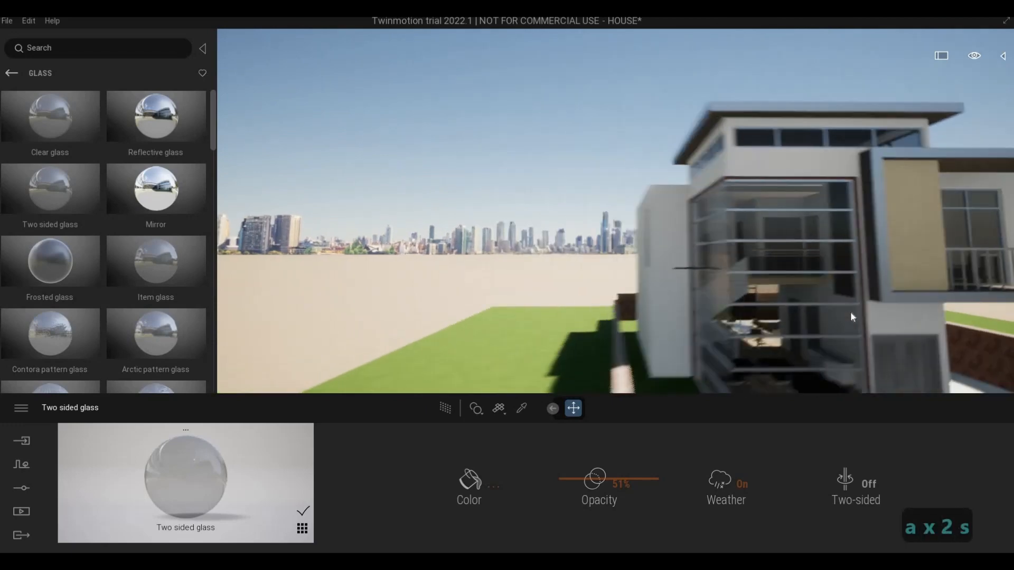
{"action": "key", "text": "d"}
{"action": "key", "text": "e"}
{"action": "key", "text": "e"}
{"action": "key", "text": "w"}
{"action": "key", "text": "a"}
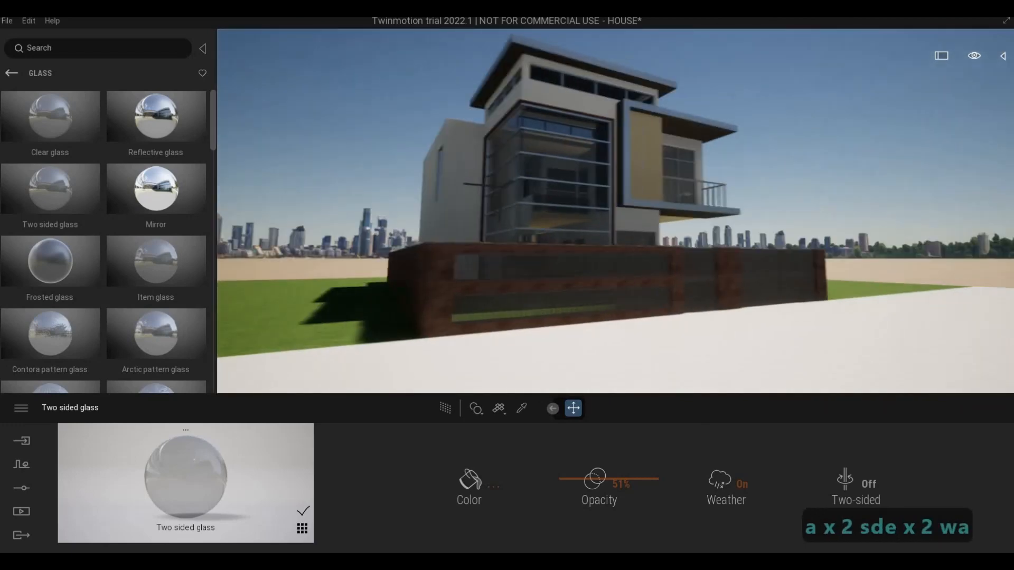
{"action": "key", "text": "w"}
{"action": "key", "text": "d"}
{"action": "key", "text": "d"}
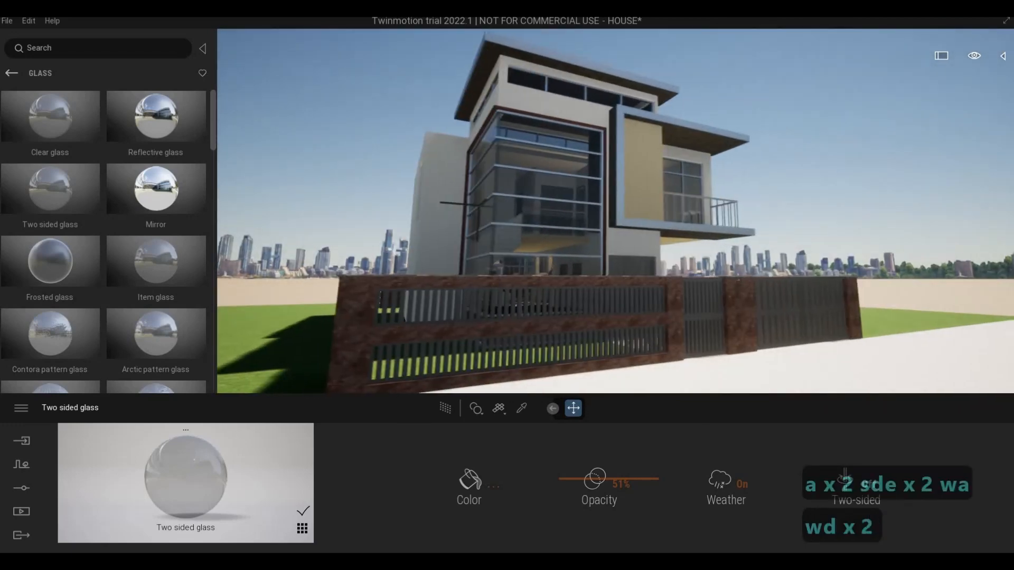
{"action": "key", "text": "a"}
{"action": "key", "text": "s"}
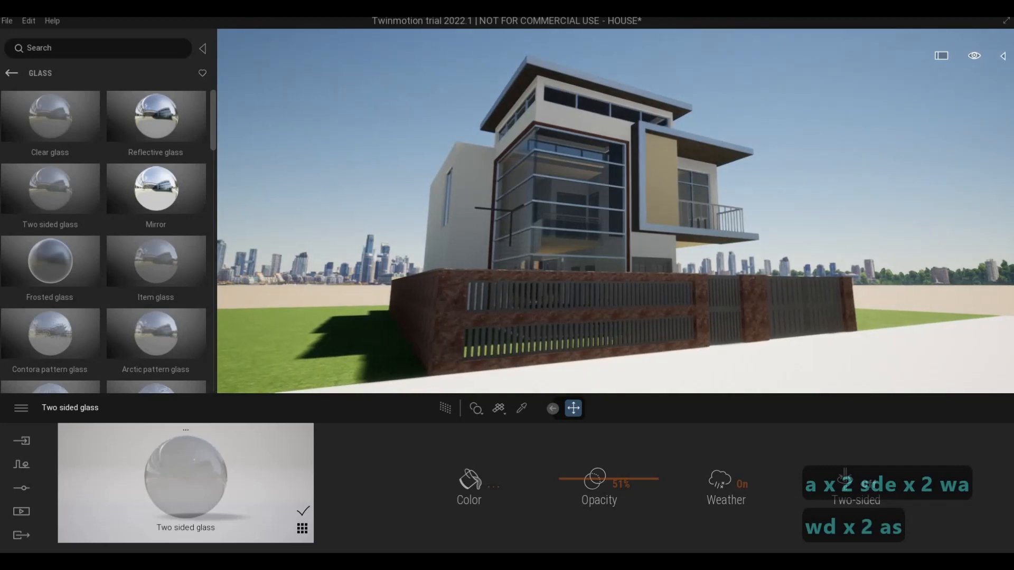
{"action": "key", "text": "d"}
{"action": "key", "text": "a"}
{"action": "key", "text": "d"}
{"action": "key", "text": "a"}
{"action": "key", "text": "d"}
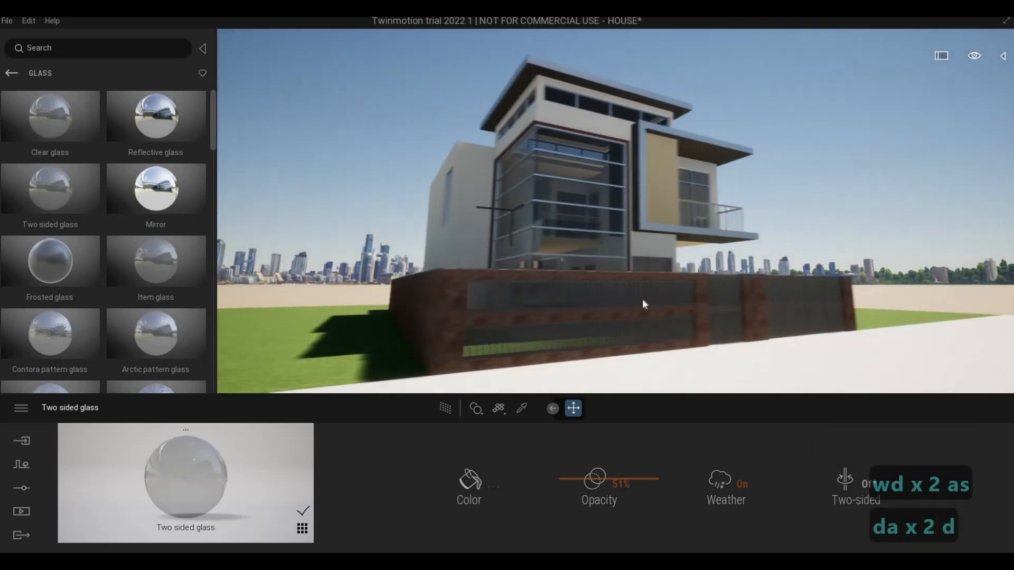
Step: Examine the lower part of the corner glazing and the front garden from above the fence
{"action": "right_click_drag", "start_coordinate": [643, 301], "coordinate": [646, 306]}
{"action": "key", "text": "a"}
{"action": "key", "text": "w"}
{"action": "key", "text": "q"}
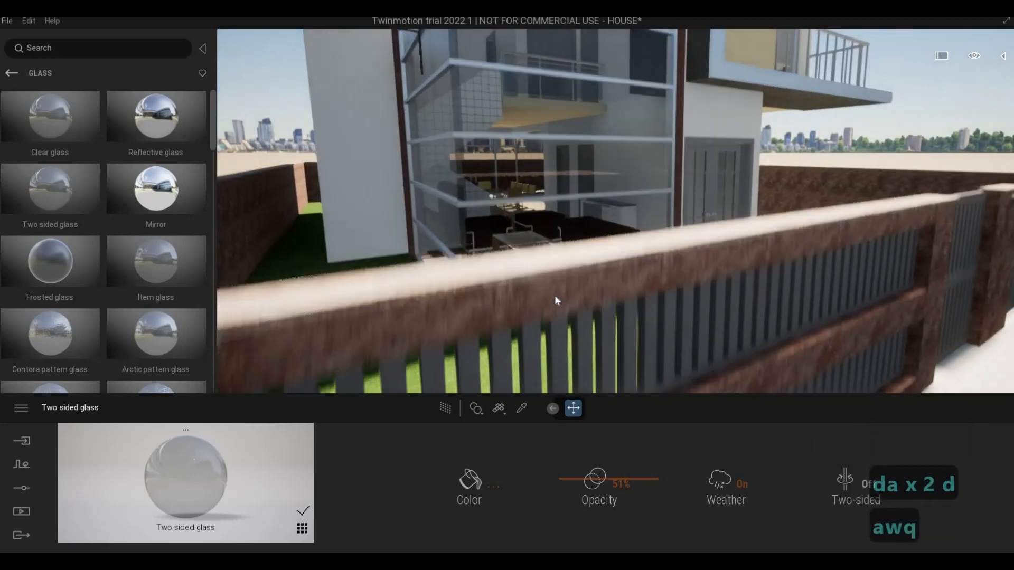
{"action": "key", "text": "a"}
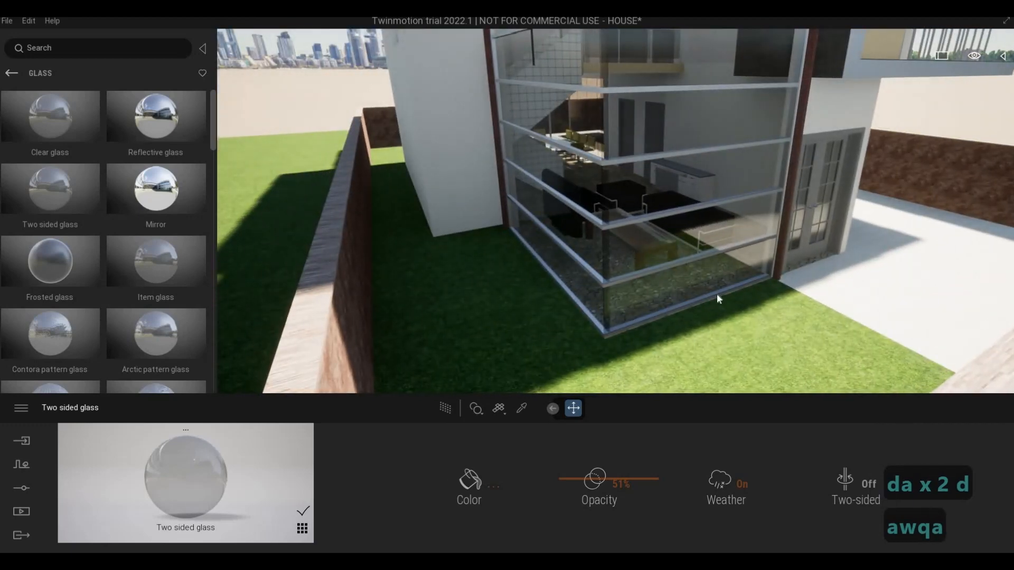
{"action": "key", "text": "d"}
{"action": "key", "text": "d"}
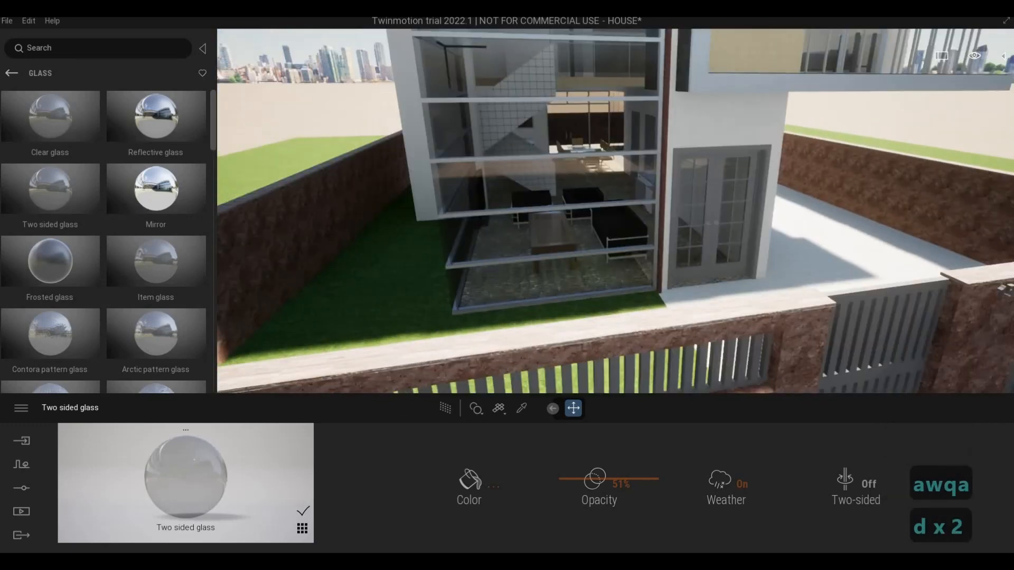
{"action": "key", "text": "a"}
{"action": "key", "text": "a"}
{"action": "key", "text": "s"}
{"action": "key", "text": "w"}
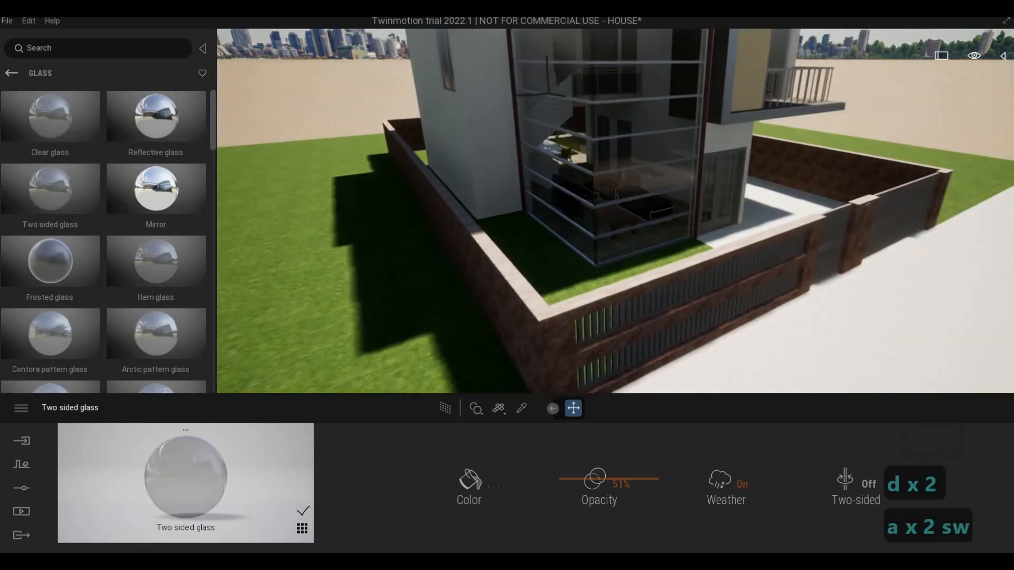
Step: Examine the living room, dining area and brick trim close up through the corner glazing
{"action": "key", "text": "d"}
{"action": "key", "text": "e"}
{"action": "key", "text": "w"}
{"action": "key", "text": "w"}
{"action": "key", "text": "q"}
{"action": "key", "text": "d"}
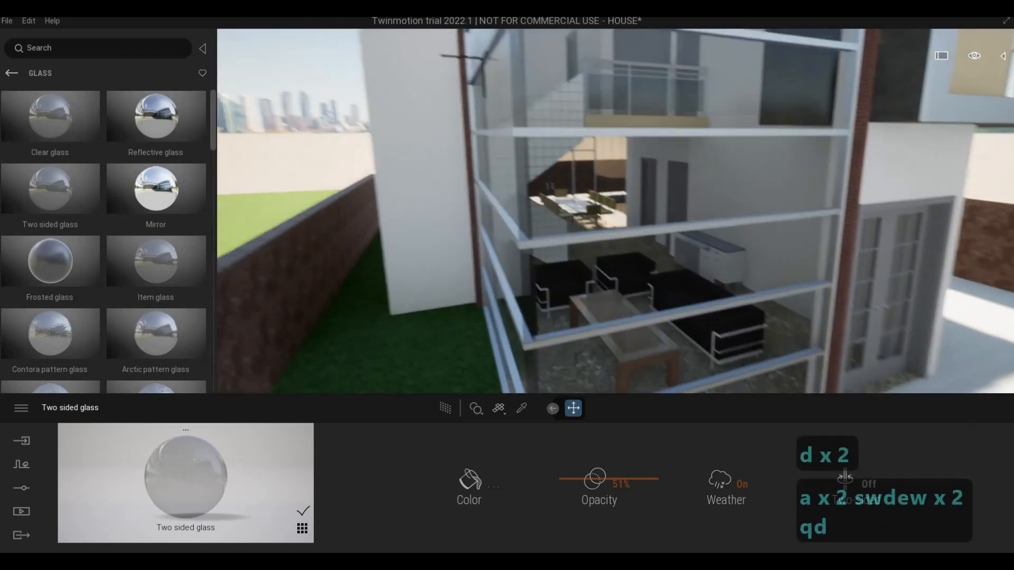
{"action": "key", "text": "w"}
{"action": "key", "text": "s"}
{"action": "key", "text": "w"}
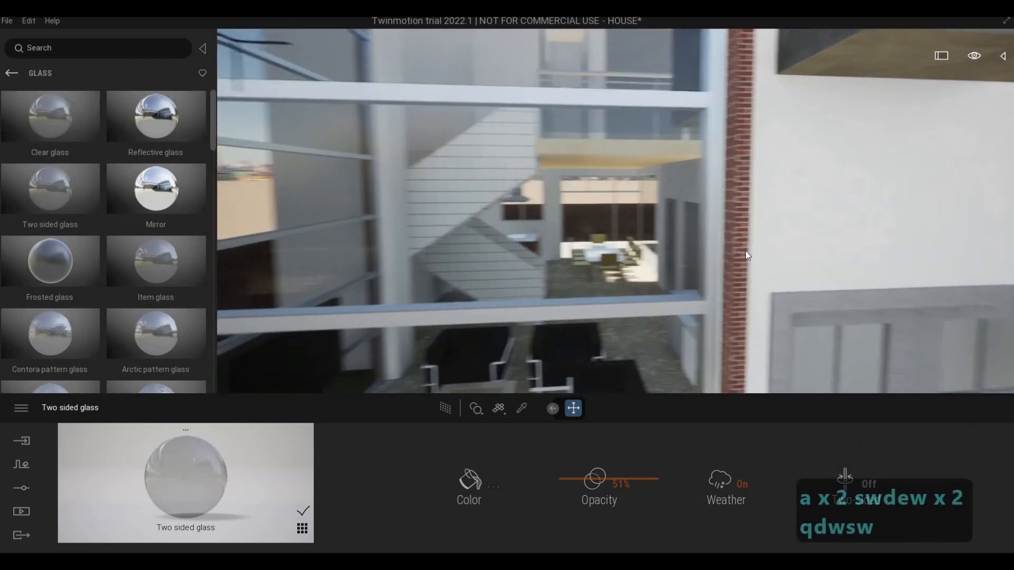
{"action": "key", "text": "a"}
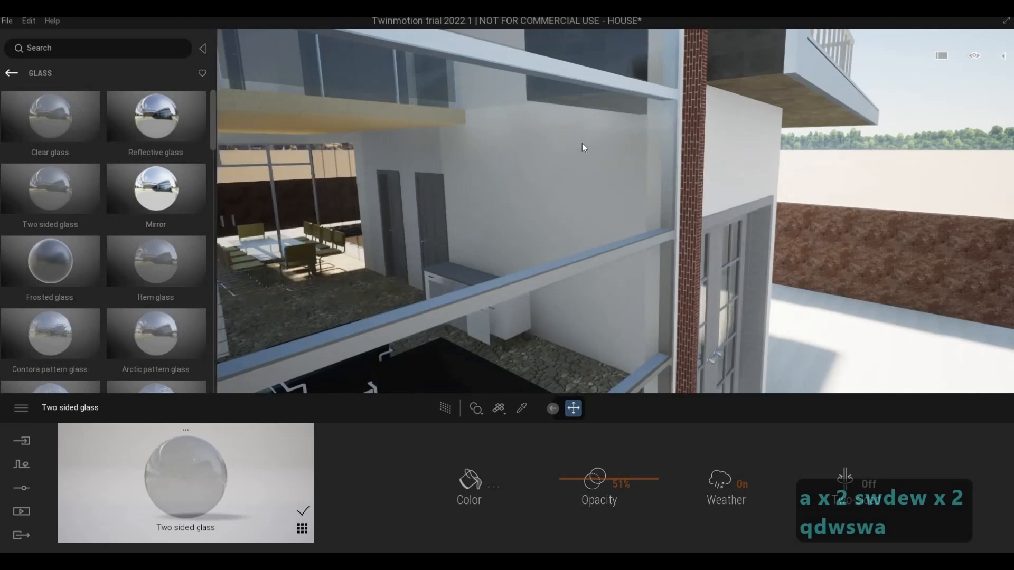
{"action": "scroll", "coordinate": [505, 166], "scroll_direction": "down", "scroll_amount": 5}
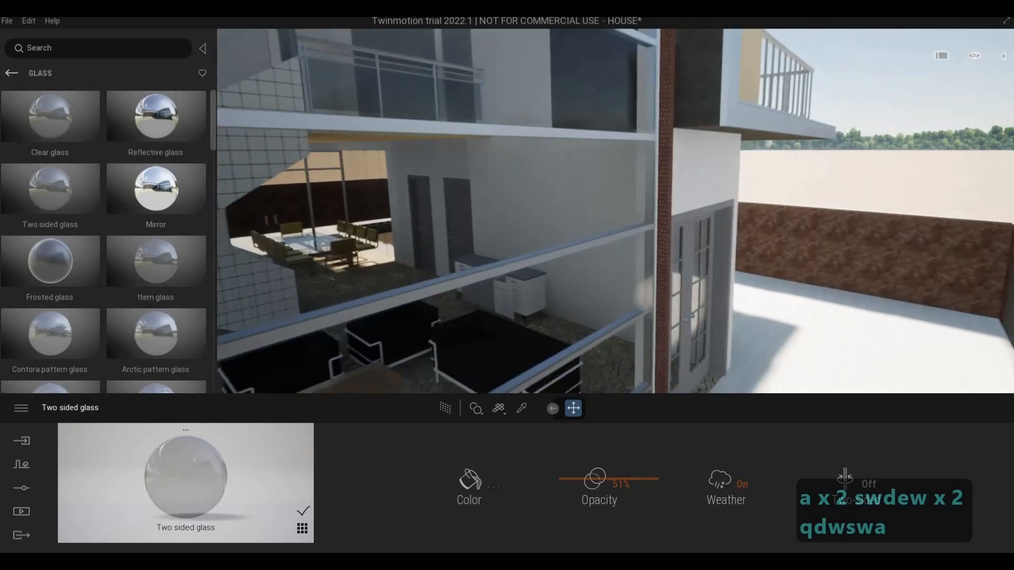
{"action": "right_click_drag", "start_coordinate": [505, 166], "coordinate": [542, 129]}
{"action": "scroll", "coordinate": [543, 130], "scroll_direction": "down", "scroll_amount": 3}
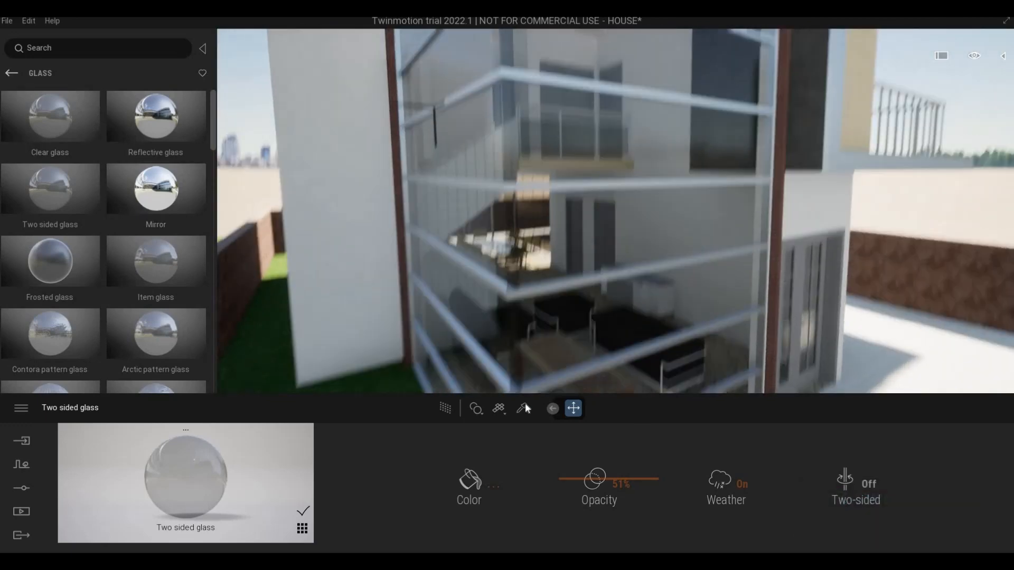
Step: Sample the aluminum material in the corner glazing area with the material picker, and leave the picker
{"action": "left_click", "coordinate": [524, 404]}
{"action": "key", "text": "w"}
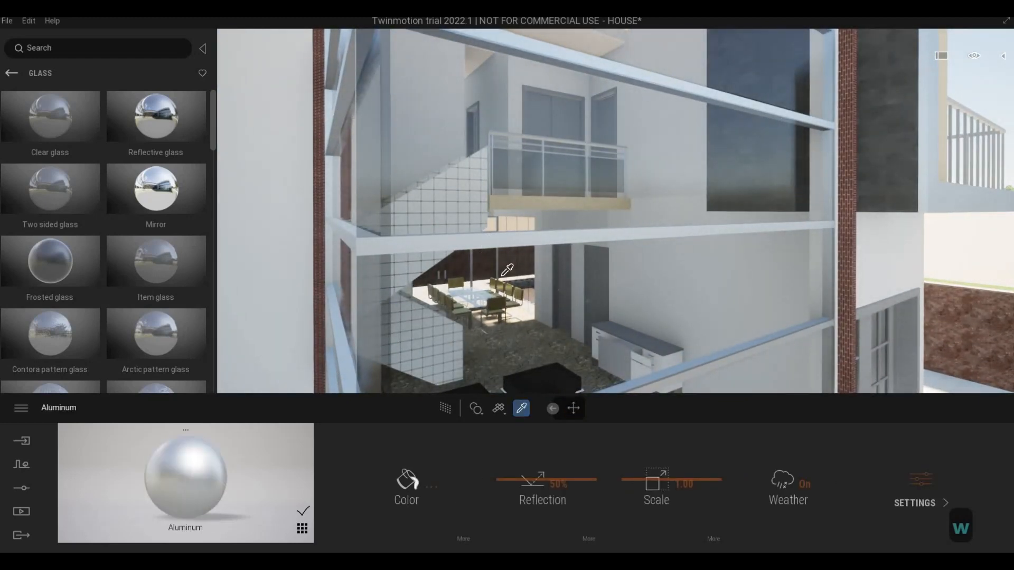
{"action": "key", "text": "d"}
{"action": "key", "text": "a"}
Step: Try Frosted glass on the white tiled panel beside the staircase, and apply Item glass to it instead
{"action": "key", "text": "a"}
{"action": "key", "text": "Escape"}
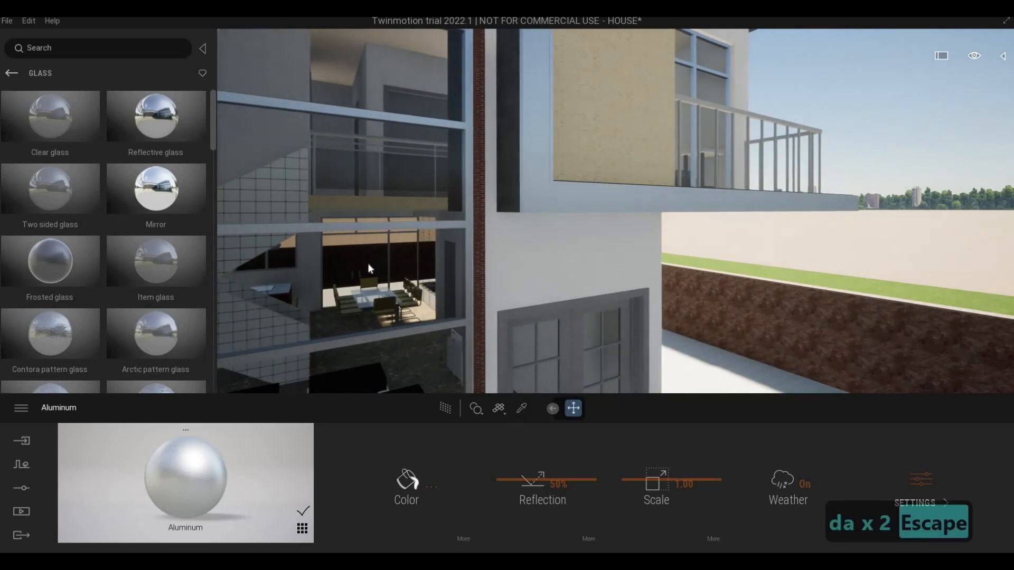
{"action": "key", "text": "a"}
{"action": "key", "text": "w"}
{"action": "key", "text": "w"}
{"action": "key", "text": "a"}
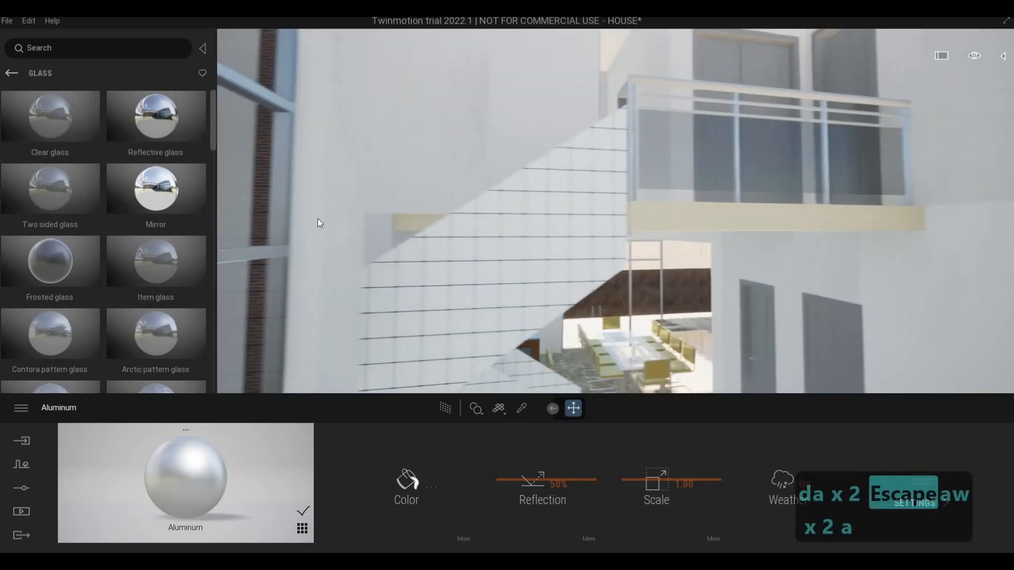
{"action": "key", "text": "s"}
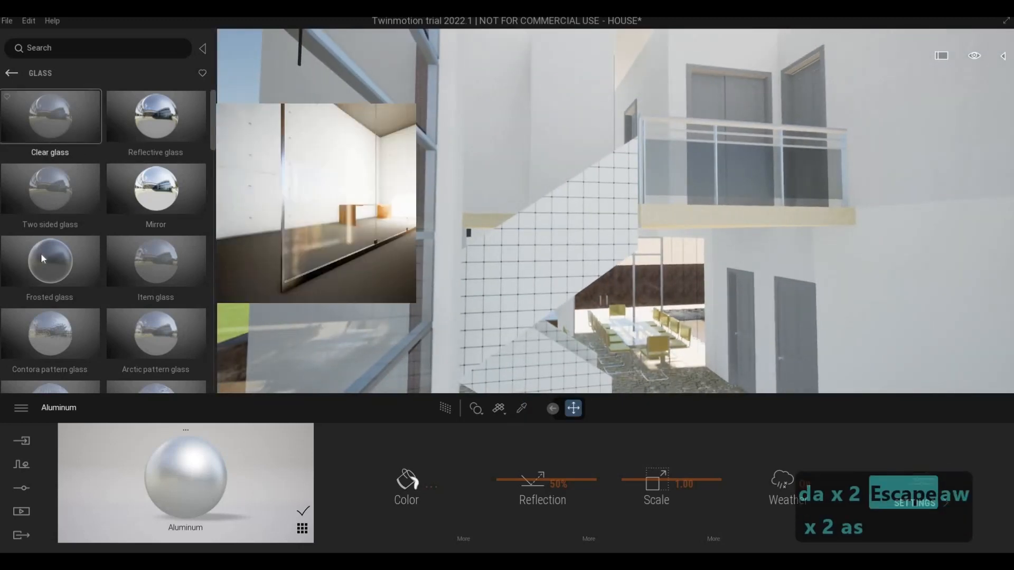
{"action": "left_click_drag", "start_coordinate": [62, 265], "coordinate": [565, 201]}
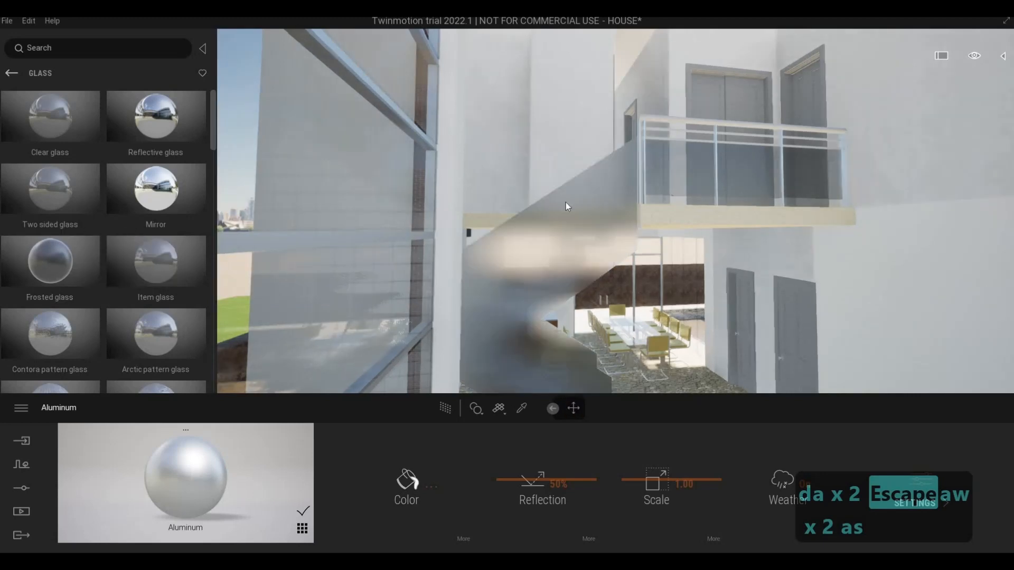
{"action": "left_click_drag", "start_coordinate": [172, 261], "coordinate": [614, 226]}
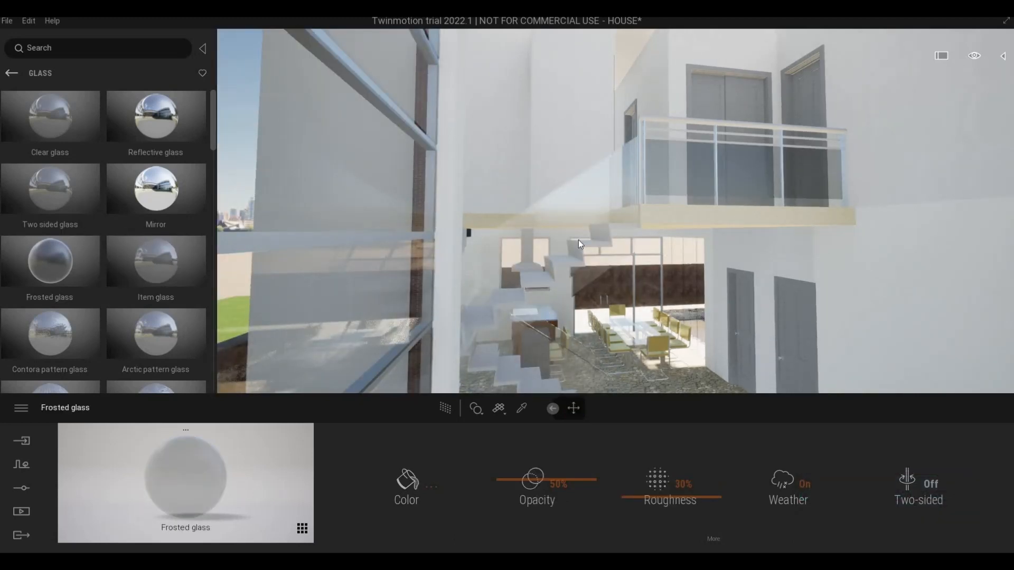
{"action": "left_click", "coordinate": [580, 239]}
Step: Examine the glass stair panel through the corner glazing and the house corner from outside
{"action": "key", "text": "a"}
{"action": "key", "text": "s"}
{"action": "right_click_drag", "start_coordinate": [585, 235], "coordinate": [507, 235]}
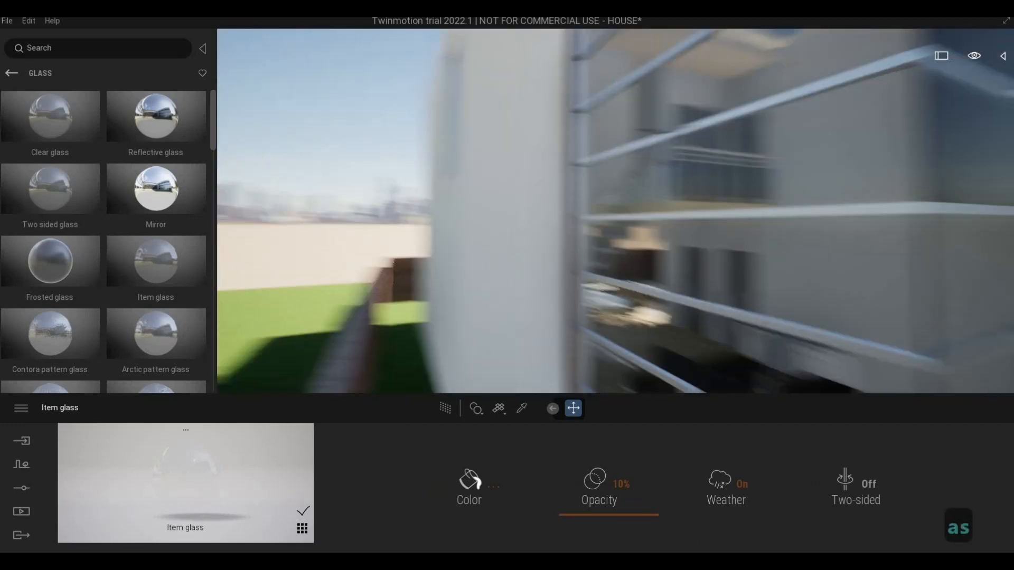
{"action": "key", "text": "s"}
{"action": "key", "text": "d"}
{"action": "key", "text": "d"}
{"action": "key", "text": "w"}
{"action": "key", "text": "a"}
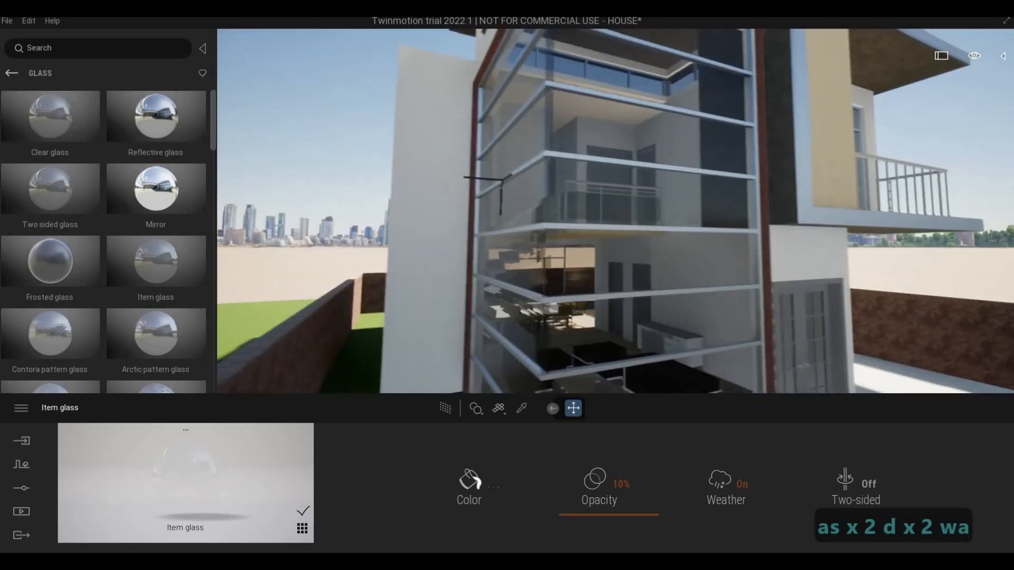
{"action": "key", "text": "w"}
{"action": "key", "text": "s"}
{"action": "key", "text": "w"}
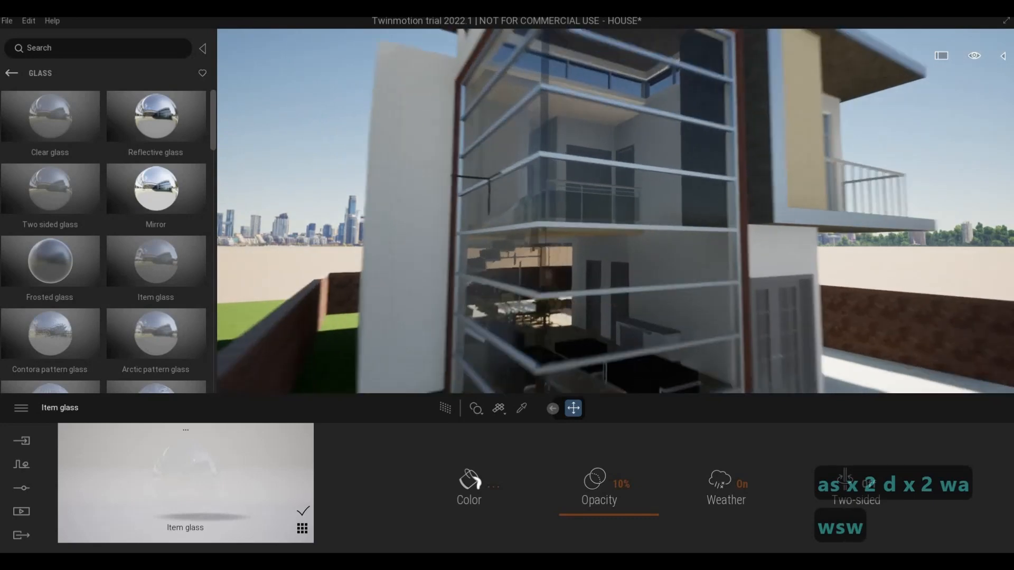
{"action": "key", "text": "s"}
{"action": "key", "text": "e"}
{"action": "key", "text": "s"}
{"action": "key", "text": "d"}
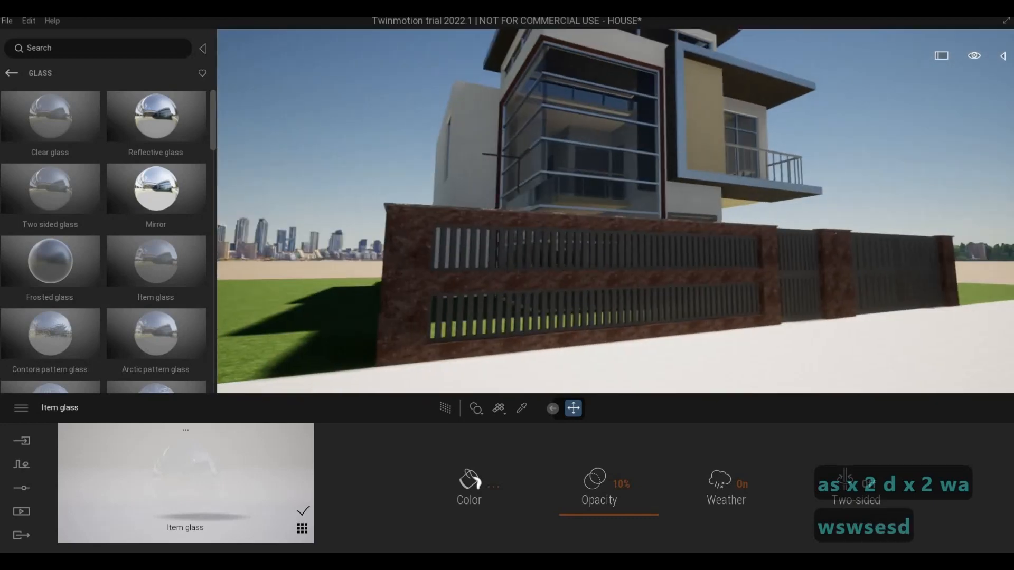
Step: Examine the front facade around the corner glazing, beige panel and balcony at close range
{"action": "key", "text": "d"}
{"action": "key", "text": "w"}
{"action": "key", "text": "q"}
{"action": "key", "text": "d"}
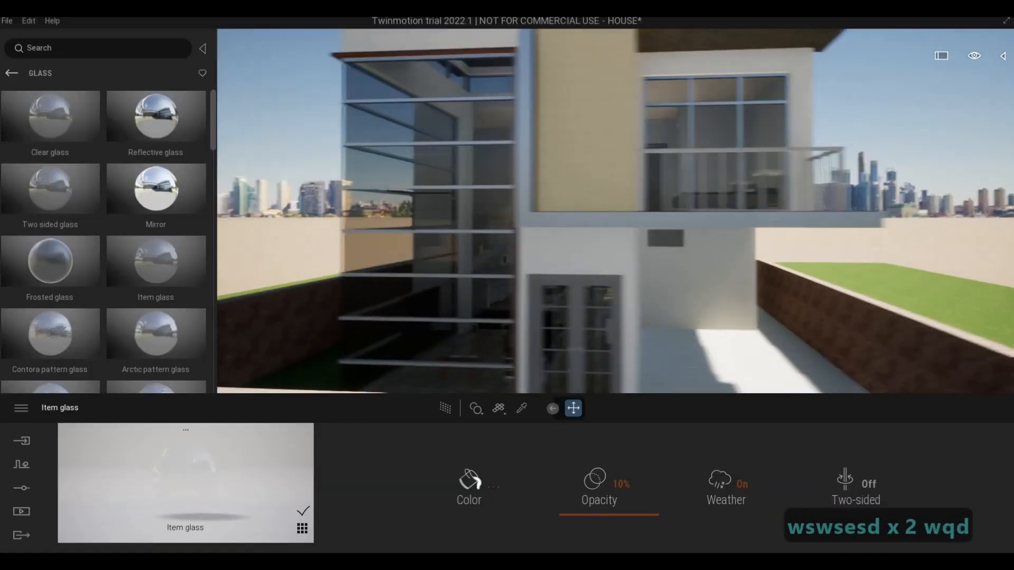
{"action": "key", "text": "d"}
{"action": "key", "text": "a"}
{"action": "key", "text": "w"}
{"action": "key", "text": "q"}
{"action": "key", "text": "a"}
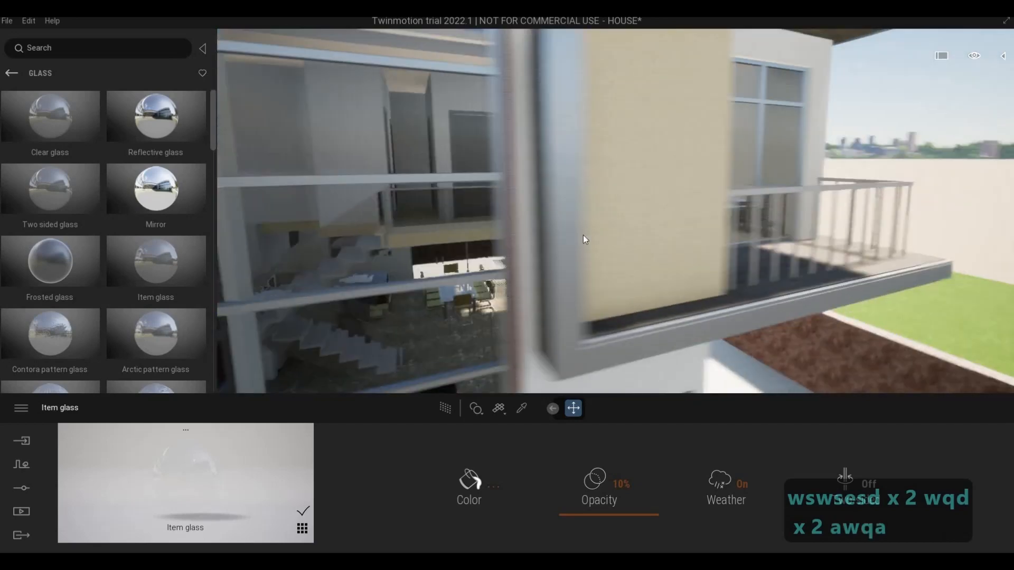
{"action": "key", "text": "d"}
{"action": "key", "text": "d"}
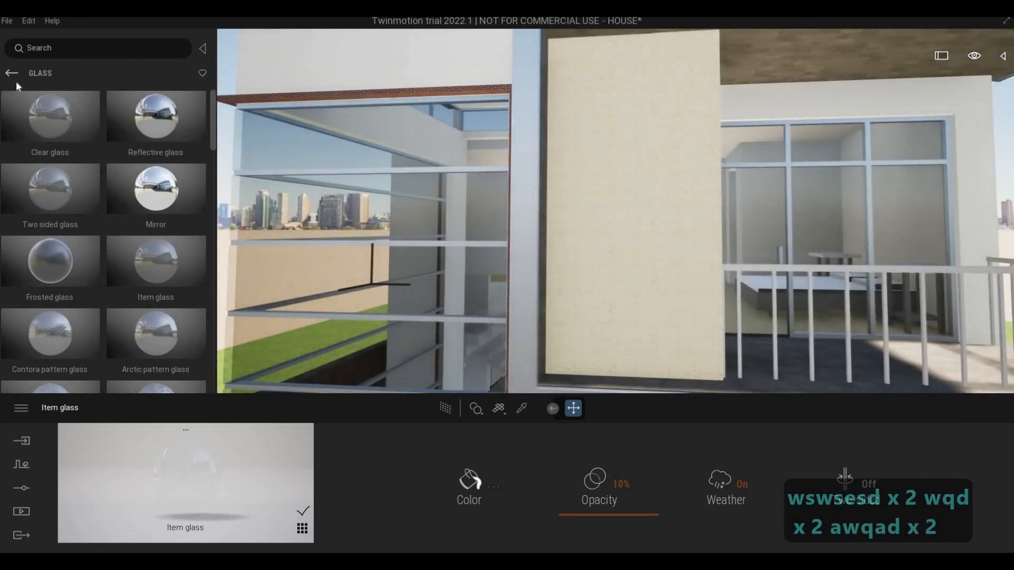
Step: Return to the top level of the asset library and examine the beige facade panel beside the balcony
{"action": "left_click", "coordinate": [11, 75]}
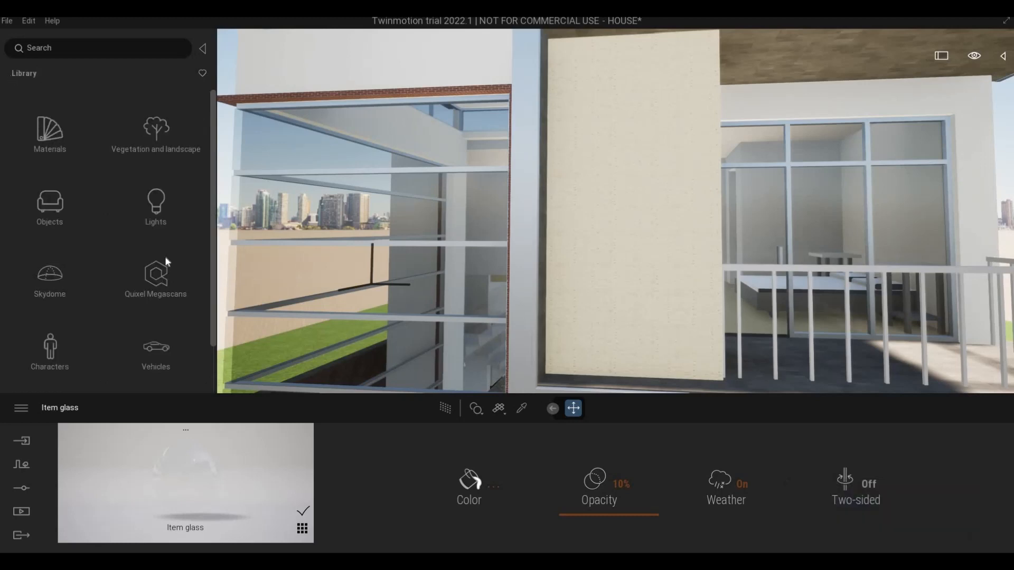
{"action": "key", "text": "a"}
{"action": "key", "text": "a"}
{"action": "key", "text": "a"}
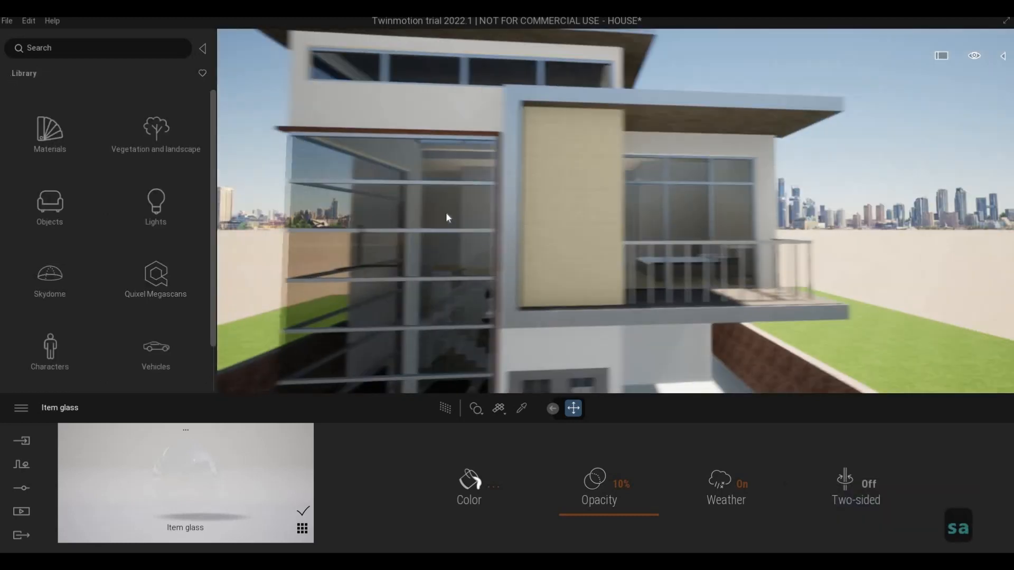
{"action": "key", "text": "q"}
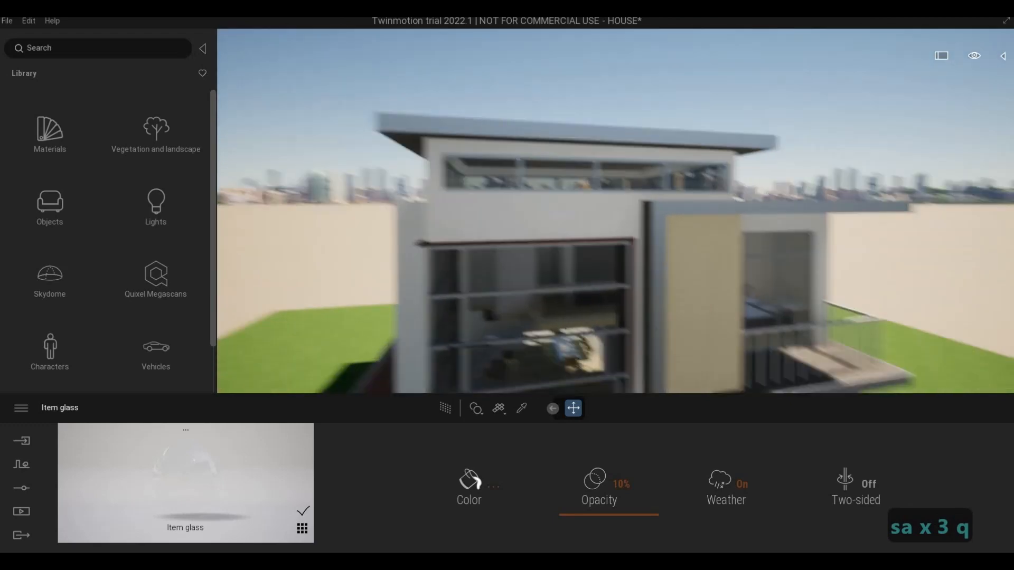
{"action": "key", "text": "d"}
{"action": "key", "text": "w"}
{"action": "key", "text": "w"}
{"action": "key", "text": "e"}
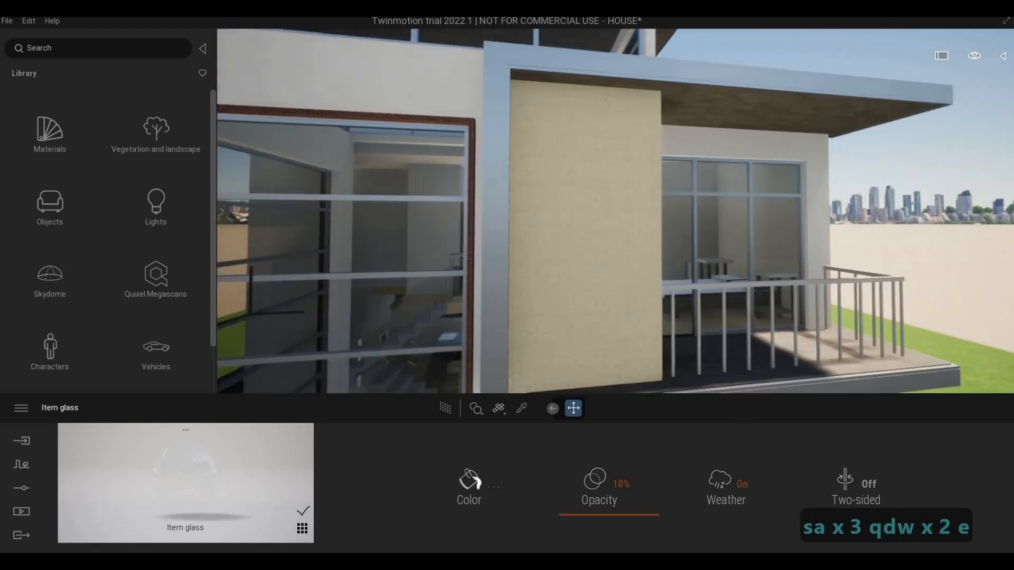
{"action": "key", "text": "w"}
{"action": "key", "text": "q"}
{"action": "key", "text": "e"}
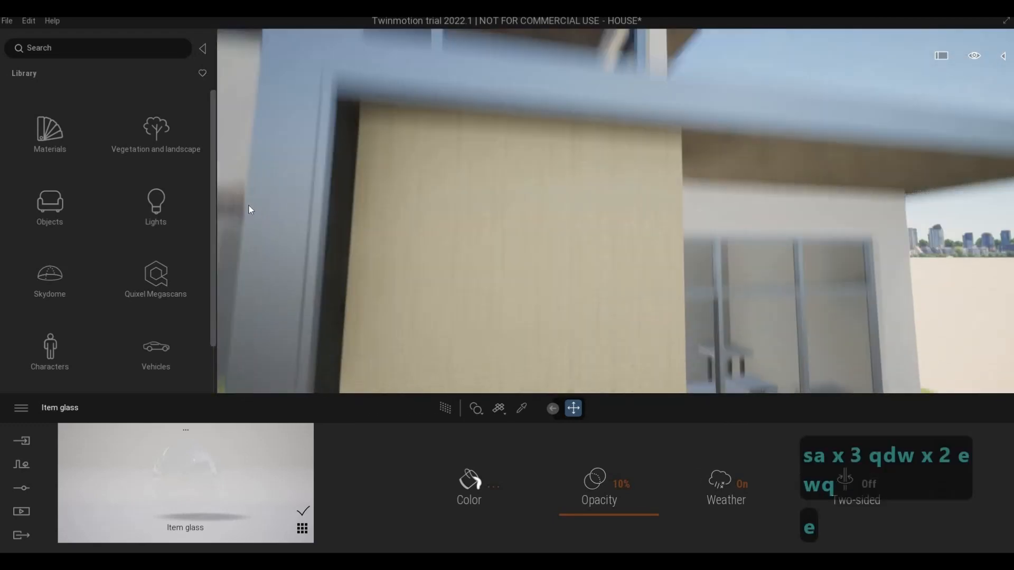
{"action": "key", "text": "s"}
Step: Open the Quixel Megascans library and sign in to Epic Games
{"action": "left_click", "coordinate": [141, 296]}
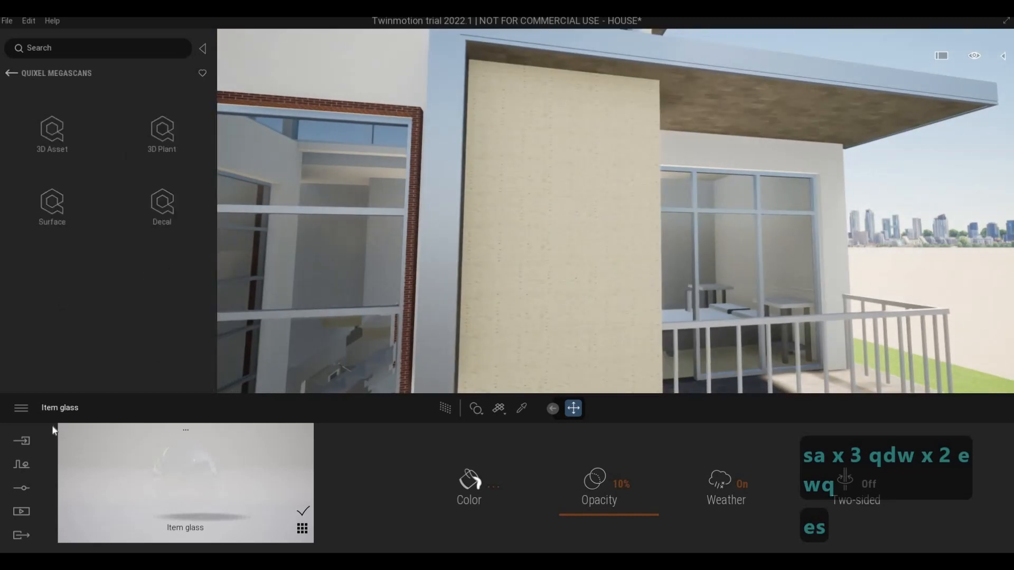
{"action": "left_click", "coordinate": [23, 412]}
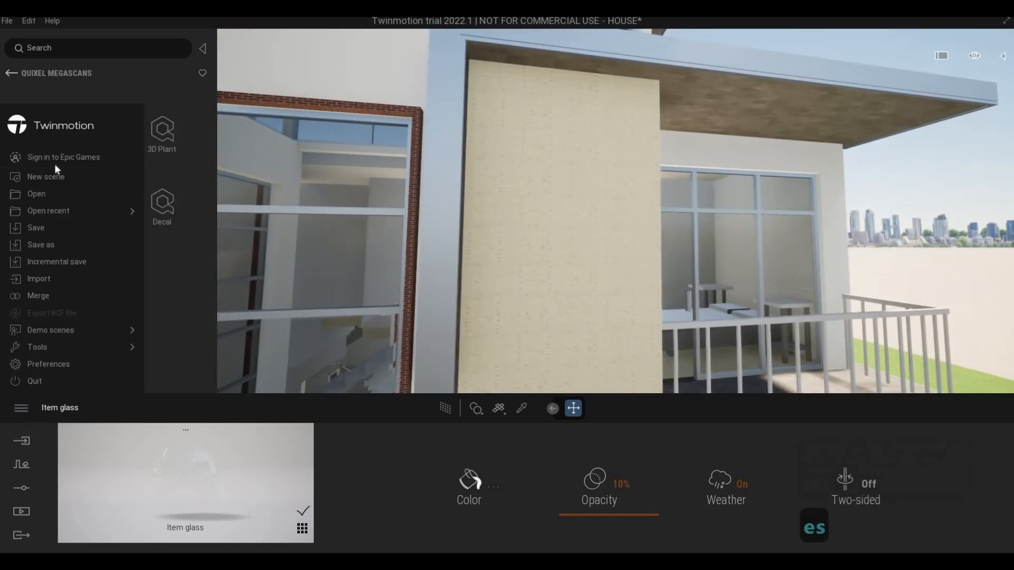
{"action": "left_click", "coordinate": [64, 158]}
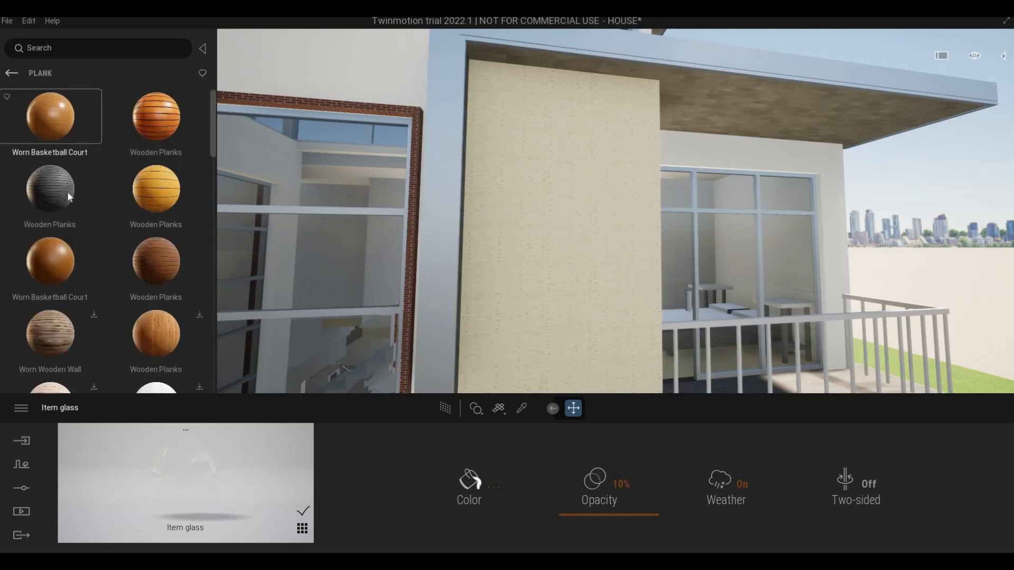
Step: Apply the reddish-brown Wooden Planks material to the beige facade panel beside the balcony at a scale of 2.80
{"action": "scroll", "coordinate": [69, 238], "scroll_direction": "down", "scroll_amount": 1}
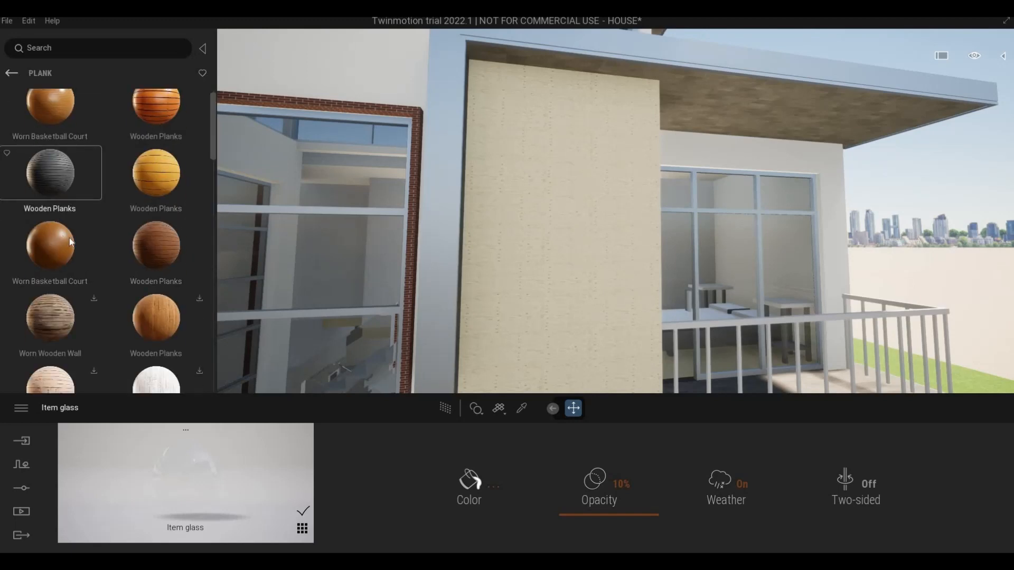
{"action": "scroll", "coordinate": [74, 239], "scroll_direction": "down", "scroll_amount": 1}
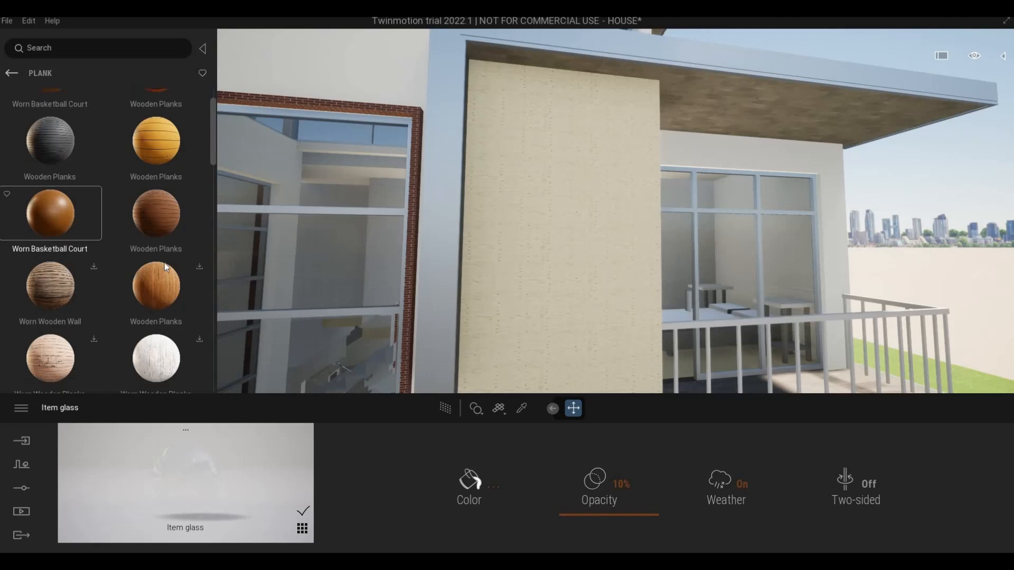
{"action": "scroll", "coordinate": [164, 261], "scroll_direction": "up", "scroll_amount": 1}
{"action": "left_click_drag", "start_coordinate": [516, 275], "coordinate": [517, 278]}
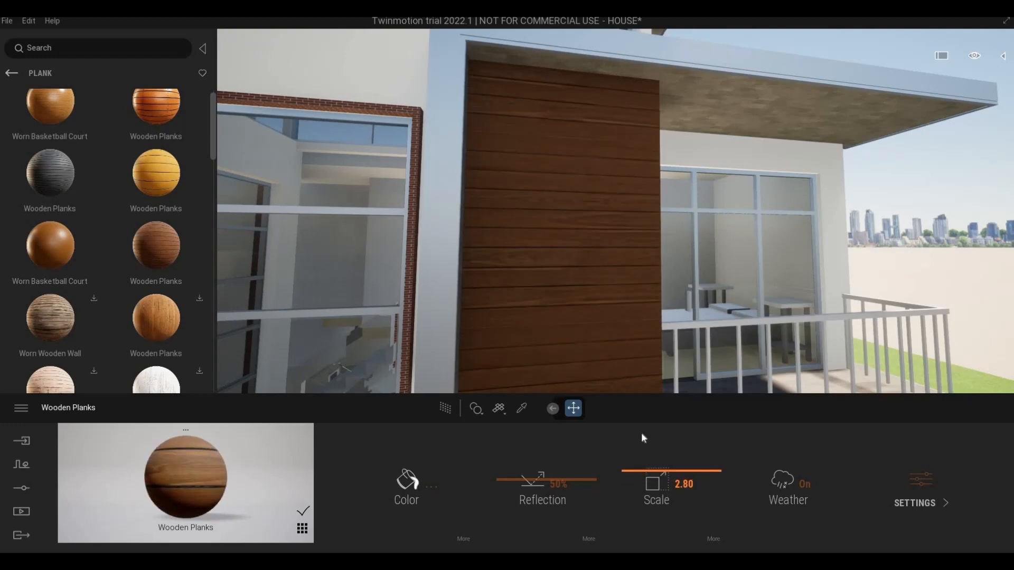
Step: Examine the wood-clad panel, the balcony and the brick edge beside the corner glazing from outside
{"action": "key", "text": "s"}
{"action": "key", "text": "d"}
{"action": "key", "text": "s"}
{"action": "key", "text": "d"}
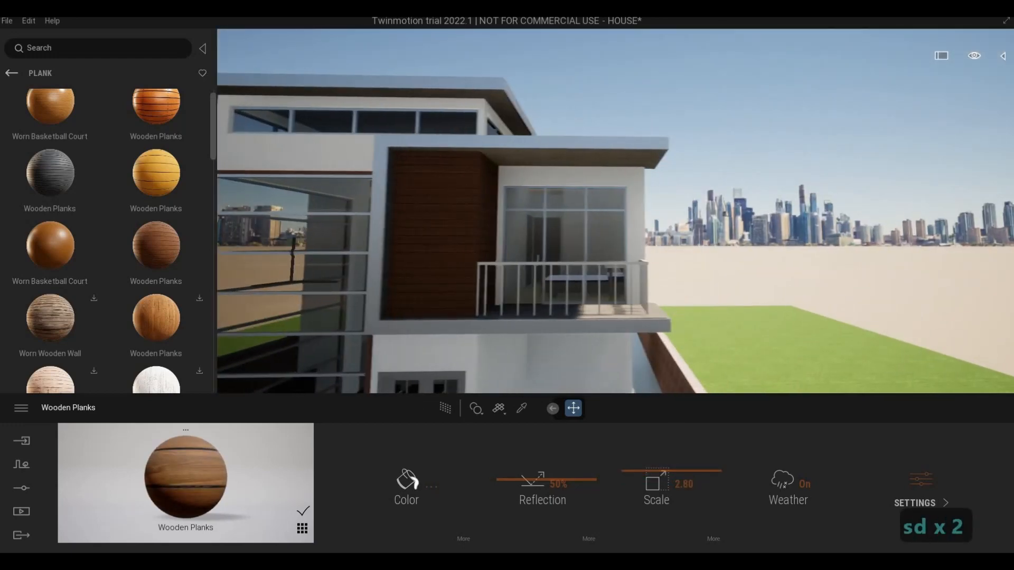
{"action": "key", "text": "e"}
{"action": "key", "text": "w"}
{"action": "key", "text": "w"}
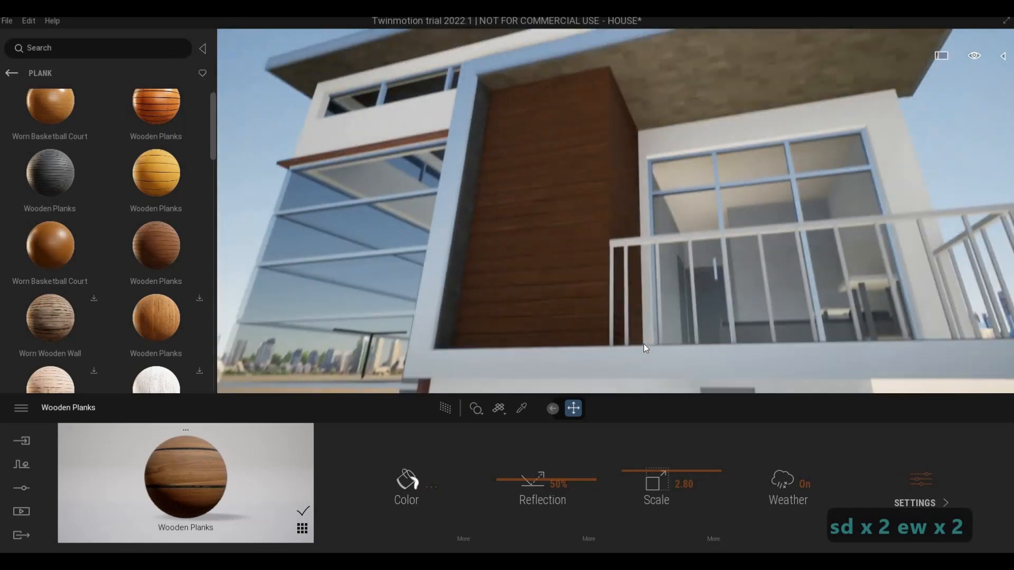
{"action": "right_click_drag", "start_coordinate": [616, 211], "coordinate": [644, 231]}
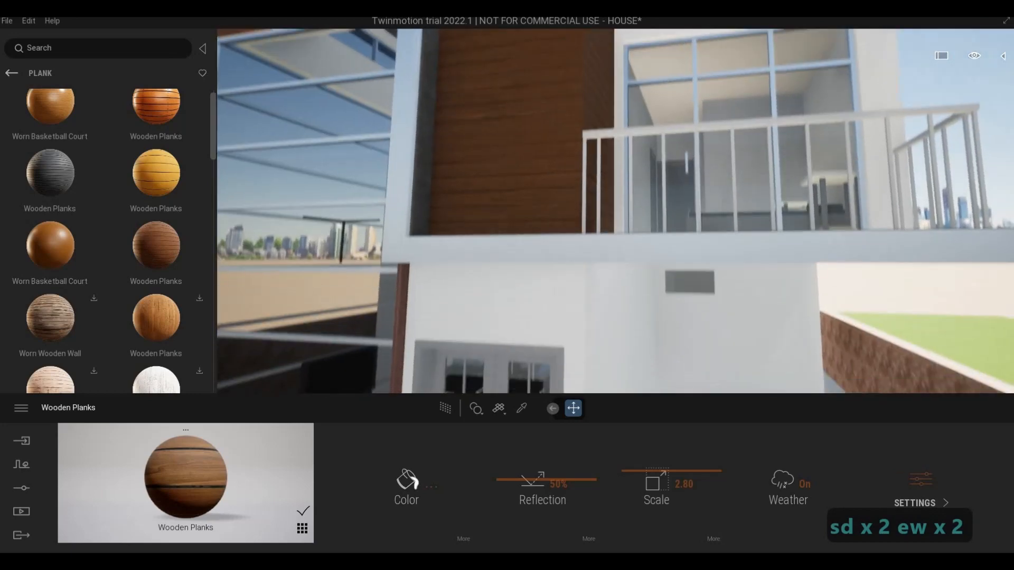
{"action": "key", "text": "a"}
{"action": "key", "text": "d"}
{"action": "key", "text": "a"}
{"action": "key", "text": "a"}
{"action": "key", "text": "a"}
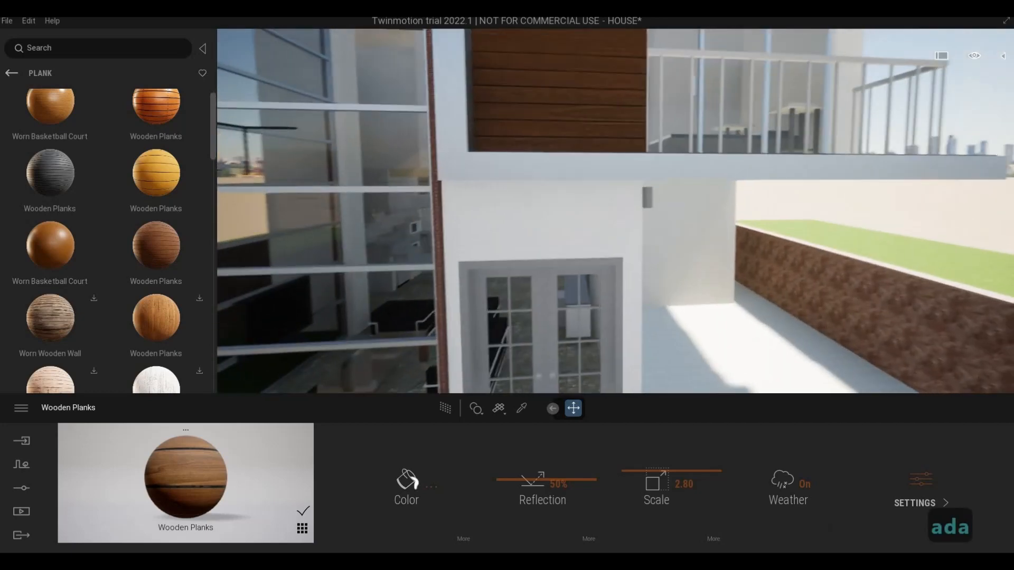
{"action": "key", "text": "a"}
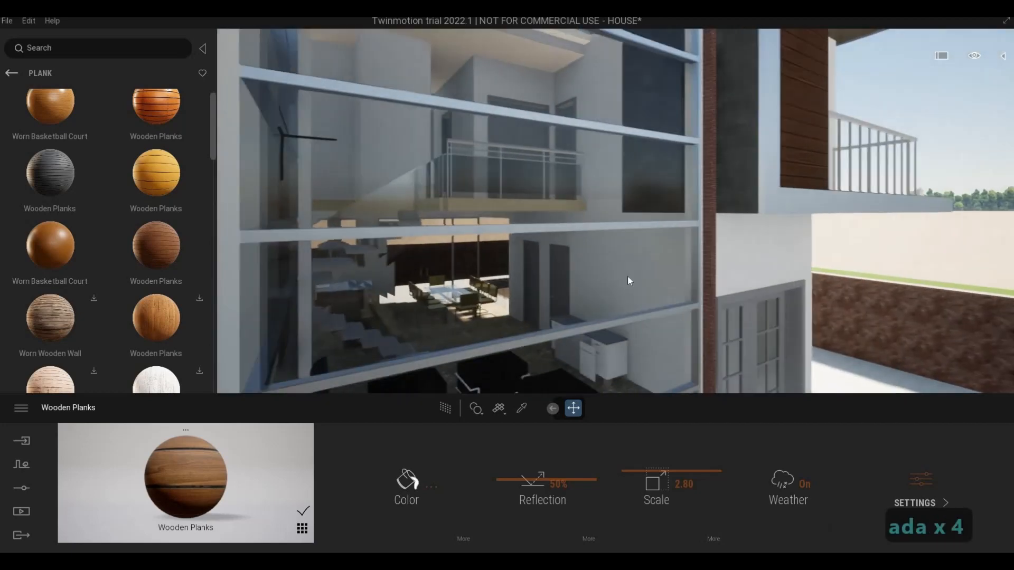
{"action": "key", "text": "w"}
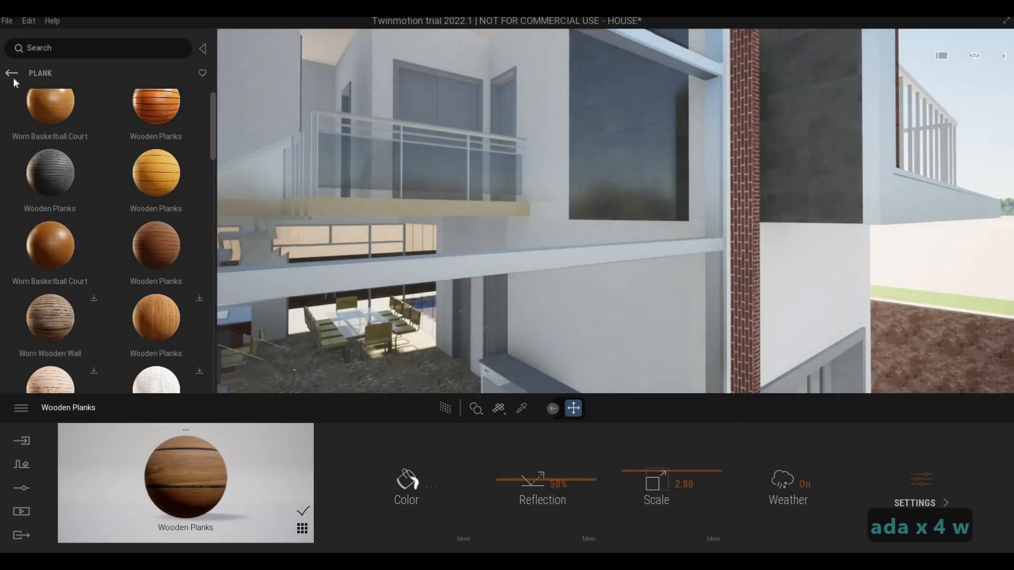
Step: Leave the wood planks and browse the Painted plaster materials in the Megascans library
{"action": "left_click", "coordinate": [12, 74]}
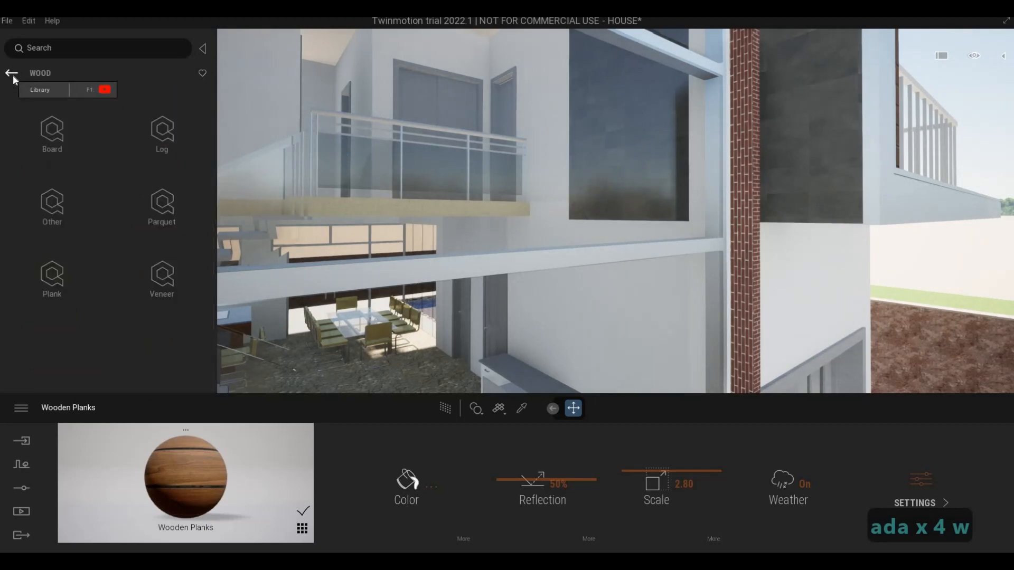
{"action": "left_click", "coordinate": [12, 74]}
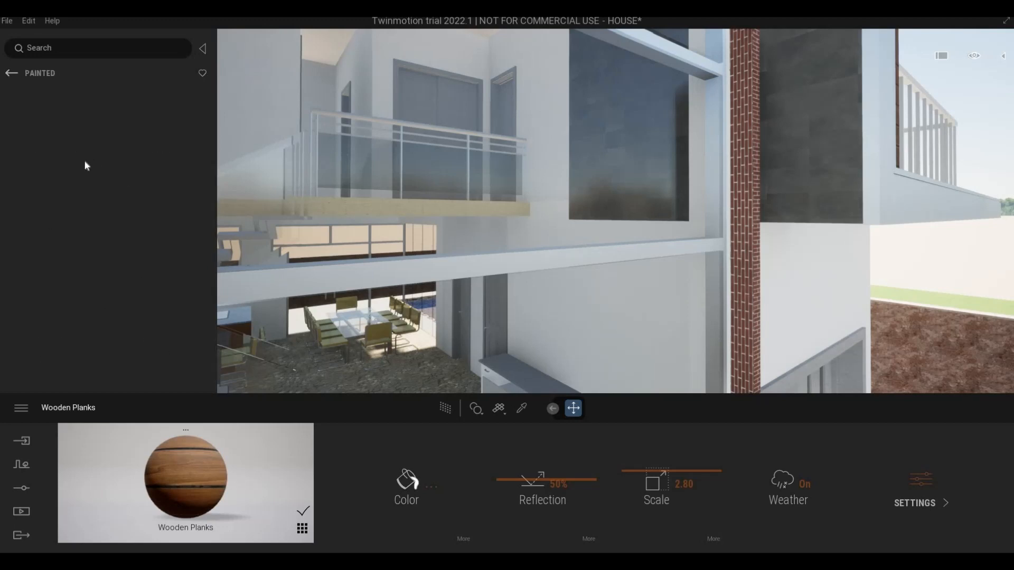
{"action": "scroll", "coordinate": [117, 289], "scroll_direction": "down", "scroll_amount": 3}
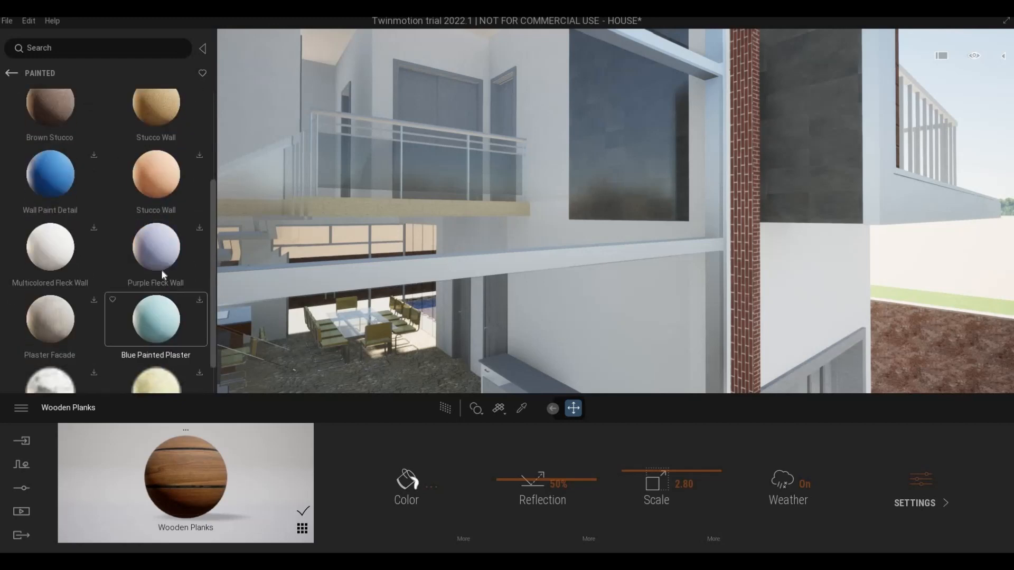
{"action": "scroll", "coordinate": [100, 306], "scroll_direction": "down", "scroll_amount": 1}
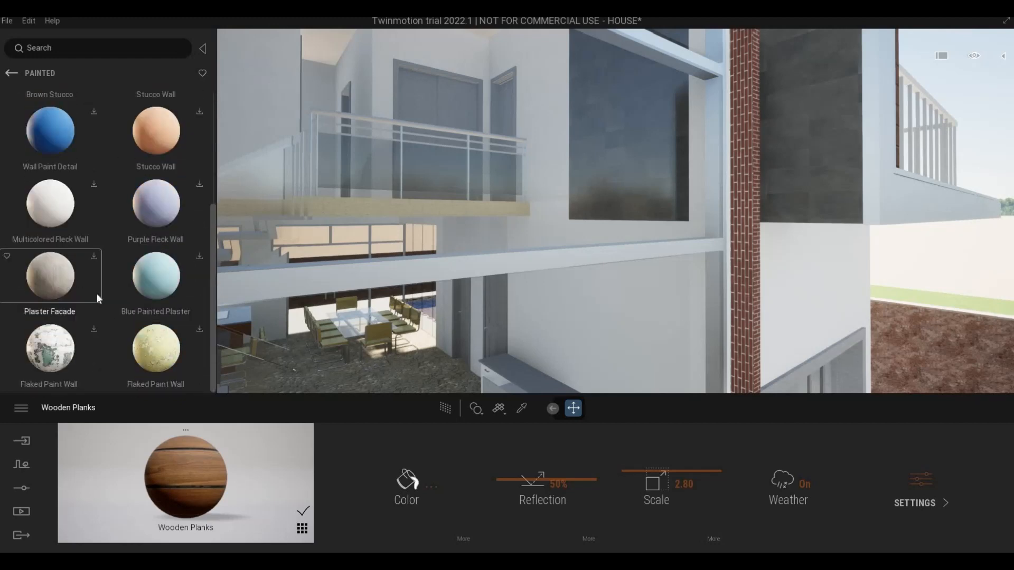
{"action": "scroll", "coordinate": [101, 249], "scroll_direction": "up", "scroll_amount": 5}
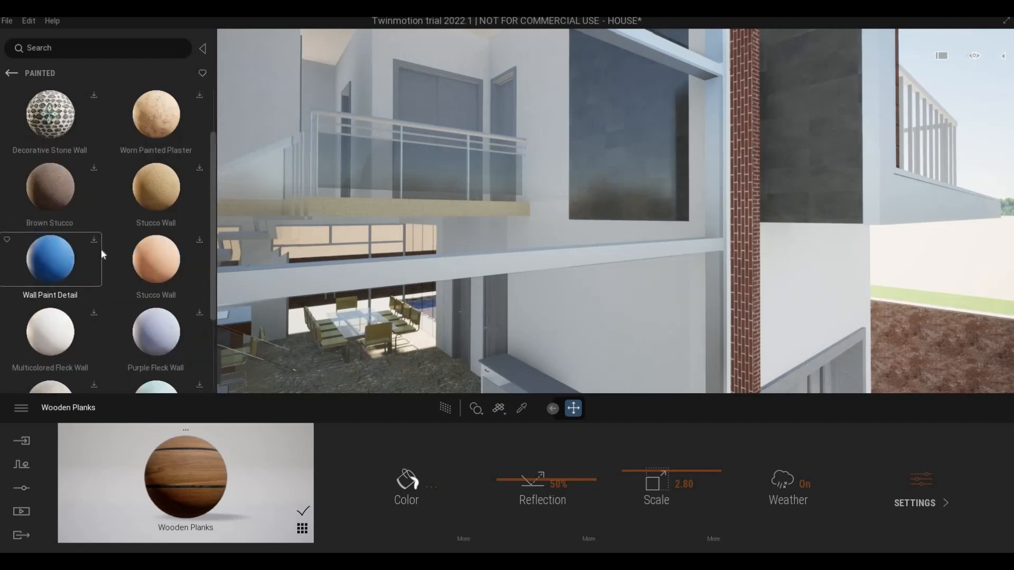
{"action": "scroll", "coordinate": [113, 290], "scroll_direction": "down", "scroll_amount": 2}
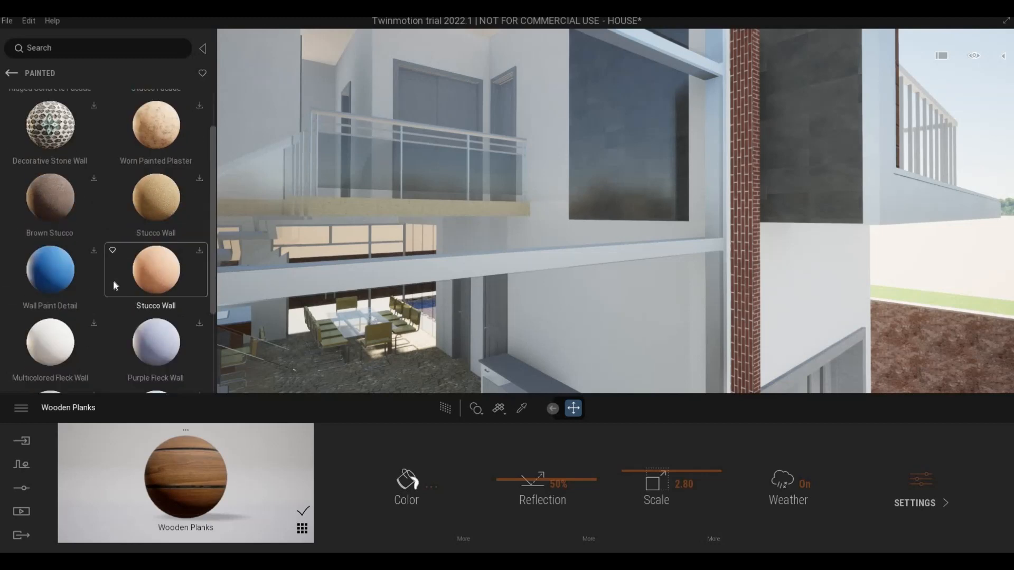
{"action": "scroll", "coordinate": [113, 294], "scroll_direction": "up", "scroll_amount": 2}
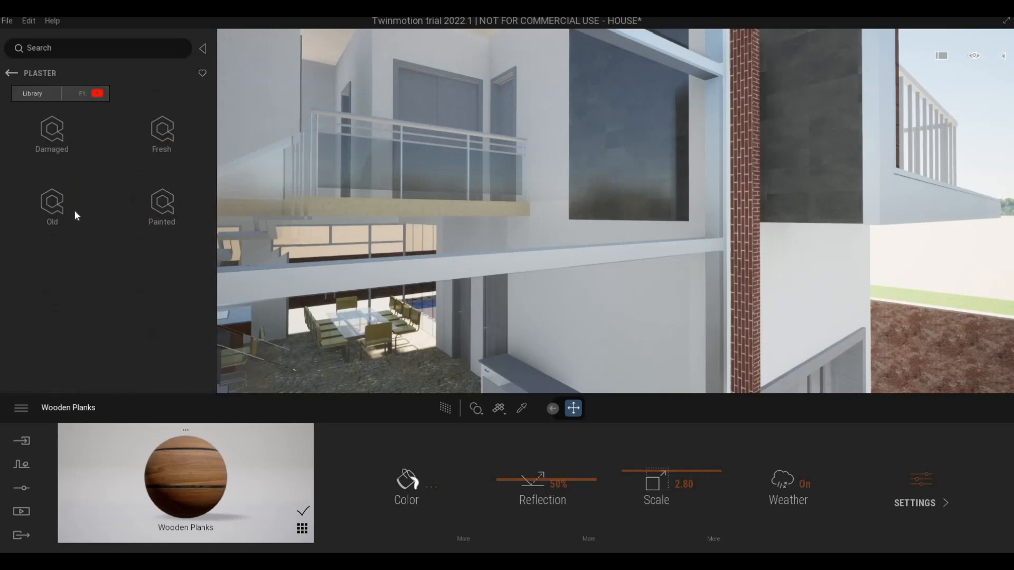
Step: Open the Fresh plaster category and download the white Stucco Facade and the cream Stucco Wall below the orange one
{"action": "left_click", "coordinate": [135, 167]}
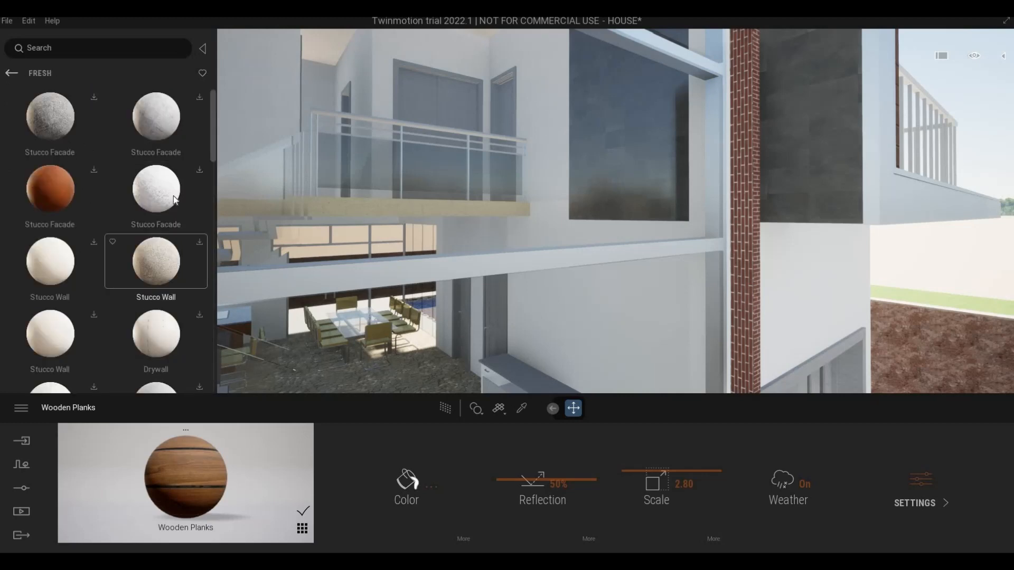
{"action": "left_click", "coordinate": [201, 171]}
{"action": "scroll", "coordinate": [106, 271], "scroll_direction": "down", "scroll_amount": 1}
{"action": "left_click", "coordinate": [93, 211]}
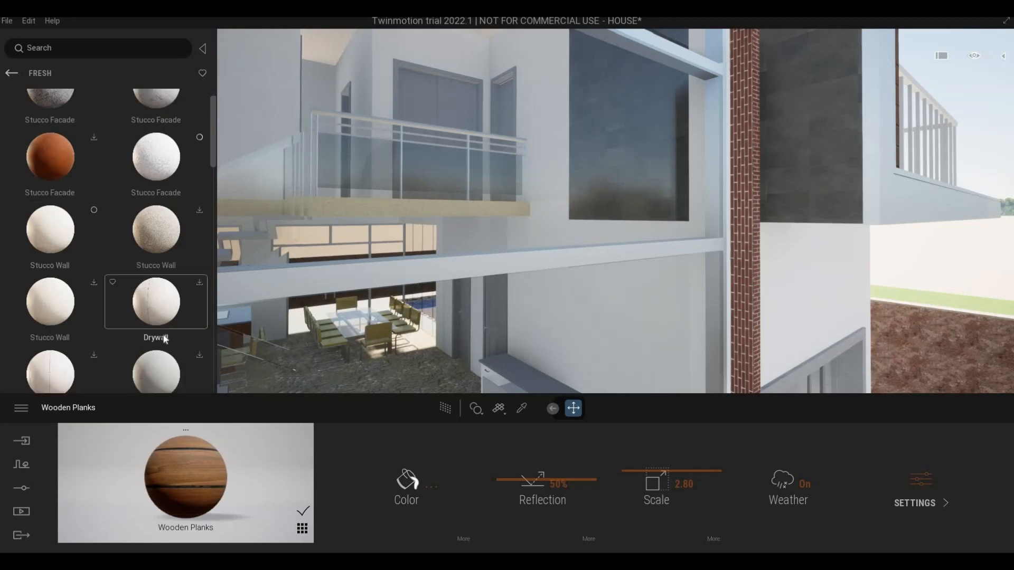
Step: Apply the downloaded Stucco Wall material to the brick strip beside the corner glazing
{"action": "scroll", "coordinate": [167, 333], "scroll_direction": "down", "scroll_amount": 2}
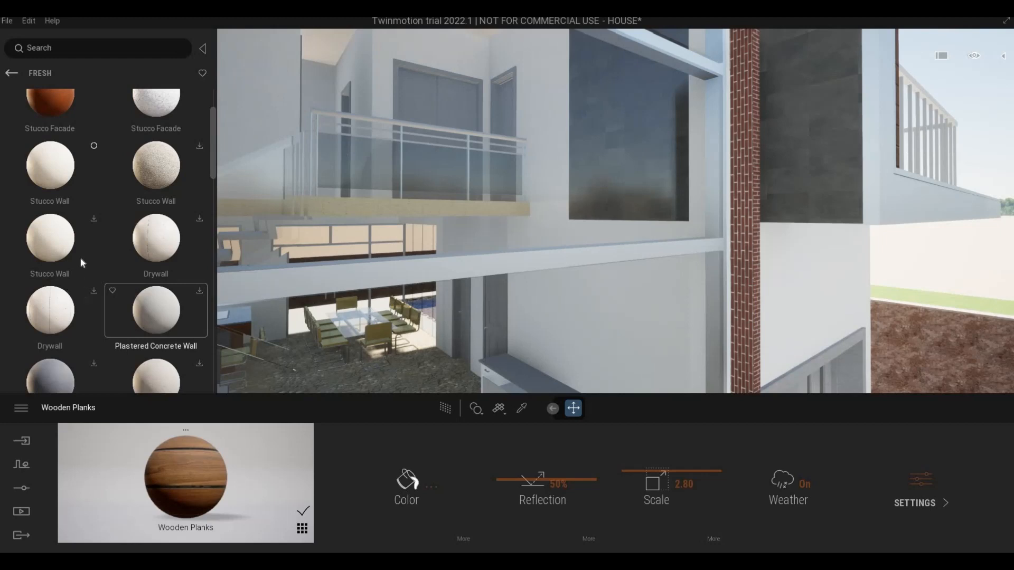
{"action": "left_click_drag", "start_coordinate": [62, 167], "coordinate": [655, 247]}
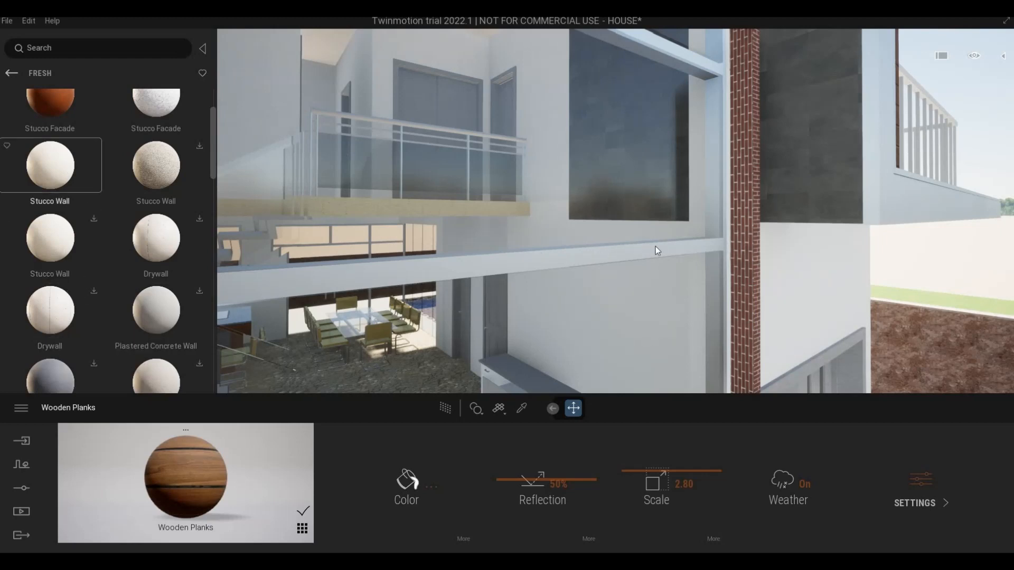
{"action": "left_click_drag", "start_coordinate": [745, 239], "coordinate": [746, 241]}
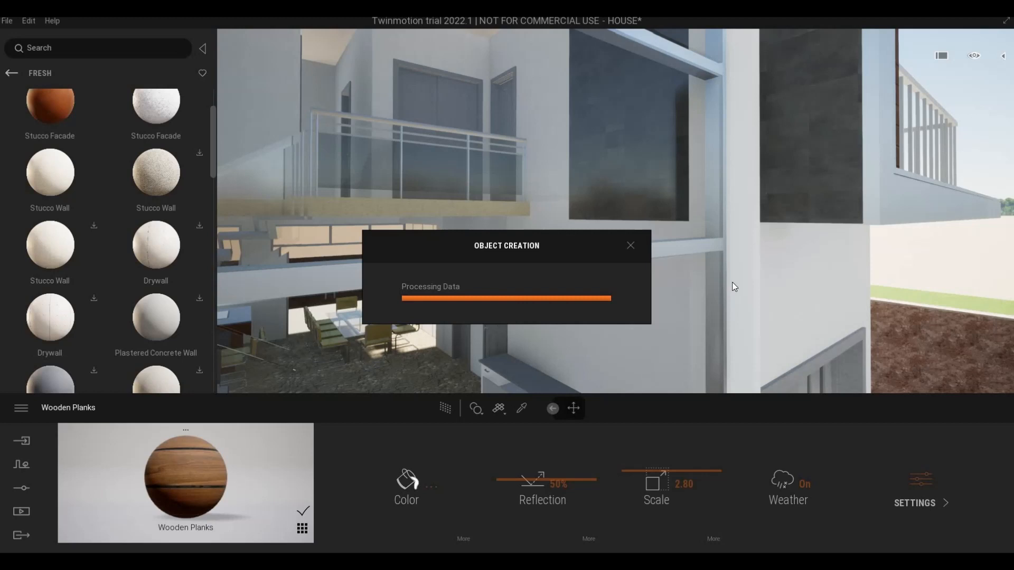
Step: Examine the stucco finish on the strip beside the corner glazing at close range
{"action": "key", "text": "w"}
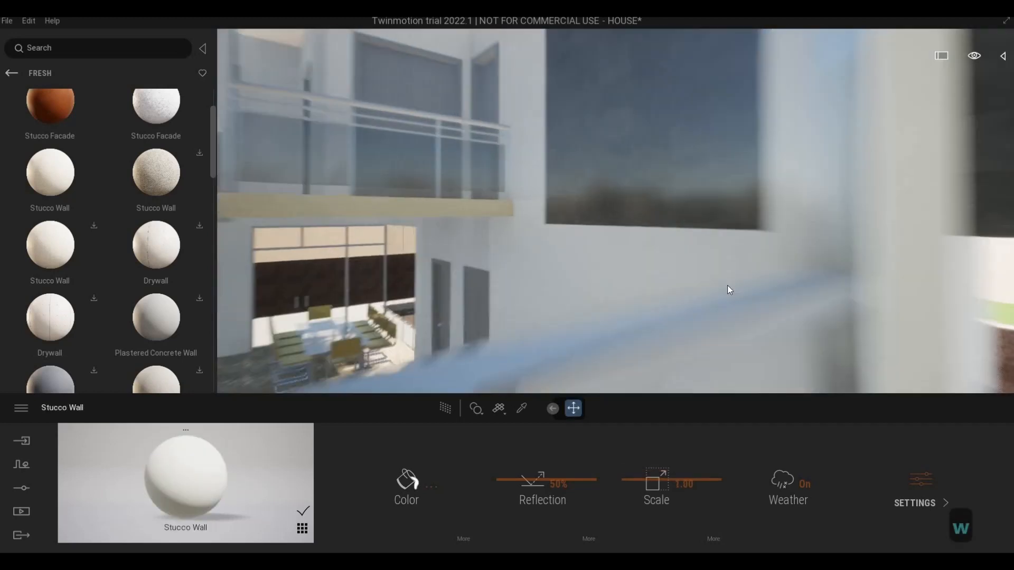
{"action": "key", "text": "d"}
{"action": "key", "text": "s"}
{"action": "right_click_drag", "start_coordinate": [727, 285], "coordinate": [511, 272]}
{"action": "key", "text": "w"}
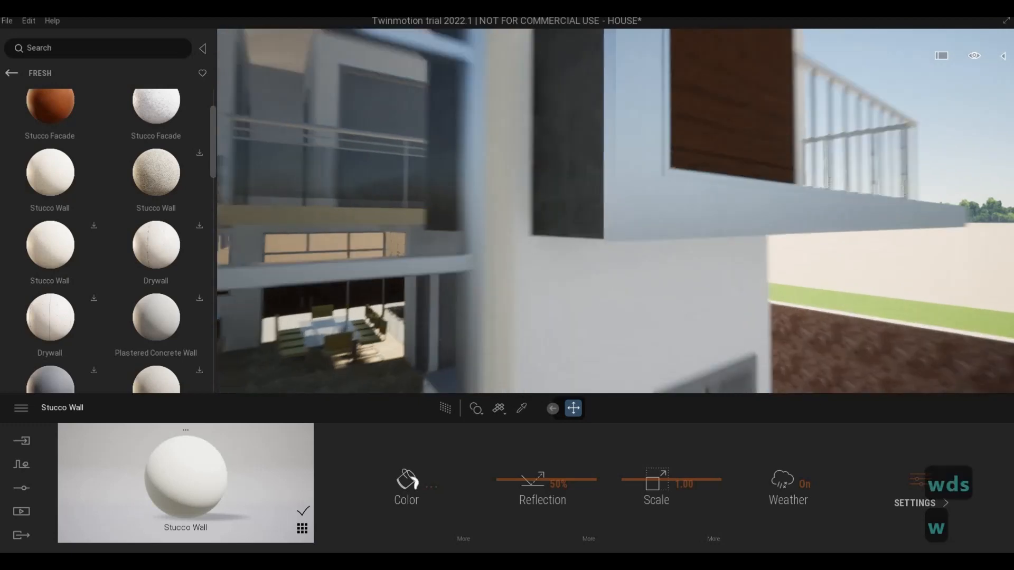
{"action": "key", "text": "d"}
{"action": "key", "text": "s"}
{"action": "key", "text": "a"}
{"action": "key", "text": "w"}
{"action": "key", "text": "d"}
{"action": "key", "text": "s"}
{"action": "key", "text": "a"}
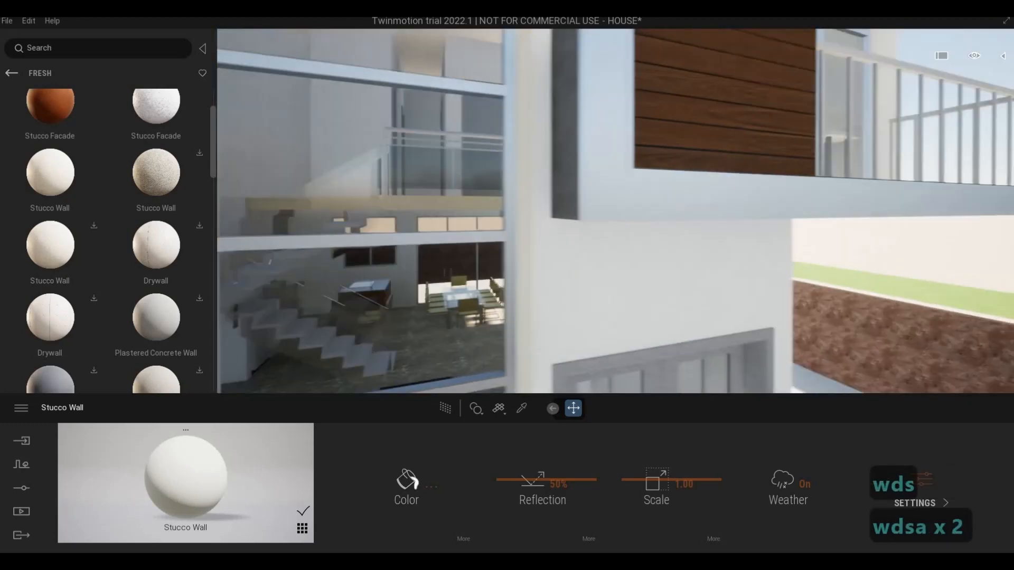
{"action": "key", "text": "w"}
{"action": "key", "text": "w"}
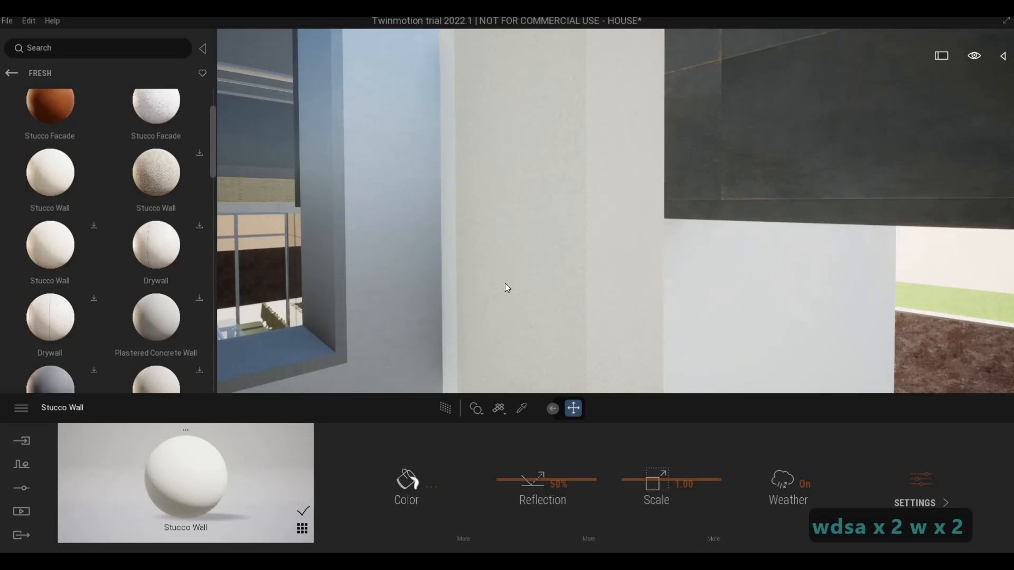
Step: Examine the dark side wall and the frame around the wood panel from several angles outside
{"action": "key", "text": "1"}
{"action": "key", "text": "s"}
{"action": "key", "text": "s"}
{"action": "key", "text": "s"}
{"action": "key", "text": "d"}
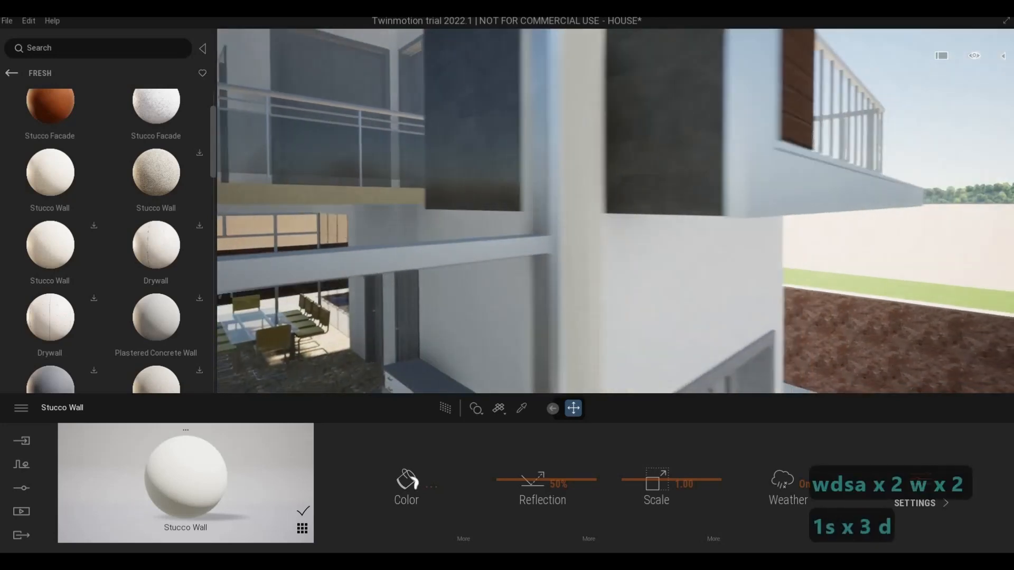
{"action": "key", "text": "d"}
{"action": "key", "text": "q"}
{"action": "key", "text": "a"}
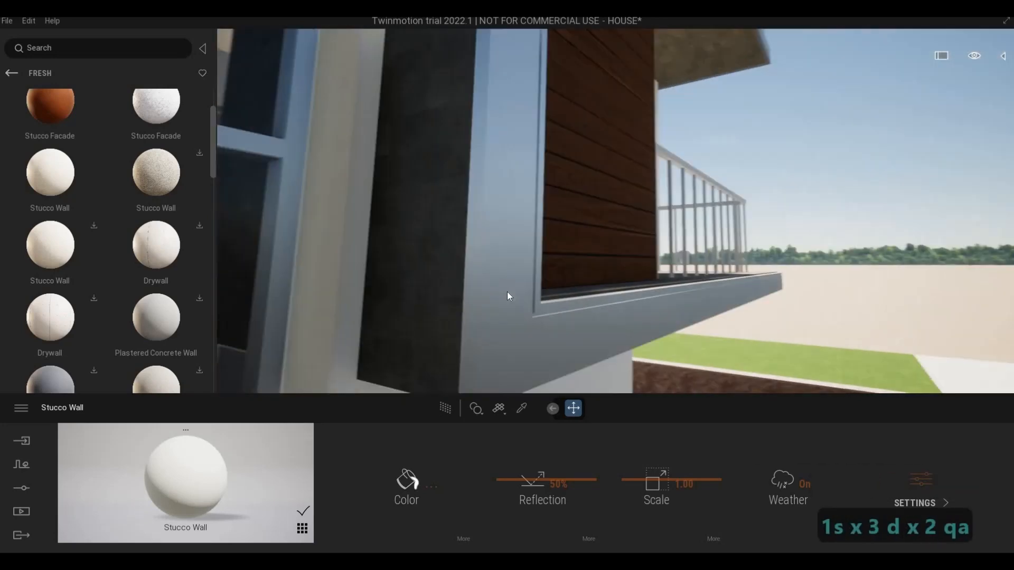
{"action": "key", "text": "a"}
{"action": "key", "text": "a"}
{"action": "key", "text": "s"}
{"action": "key", "text": "d"}
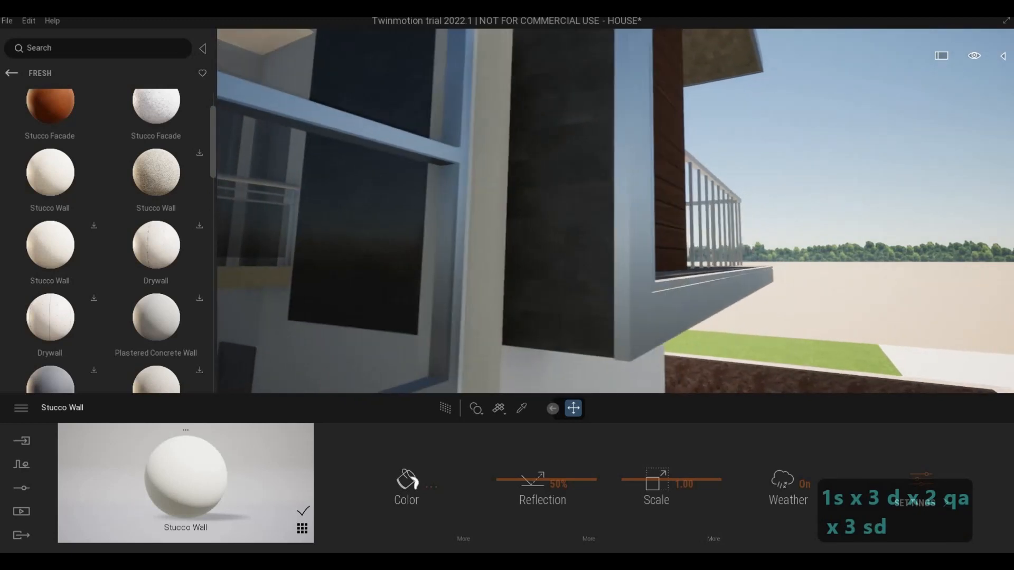
{"action": "key", "text": "d"}
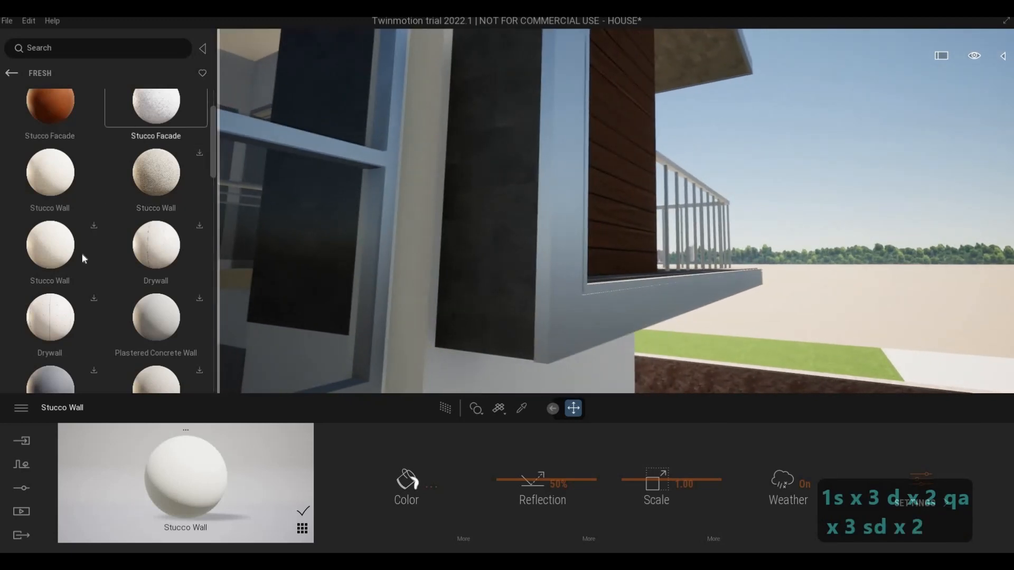
Step: Select the Stucco Wall material in the library and return to the plaster categories
{"action": "left_click", "coordinate": [60, 191]}
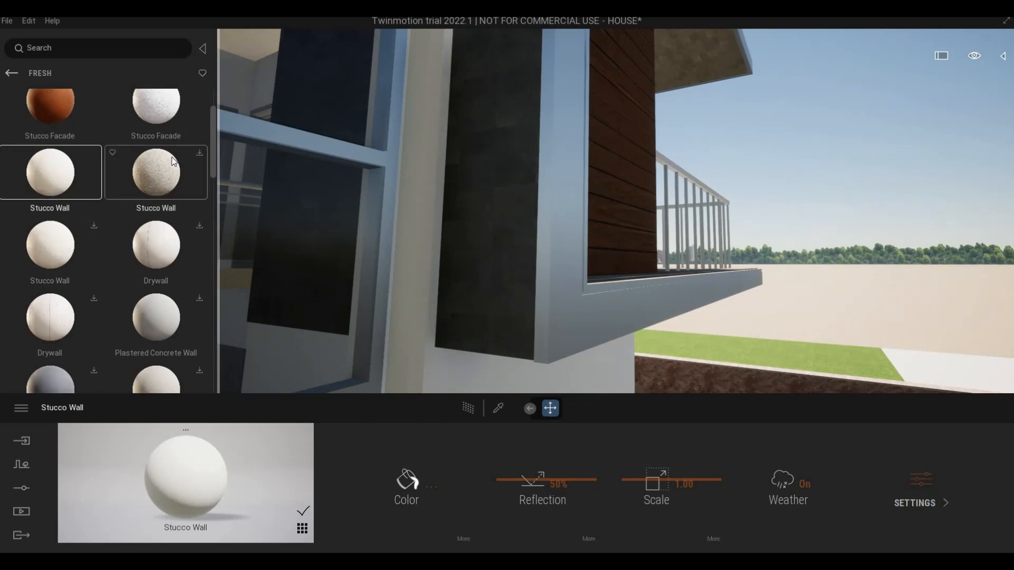
{"action": "scroll", "coordinate": [140, 201], "scroll_direction": "up", "scroll_amount": 2}
{"action": "left_click", "coordinate": [12, 73]}
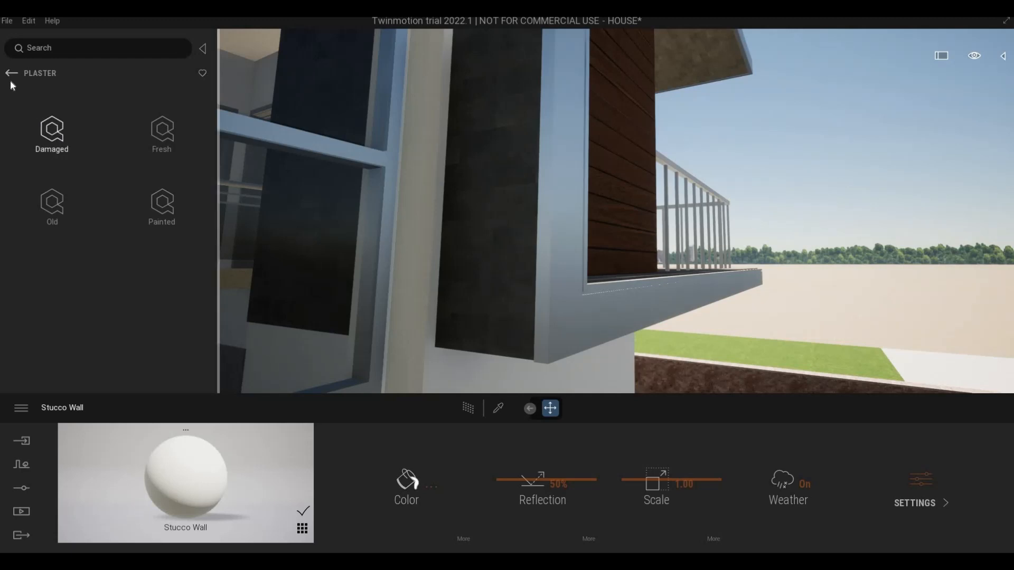
Step: Examine the frame around the wood panel and the adjoining stucco edge from below
{"action": "key", "text": "d"}
{"action": "key", "text": "s"}
{"action": "key", "text": "d"}
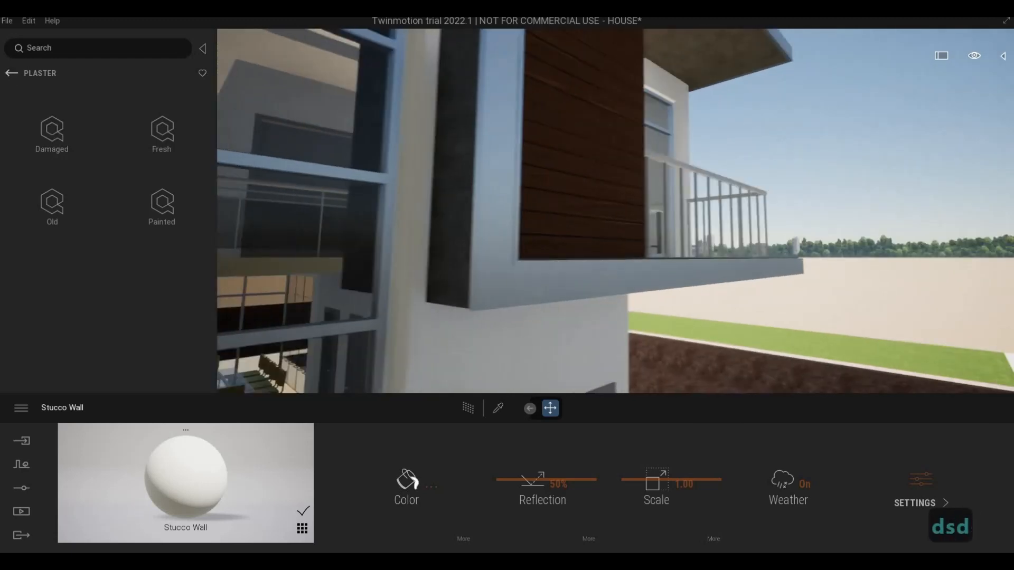
{"action": "key", "text": "d"}
{"action": "key", "text": "w"}
{"action": "key", "text": "w"}
{"action": "key", "text": "a"}
{"action": "key", "text": "w"}
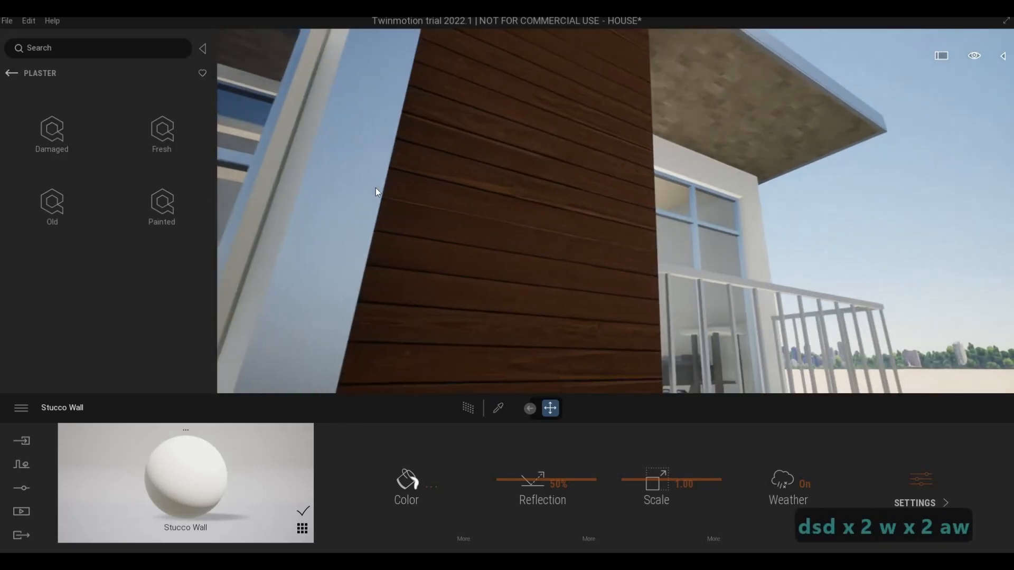
{"action": "key", "text": "a"}
{"action": "key", "text": "s"}
{"action": "key", "text": "s"}
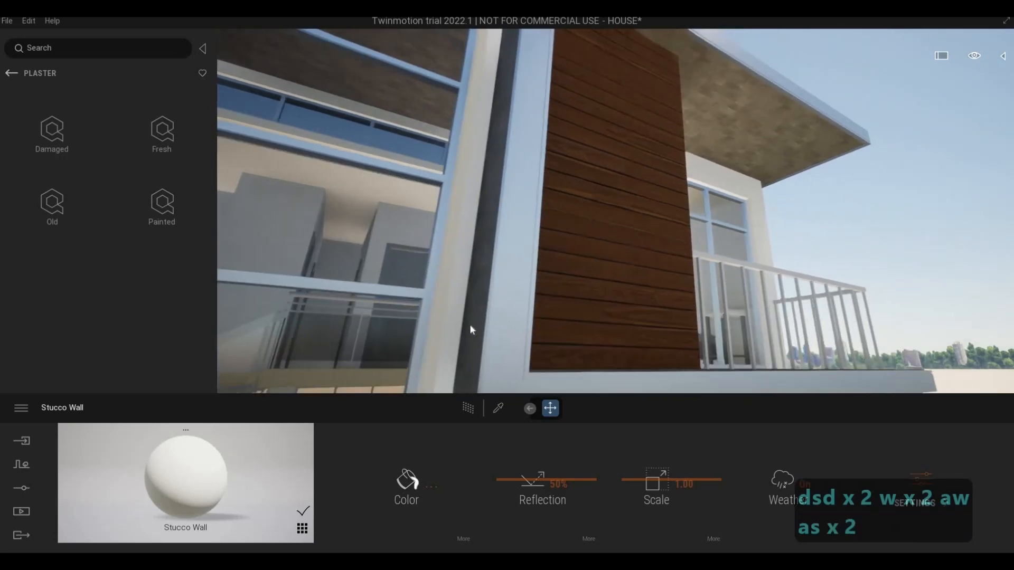
Step: Sample the frame around the wood panel and set its Cladding, Vertical Ribbed material to light grey, RGB 193, 194, 195
{"action": "key", "text": "e"}
{"action": "left_click", "coordinate": [498, 408]}
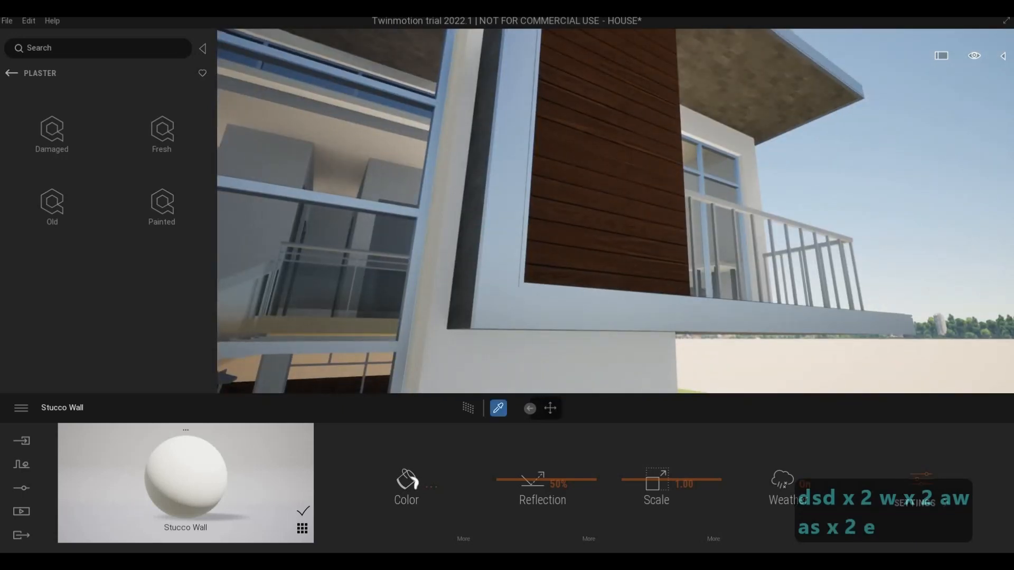
{"action": "left_click", "coordinate": [527, 279]}
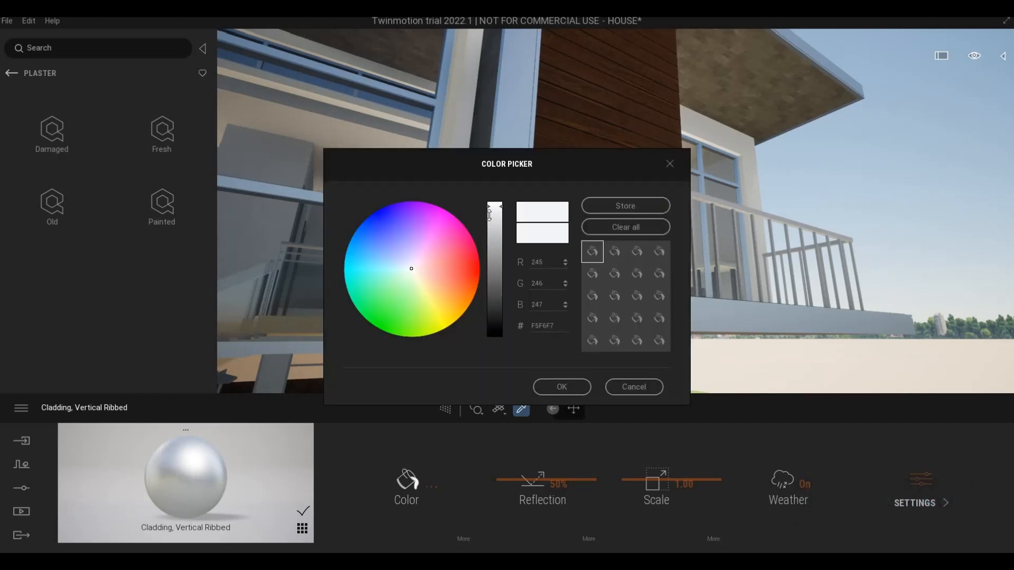
{"action": "left_click", "coordinate": [562, 387]}
Step: Examine the white upper walls and the high window band around the house corner
{"action": "key", "text": "q"}
{"action": "key", "text": "q"}
{"action": "key", "text": "q"}
{"action": "key", "text": "q"}
{"action": "key", "text": "q"}
{"action": "key", "text": "q"}
{"action": "key", "text": "q"}
{"action": "key", "text": "q"}
{"action": "key", "text": "q"}
{"action": "key", "text": "q"}
{"action": "key", "text": "q"}
{"action": "key", "text": "q"}
{"action": "key", "text": "q"}
{"action": "key", "text": "q"}
{"action": "key", "text": "q"}
{"action": "key", "text": "q"}
{"action": "key", "text": "q"}
{"action": "key", "text": "q"}
{"action": "key", "text": "q"}
{"action": "key", "text": "q"}
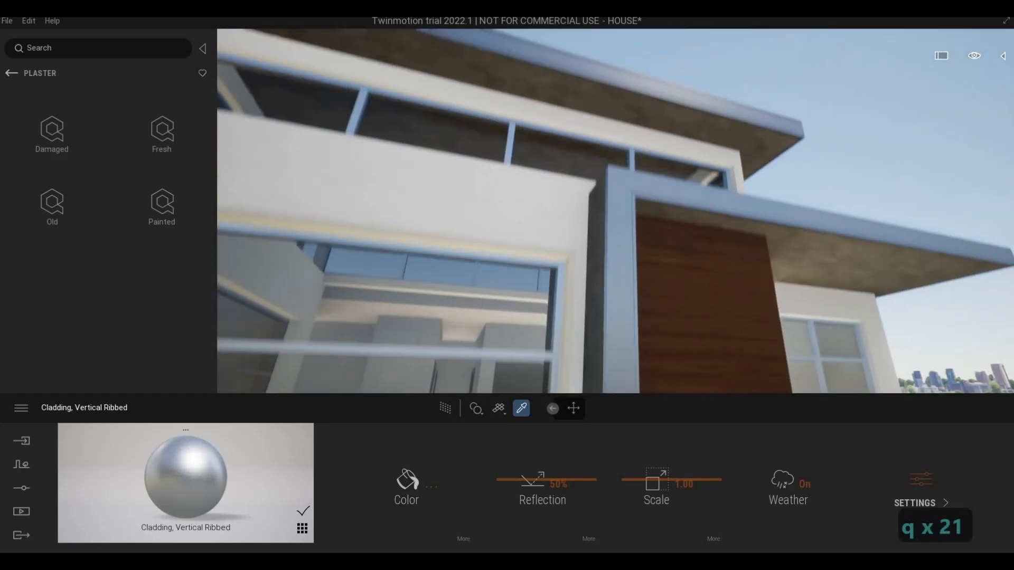
{"action": "key", "text": "a"}
{"action": "key", "text": "a"}
{"action": "key", "text": "a"}
{"action": "key", "text": "a"}
{"action": "key", "text": "a"}
{"action": "key", "text": "a"}
{"action": "key", "text": "a"}
{"action": "key", "text": "a"}
{"action": "key", "text": "a"}
{"action": "key", "text": "a"}
{"action": "key", "text": "a"}
{"action": "key", "text": "a"}
{"action": "key", "text": "w+a"}
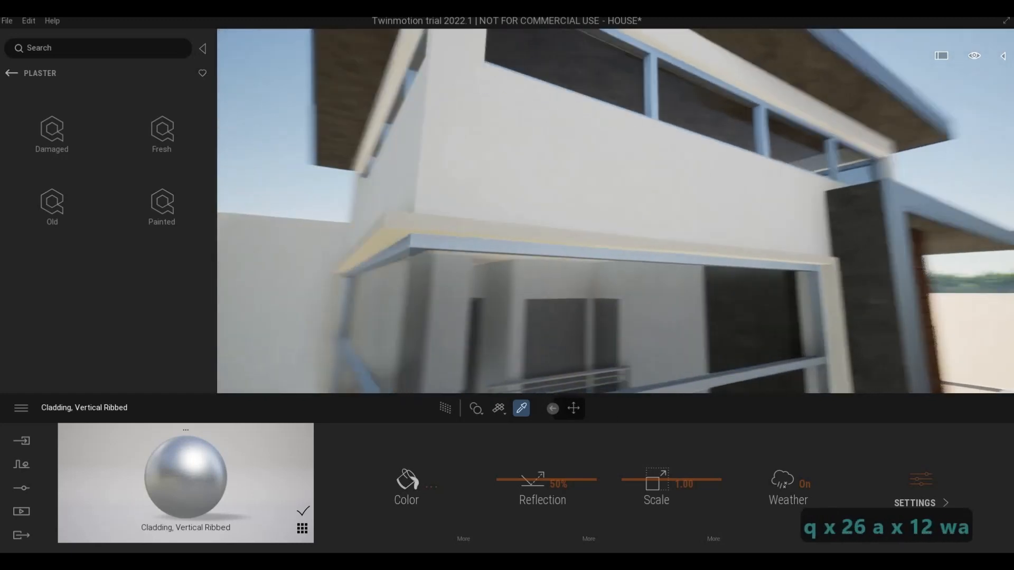
{"action": "key", "text": "w+a"}
{"action": "key", "text": "w+a"}
{"action": "key", "text": "w+a"}
{"action": "key", "text": "q"}
{"action": "key", "text": "q"}
{"action": "key", "text": "w"}
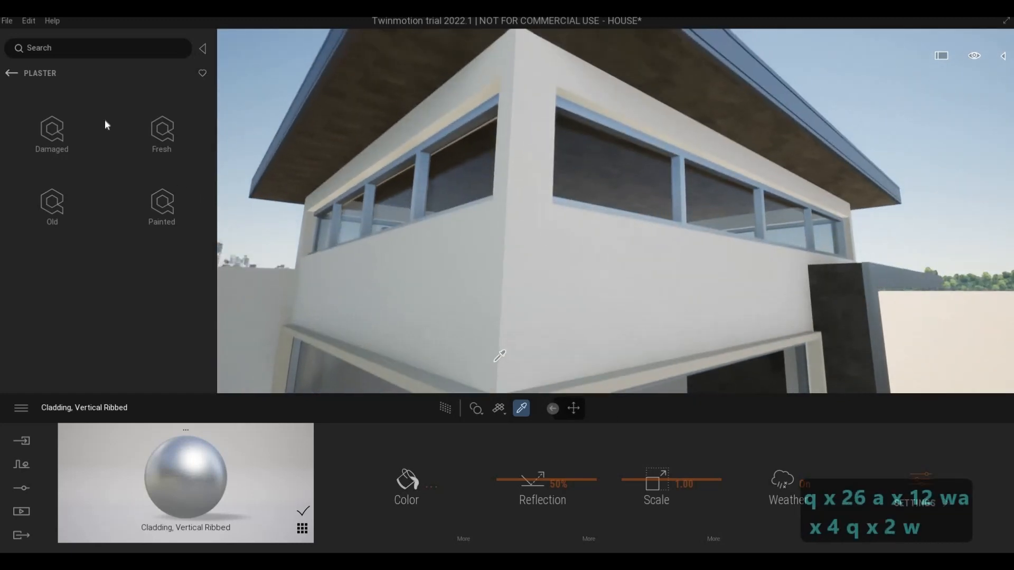
Step: Return to the library's main categories and open the painted concrete materials in the Quixel Megascans surface collection
{"action": "left_click", "coordinate": [12, 73]}
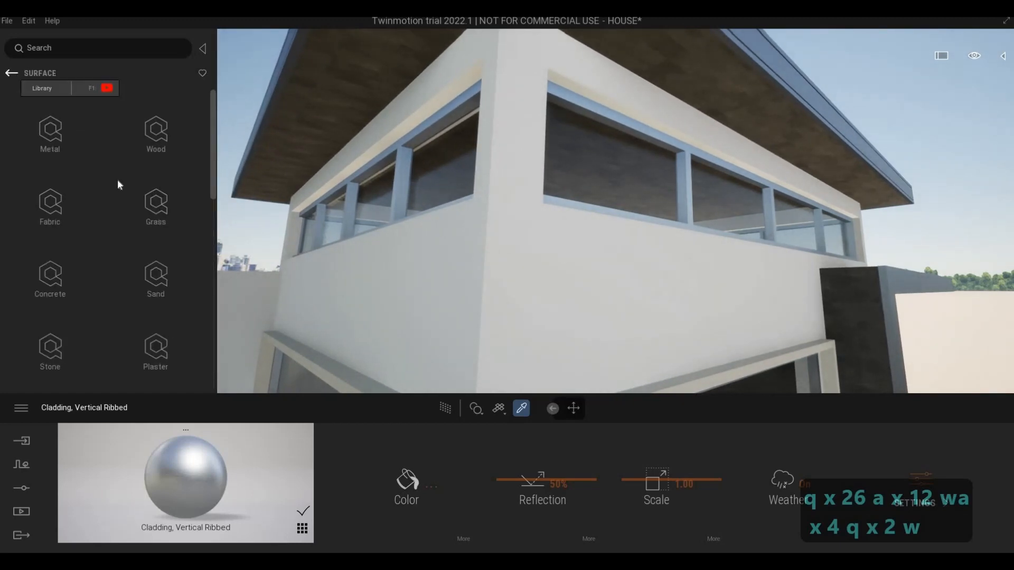
{"action": "left_click", "coordinate": [13, 73]}
{"action": "left_click", "coordinate": [12, 73]}
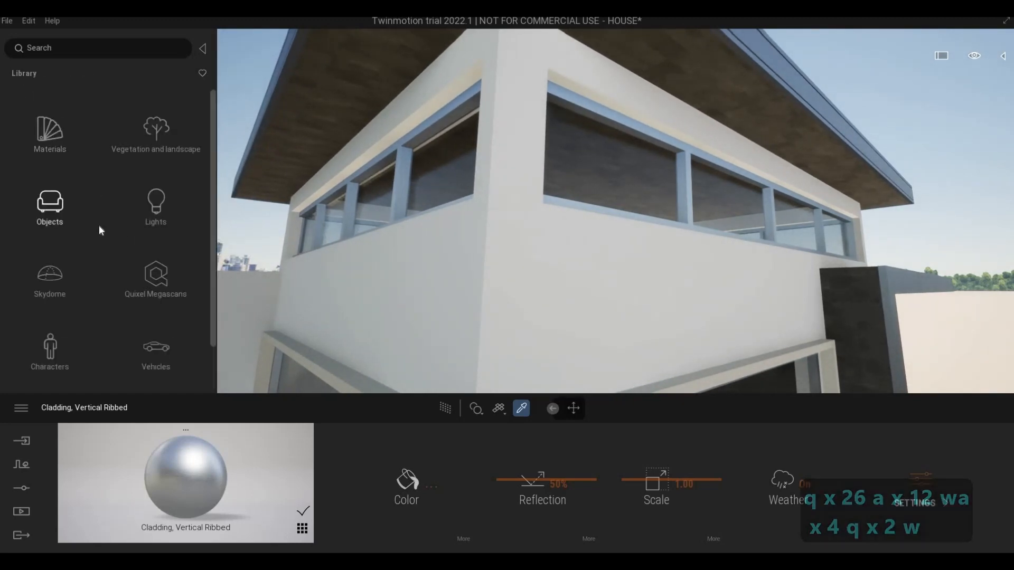
{"action": "left_click", "coordinate": [148, 274]}
{"action": "left_click", "coordinate": [52, 204]}
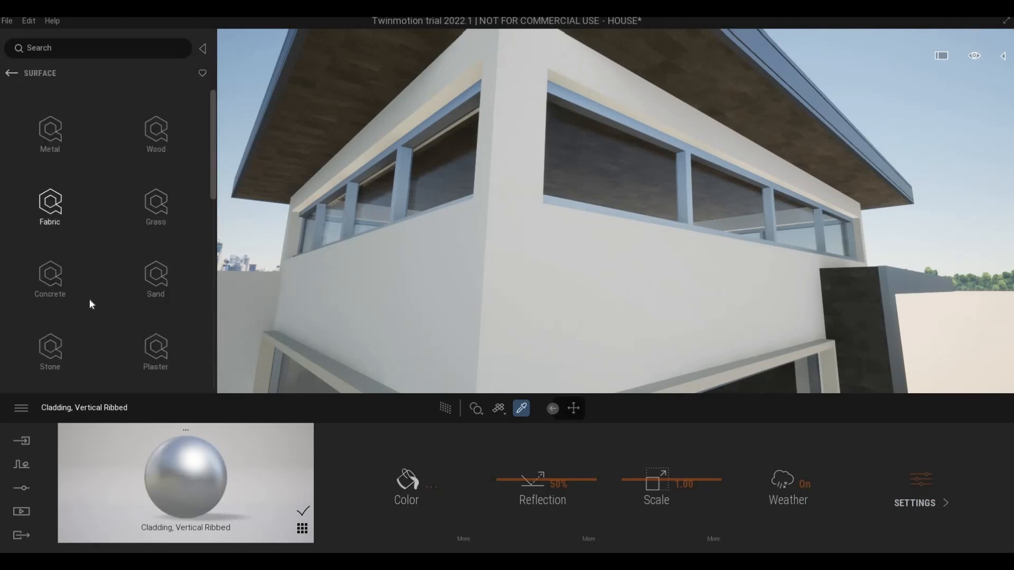
{"action": "left_click", "coordinate": [68, 282]}
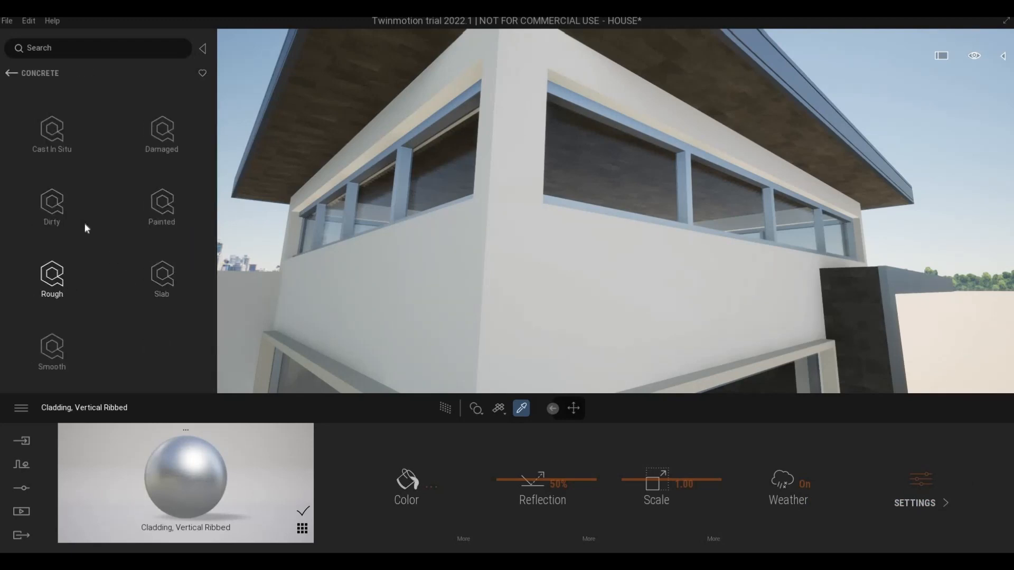
{"action": "left_click", "coordinate": [115, 210]}
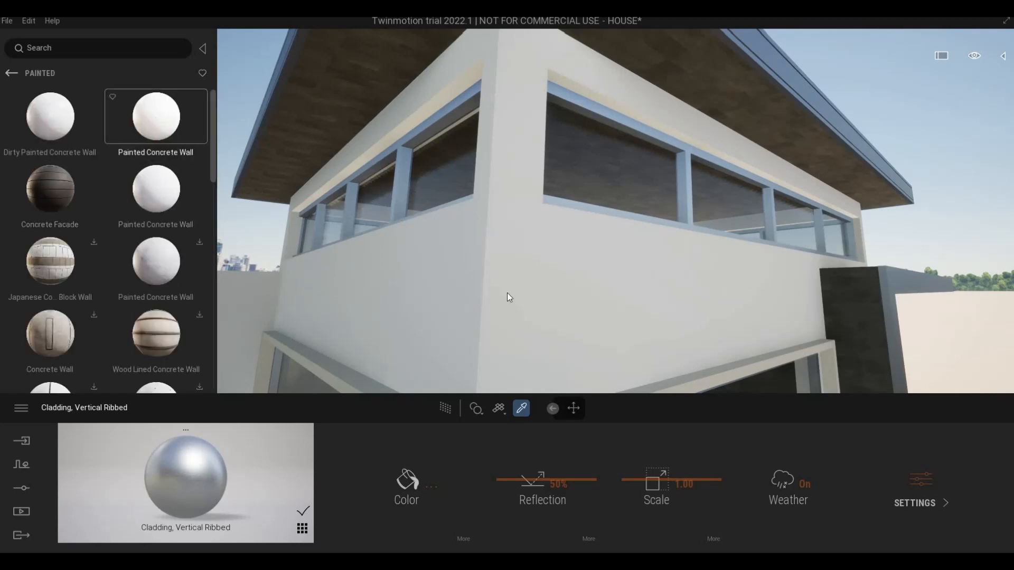
Step: Apply the Painted Concrete Wall material to the white walls below the high windows at the corner
{"action": "left_click_drag", "start_coordinate": [156, 116], "coordinate": [506, 293]}
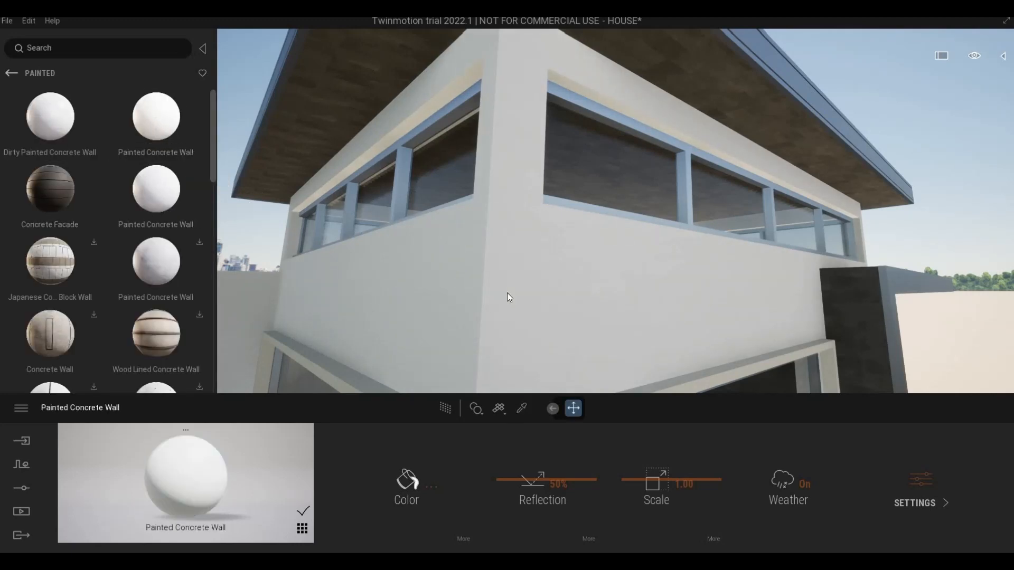
{"action": "key", "text": "s"}
{"action": "key", "text": "d"}
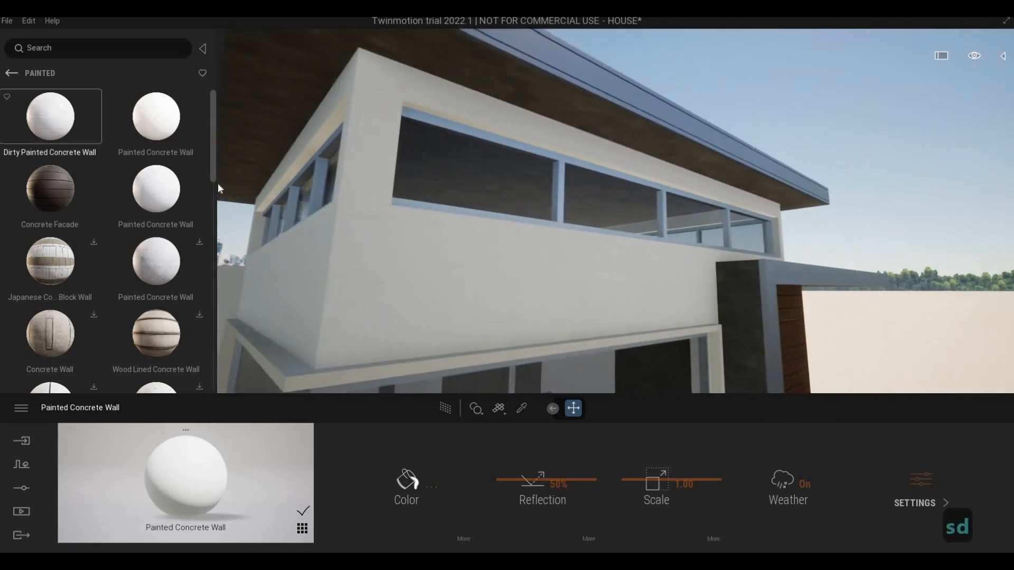
{"action": "left_click_drag", "start_coordinate": [156, 116], "coordinate": [388, 270]}
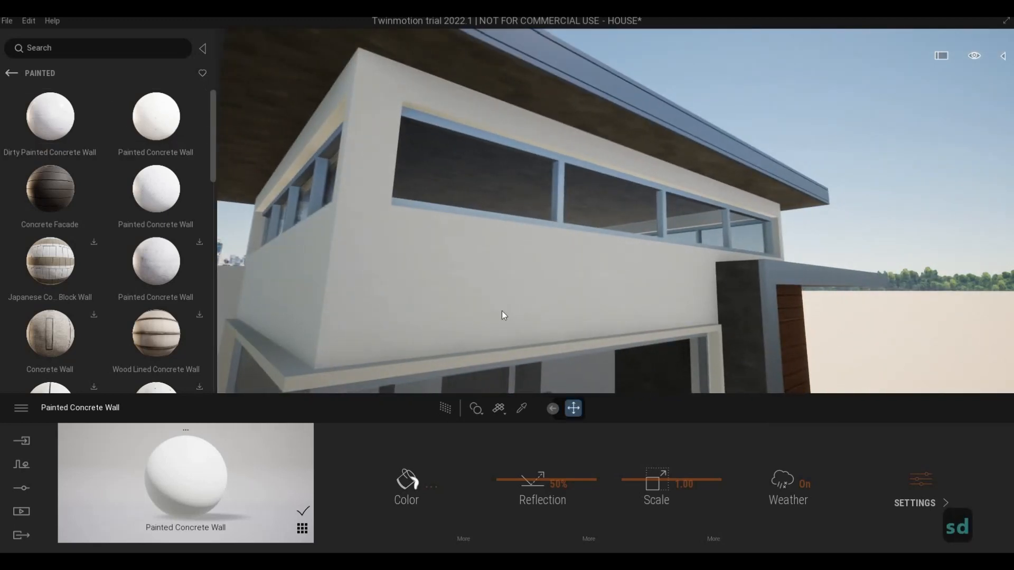
Step: Examine the white ground-floor wall beneath the wood panel frame at close range
{"action": "key", "text": "d"}
{"action": "key", "text": "s"}
{"action": "key", "text": "e"}
{"action": "key", "text": "w"}
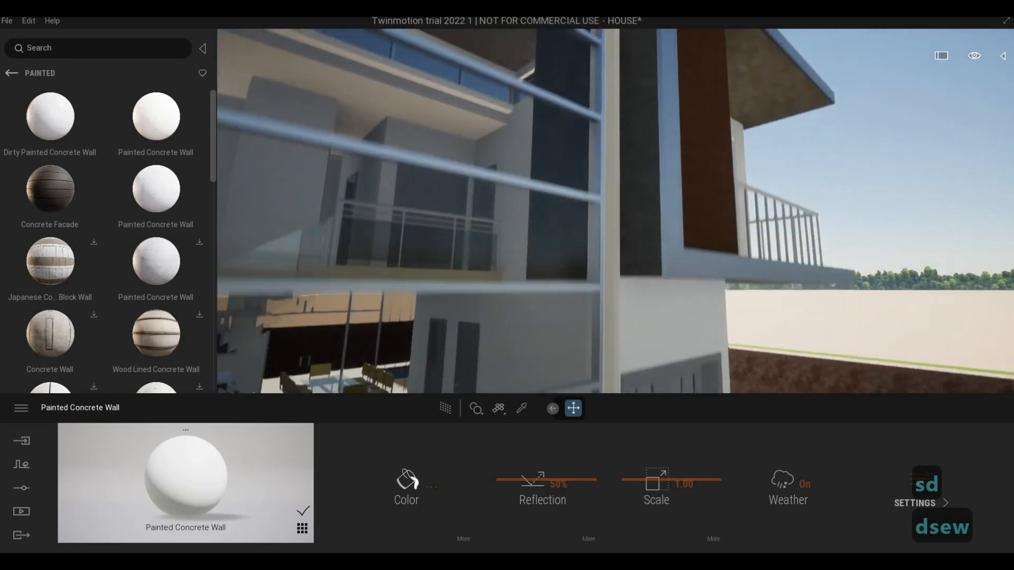
{"action": "key", "text": "w"}
{"action": "key", "text": "d"}
{"action": "key", "text": "w"}
{"action": "key", "text": "e"}
{"action": "key", "text": "d"}
{"action": "key", "text": "d"}
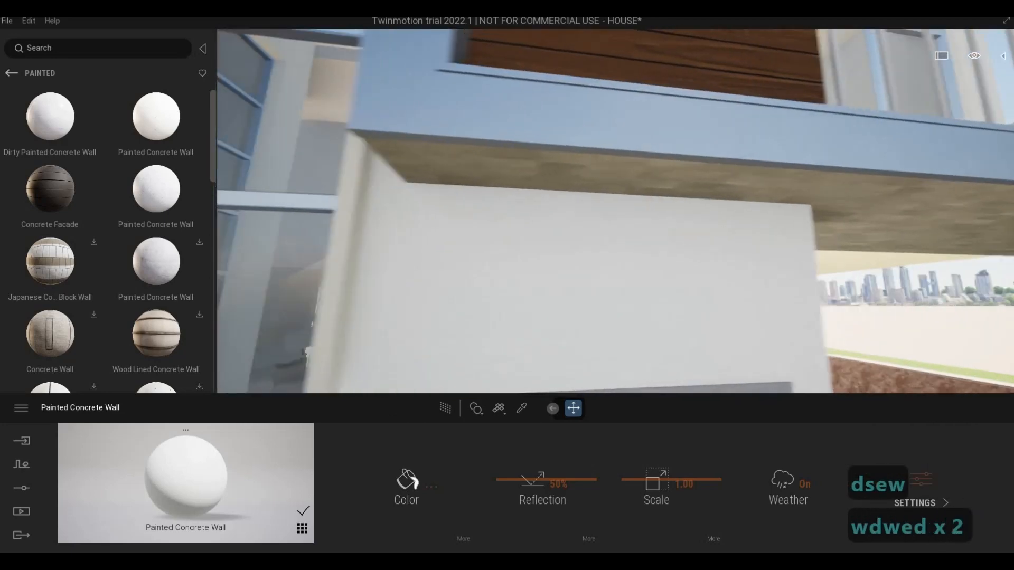
{"action": "key", "text": "w"}
{"action": "key", "text": "w"}
{"action": "key", "text": "s"}
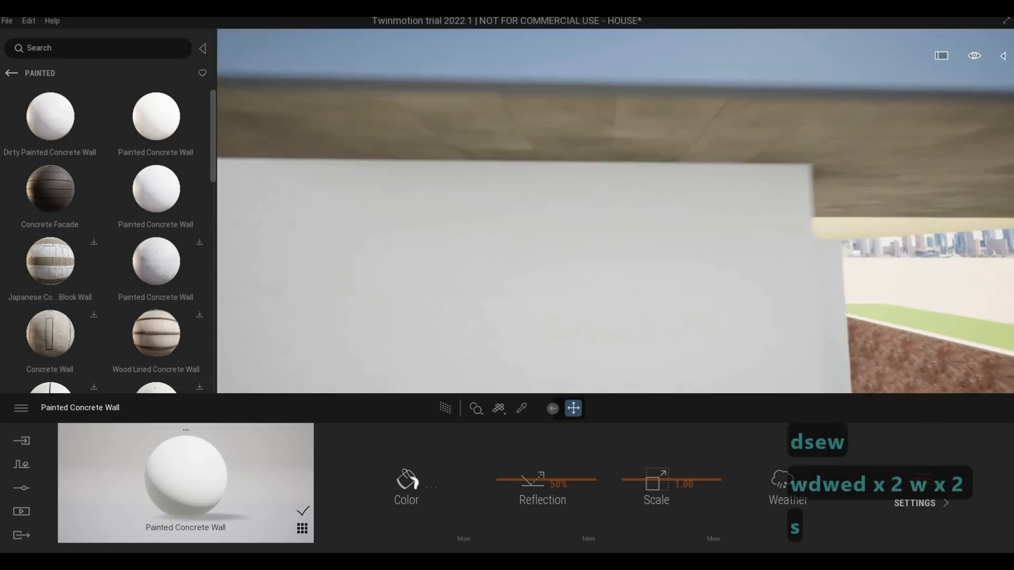
Step: Examine the balcony's underside, the adjoining walls and the balcony edge from outside
{"action": "key", "text": "e"}
{"action": "key", "text": "d"}
{"action": "key", "text": "q"}
{"action": "key", "text": "w"}
{"action": "key", "text": "w"}
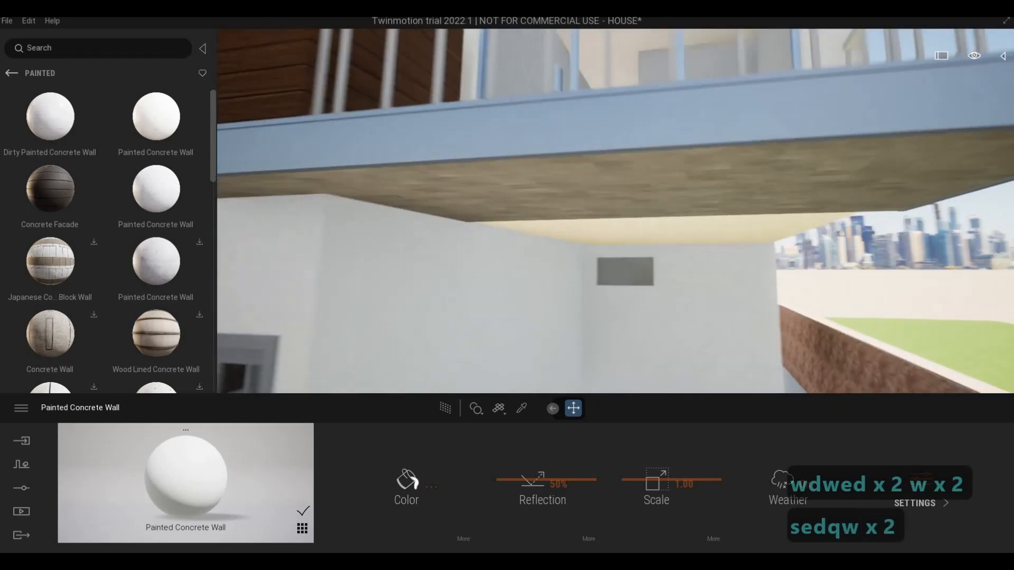
{"action": "key", "text": "w"}
{"action": "key", "text": "w"}
{"action": "key", "text": "w"}
{"action": "key", "text": "w"}
{"action": "key", "text": "w"}
{"action": "key", "text": "w"}
{"action": "key", "text": "w"}
{"action": "key", "text": "w"}
{"action": "key", "text": "w"}
{"action": "key", "text": "w"}
{"action": "key", "text": "q"}
{"action": "key", "text": "s"}
{"action": "key", "text": "d"}
{"action": "key", "text": "a"}
Step: Sample the balcony railing's material and browse the painted concrete materials
{"action": "key", "text": "a"}
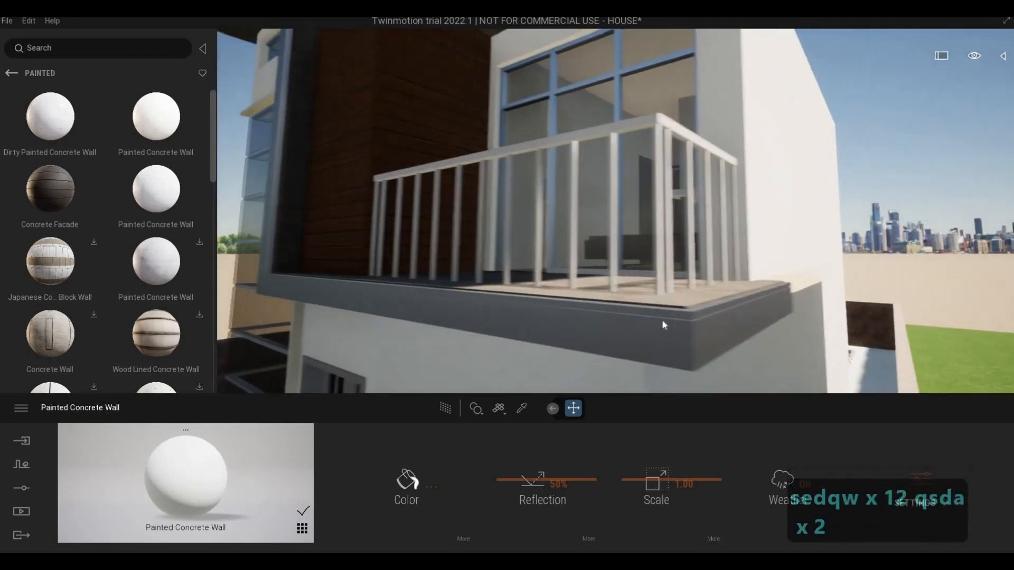
{"action": "key", "text": "w"}
{"action": "key", "text": "a"}
{"action": "key", "text": "w"}
{"action": "key", "text": "q"}
{"action": "key", "text": "a"}
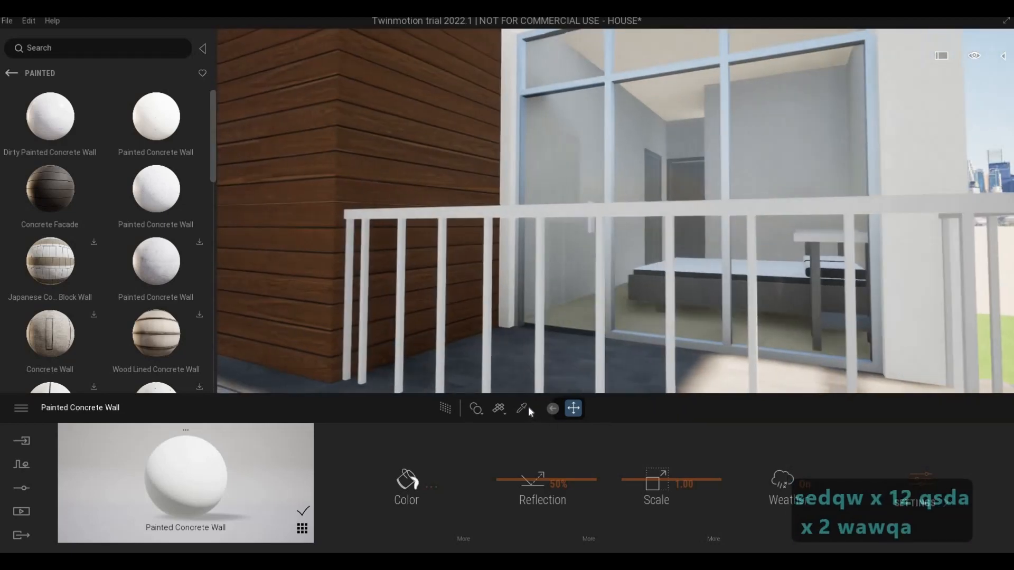
{"action": "left_click", "coordinate": [527, 407]}
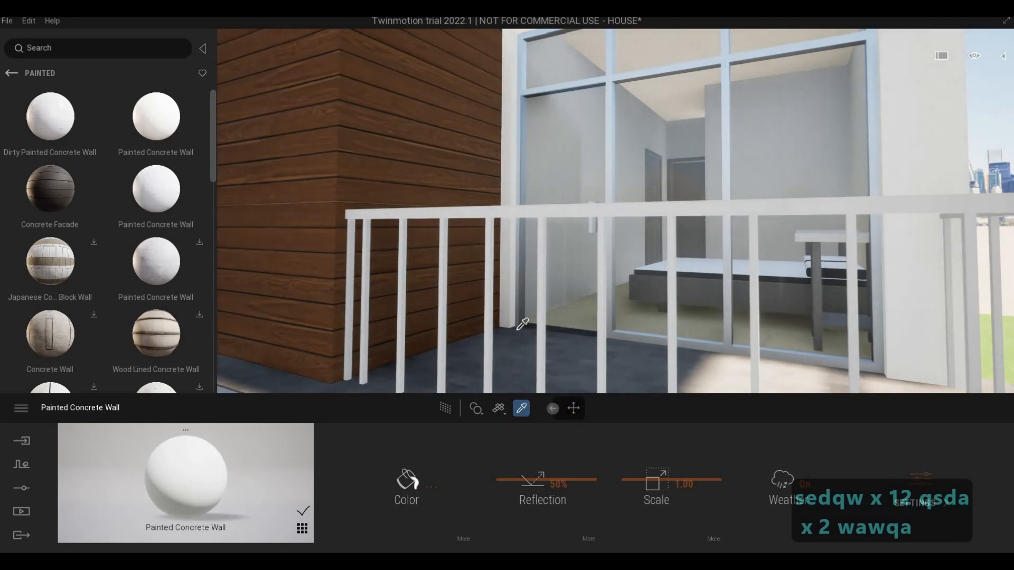
{"action": "left_click", "coordinate": [541, 215]}
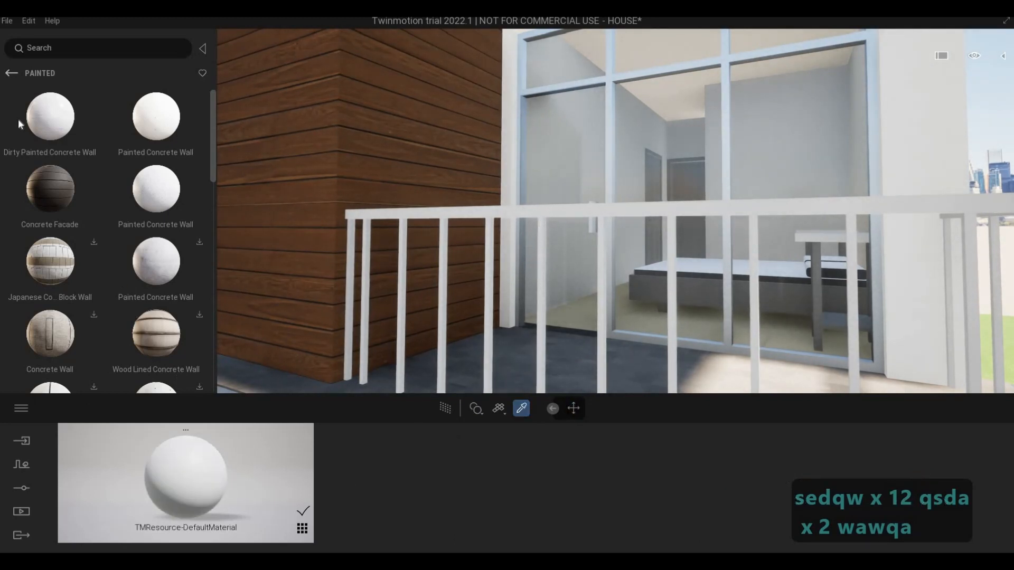
{"action": "left_click", "coordinate": [98, 185]}
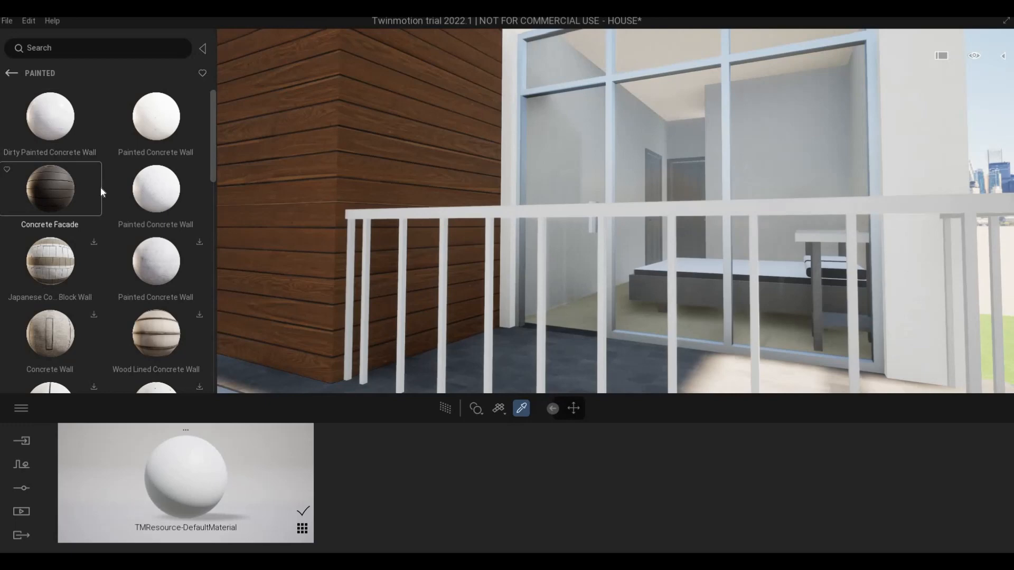
{"action": "left_click", "coordinate": [170, 248]}
{"action": "scroll", "coordinate": [204, 241], "scroll_direction": "down", "scroll_amount": 1}
Step: Sample the Aluminum material of the corner glazing frames and set its colour to dark grey, #5E5E5F
{"action": "key", "text": "s"}
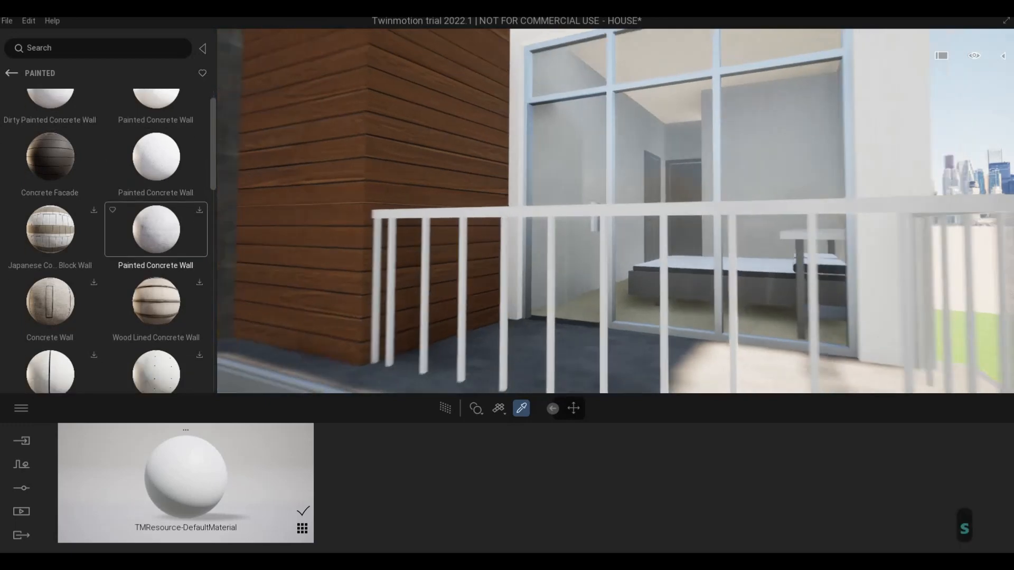
{"action": "key", "text": "a"}
{"action": "key", "text": "w"}
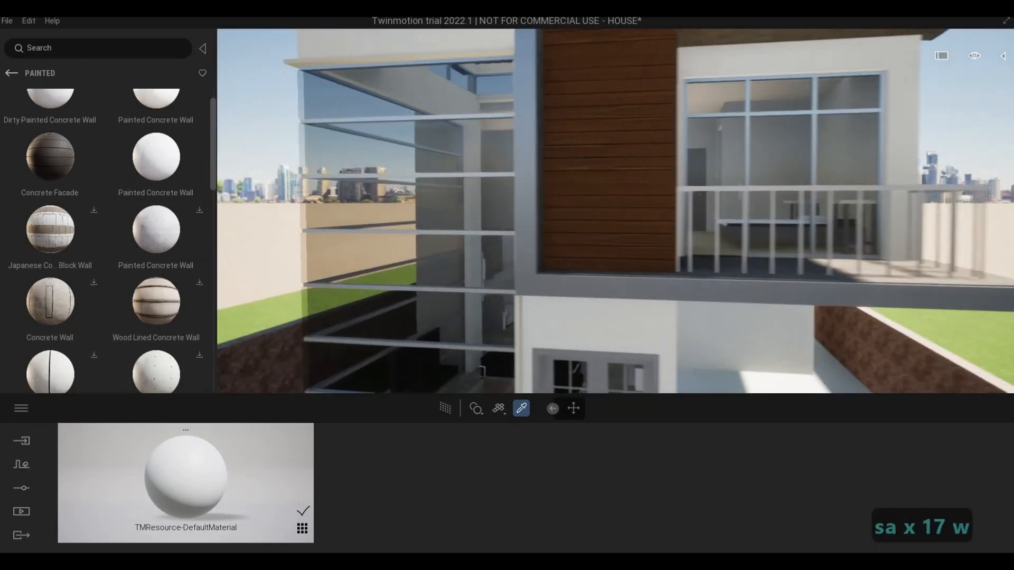
{"action": "key", "text": "a"}
{"action": "key", "text": "w"}
{"action": "key", "text": "a"}
{"action": "key", "text": "w"}
{"action": "key", "text": "a"}
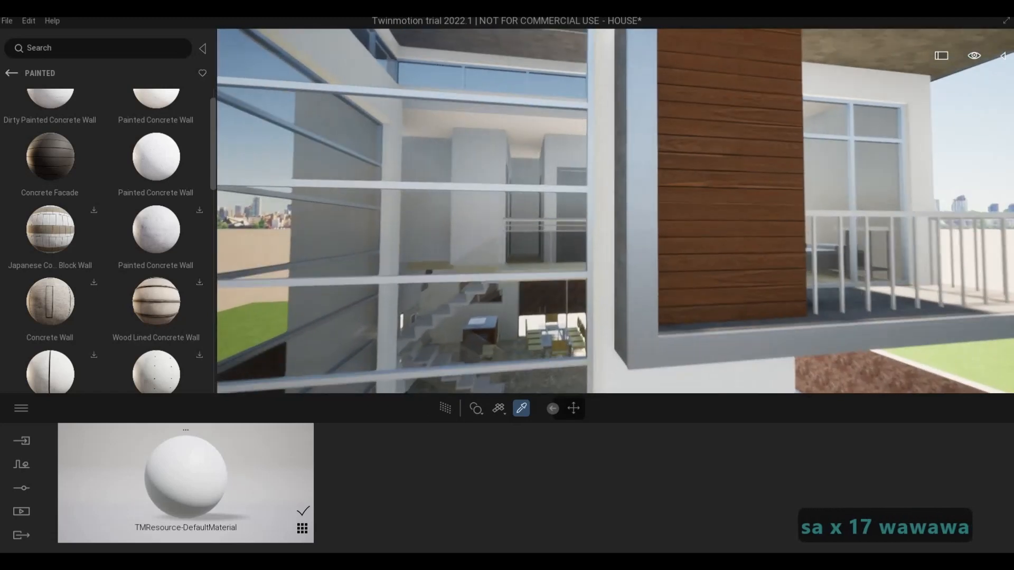
{"action": "key", "text": "w"}
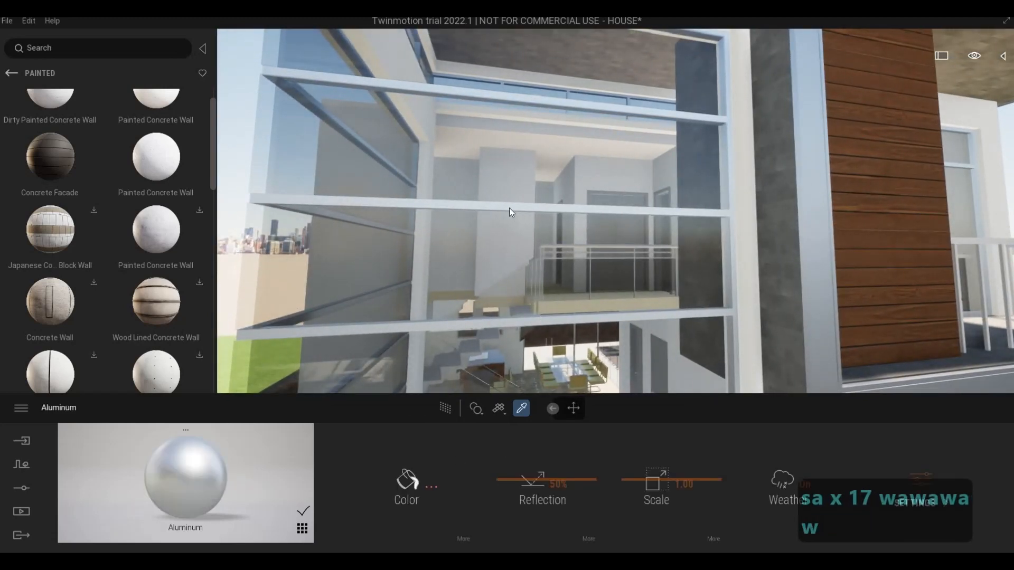
{"action": "left_click_drag", "start_coordinate": [499, 217], "coordinate": [502, 287]}
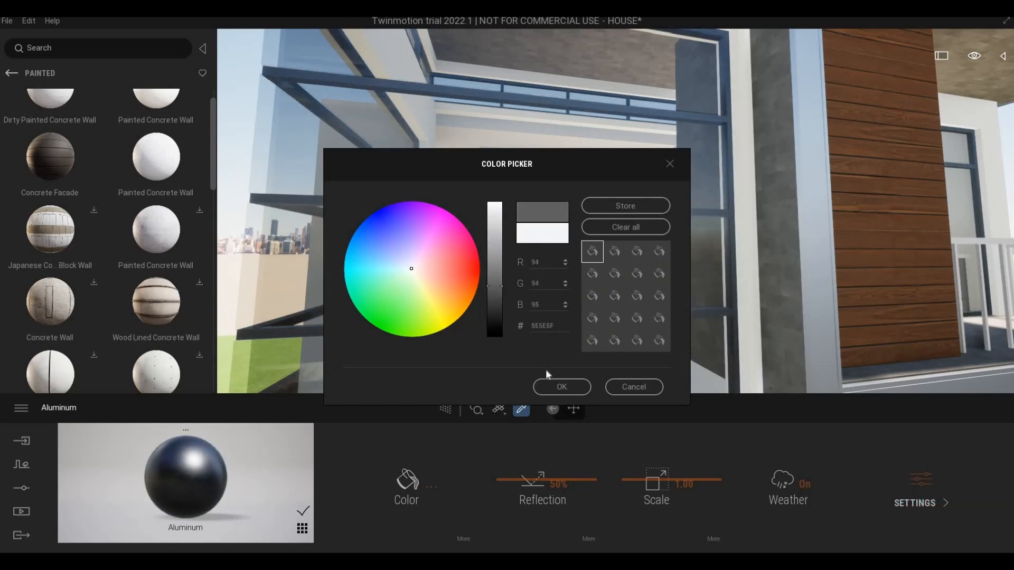
{"action": "left_click", "coordinate": [559, 386]}
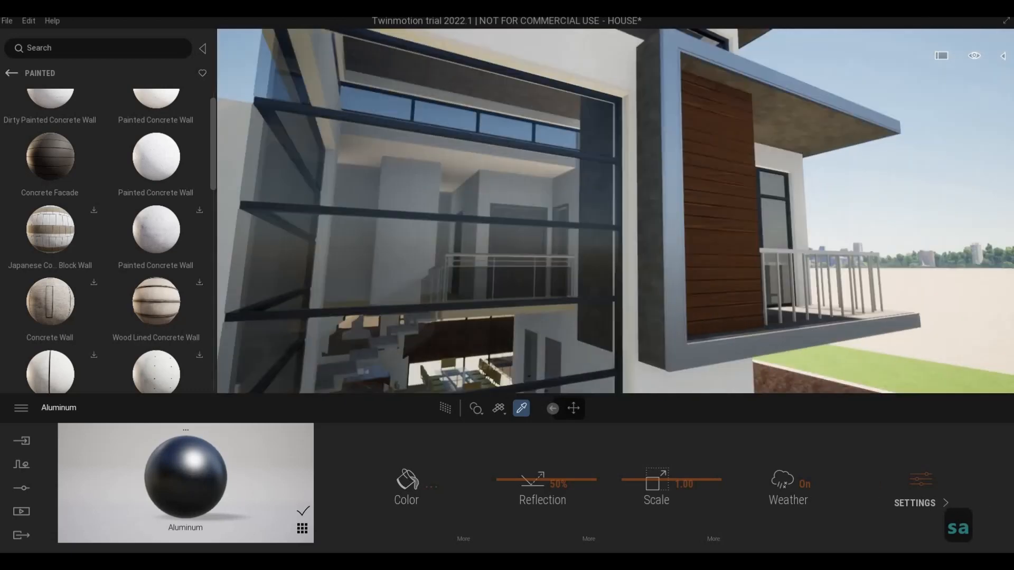
Step: Apply the dark Aluminum material to the balcony railing
{"action": "key", "text": "e"}
{"action": "key", "text": "w"}
{"action": "key", "text": "d"}
{"action": "key", "text": "w"}
{"action": "key", "text": "w"}
{"action": "key", "text": "w"}
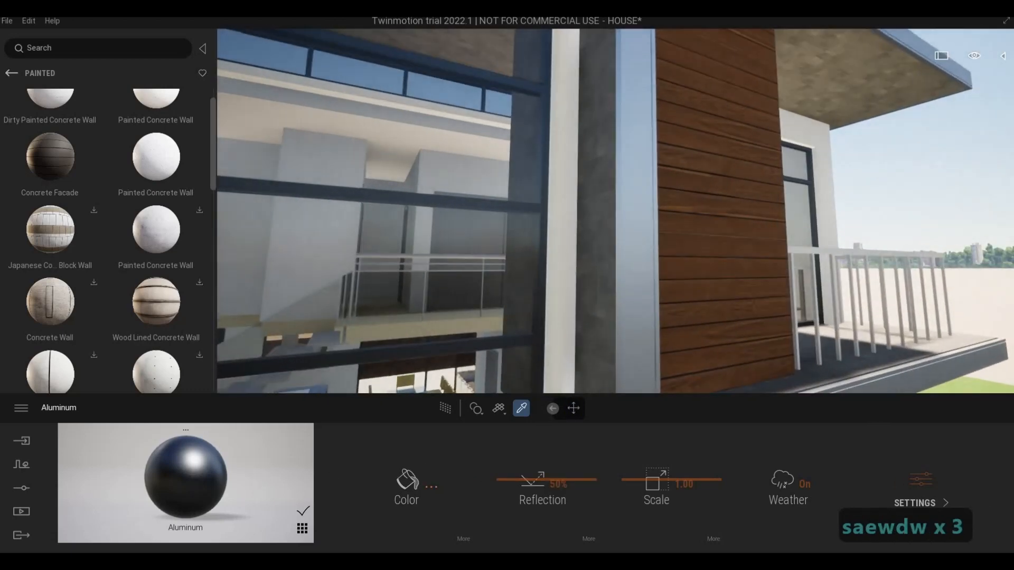
{"action": "key", "text": "d"}
{"action": "key", "text": "d"}
{"action": "key", "text": "d"}
{"action": "key", "text": "d"}
{"action": "key", "text": "d"}
{"action": "key", "text": "d"}
{"action": "key", "text": "d"}
{"action": "key", "text": "d"}
{"action": "key", "text": "d"}
{"action": "key", "text": "d"}
{"action": "key", "text": "d"}
{"action": "key", "text": "d"}
{"action": "key", "text": "w"}
{"action": "key", "text": "d"}
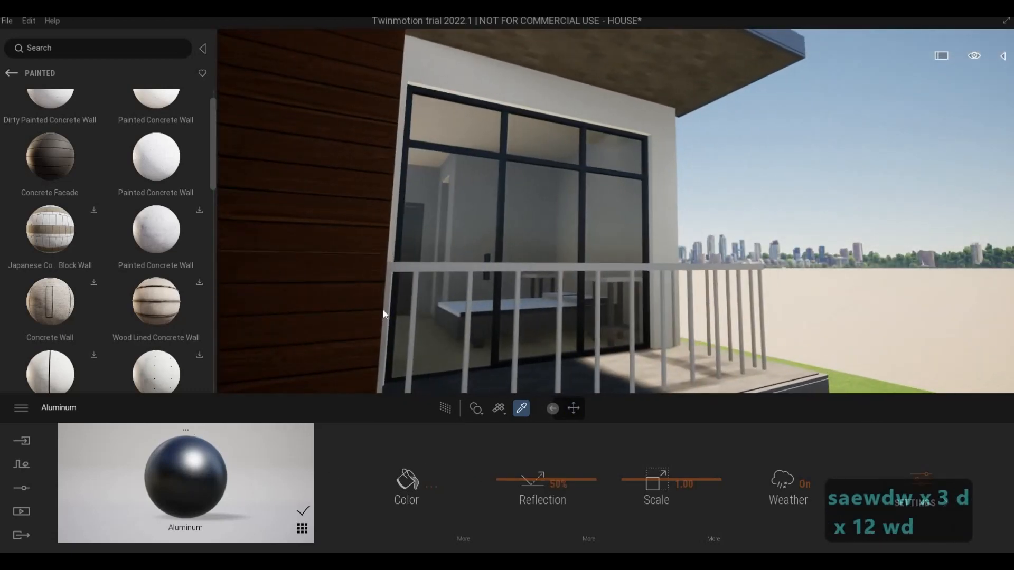
{"action": "left_click", "coordinate": [421, 269]}
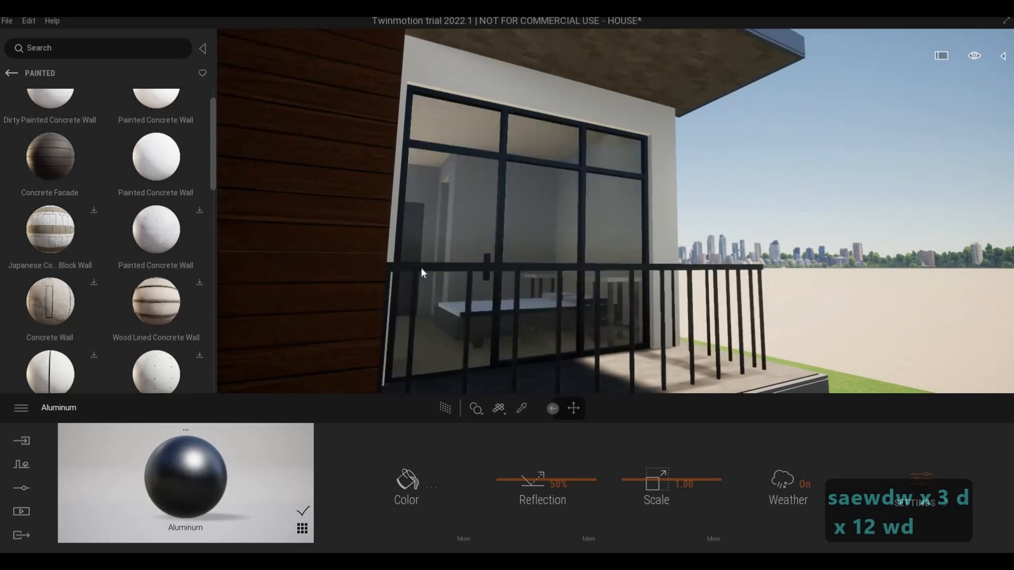
Step: Examine the dark railing and glazing frames while backing away from the balcony
{"action": "key", "text": "s"}
{"action": "key", "text": "e"}
{"action": "key", "text": "e"}
{"action": "right_click_drag", "start_coordinate": [421, 269], "coordinate": [354, 224]}
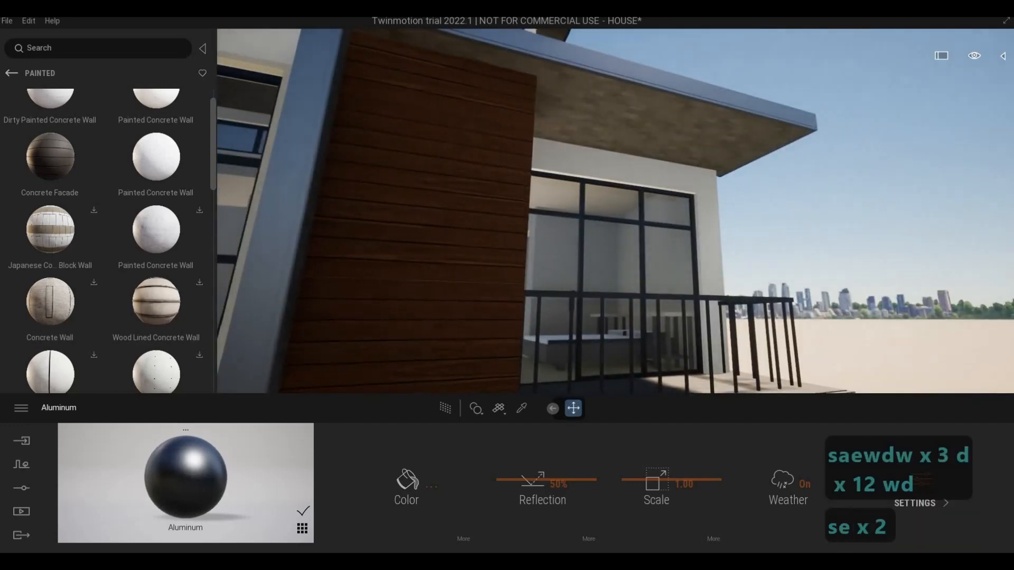
{"action": "key", "text": "a"}
{"action": "key", "text": "a"}
{"action": "key", "text": "a"}
{"action": "key", "text": "a"}
{"action": "key", "text": "a"}
{"action": "key", "text": "a"}
{"action": "key", "text": "a"}
{"action": "key", "text": "a"}
{"action": "key", "text": "a"}
{"action": "key", "text": "a"}
{"action": "key", "text": "s"}
{"action": "key", "text": "s"}
{"action": "key", "text": "s"}
{"action": "key", "text": "s"}
{"action": "key", "text": "s"}
{"action": "key", "text": "s"}
{"action": "key", "text": "s"}
{"action": "key", "text": "s"}
{"action": "key", "text": "s"}
{"action": "key", "text": "s"}
{"action": "key", "text": "s"}
{"action": "key", "text": "s"}
{"action": "key", "text": "s"}
{"action": "key", "text": "s"}
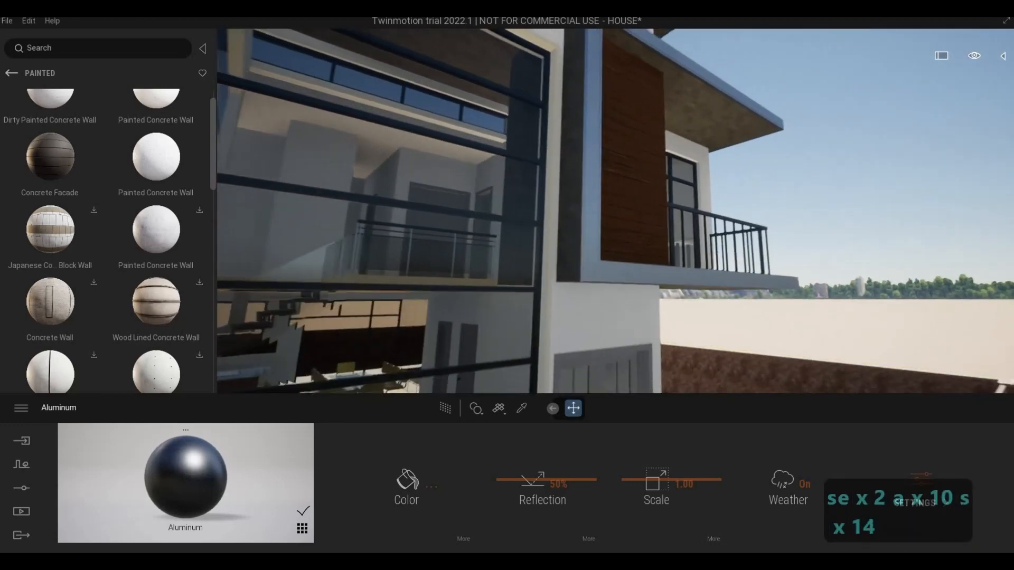
{"action": "key", "text": "s"}
{"action": "key", "text": "s"}
{"action": "key", "text": "s"}
Step: Examine the front facade from the entrance doors up to the corner glazing and roof
{"action": "key", "text": "d"}
{"action": "key", "text": "d"}
{"action": "key", "text": "d"}
{"action": "key", "text": "d"}
{"action": "key", "text": "d"}
{"action": "key", "text": "d"}
{"action": "key", "text": "d"}
{"action": "key", "text": "d"}
{"action": "key", "text": "d"}
{"action": "key", "text": "d"}
{"action": "key", "text": "d"}
{"action": "key", "text": "d"}
{"action": "key", "text": "d"}
{"action": "key", "text": "d"}
{"action": "key", "text": "d"}
{"action": "key", "text": "d"}
{"action": "key", "text": "d"}
{"action": "key", "text": "d"}
{"action": "key", "text": "d"}
{"action": "key", "text": "d"}
{"action": "key", "text": "a"}
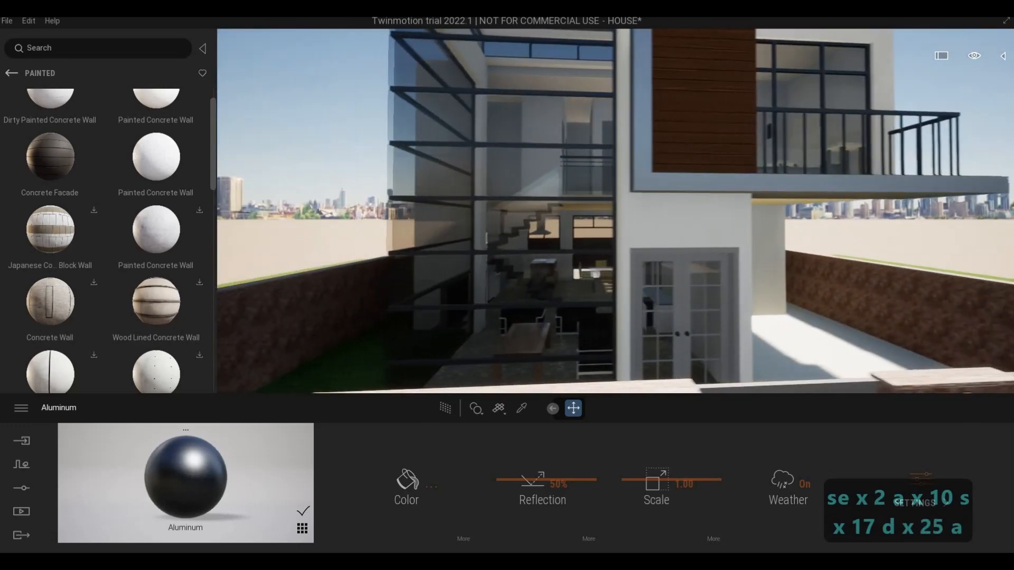
{"action": "key", "text": "a"}
{"action": "key", "text": "a"}
{"action": "key", "text": "a"}
{"action": "key", "text": "a"}
{"action": "key", "text": "a"}
{"action": "key", "text": "a"}
{"action": "key", "text": "a"}
{"action": "key", "text": "a"}
{"action": "key", "text": "a"}
{"action": "key", "text": "a"}
{"action": "key", "text": "a"}
{"action": "key", "text": "a"}
{"action": "key", "text": "a"}
{"action": "key", "text": "q"}
{"action": "key", "text": "q"}
{"action": "key", "text": "q"}
{"action": "key", "text": "q"}
{"action": "key", "text": "q"}
{"action": "key", "text": "q"}
{"action": "key", "text": "q"}
{"action": "key", "text": "q"}
{"action": "key", "text": "q"}
{"action": "key", "text": "q"}
{"action": "key", "text": "q"}
{"action": "key", "text": "w"}
{"action": "key", "text": "a"}
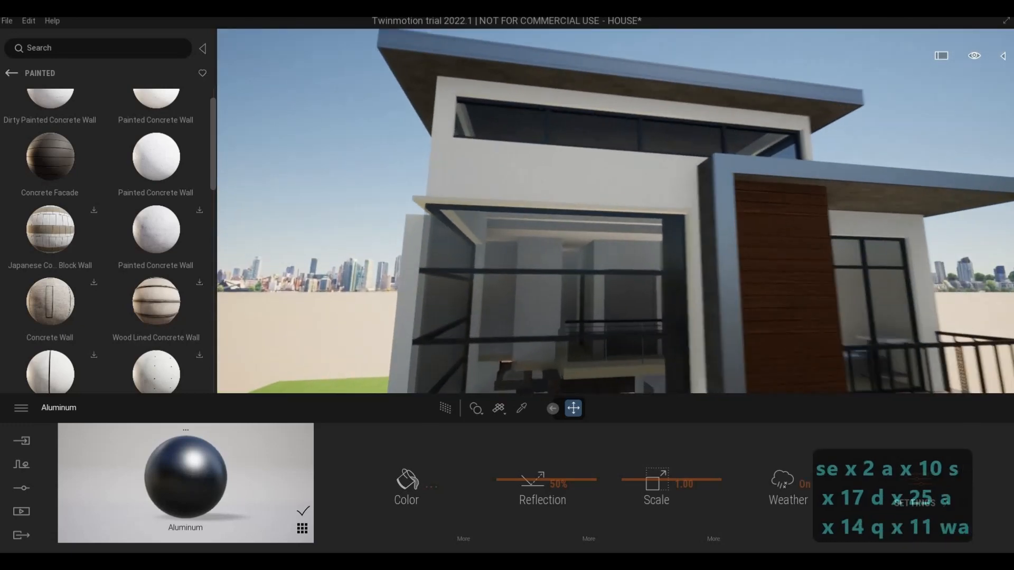
Step: Browse the surface materials to the Limestone collection in the Stone category
{"action": "key", "text": "s"}
{"action": "key", "text": "e"}
{"action": "key", "text": "a"}
{"action": "key", "text": "d"}
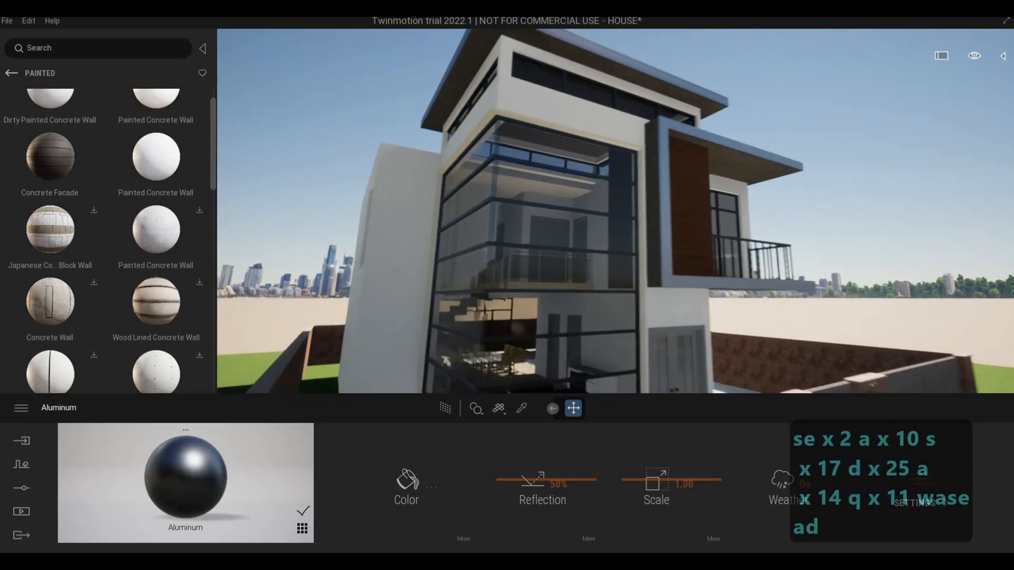
{"action": "key", "text": "a"}
{"action": "key", "text": "d"}
{"action": "key", "text": "w"}
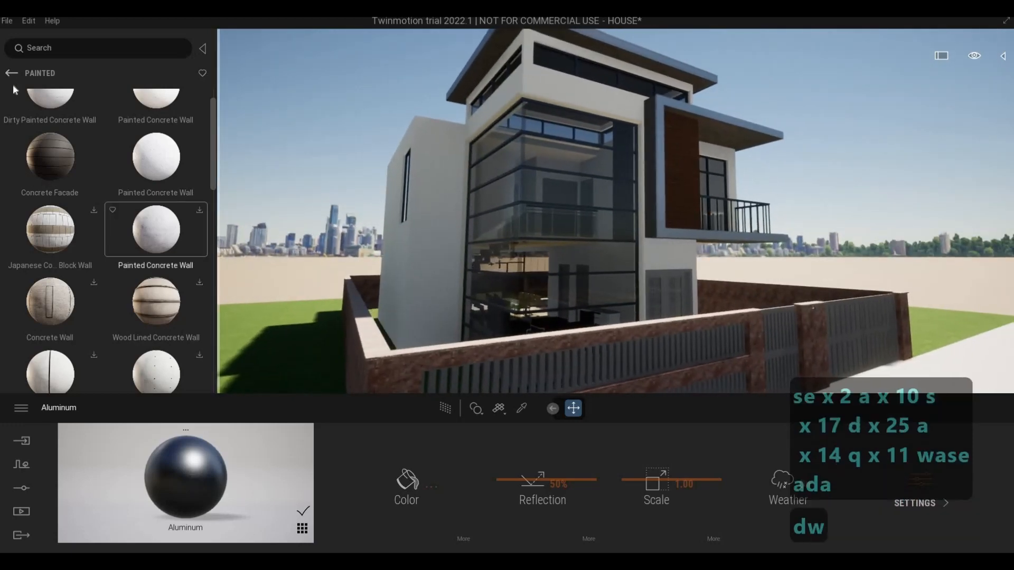
{"action": "left_click", "coordinate": [11, 73]}
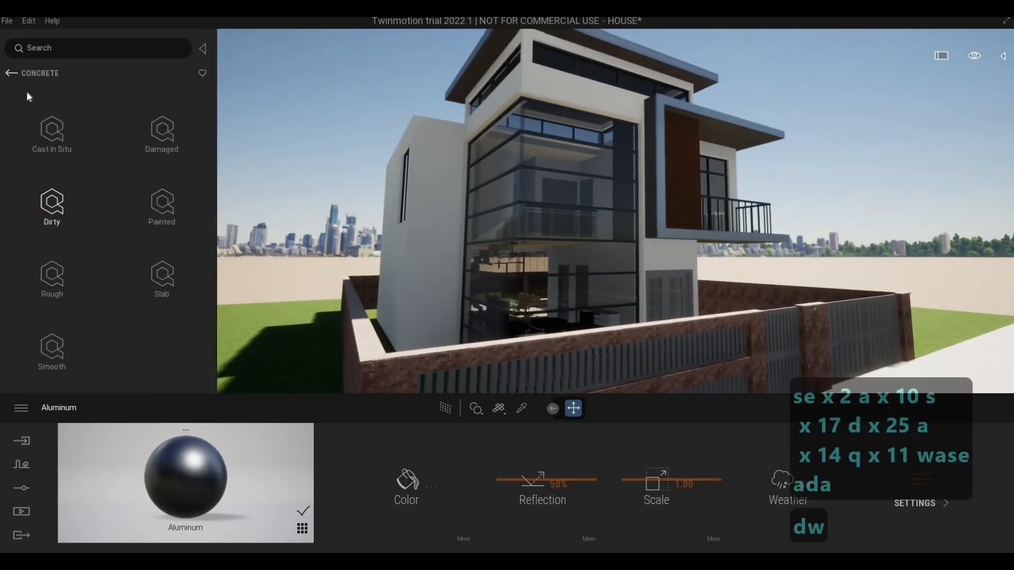
{"action": "left_click", "coordinate": [11, 73]}
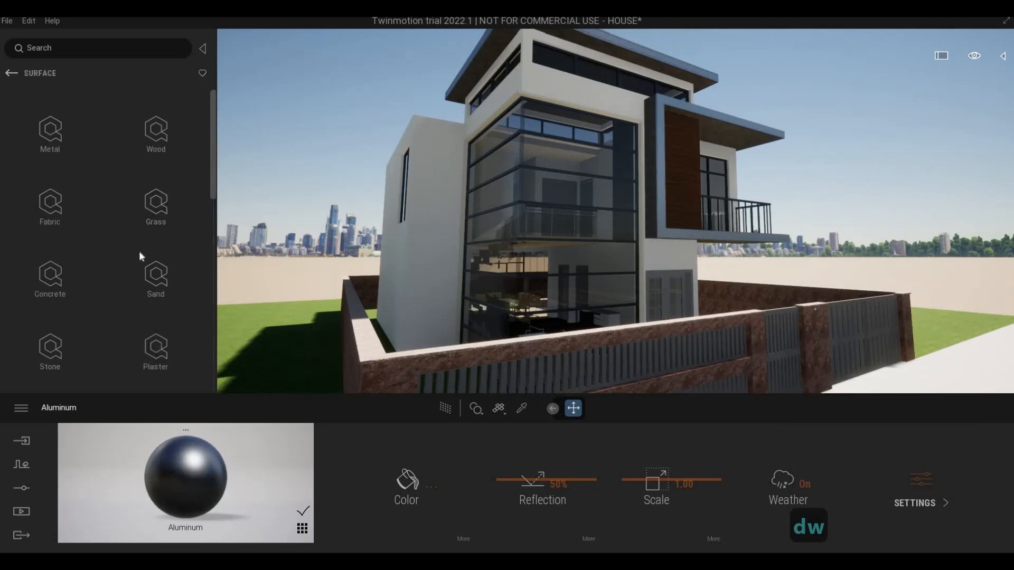
{"action": "scroll", "coordinate": [80, 306], "scroll_direction": "down", "scroll_amount": 1}
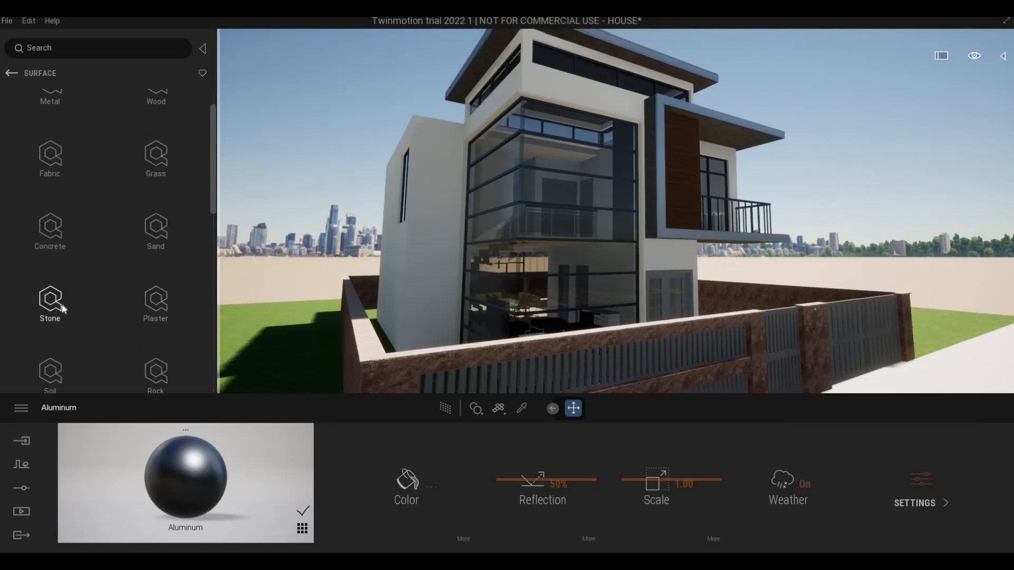
{"action": "left_click", "coordinate": [62, 308]}
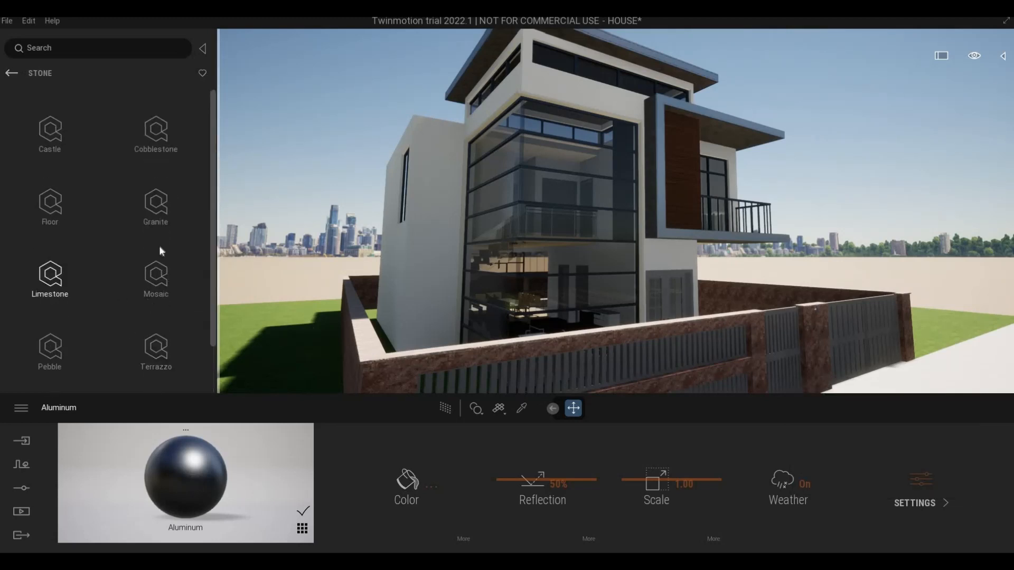
{"action": "left_click", "coordinate": [51, 275]}
Step: Apply Öländsk Flamed Limestone to the perimeter fence walls and replace it with the light grey Öländsk Limestone
{"action": "key", "text": "s"}
{"action": "key", "text": "e"}
{"action": "key", "text": "w"}
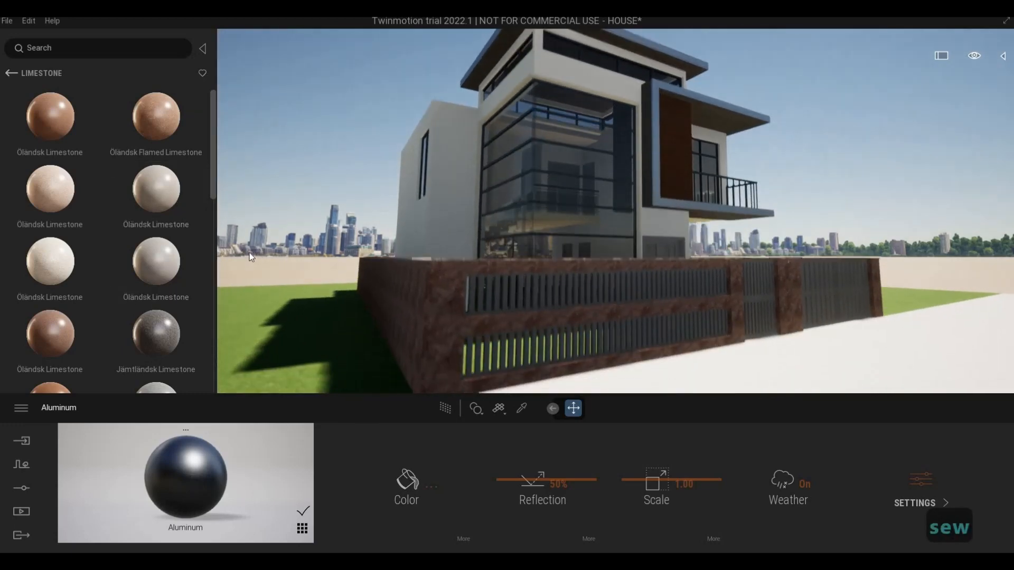
{"action": "key", "text": "s"}
{"action": "key", "text": "e"}
{"action": "key", "text": "w"}
{"action": "key", "text": "a"}
{"action": "key", "text": "w"}
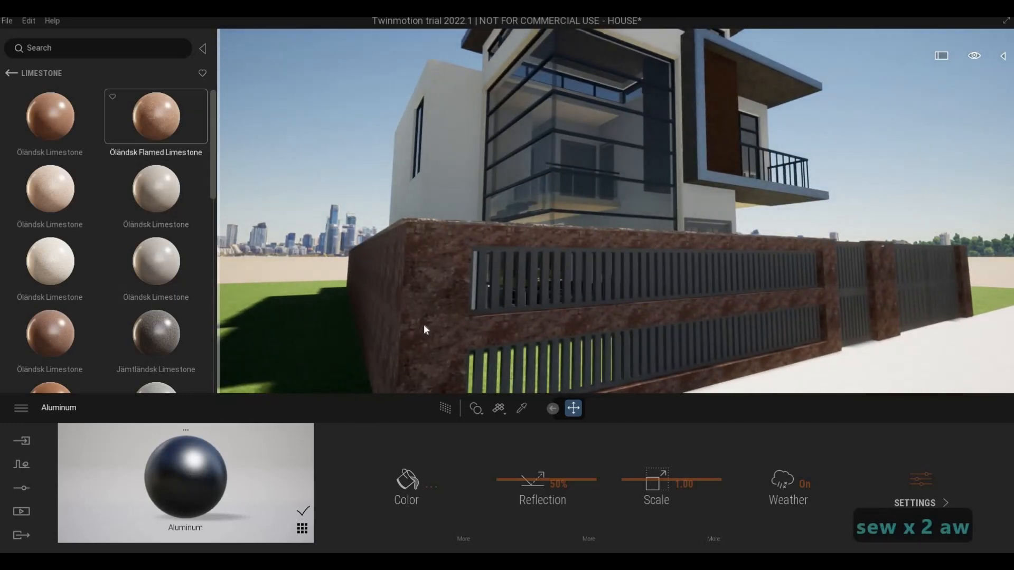
{"action": "left_click_drag", "start_coordinate": [424, 325], "coordinate": [423, 318]}
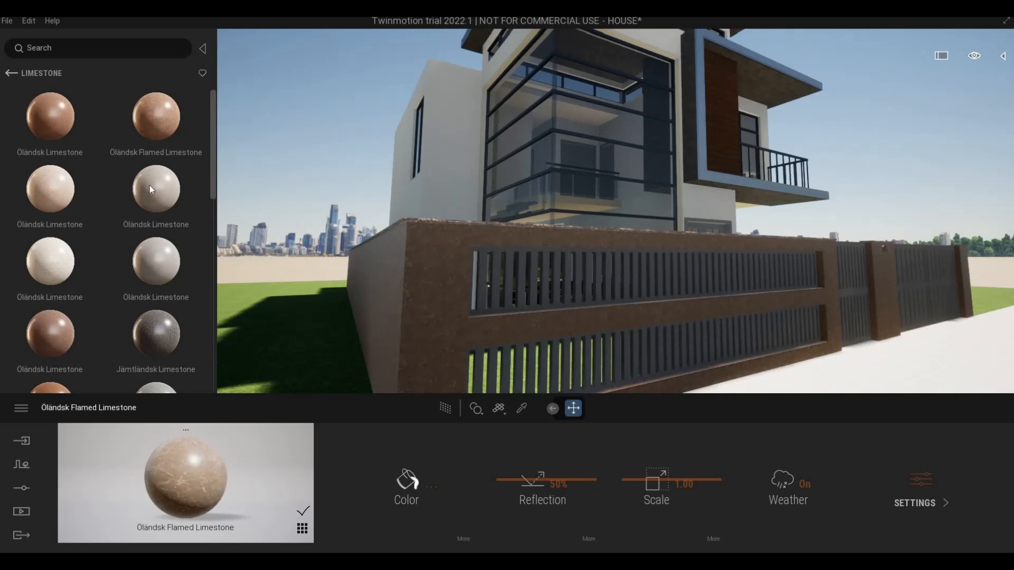
{"action": "left_click_drag", "start_coordinate": [149, 187], "coordinate": [449, 285]}
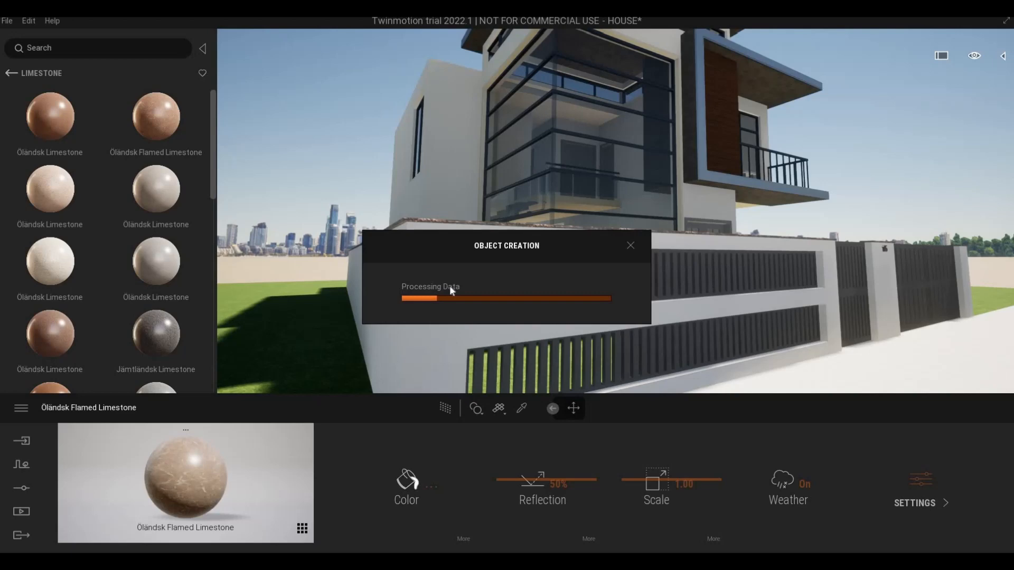
Step: Apply Jämtländsk Limestone to the coping along the top of the perimeter fence
{"action": "key", "text": "w"}
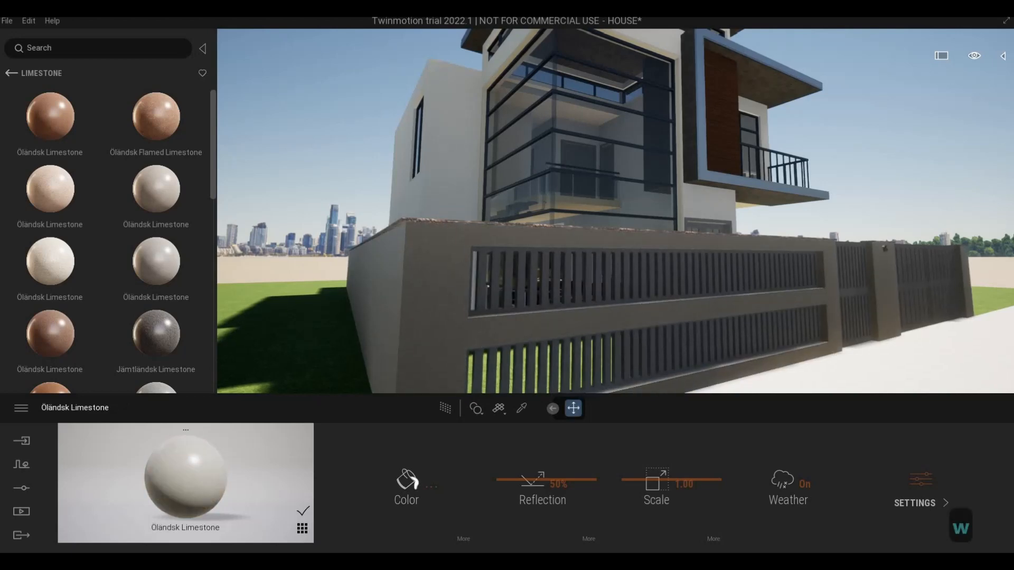
{"action": "key", "text": "q"}
{"action": "key", "text": "w"}
{"action": "key", "text": "q"}
{"action": "key", "text": "w"}
{"action": "key", "text": "q"}
{"action": "key", "text": "w"}
{"action": "key", "text": "q"}
{"action": "key", "text": "w"}
{"action": "key", "text": "a"}
{"action": "key", "text": "w"}
{"action": "key", "text": "a"}
{"action": "key", "text": "w"}
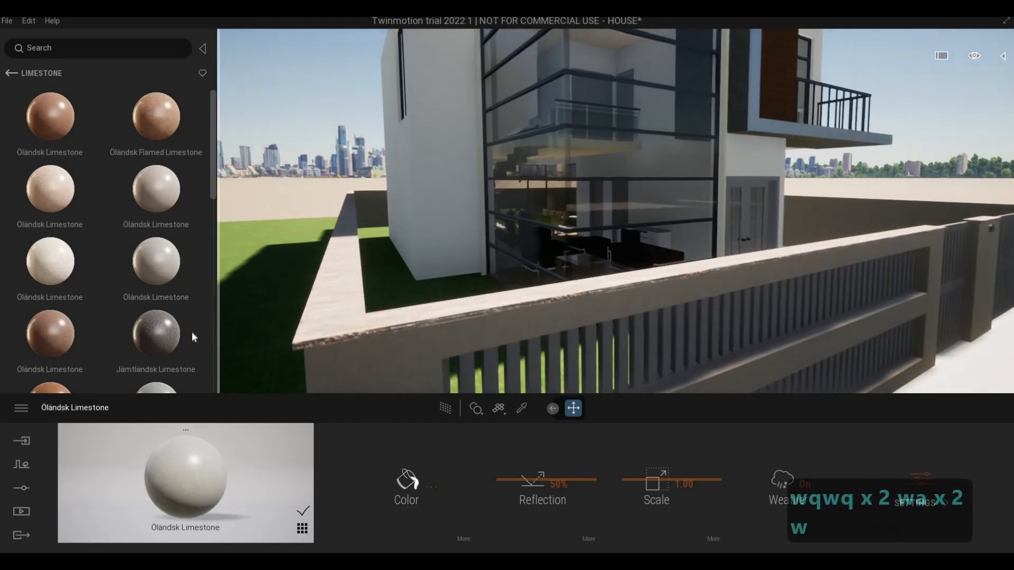
{"action": "left_click_drag", "start_coordinate": [192, 337], "coordinate": [381, 322]}
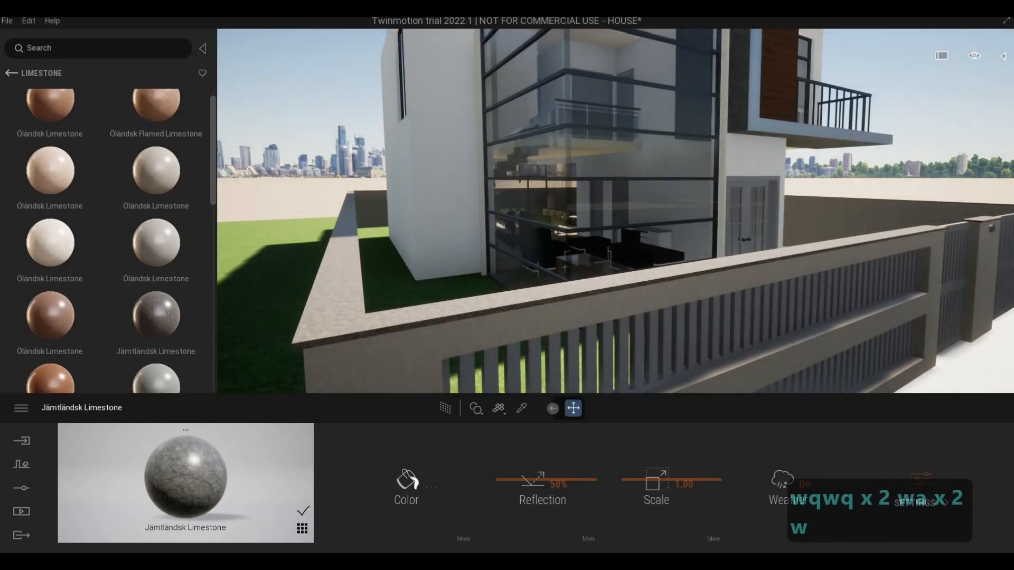
Step: Sample the Aluminum 1100-O material of the fence slats and set its colour to light grey, #ADADAD
{"action": "key", "text": "e"}
{"action": "key", "text": "s"}
{"action": "key", "text": "d"}
{"action": "key", "text": "w"}
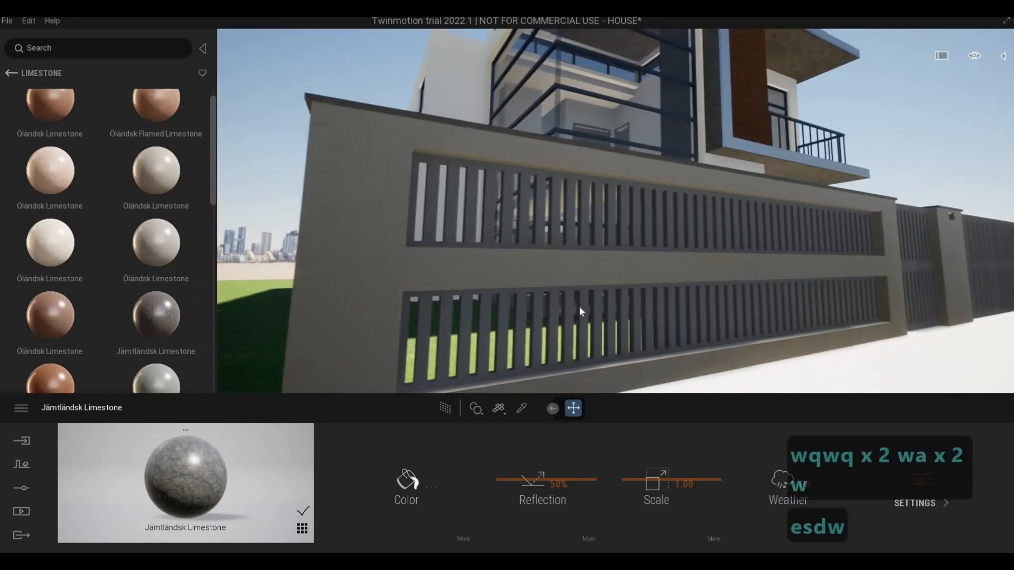
{"action": "key", "text": "q"}
{"action": "key", "text": "s"}
{"action": "key", "text": "d"}
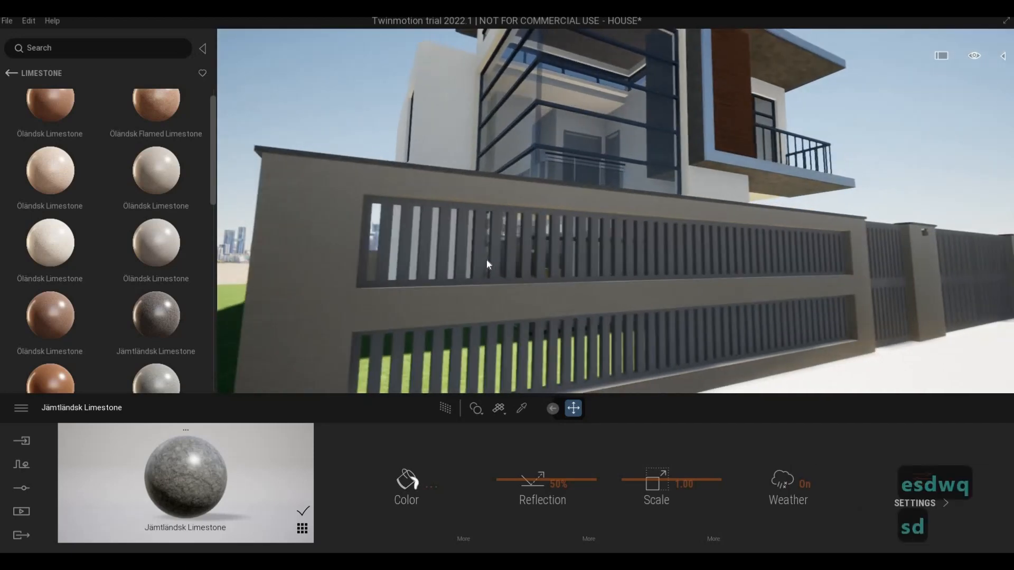
{"action": "key", "text": "a"}
{"action": "key", "text": "d"}
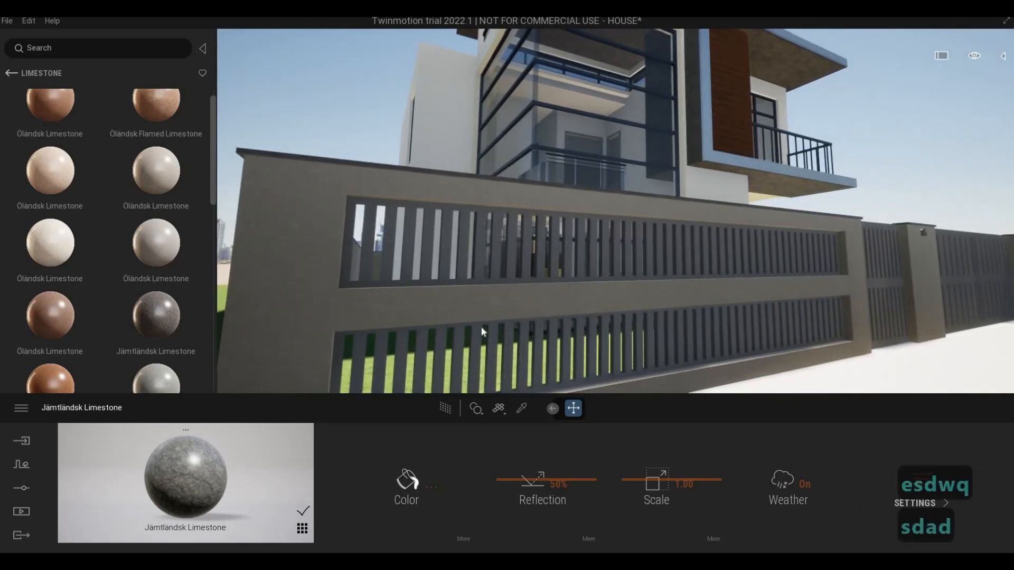
{"action": "left_click", "coordinate": [520, 408]}
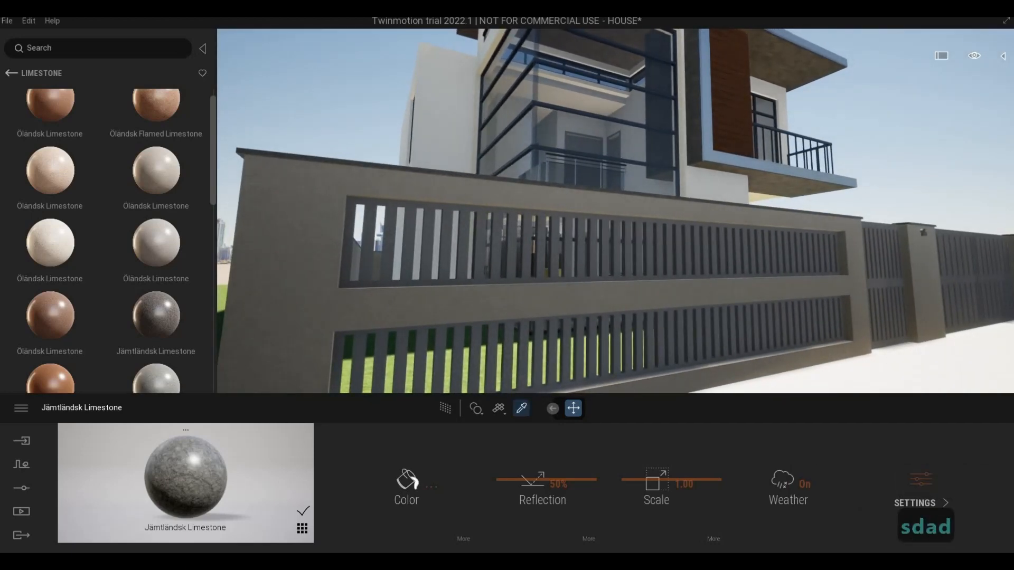
{"action": "left_click", "coordinate": [467, 246]}
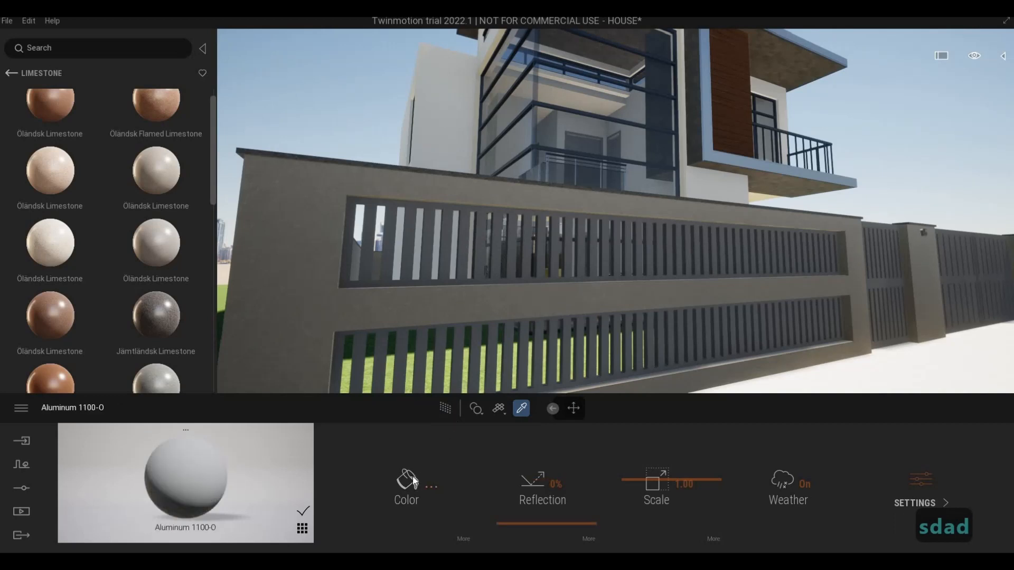
{"action": "left_click", "coordinate": [408, 480]}
{"action": "left_click_drag", "start_coordinate": [487, 270], "coordinate": [493, 221]}
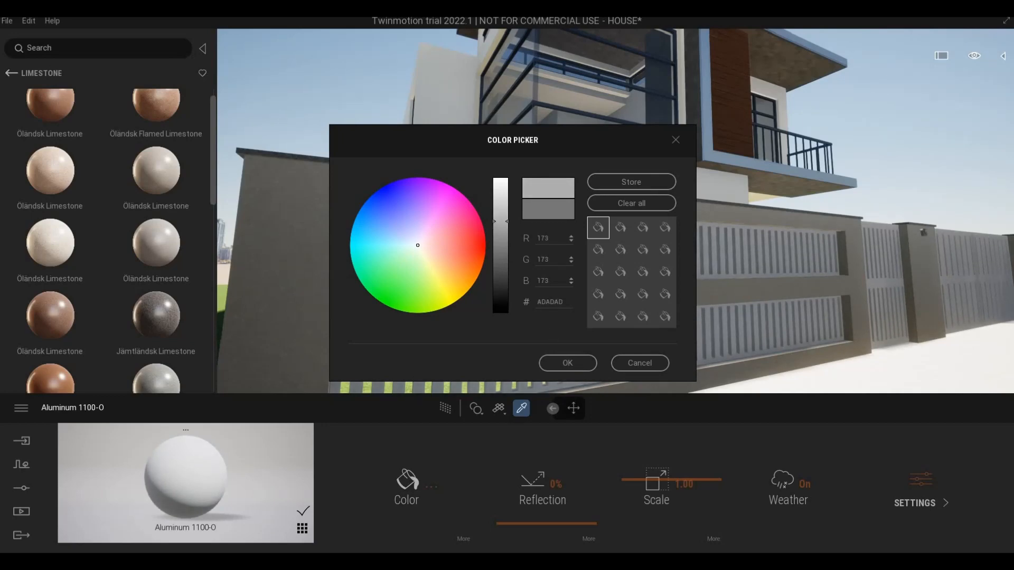
{"action": "left_click", "coordinate": [568, 364]}
Step: Examine the fence slats and gates from the street side of the house
{"action": "key", "text": "s"}
{"action": "key", "text": "d"}
{"action": "key", "text": "s"}
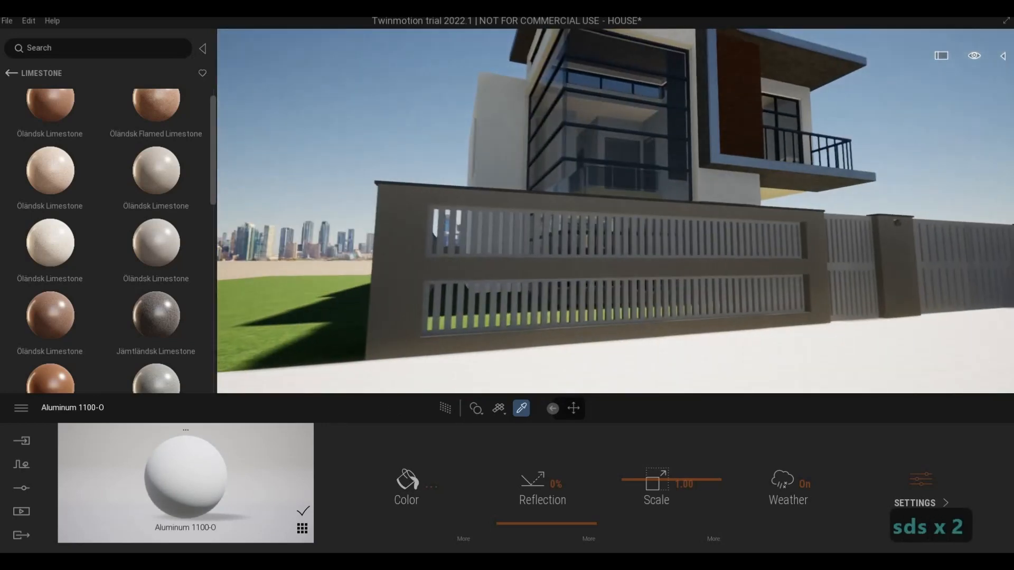
{"action": "key", "text": "w"}
{"action": "key", "text": "q"}
{"action": "key", "text": "w"}
{"action": "key", "text": "d"}
{"action": "key", "text": "w"}
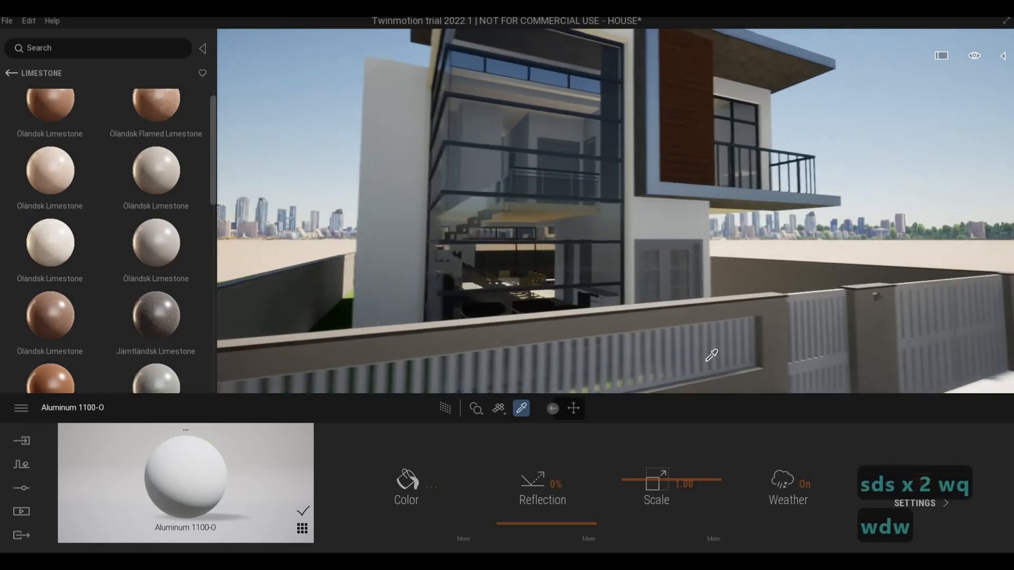
{"action": "key", "text": "d"}
{"action": "key", "text": "e"}
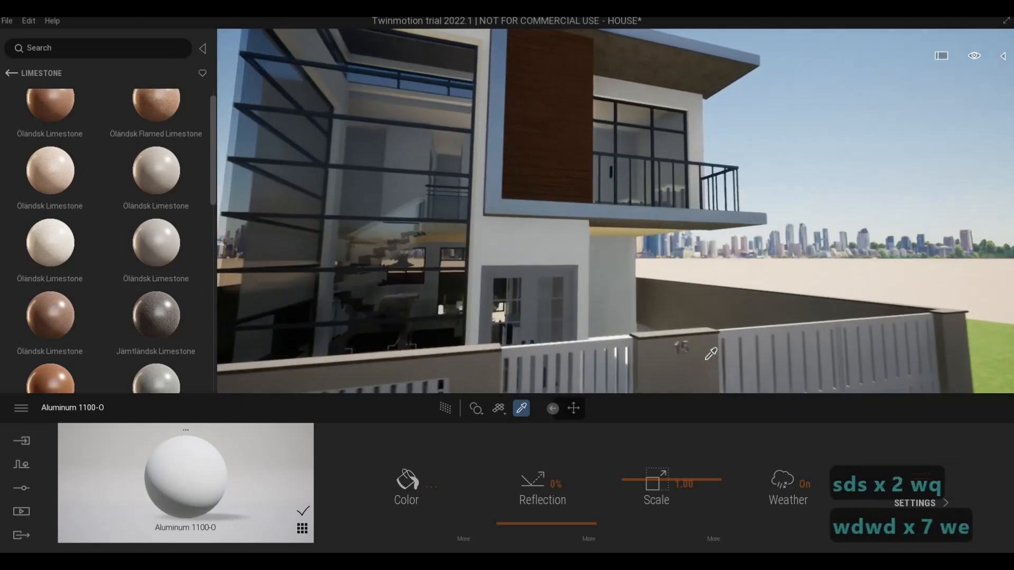
Step: Sample the Aluminum 7075 material of the house number on the gate pillar and darken its colour to dark grey
{"action": "key", "text": "q"}
{"action": "key", "text": "d"}
{"action": "key", "text": "e"}
{"action": "key", "text": "s"}
{"action": "key", "text": "w"}
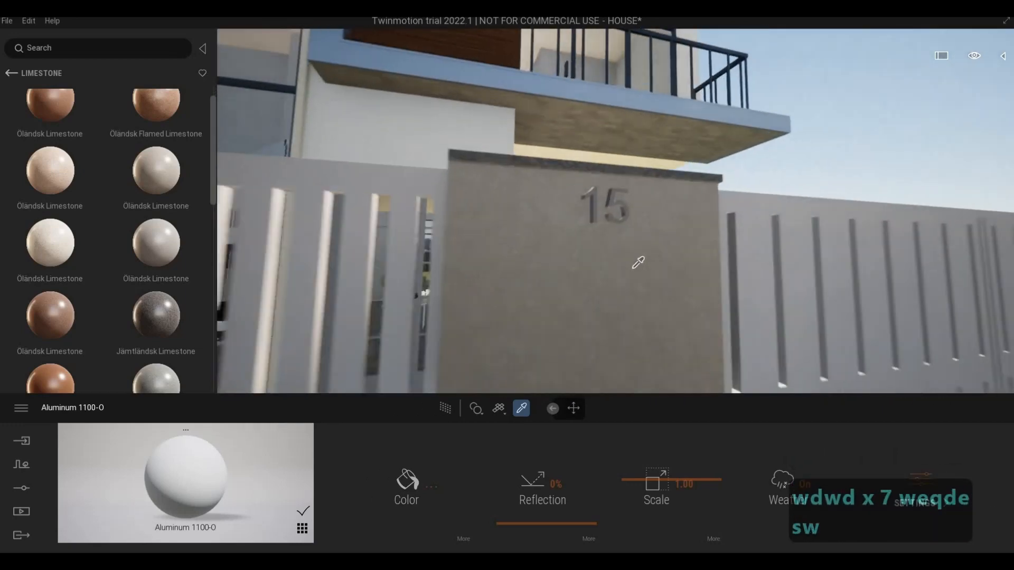
{"action": "left_click", "coordinate": [586, 224]}
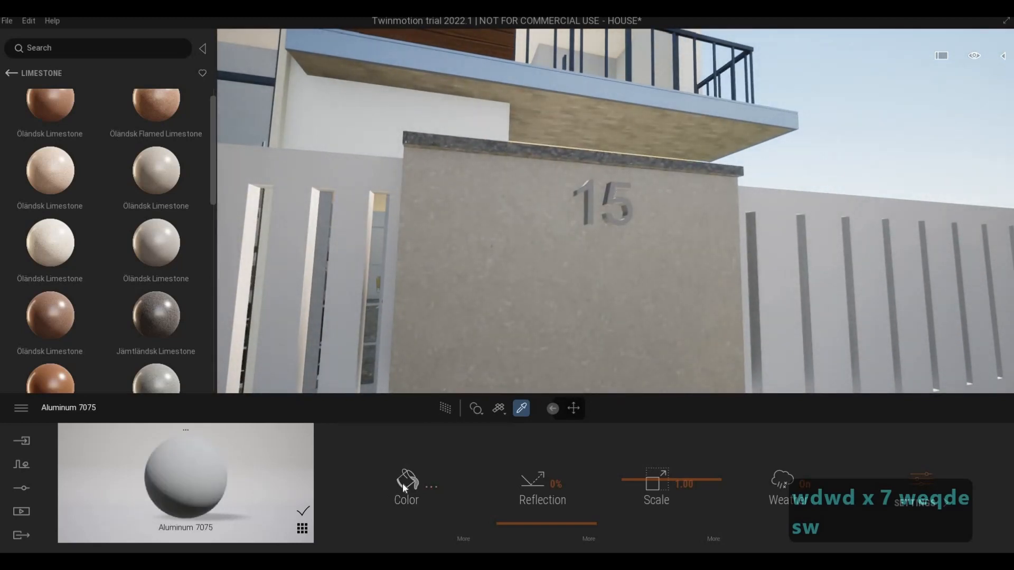
{"action": "left_click_drag", "start_coordinate": [494, 279], "coordinate": [495, 300]}
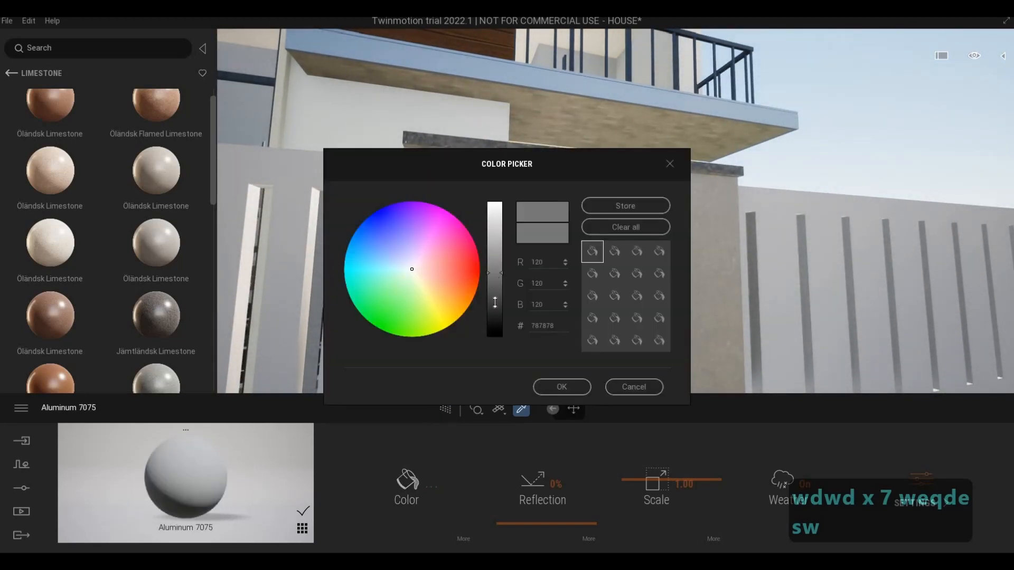
{"action": "left_click", "coordinate": [561, 387]}
Step: Sample the Aluminum 1100-O material of the pedestrian gate and set its colour to medium grey, #999999
{"action": "key", "text": "s"}
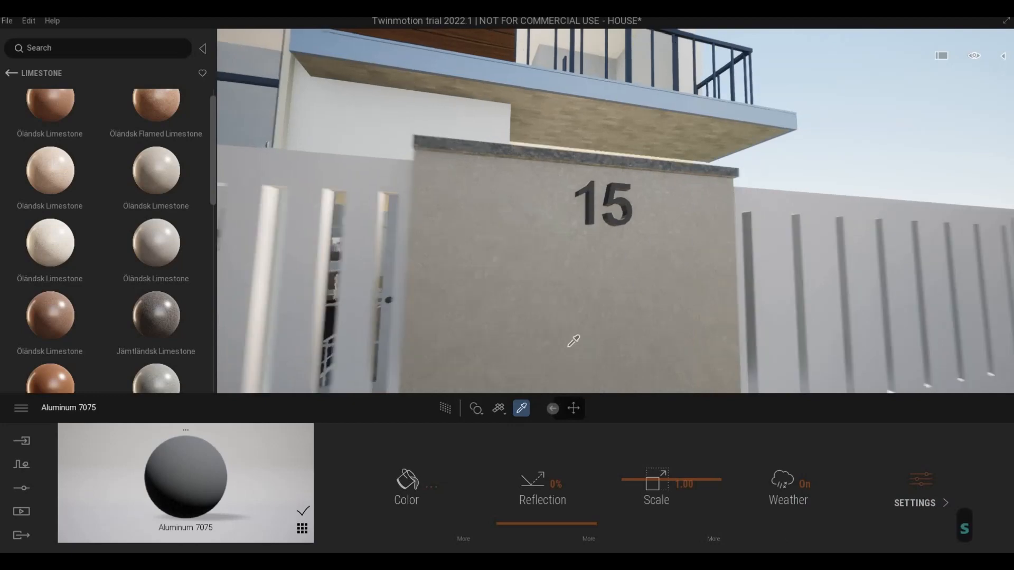
{"action": "key", "text": "e"}
{"action": "key", "text": "d"}
{"action": "key", "text": "s"}
{"action": "key", "text": "q"}
{"action": "key", "text": "a"}
{"action": "key", "text": "a"}
{"action": "key", "text": "a"}
{"action": "key", "text": "a"}
{"action": "key", "text": "a"}
{"action": "key", "text": "a"}
{"action": "key", "text": "a"}
{"action": "key", "text": "a"}
{"action": "key", "text": "a"}
{"action": "key", "text": "a"}
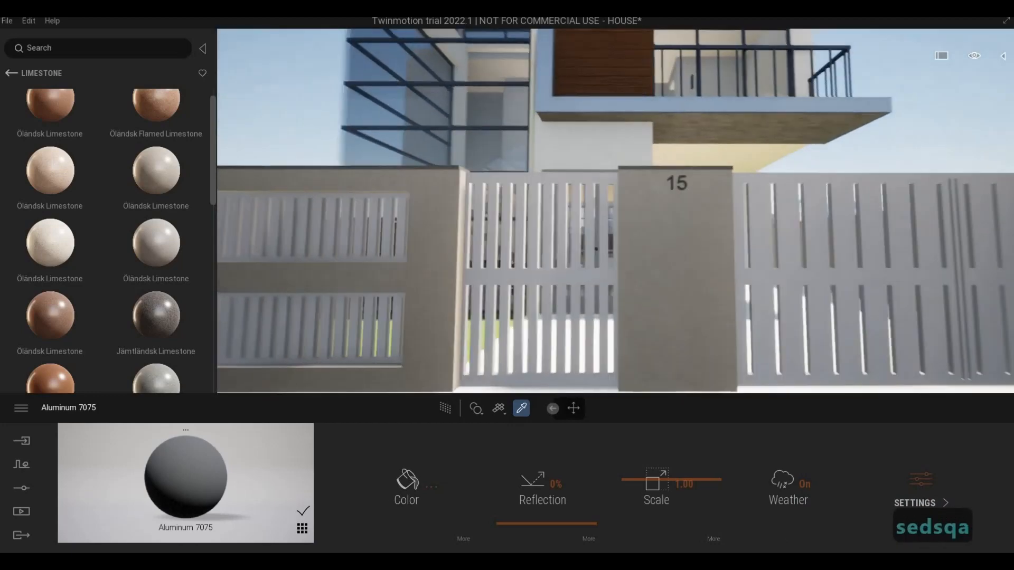
{"action": "key", "text": "a"}
{"action": "key", "text": "w"}
{"action": "left_click", "coordinate": [578, 312]}
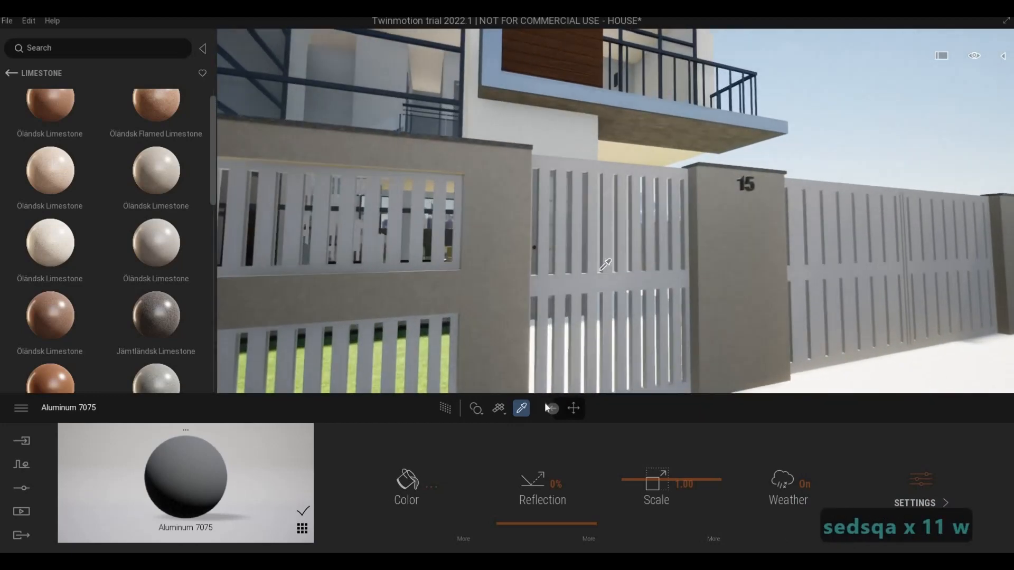
{"action": "left_click", "coordinate": [413, 487]}
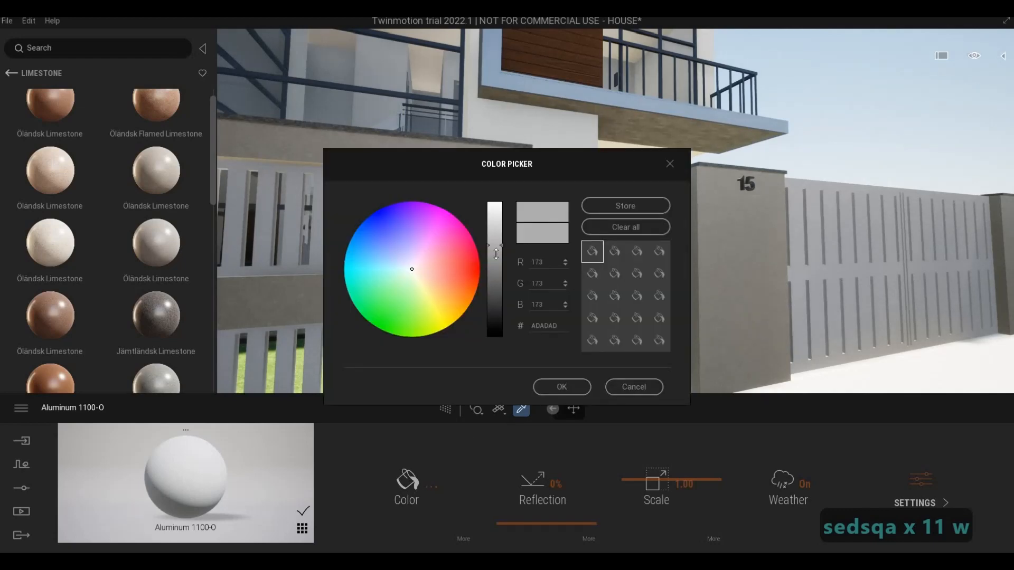
{"action": "left_click", "coordinate": [496, 257]}
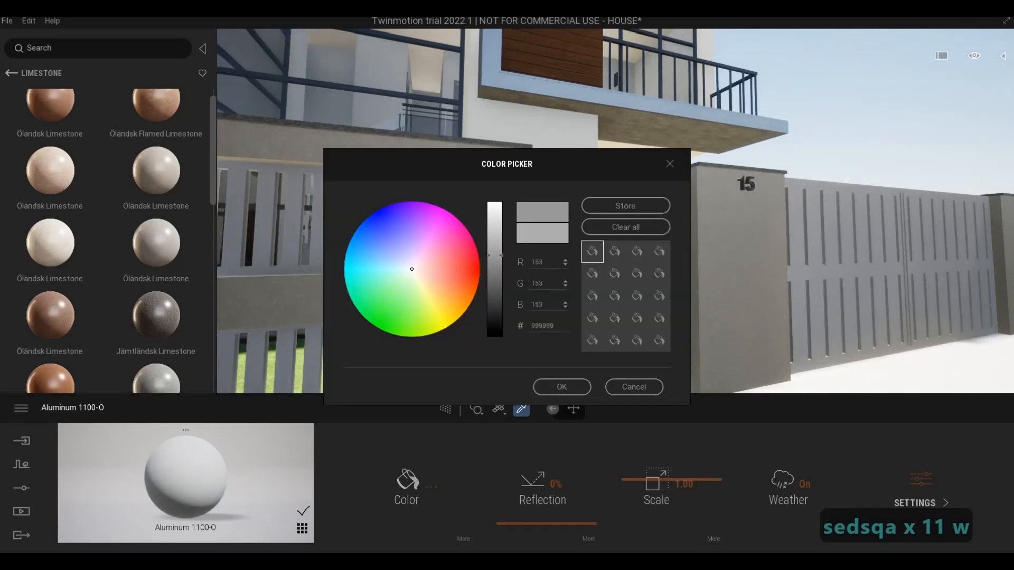
{"action": "left_click", "coordinate": [562, 387]}
Step: Examine the slatted front fence and look over it towards the entrance doors
{"action": "key", "text": "q"}
{"action": "key", "text": "a"}
{"action": "key", "text": "a"}
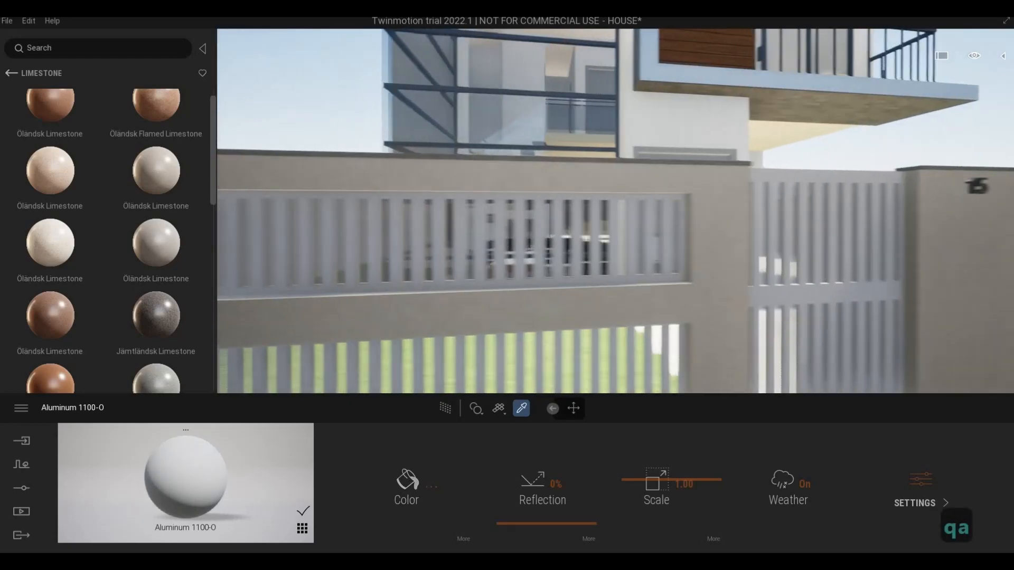
{"action": "right_click_drag", "start_coordinate": [549, 303], "coordinate": [655, 333]}
{"action": "key", "text": "q"}
{"action": "key", "text": "w"}
{"action": "key", "text": "q"}
{"action": "key", "text": "w"}
{"action": "key", "text": "d"}
{"action": "key", "text": "d"}
{"action": "key", "text": "d"}
{"action": "key", "text": "d"}
{"action": "key", "text": "d"}
{"action": "key", "text": "d"}
{"action": "key", "text": "d"}
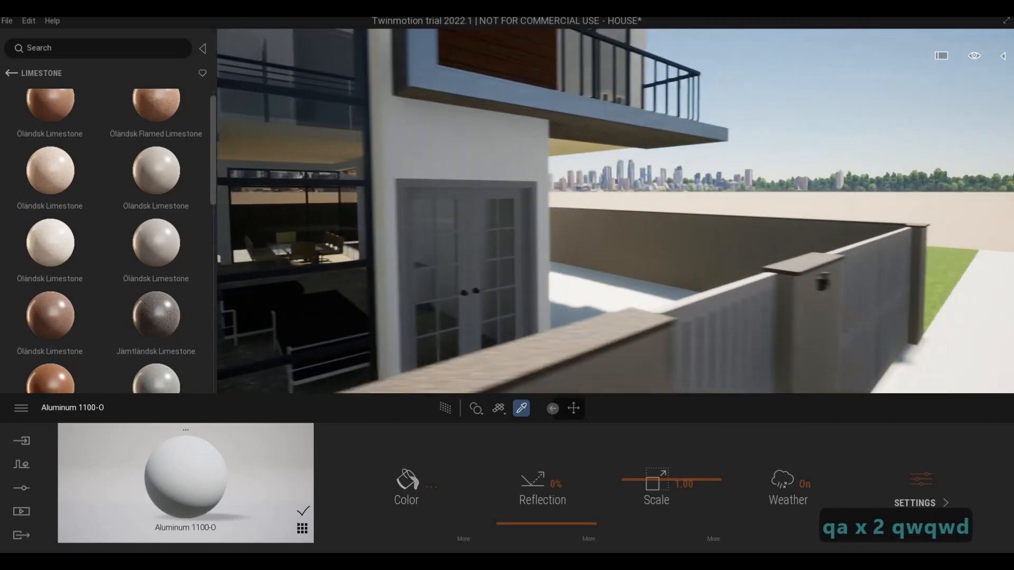
Step: Examine the entrance doors, the carport walls and ceiling, and the driveway paving inside the fence
{"action": "key", "text": "w"}
{"action": "key", "text": "w"}
{"action": "key", "text": "w"}
{"action": "key", "text": "w"}
{"action": "key", "text": "w"}
{"action": "key", "text": "w"}
{"action": "key", "text": "w"}
{"action": "key", "text": "w"}
{"action": "key", "text": "w"}
{"action": "key", "text": "w"}
{"action": "key", "text": "w"}
{"action": "key", "text": "w"}
{"action": "key", "text": "d"}
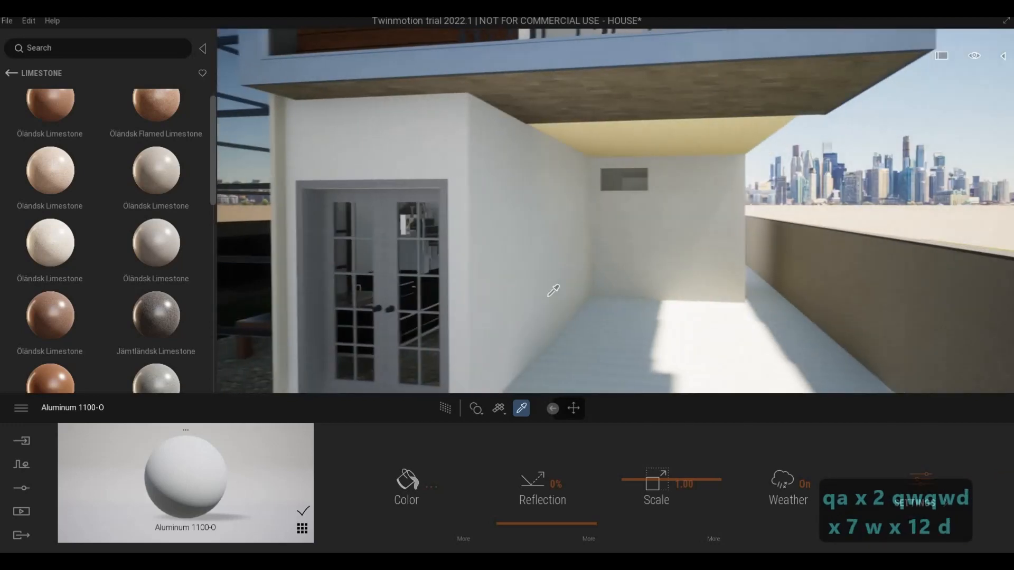
{"action": "key", "text": "w"}
{"action": "key", "text": "d"}
{"action": "key", "text": "q"}
{"action": "key", "text": "d"}
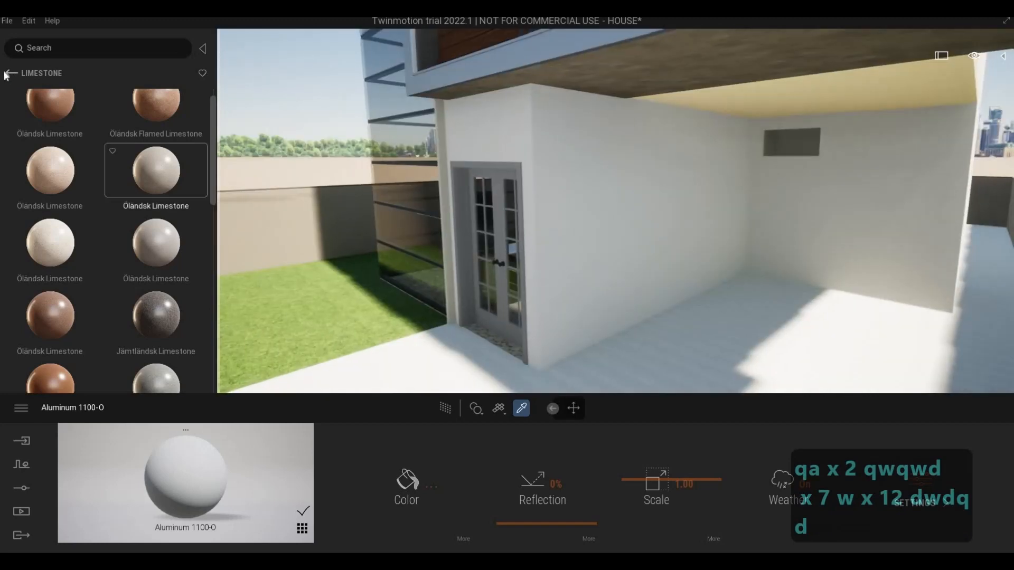
{"action": "key", "text": "a"}
{"action": "key", "text": "a"}
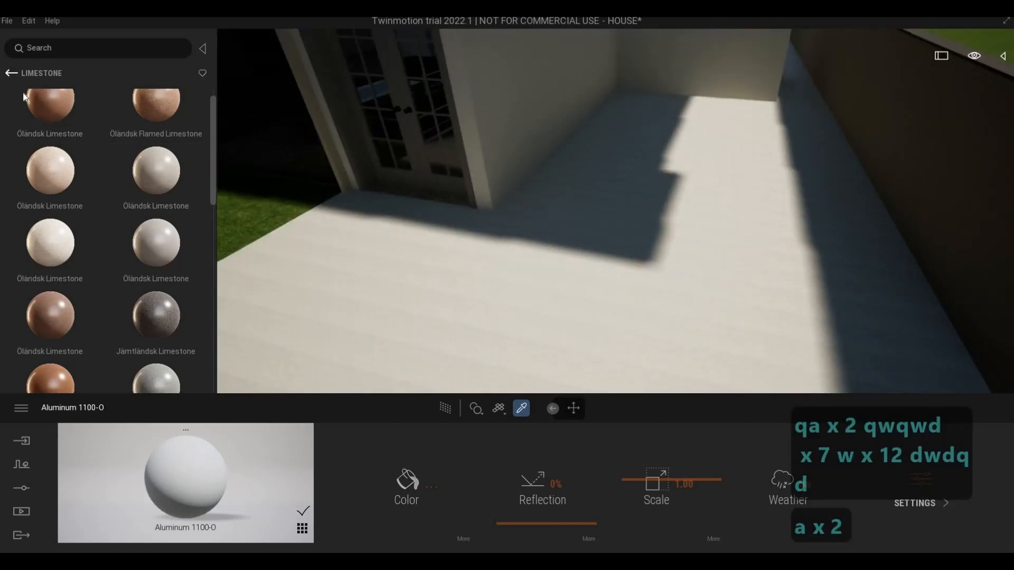
Step: Browse from the limestone surfaces to the man-made ground materials in the library
{"action": "left_click", "coordinate": [11, 75]}
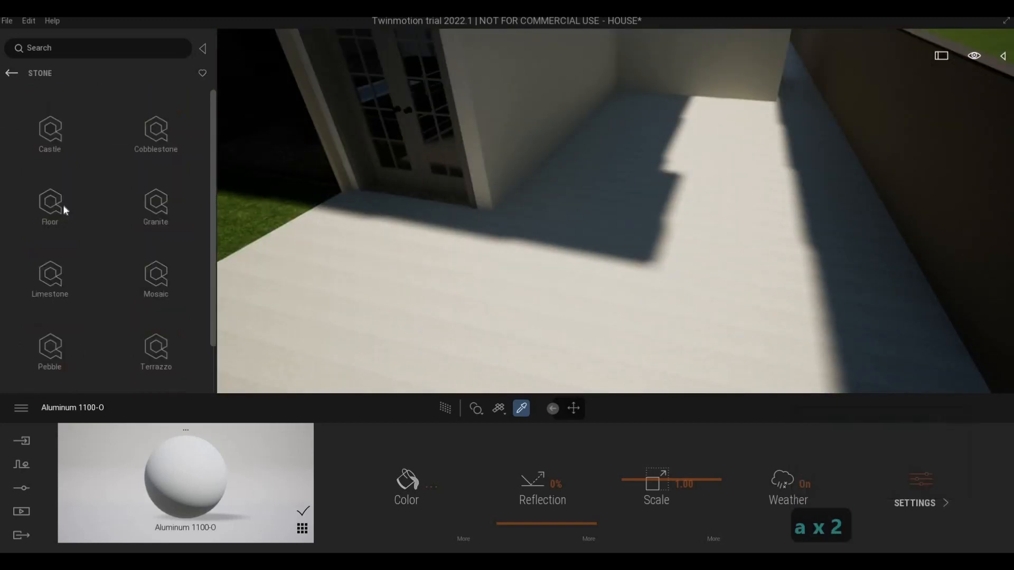
{"action": "left_click", "coordinate": [12, 75]}
{"action": "left_click", "coordinate": [11, 74]}
{"action": "left_click", "coordinate": [11, 75]}
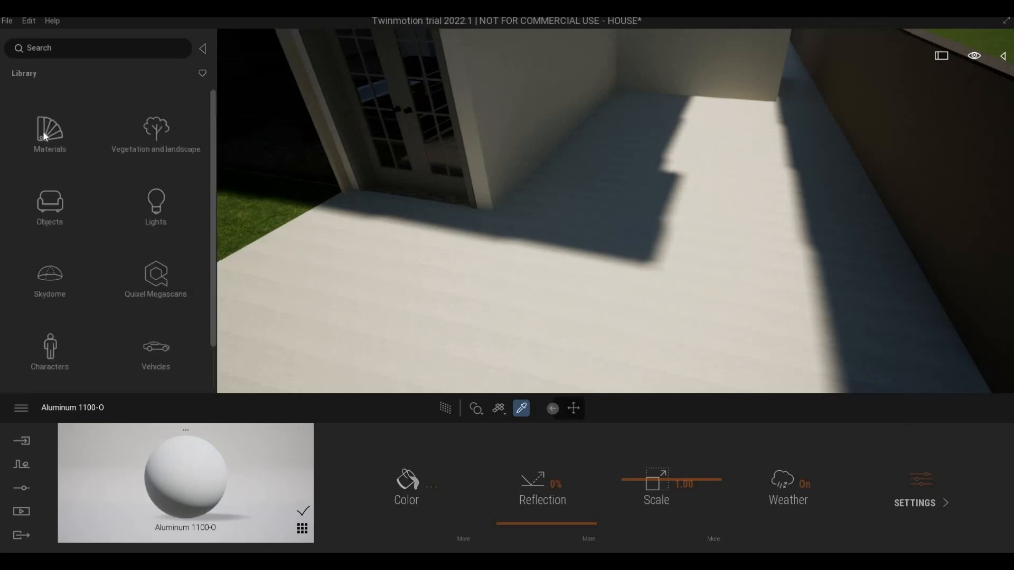
{"action": "left_click", "coordinate": [49, 132]}
{"action": "scroll", "coordinate": [59, 253], "scroll_direction": "down", "scroll_amount": 2}
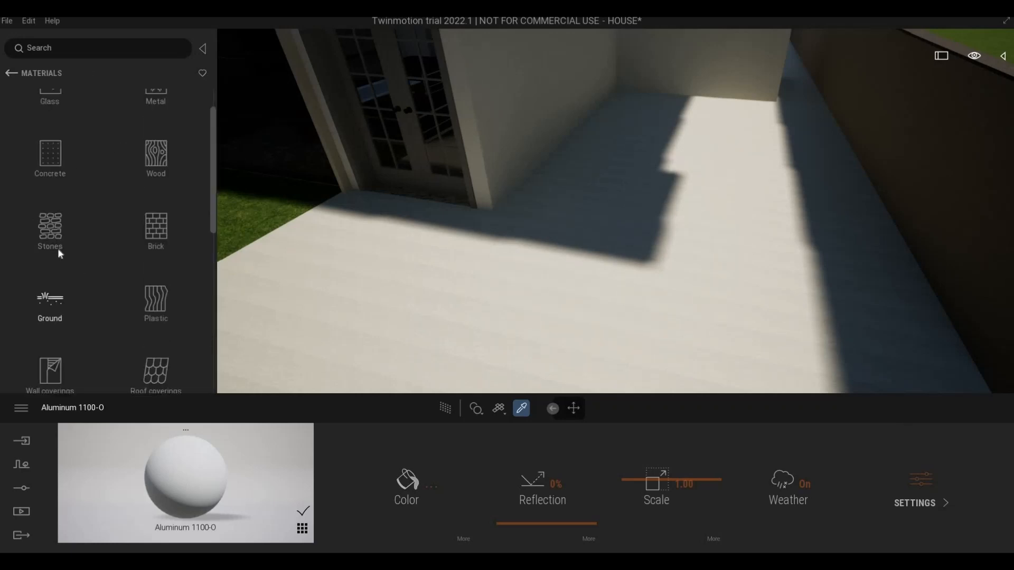
{"action": "left_click", "coordinate": [77, 233]}
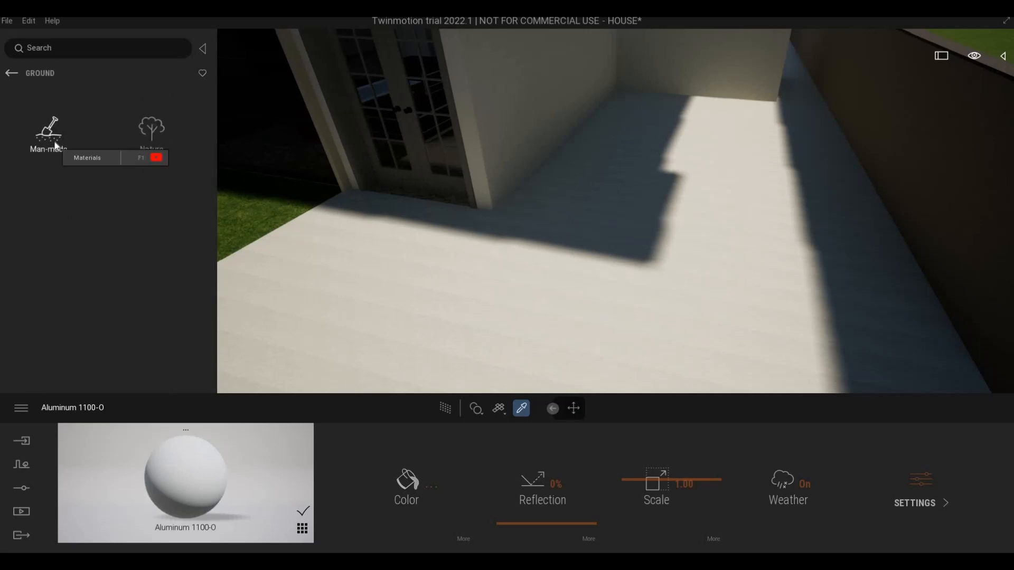
{"action": "left_click", "coordinate": [47, 132]}
{"action": "scroll", "coordinate": [169, 238], "scroll_direction": "down", "scroll_amount": 2}
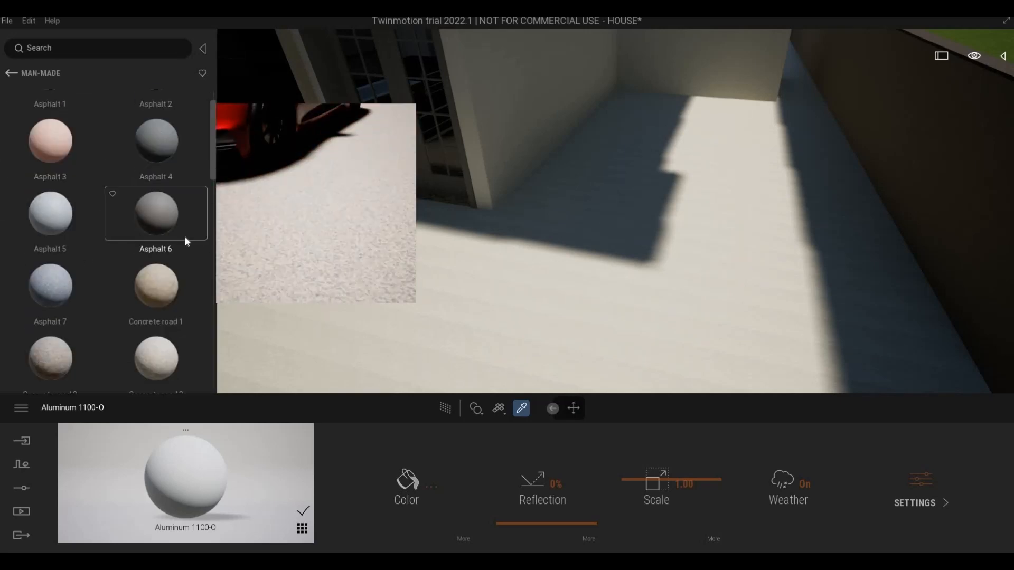
Step: Apply the Concrete road 3 material to the ground outside the front fence and set its scale to 3.99
{"action": "key", "text": "s"}
{"action": "key", "text": "s"}
{"action": "key", "text": "s"}
{"action": "key", "text": "s"}
{"action": "key", "text": "s"}
{"action": "key", "text": "s"}
{"action": "key", "text": "s"}
{"action": "key", "text": "s"}
{"action": "key", "text": "s"}
{"action": "key", "text": "s"}
{"action": "key", "text": "s"}
{"action": "key", "text": "s"}
{"action": "key", "text": "s"}
{"action": "key", "text": "s"}
{"action": "key", "text": "s"}
{"action": "key", "text": "s"}
{"action": "key", "text": "s"}
{"action": "key", "text": "s"}
{"action": "key", "text": "s"}
{"action": "key", "text": "s"}
{"action": "key", "text": "e"}
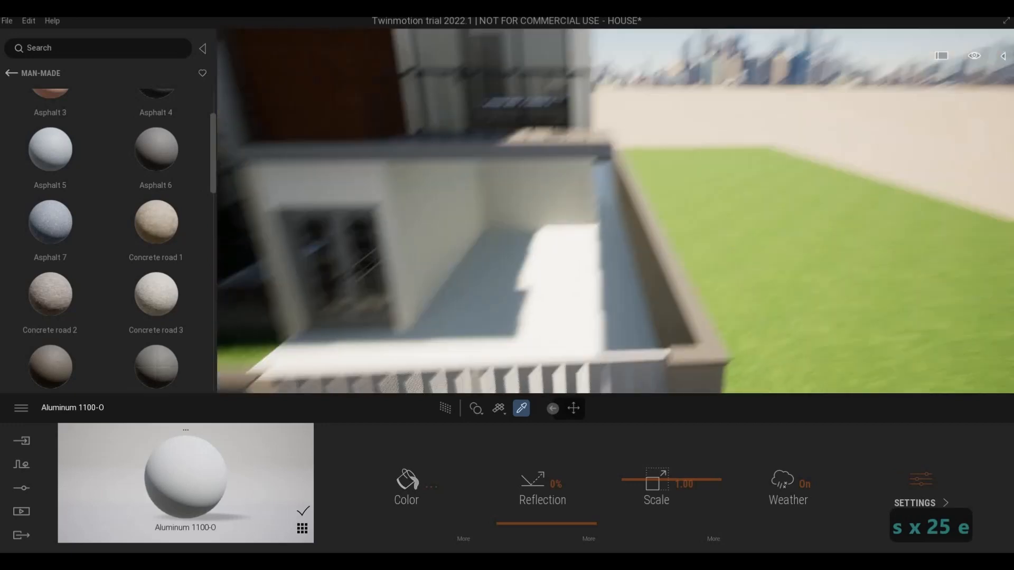
{"action": "key", "text": "s"}
{"action": "key", "text": "s"}
{"action": "key", "text": "a"}
{"action": "key", "text": "e"}
{"action": "key", "text": "w"}
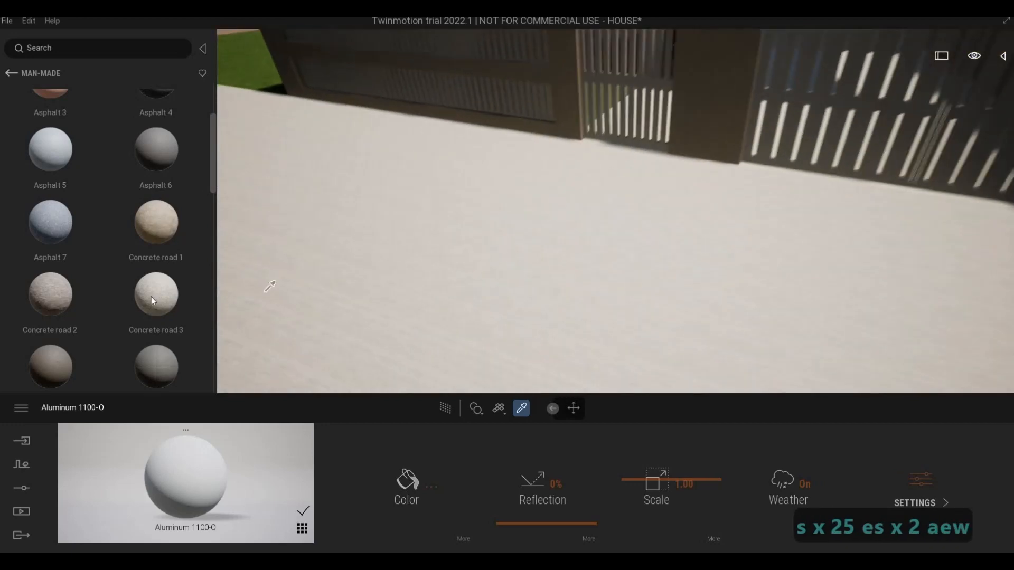
{"action": "mouse_move", "coordinate": [151, 297]}
{"action": "left_click_drag", "start_coordinate": [407, 263], "coordinate": [407, 262]}
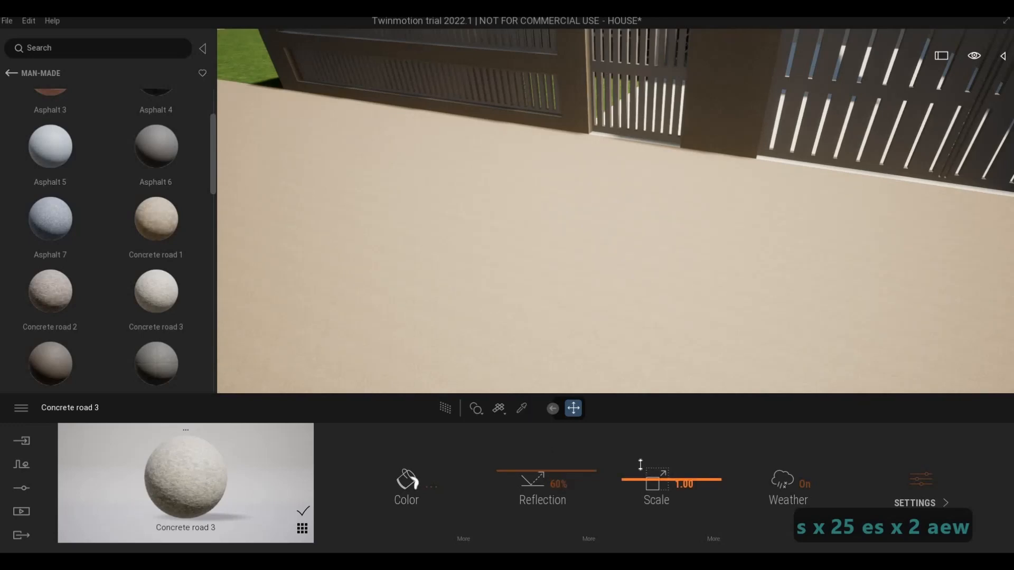
{"action": "left_click_drag", "start_coordinate": [640, 465], "coordinate": [641, 433]}
Step: Examine the ground surface outside along the slatted front fence and in front of the gates
{"action": "key", "text": "w"}
{"action": "key", "text": "q"}
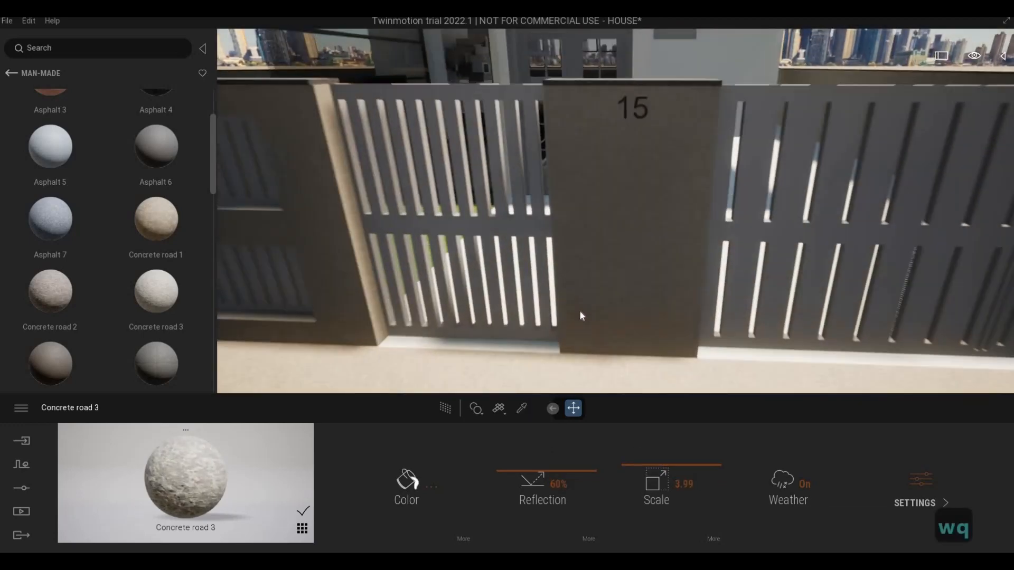
{"action": "key", "text": "w"}
{"action": "key", "text": "q"}
{"action": "key", "text": "w"}
{"action": "key", "text": "q"}
{"action": "key", "text": "w"}
{"action": "key", "text": "q"}
{"action": "key", "text": "w"}
{"action": "key", "text": "q"}
{"action": "key", "text": "w"}
{"action": "key", "text": "q"}
{"action": "key", "text": "w"}
{"action": "key", "text": "q"}
{"action": "key", "text": "w"}
{"action": "key", "text": "q"}
{"action": "key", "text": "w"}
{"action": "key", "text": "s"}
{"action": "key", "text": "e"}
{"action": "key", "text": "w"}
{"action": "key", "text": "s"}
{"action": "key", "text": "e"}
{"action": "key", "text": "w"}
{"action": "key", "text": "s"}
{"action": "key", "text": "e"}
{"action": "key", "text": "w"}
{"action": "key", "text": "s"}
{"action": "key", "text": "e"}
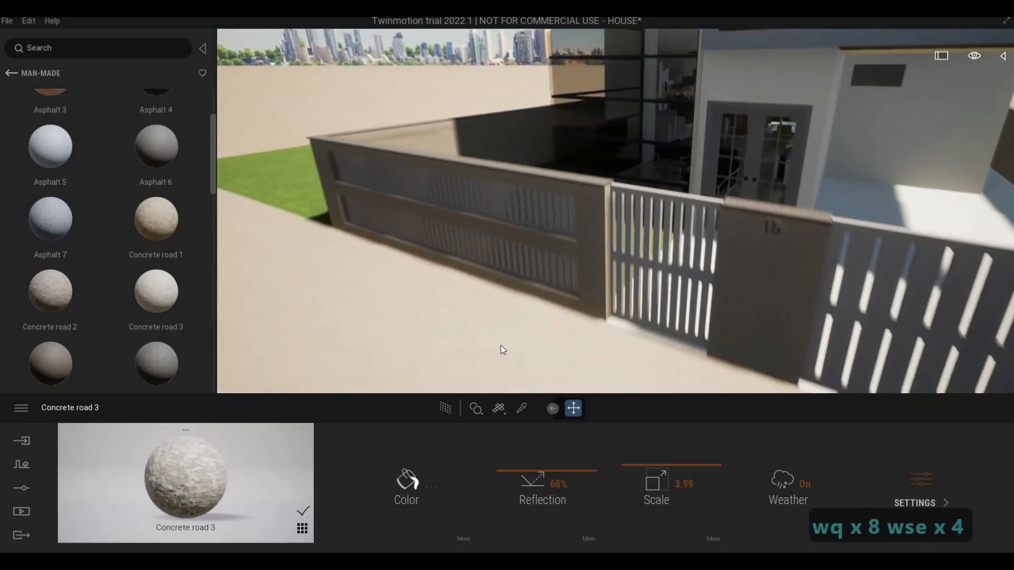
{"action": "key", "text": "w"}
{"action": "key", "text": "s"}
{"action": "key", "text": "e"}
{"action": "key", "text": "w"}
{"action": "key", "text": "s"}
{"action": "key", "text": "e"}
{"action": "key", "text": "w"}
{"action": "key", "text": "s"}
{"action": "key", "text": "e"}
{"action": "key", "text": "w"}
{"action": "key", "text": "s"}
{"action": "key", "text": "e"}
{"action": "key", "text": "w"}
{"action": "key", "text": "s"}
{"action": "key", "text": "e"}
{"action": "key", "text": "w"}
{"action": "key", "text": "s"}
{"action": "key", "text": "e"}
{"action": "key", "text": "w"}
{"action": "key", "text": "s"}
{"action": "key", "text": "e"}
{"action": "key", "text": "w"}
{"action": "key", "text": "s"}
{"action": "key", "text": "e"}
{"action": "key", "text": "w"}
{"action": "key", "text": "s"}
{"action": "key", "text": "e"}
{"action": "key", "text": "w"}
{"action": "key", "text": "s"}
{"action": "key", "text": "e"}
{"action": "key", "text": "w"}
{"action": "key", "text": "s"}
{"action": "key", "text": "e"}
{"action": "key", "text": "w"}
{"action": "key", "text": "w"}
{"action": "key", "text": "q"}
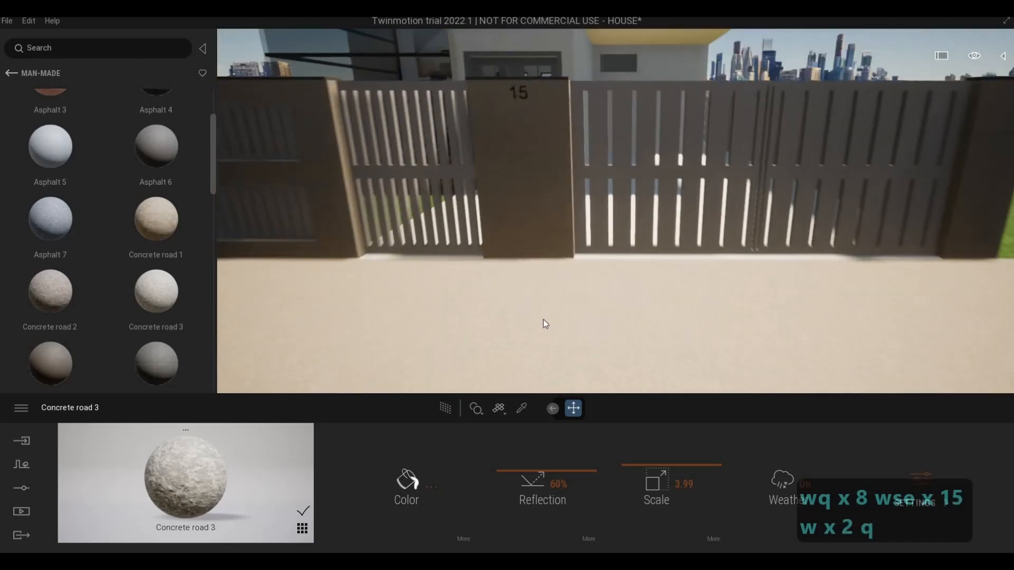
Step: Try the Pavement tiles material on the driveway inside the fence at a scale of 2.91
{"action": "key", "text": "q"}
{"action": "key", "text": "q"}
{"action": "key", "text": "s"}
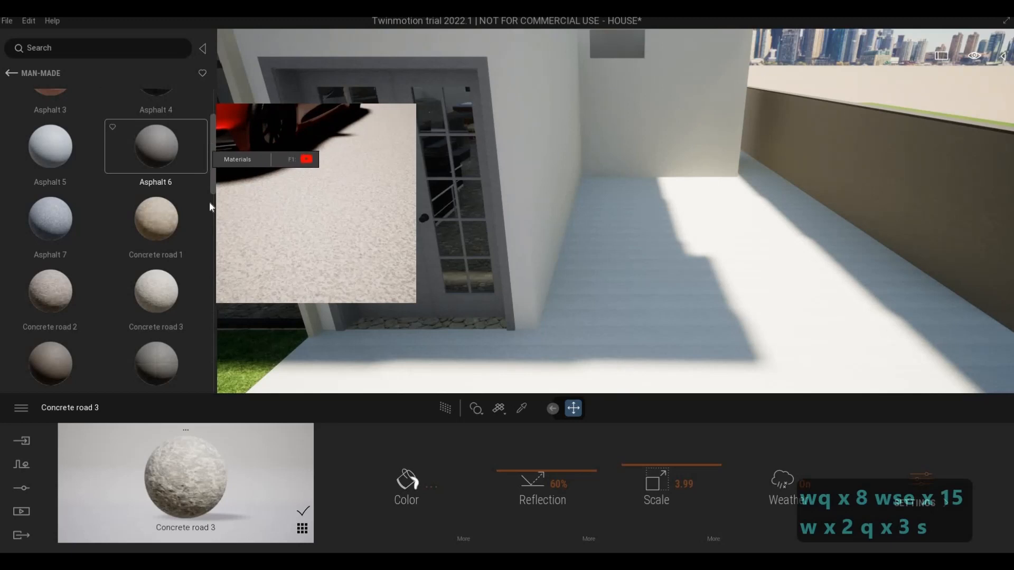
{"action": "left_click_drag", "start_coordinate": [210, 206], "coordinate": [210, 295]}
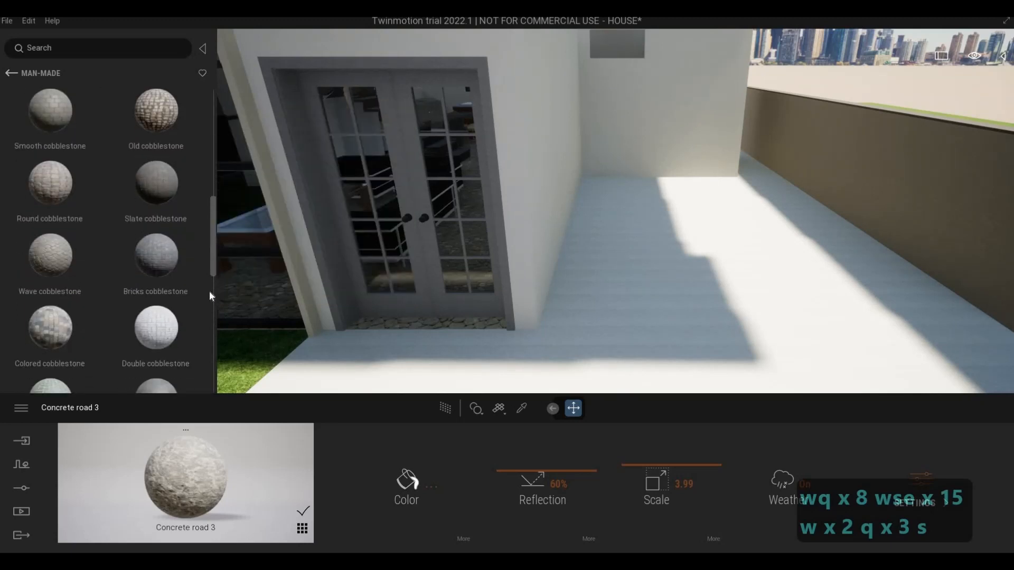
{"action": "scroll", "coordinate": [210, 292], "scroll_direction": "down", "scroll_amount": 5}
{"action": "scroll", "coordinate": [203, 331], "scroll_direction": "down", "scroll_amount": 3}
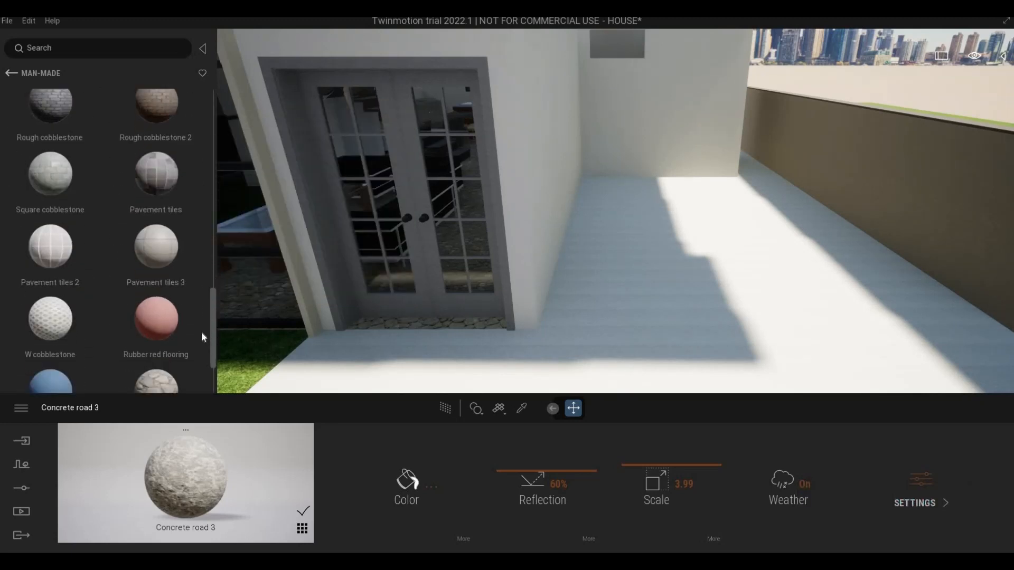
{"action": "left_click_drag", "start_coordinate": [147, 152], "coordinate": [578, 330]}
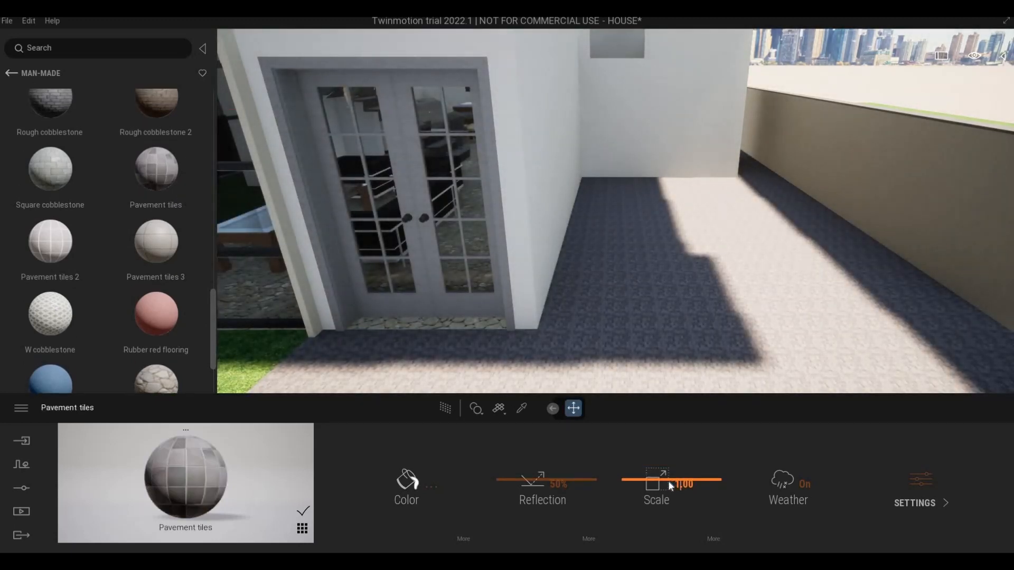
{"action": "left_click_drag", "start_coordinate": [668, 470], "coordinate": [668, 461]}
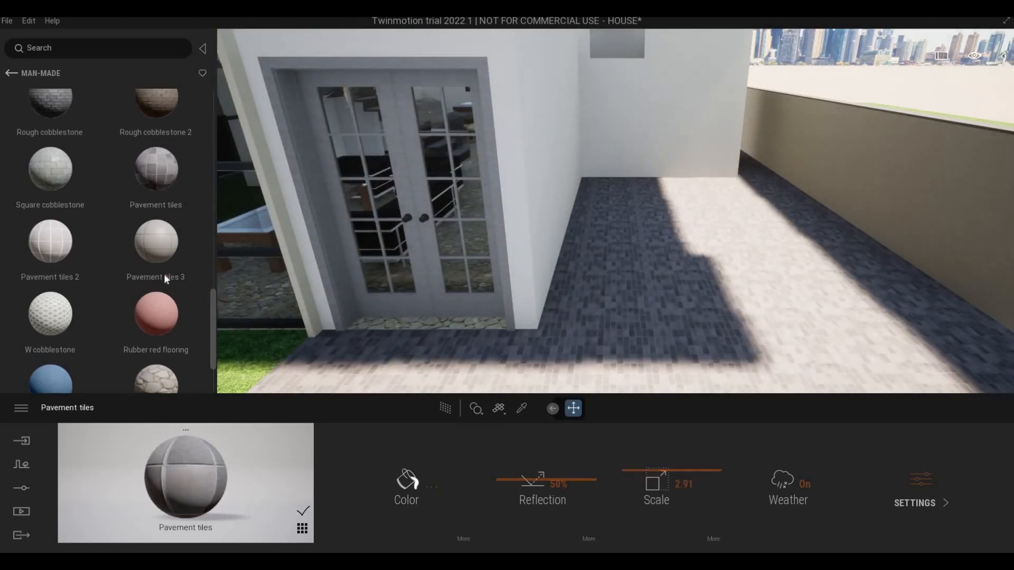
Step: Look through the other pavement and cobblestone materials for a driveway alternative
{"action": "scroll", "coordinate": [158, 248], "scroll_direction": "down", "scroll_amount": 1}
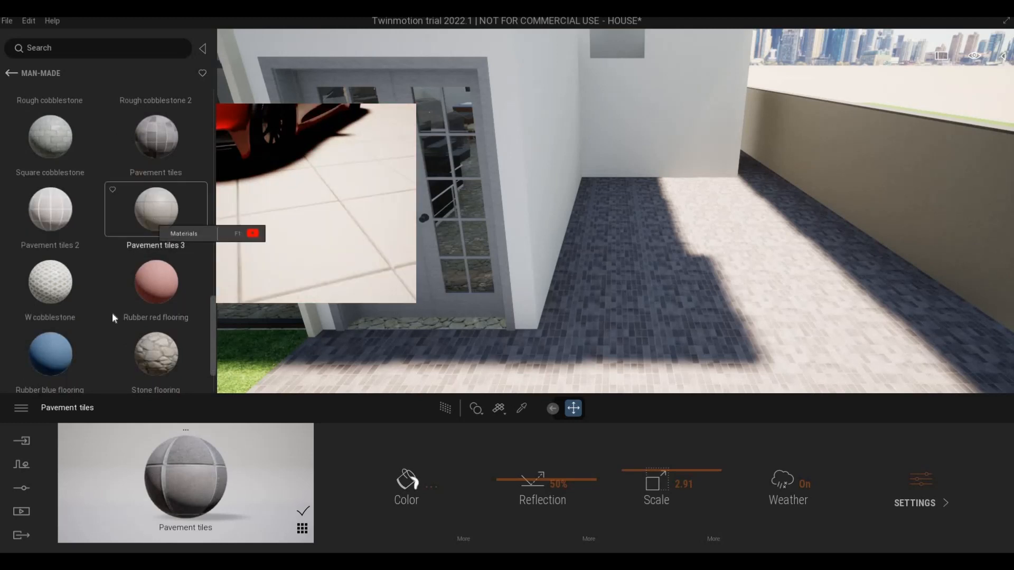
{"action": "scroll", "coordinate": [139, 337], "scroll_direction": "down", "scroll_amount": 3}
{"action": "scroll", "coordinate": [47, 195], "scroll_direction": "up", "scroll_amount": 2}
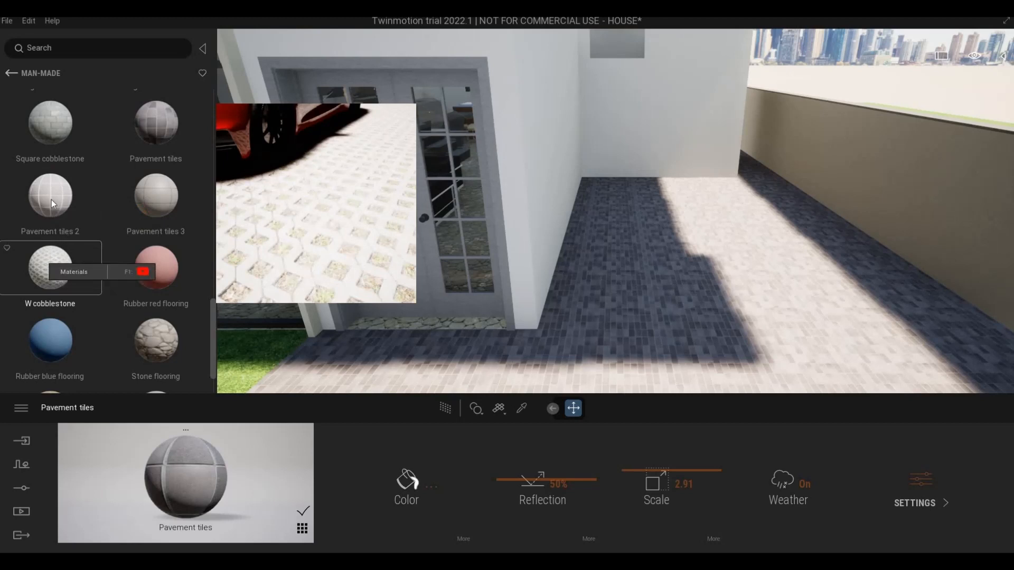
{"action": "scroll", "coordinate": [51, 198], "scroll_direction": "up", "scroll_amount": 2}
{"action": "scroll", "coordinate": [127, 168], "scroll_direction": "up", "scroll_amount": 1}
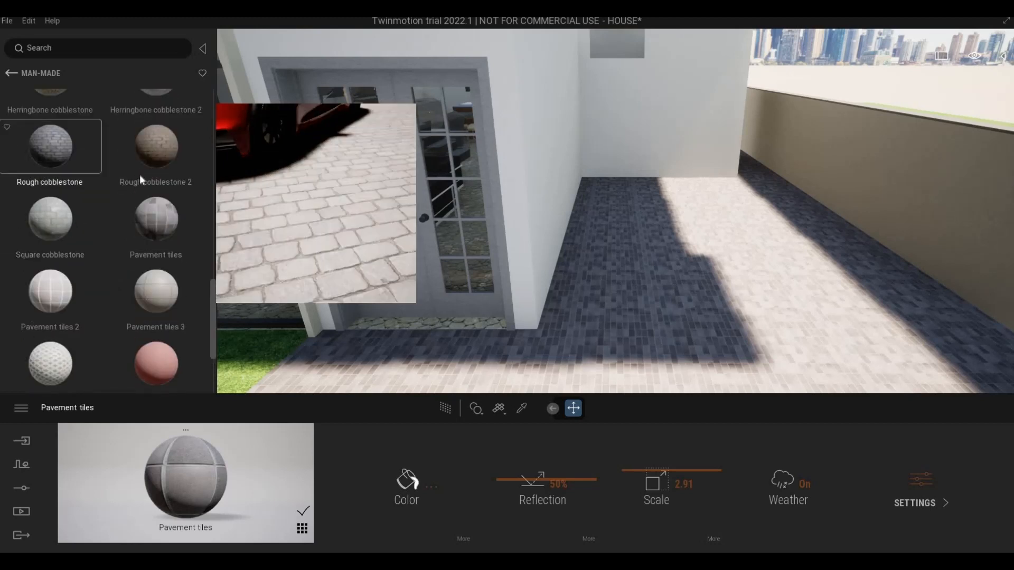
{"action": "scroll", "coordinate": [62, 157], "scroll_direction": "up", "scroll_amount": 3}
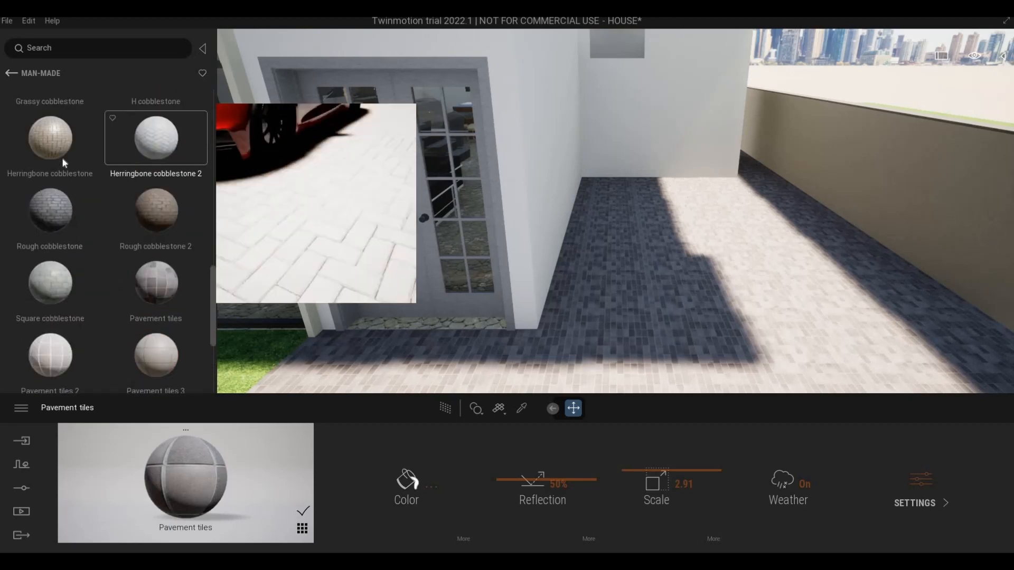
Step: Open the Slab category of the Quixel Megascans concrete surfaces
{"action": "left_click", "coordinate": [10, 75]}
{"action": "left_click", "coordinate": [11, 75]}
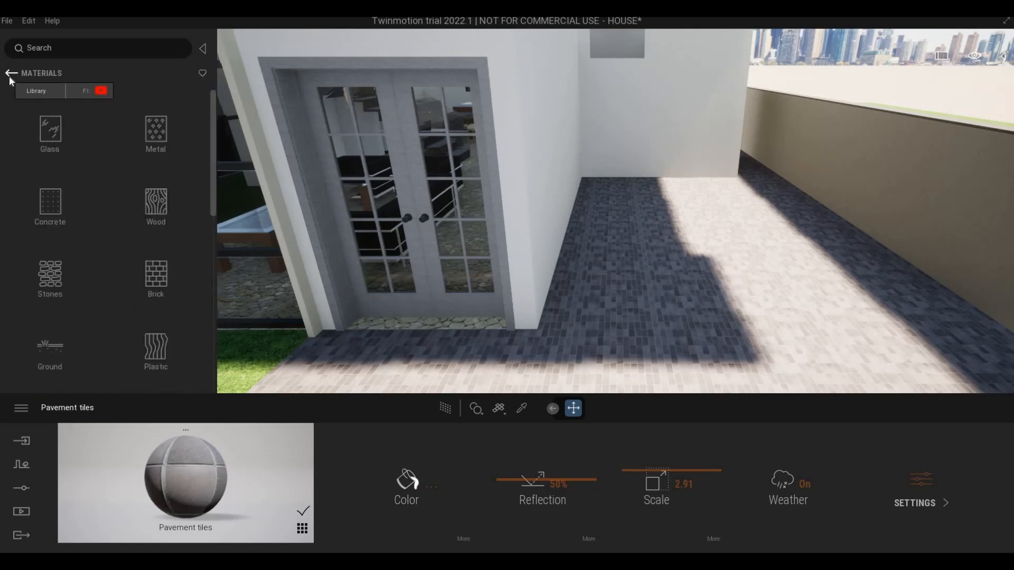
{"action": "left_click", "coordinate": [10, 75]}
{"action": "left_click", "coordinate": [155, 280]}
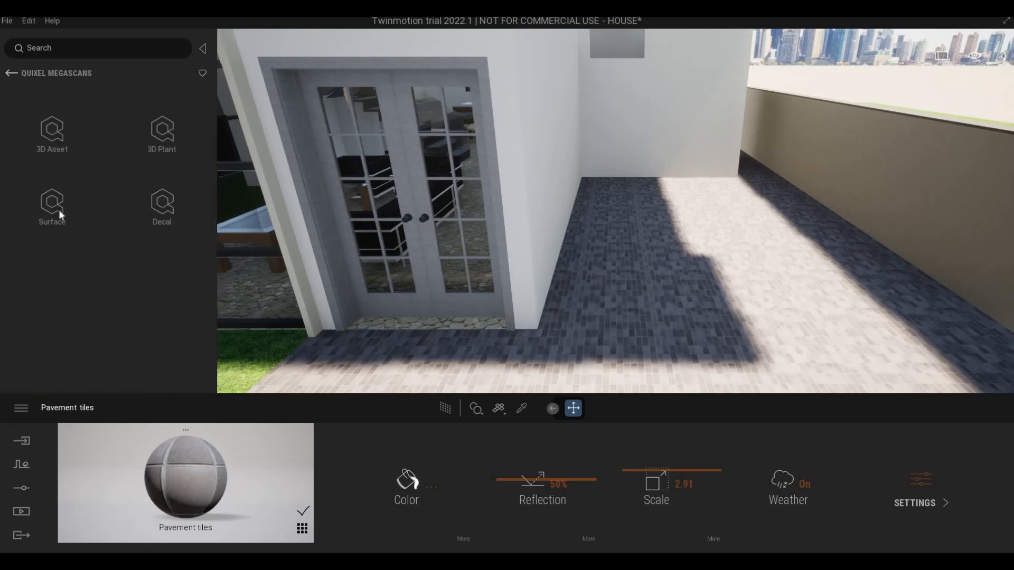
{"action": "left_click", "coordinate": [59, 211]}
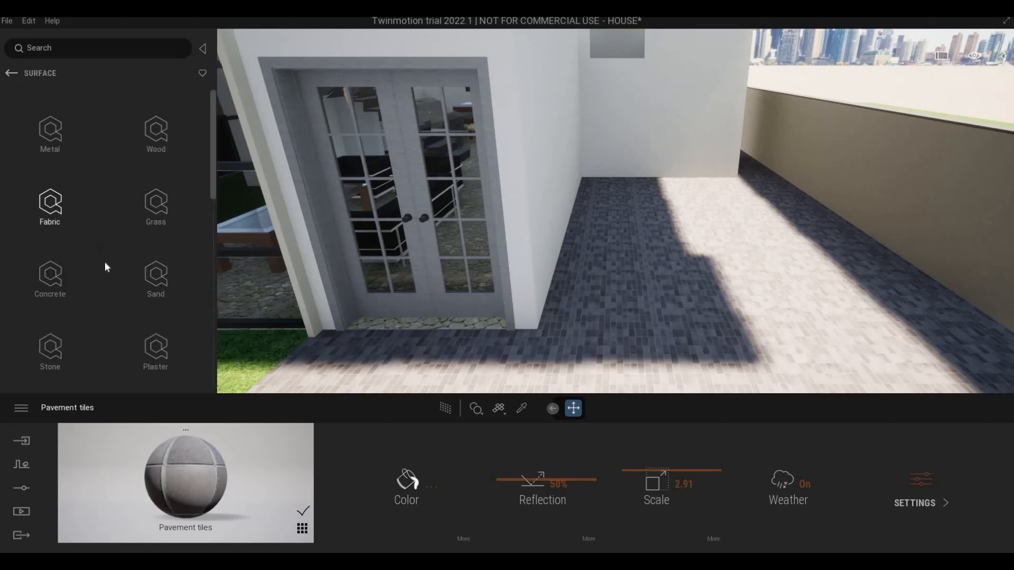
{"action": "left_click", "coordinate": [58, 280]}
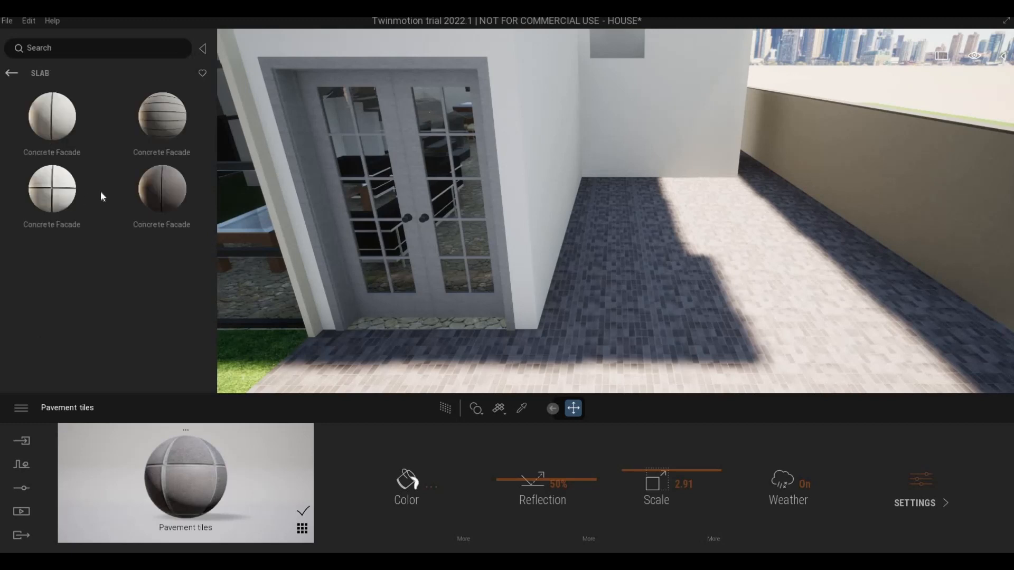
Step: Look through the slab and rough concrete surfaces for a suitable driveway paving
{"action": "scroll", "coordinate": [113, 307], "scroll_direction": "down", "scroll_amount": 4}
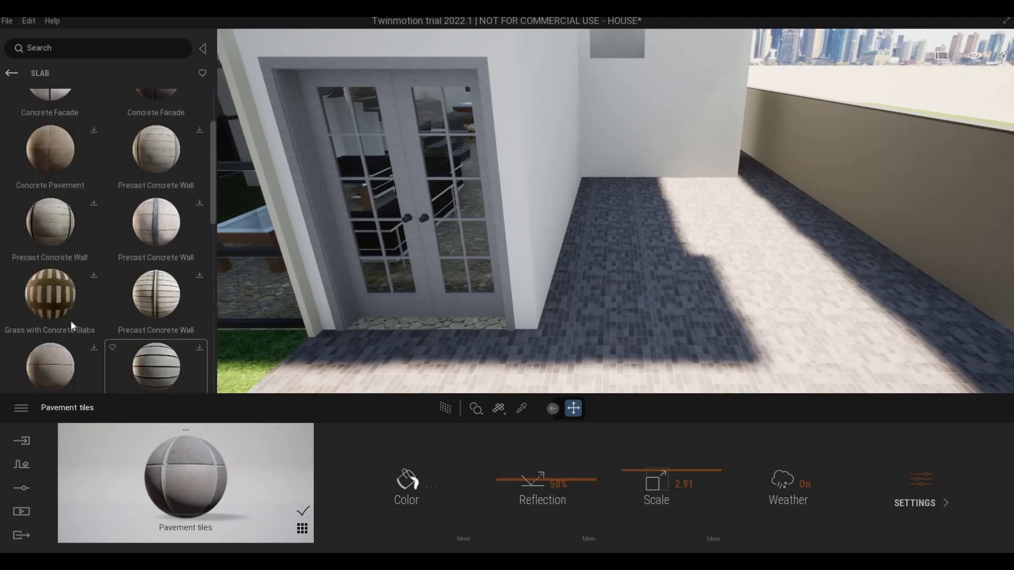
{"action": "scroll", "coordinate": [76, 327], "scroll_direction": "up", "scroll_amount": 5}
{"action": "left_click", "coordinate": [13, 77]}
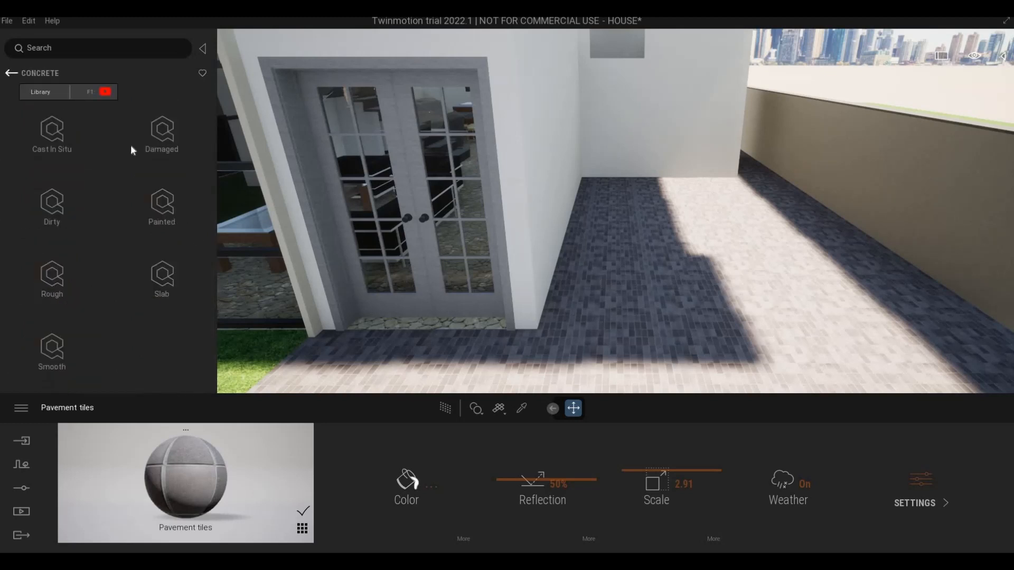
{"action": "left_click", "coordinate": [68, 287]}
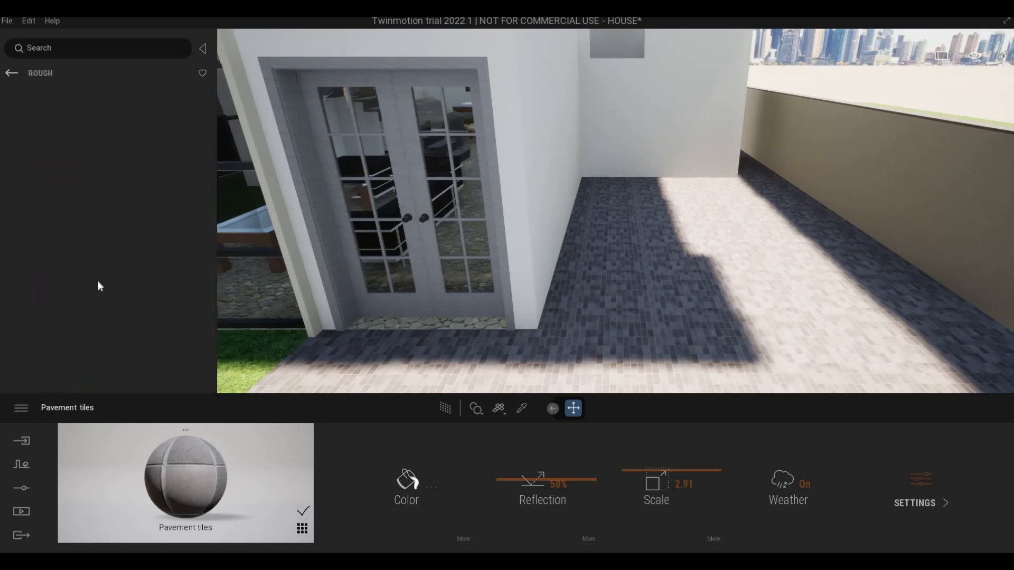
{"action": "left_click", "coordinate": [9, 75]}
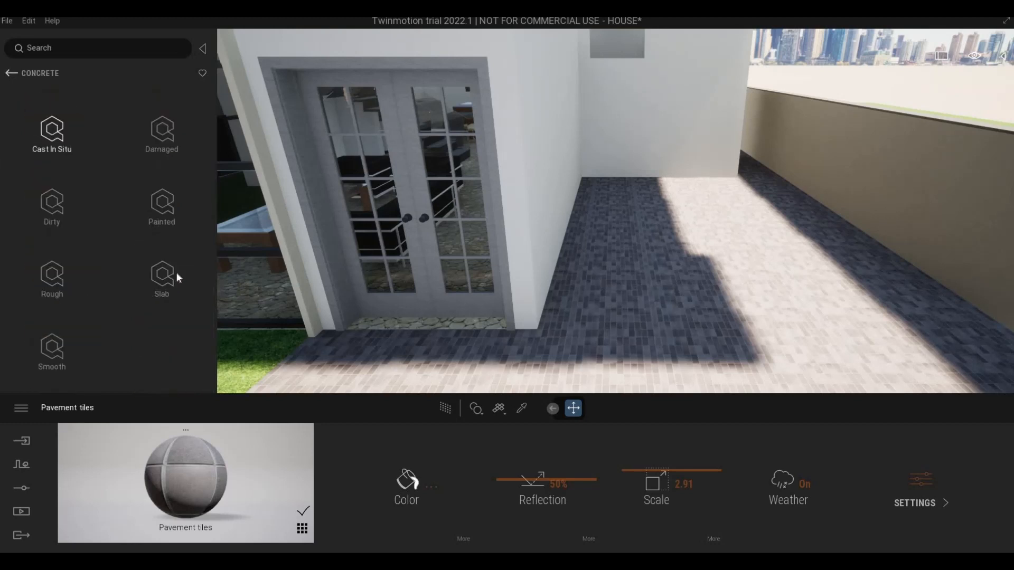
Step: Apply the light Concrete Facade slab surface with crossing joints to the driveway and set its scale to 3.02
{"action": "left_click", "coordinate": [168, 270]}
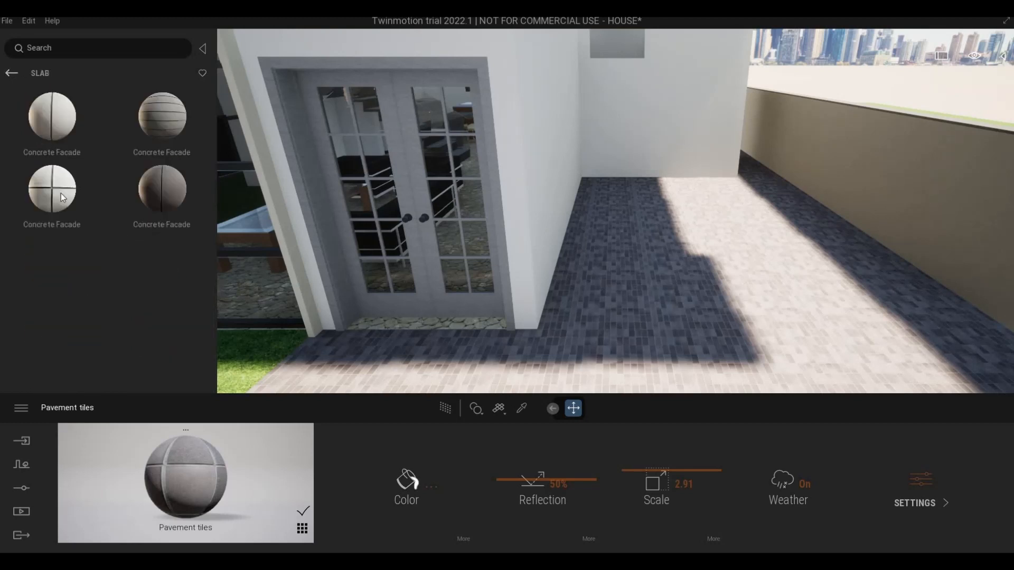
{"action": "left_click_drag", "start_coordinate": [616, 346], "coordinate": [690, 342]}
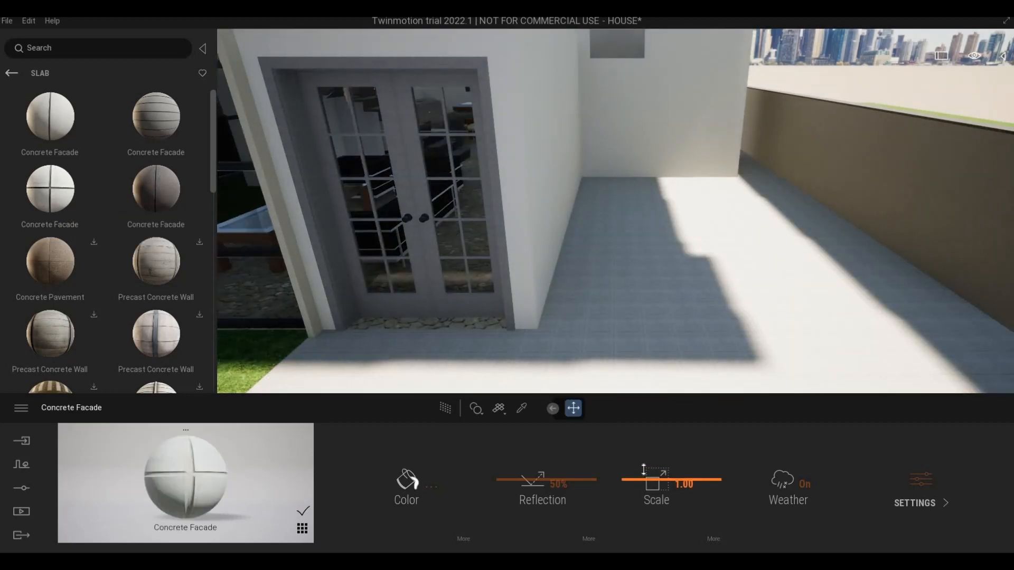
{"action": "left_click_drag", "start_coordinate": [643, 469], "coordinate": [643, 469]}
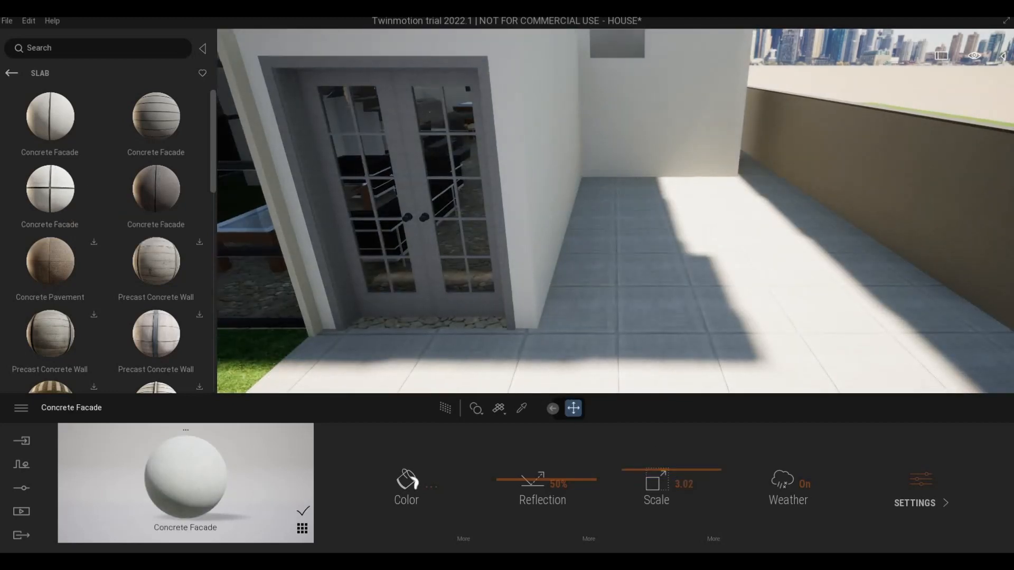
Step: Examine the slab joints on the driveway from the entrance doors to the back wall of the carport
{"action": "key", "text": "a"}
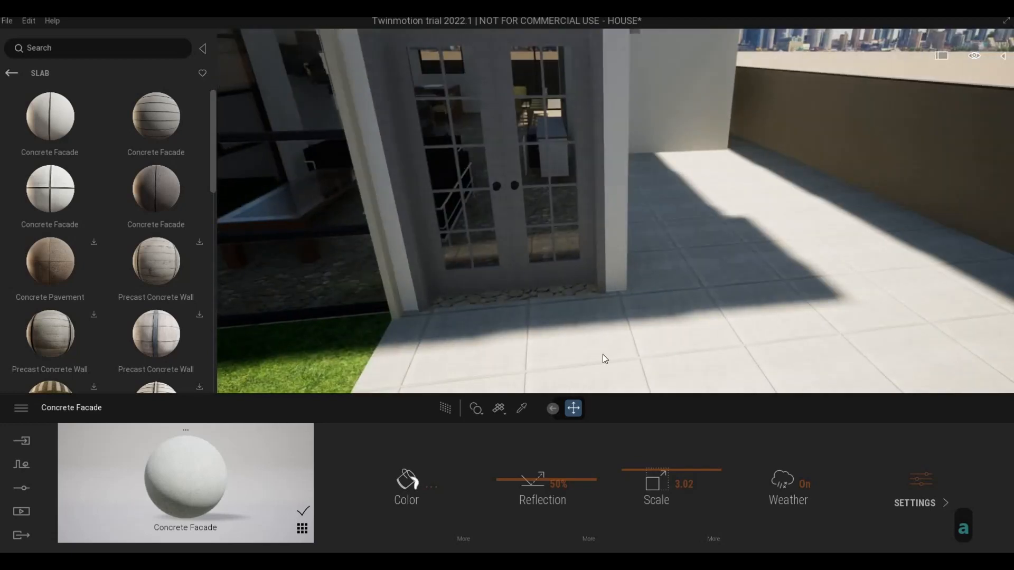
{"action": "key", "text": "e"}
{"action": "key", "text": "w"}
{"action": "key", "text": "q"}
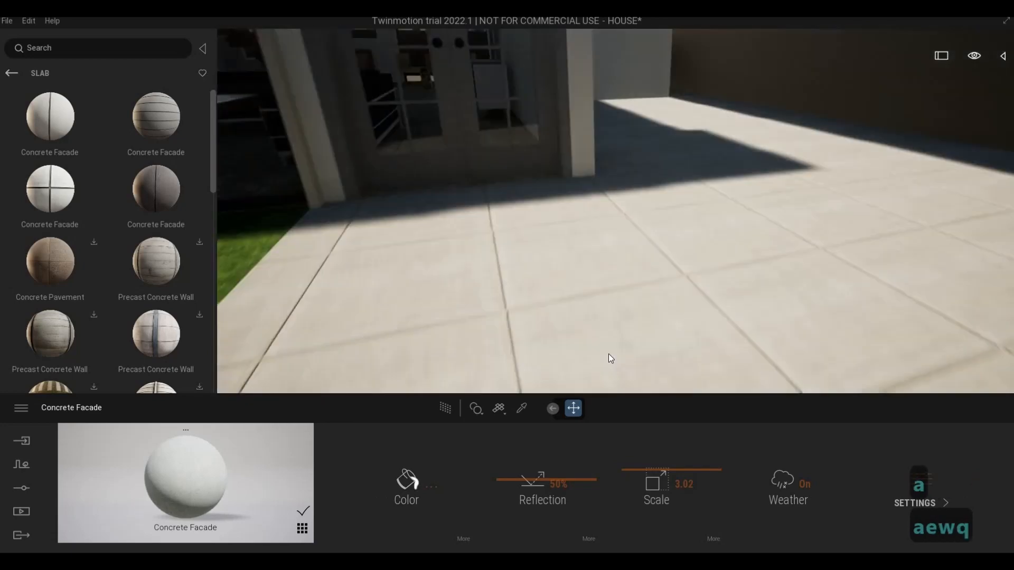
{"action": "key", "text": "w"}
{"action": "key", "text": "d"}
{"action": "key", "text": "w"}
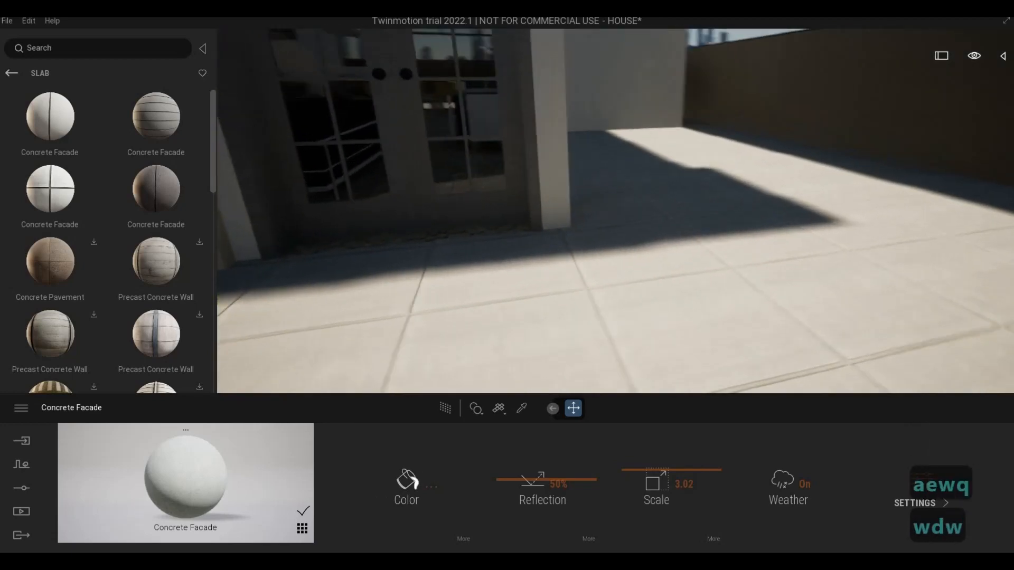
{"action": "key", "text": "d"}
{"action": "key", "text": "d"}
{"action": "key", "text": "w"}
{"action": "key", "text": "d"}
{"action": "key", "text": "q"}
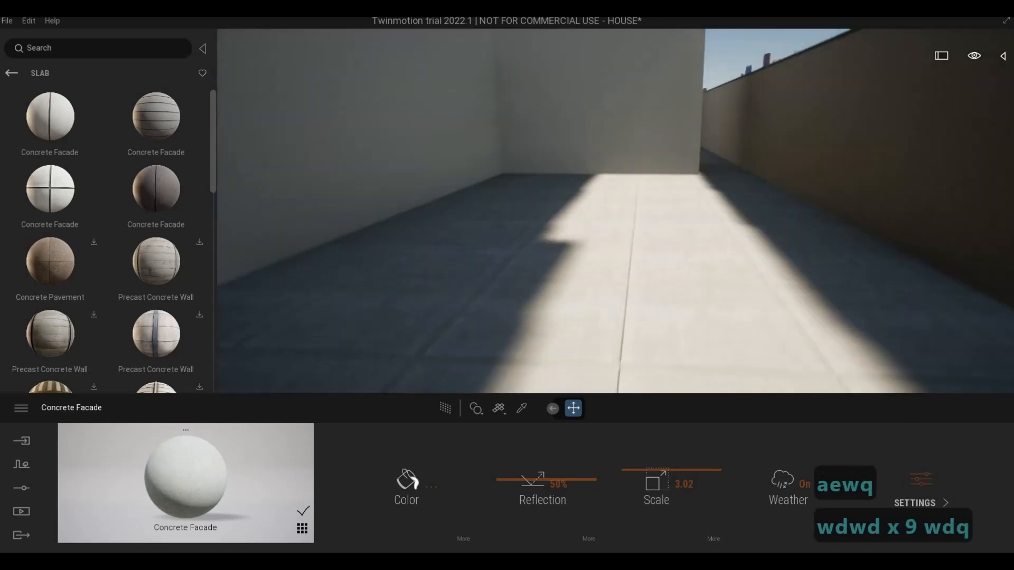
{"action": "key", "text": "d"}
{"action": "key", "text": "a"}
Step: Examine the lawn edge along the driveway and the grass beside the glazed living room
{"action": "key", "text": "w"}
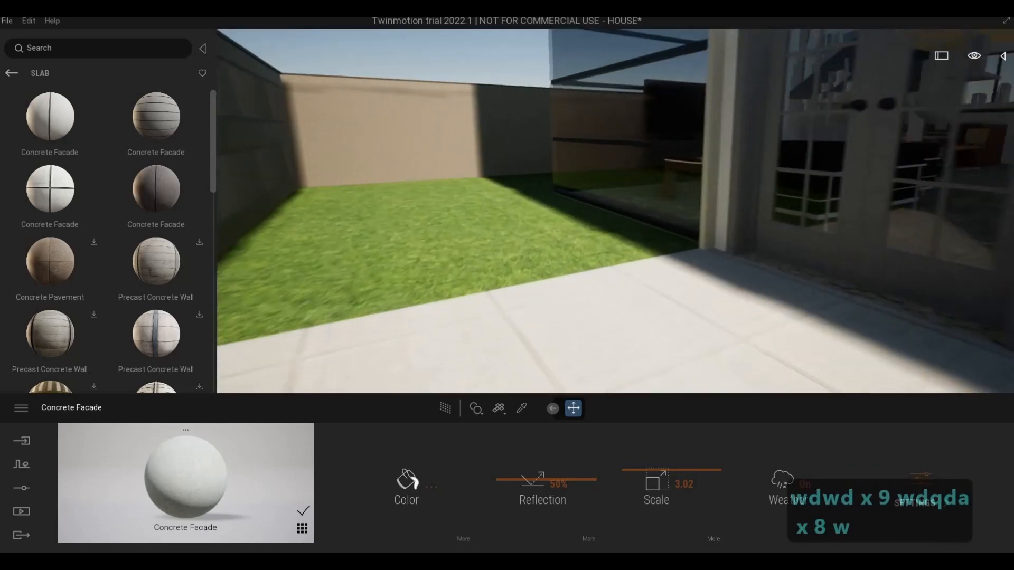
{"action": "key", "text": "w"}
{"action": "key", "text": "w"}
{"action": "key", "text": "a"}
{"action": "key", "text": "w"}
{"action": "key", "text": "a"}
{"action": "key", "text": "a"}
{"action": "key", "text": "s"}
{"action": "key", "text": "q"}
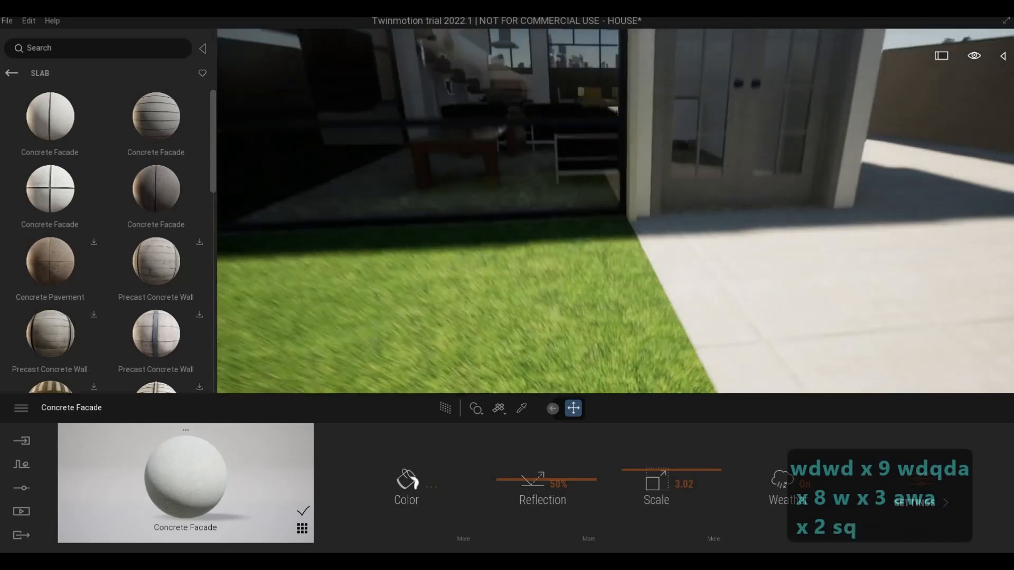
{"action": "key", "text": "s"}
{"action": "key", "text": "q"}
{"action": "key", "text": "a"}
{"action": "key", "text": "a"}
{"action": "key", "text": "a"}
{"action": "key", "text": "a"}
{"action": "key", "text": "a"}
{"action": "key", "text": "a"}
{"action": "key", "text": "a"}
{"action": "key", "text": "a"}
{"action": "key", "text": "a"}
{"action": "key", "text": "a"}
{"action": "key", "text": "a"}
{"action": "key", "text": "a"}
{"action": "key", "text": "a"}
{"action": "key", "text": "a"}
{"action": "key", "text": "a"}
{"action": "key", "text": "a"}
{"action": "key", "text": "a"}
{"action": "key", "text": "a"}
{"action": "key", "text": "a"}
{"action": "key", "text": "a"}
{"action": "key", "text": "a"}
{"action": "key", "text": "a"}
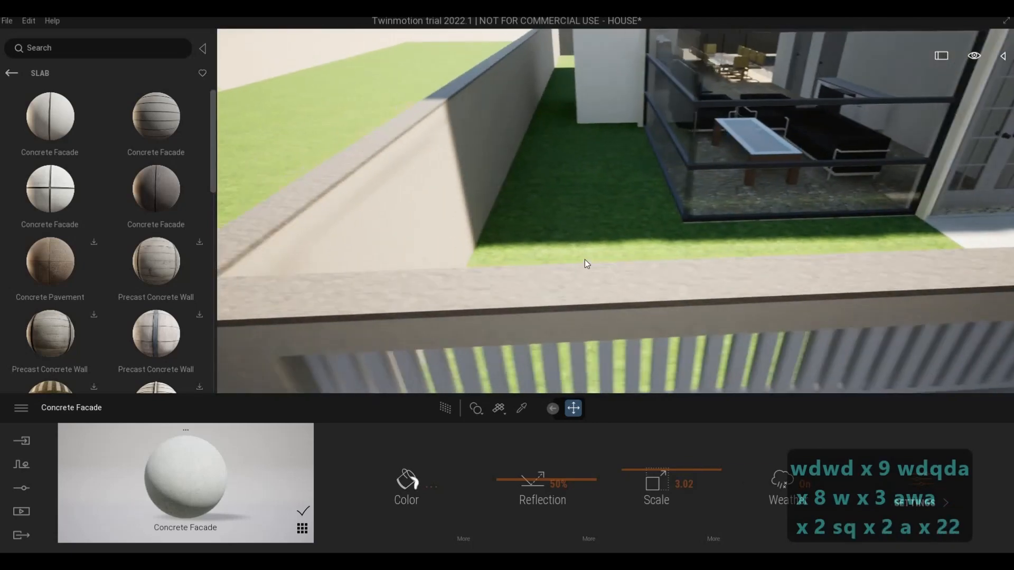
Step: Select the lawn inside the front fence and show the scene's object tree
{"action": "key", "text": "s"}
{"action": "key", "text": "s"}
{"action": "key", "text": "s"}
{"action": "key", "text": "s"}
{"action": "key", "text": "s"}
{"action": "key", "text": "s"}
{"action": "key", "text": "s"}
{"action": "key", "text": "s"}
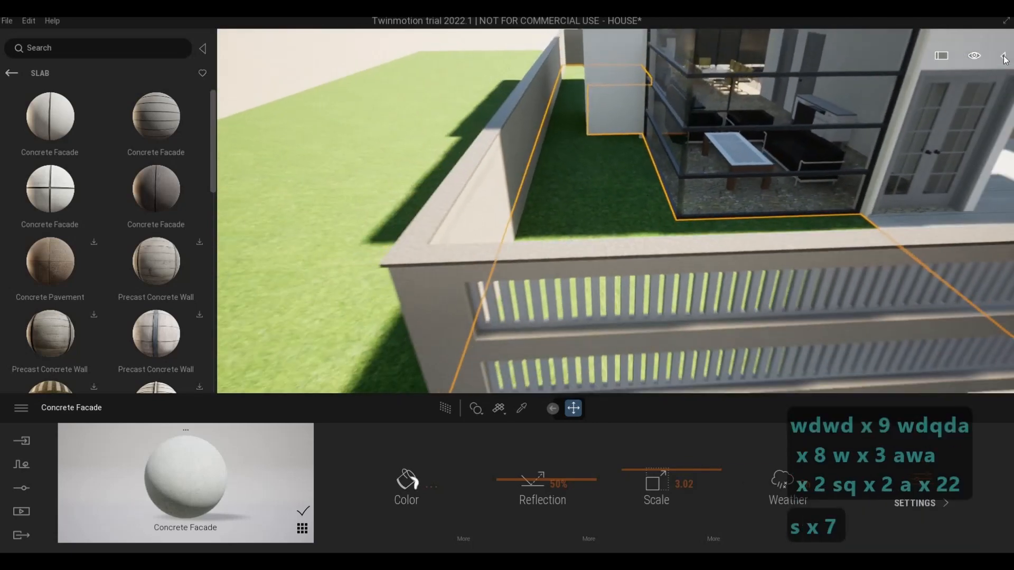
{"action": "left_click", "coordinate": [1002, 56]}
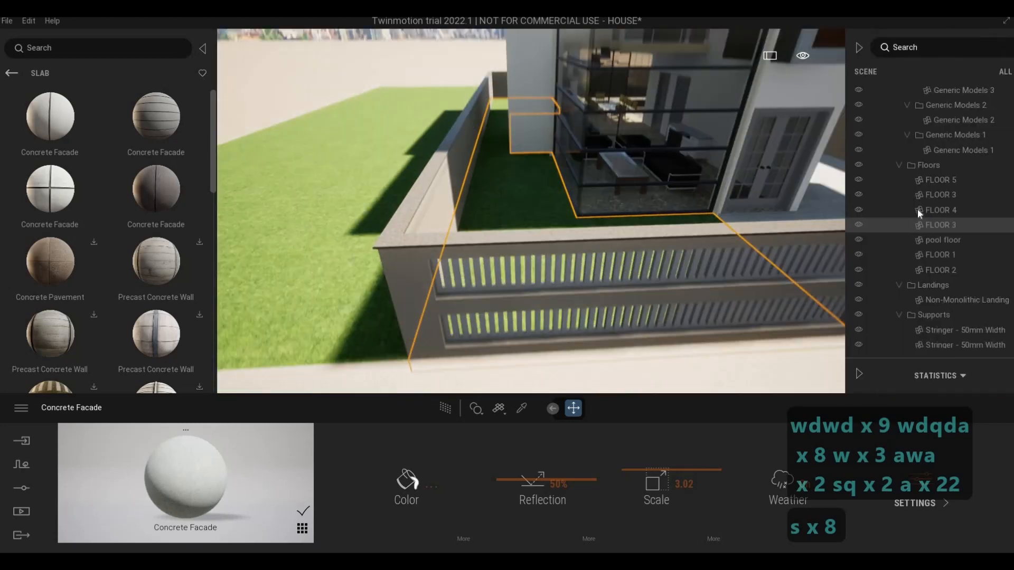
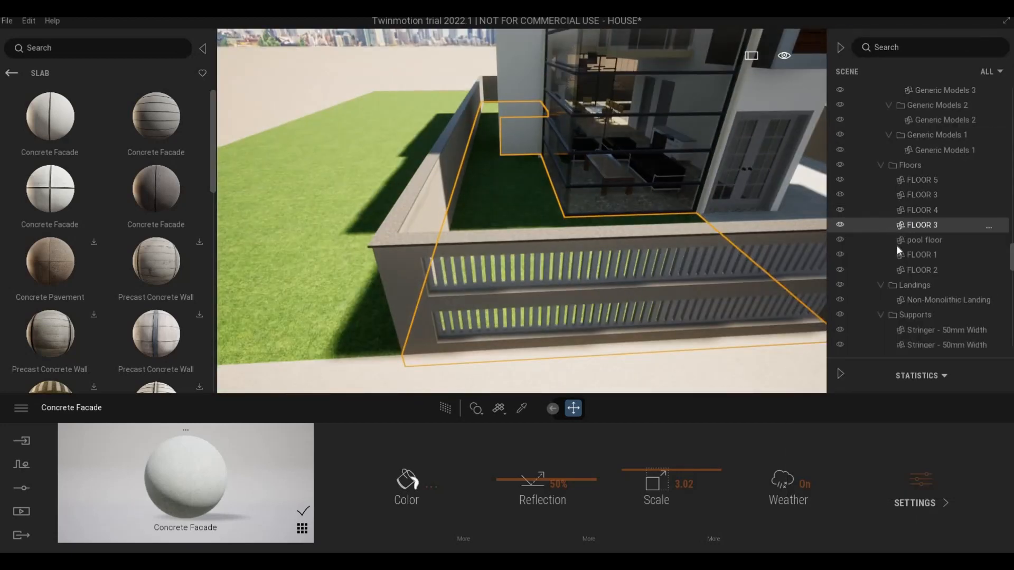
{"action": "right_click", "coordinate": [901, 227]}
{"action": "left_click", "coordinate": [892, 361]}
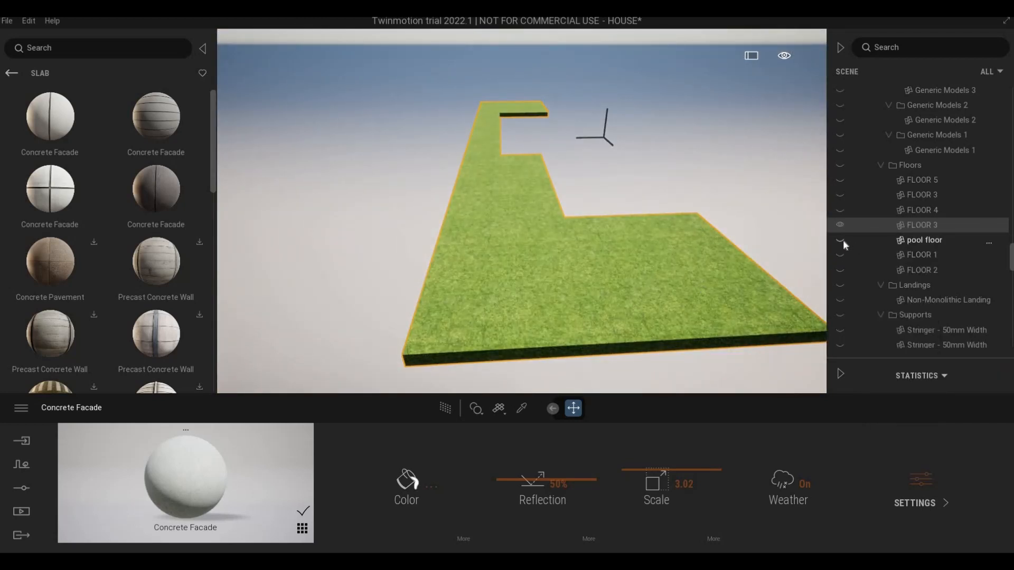
{"action": "left_click", "coordinate": [841, 210]}
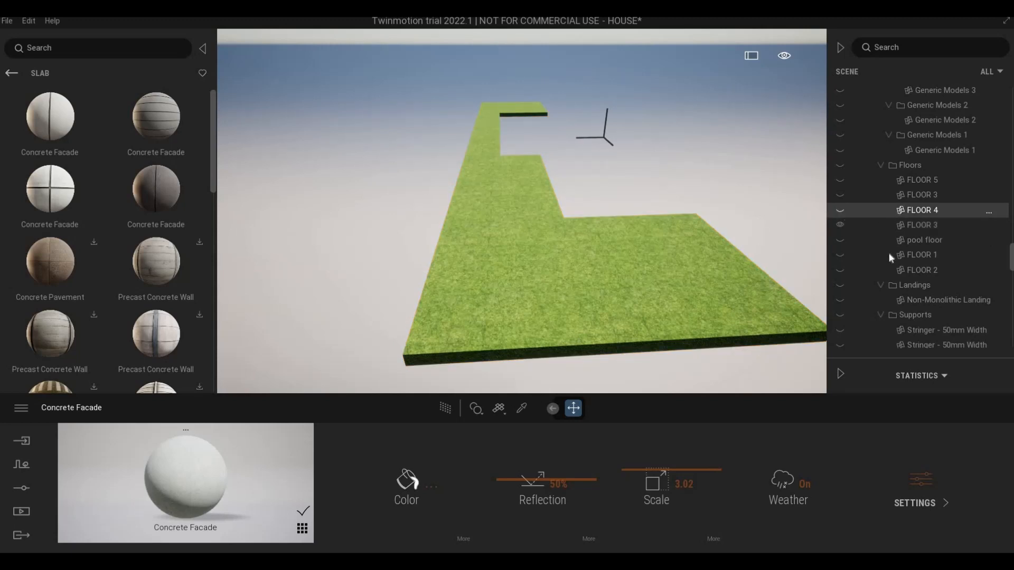
{"action": "right_click", "coordinate": [897, 211]}
{"action": "left_click", "coordinate": [888, 344]}
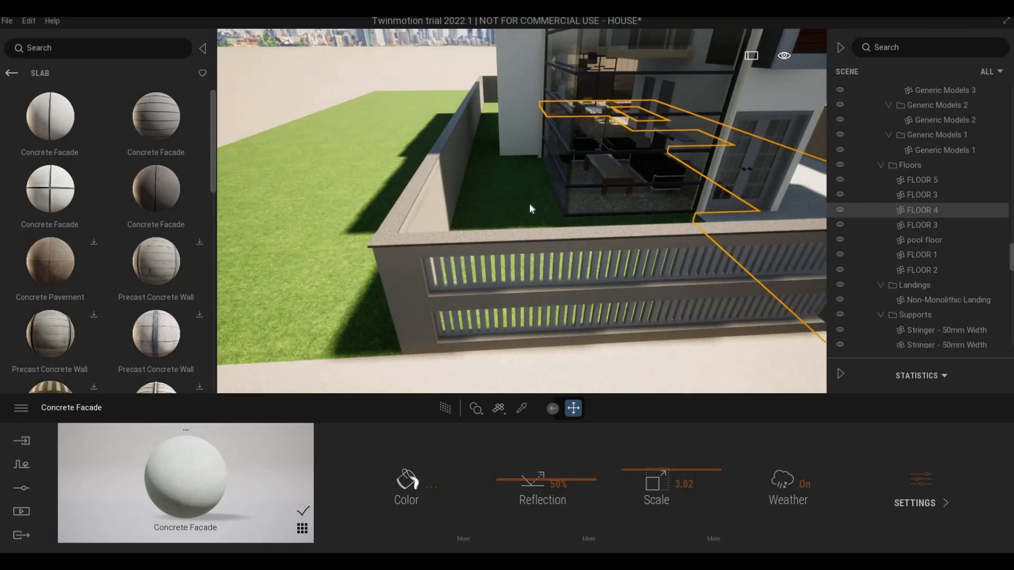
Step: Isolate the two lawn floors named FLOOR 3 from the rest of the model and clear the selection
{"action": "double_click", "coordinate": [919, 194]}
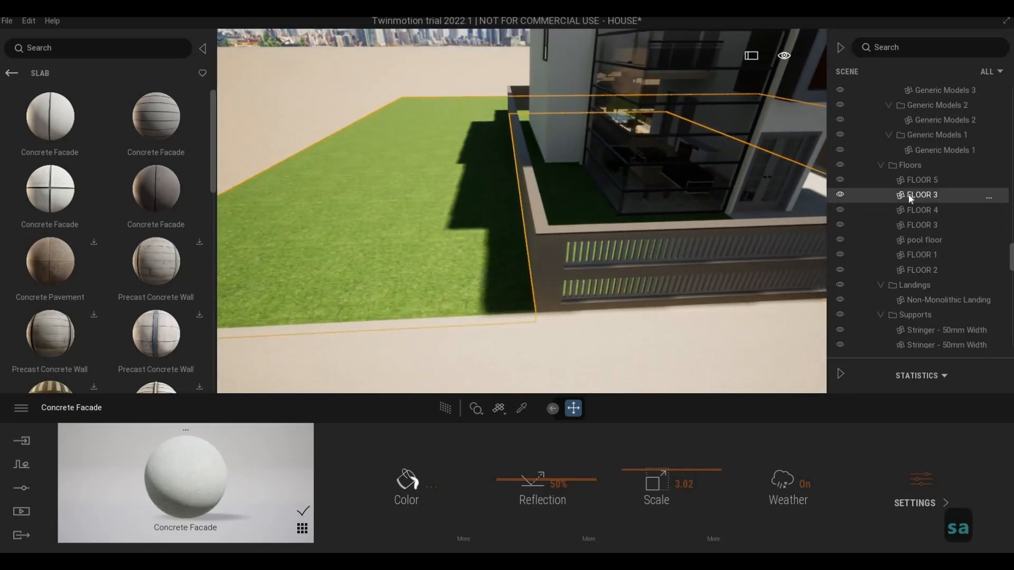
{"action": "left_click", "coordinate": [906, 225], "text": "ctrl"}
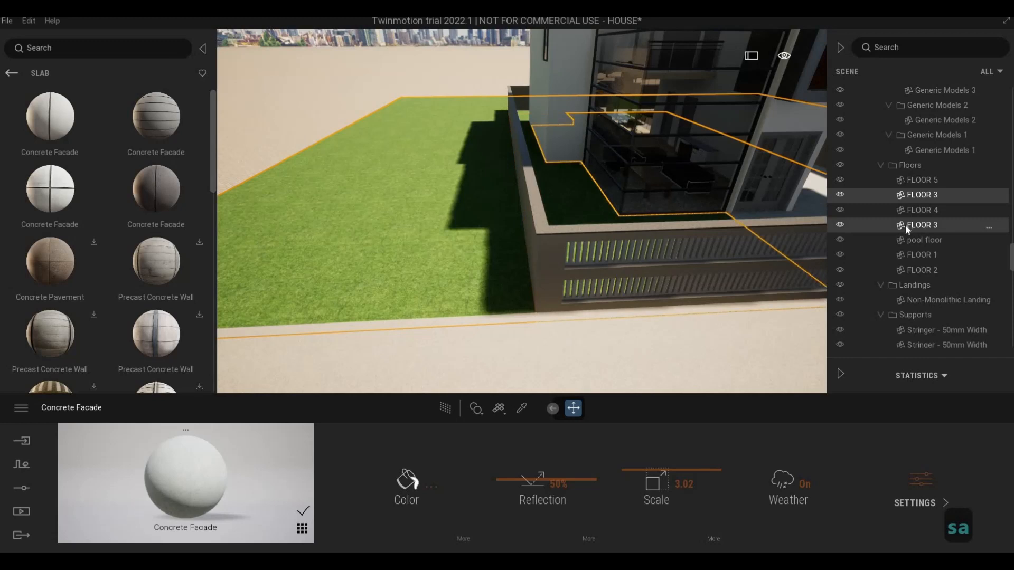
{"action": "right_click", "coordinate": [916, 199]}
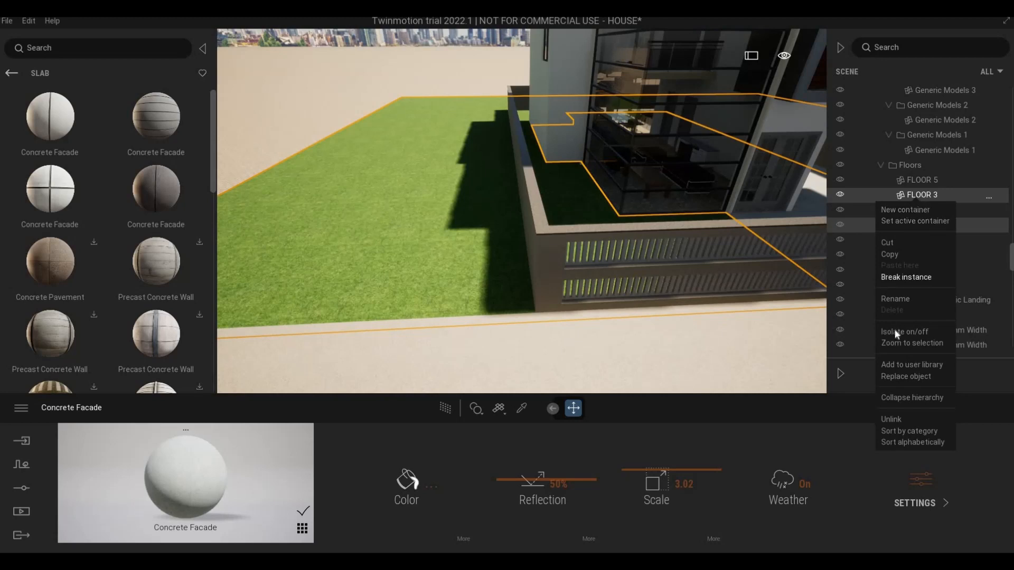
{"action": "left_click", "coordinate": [888, 331]}
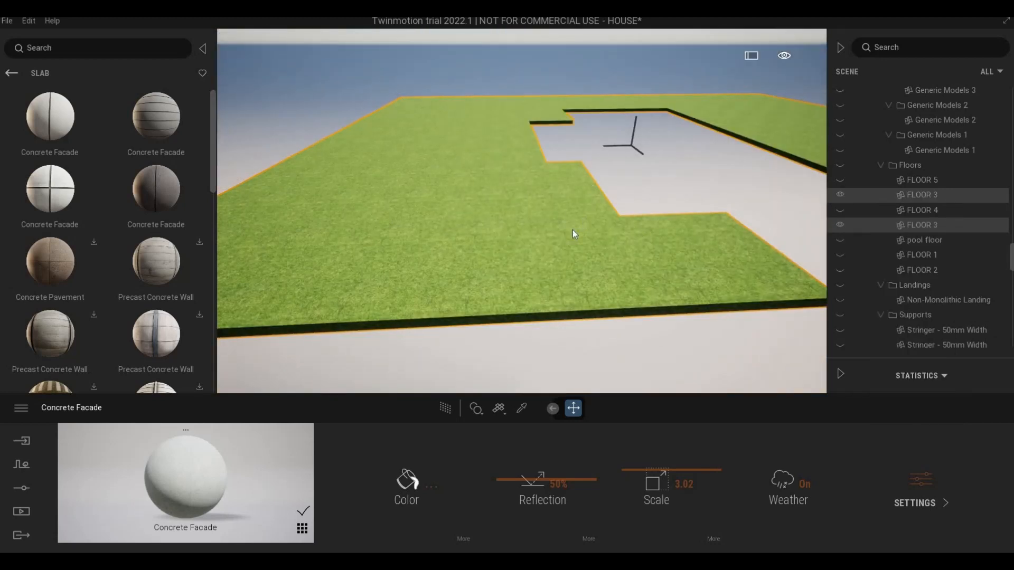
{"action": "key", "text": "s"}
{"action": "key", "text": "s"}
{"action": "key", "text": "s"}
{"action": "key", "text": "s"}
{"action": "key", "text": "s"}
{"action": "key", "text": "s"}
{"action": "key", "text": "s"}
{"action": "key", "text": "a"}
{"action": "key", "text": "a"}
{"action": "key", "text": "a"}
{"action": "key", "text": "a"}
{"action": "key", "text": "a"}
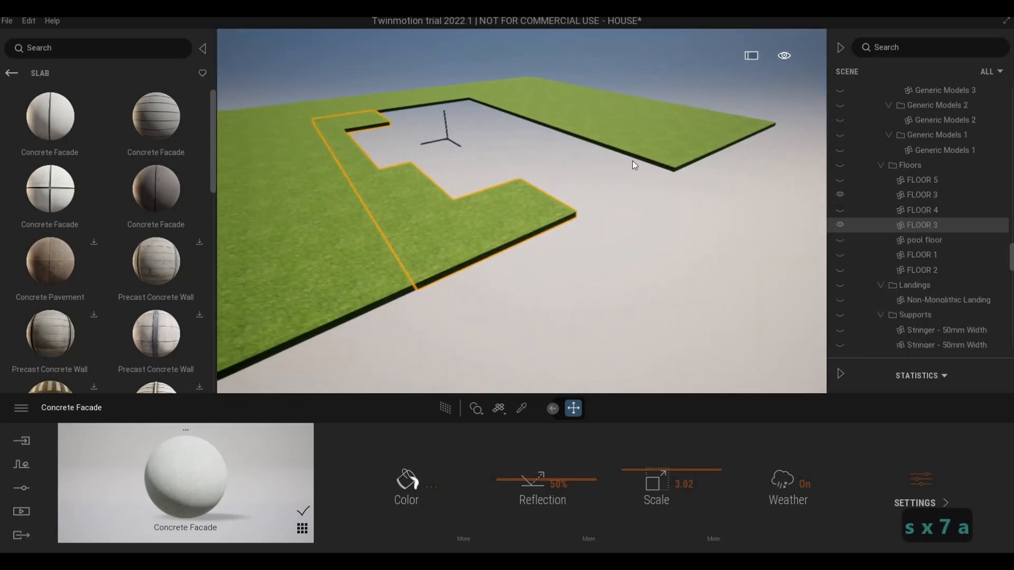
{"action": "key", "text": "e"}
{"action": "key", "text": "Escape"}
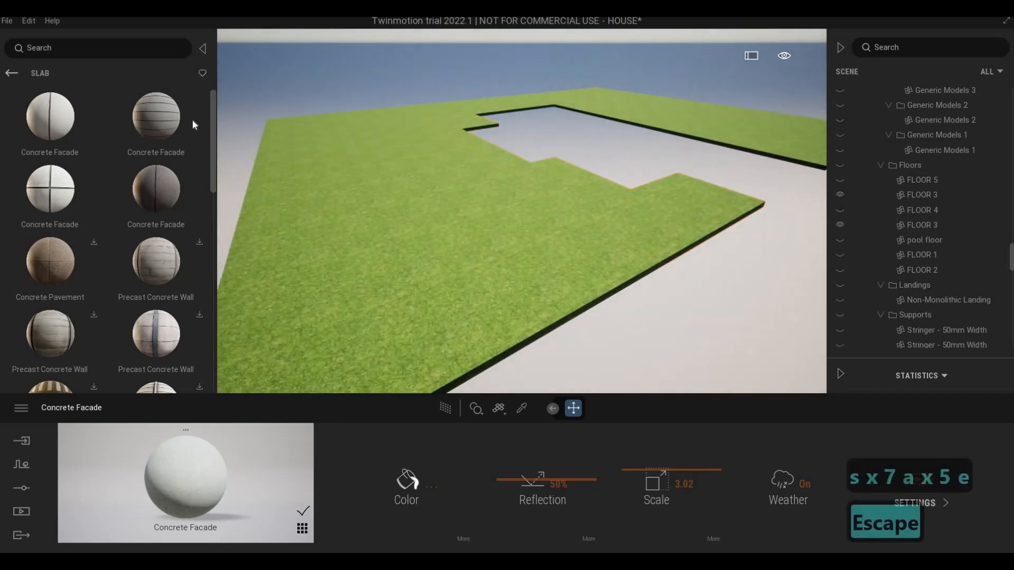
Step: Start vegetation painting and show the Grass and flowers models of the library
{"action": "key", "text": "s"}
{"action": "key", "text": "s"}
{"action": "key", "text": "s"}
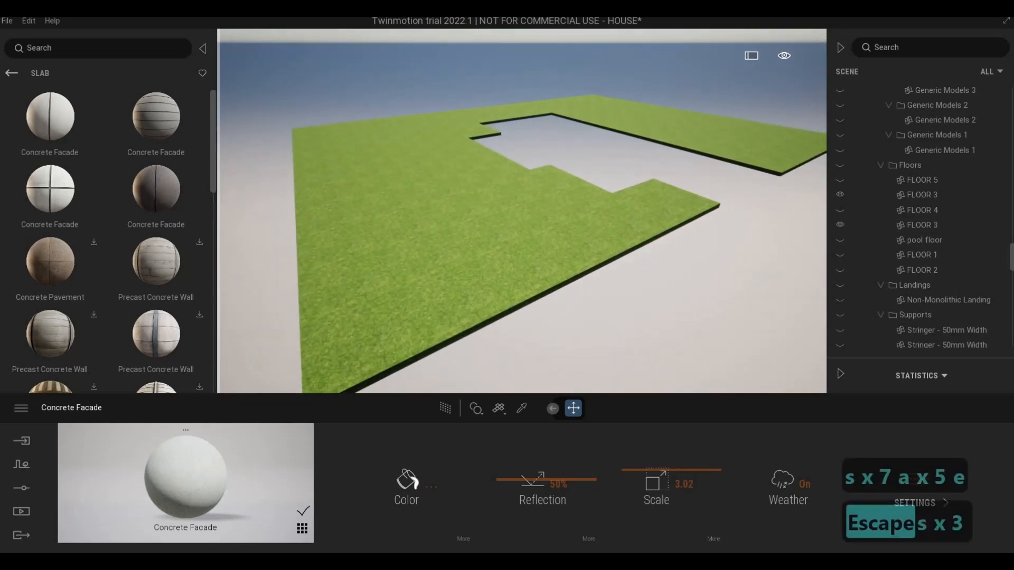
{"action": "left_click", "coordinate": [11, 72]}
{"action": "left_click", "coordinate": [22, 464]}
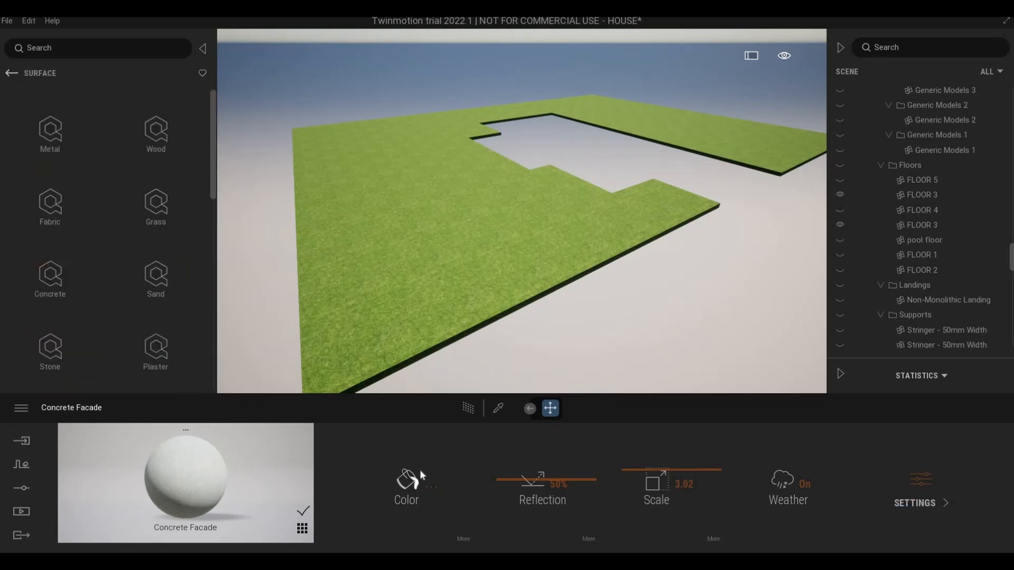
{"action": "left_click", "coordinate": [443, 492]}
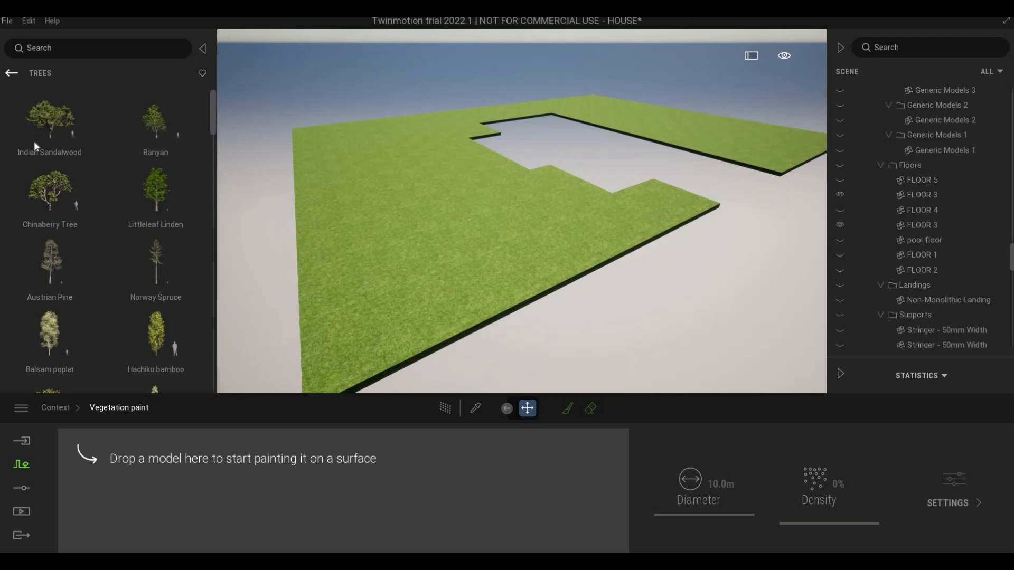
{"action": "left_click", "coordinate": [12, 73]}
{"action": "left_click", "coordinate": [49, 290]}
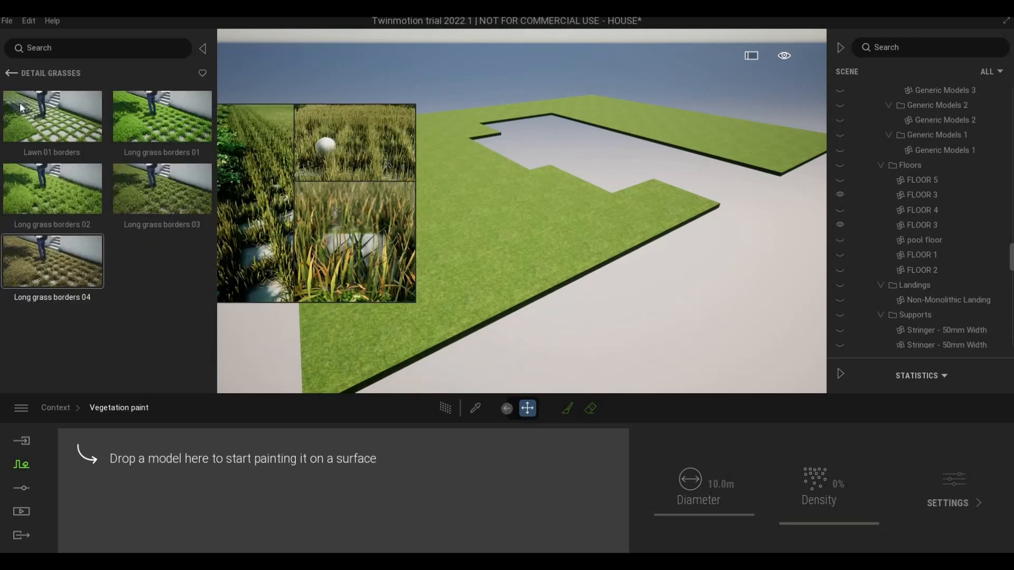
{"action": "left_click", "coordinate": [11, 74]}
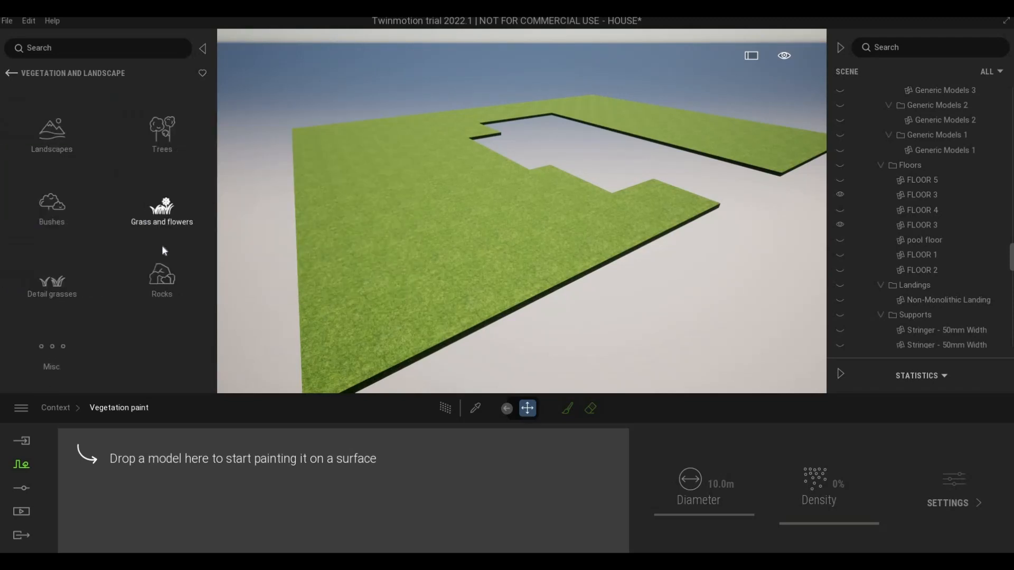
{"action": "left_click", "coordinate": [162, 248]}
Step: Add the Lawn 01 grass to the vegetation paint set and select it there
{"action": "mouse_move", "coordinate": [65, 133]}
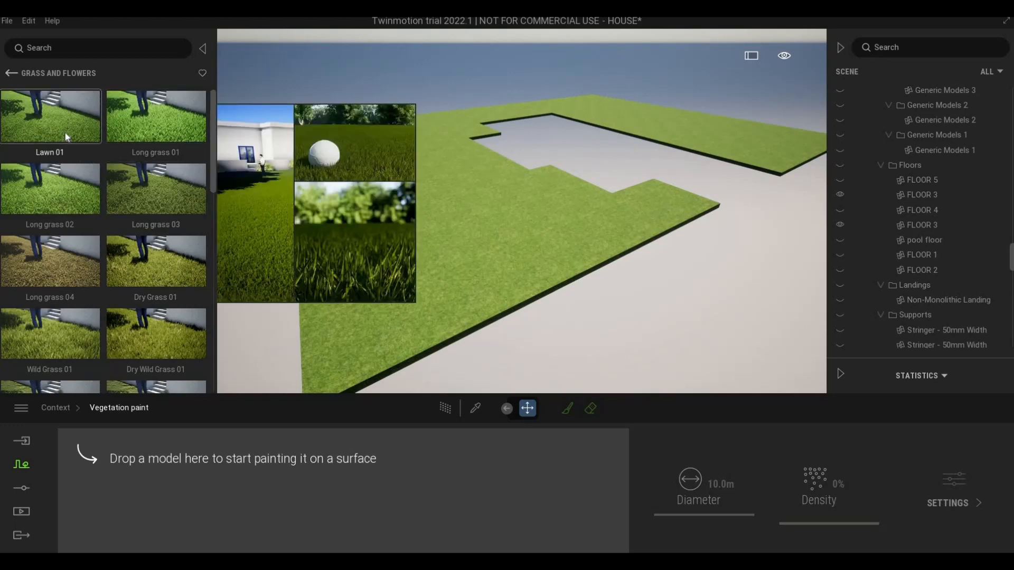
{"action": "left_click_drag", "start_coordinate": [65, 132], "coordinate": [353, 252]}
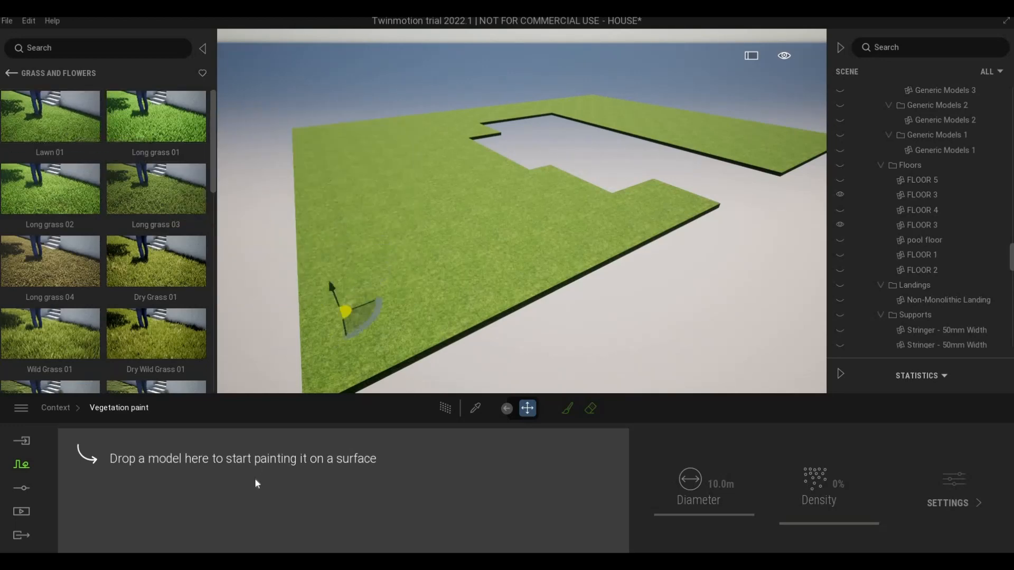
{"action": "mouse_move", "coordinate": [258, 484]}
{"action": "left_mouse_down"}
{"action": "mouse_move", "coordinate": [230, 507]}
{"action": "mouse_move", "coordinate": [167, 507]}
{"action": "left_mouse_up"}
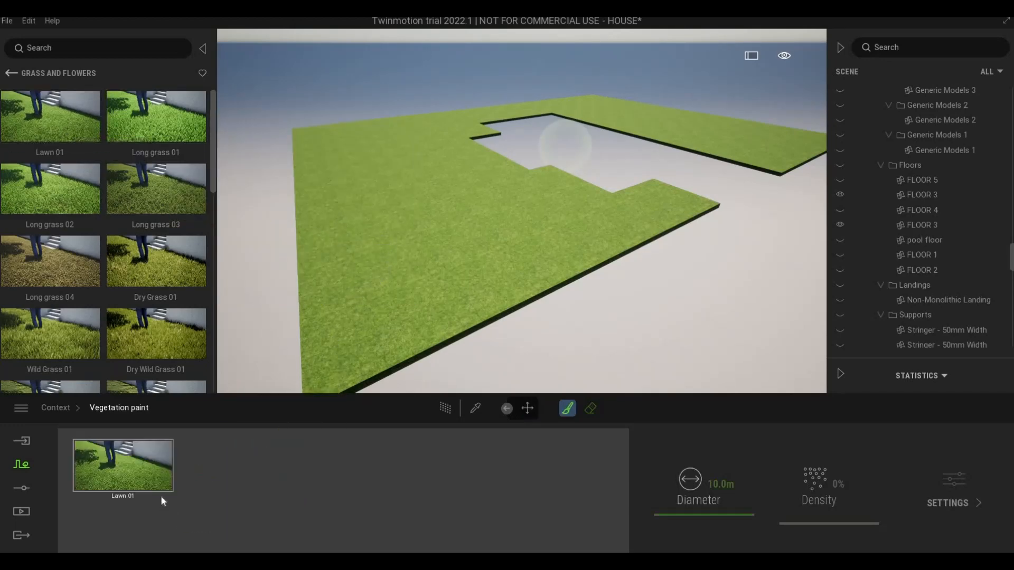
{"action": "left_click", "coordinate": [146, 469]}
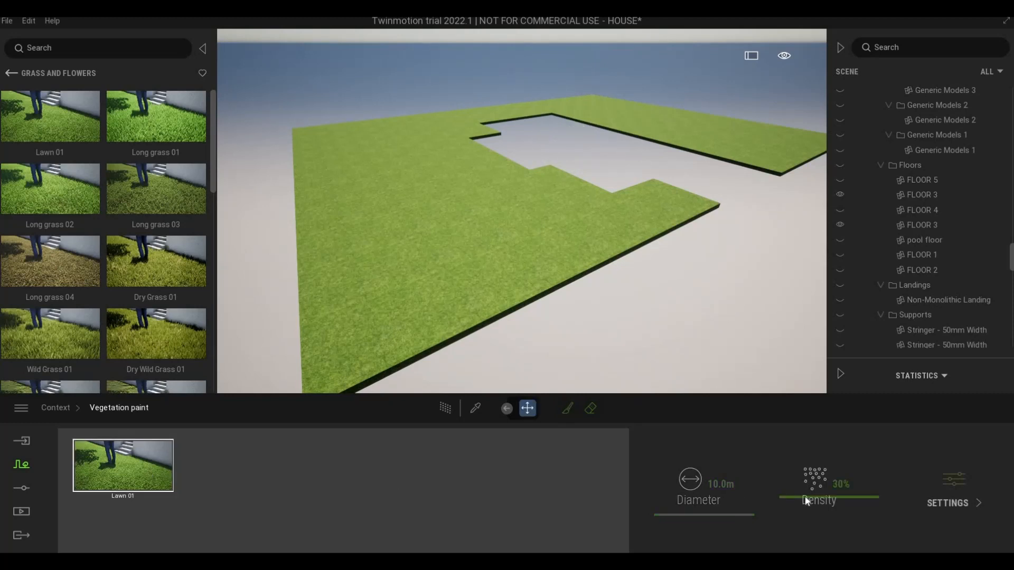
Step: Set the vegetation brush to 100% density and a diameter of 11.7 m
{"action": "left_click_drag", "start_coordinate": [811, 436], "coordinate": [811, 436]}
{"action": "left_click", "coordinate": [567, 409]}
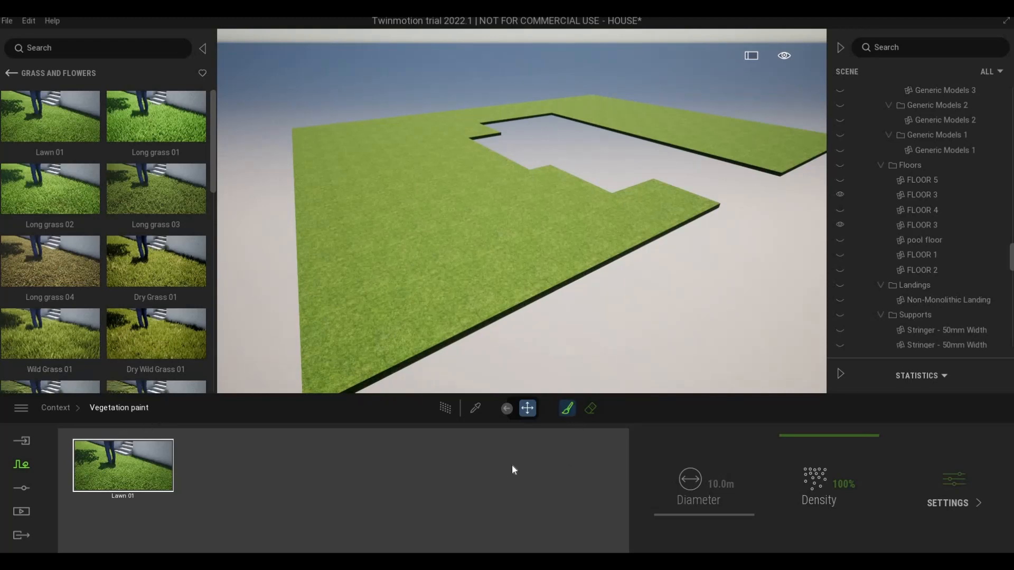
{"action": "left_click_drag", "start_coordinate": [673, 512], "coordinate": [569, 293]}
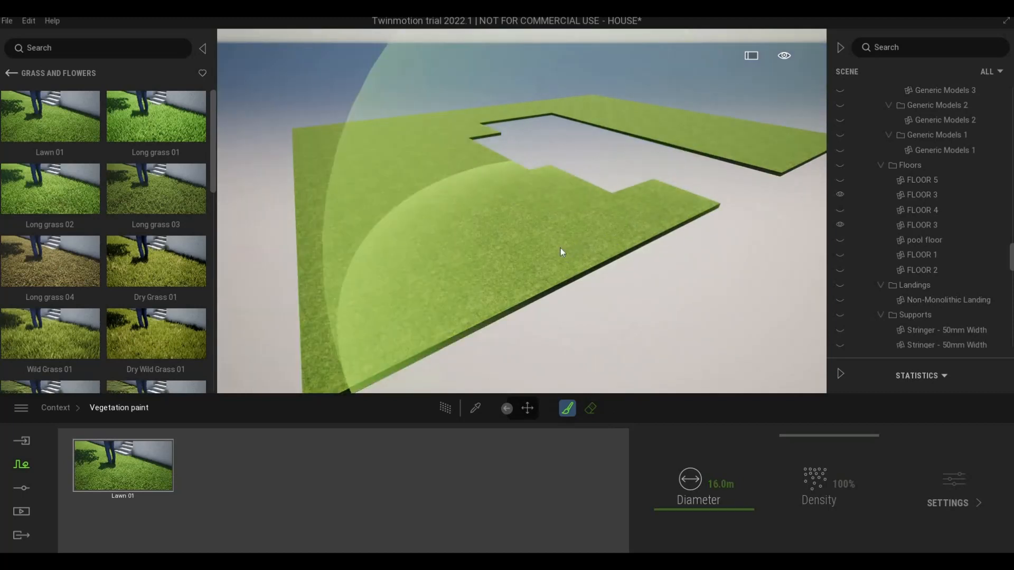
{"action": "left_click", "coordinate": [559, 249]}
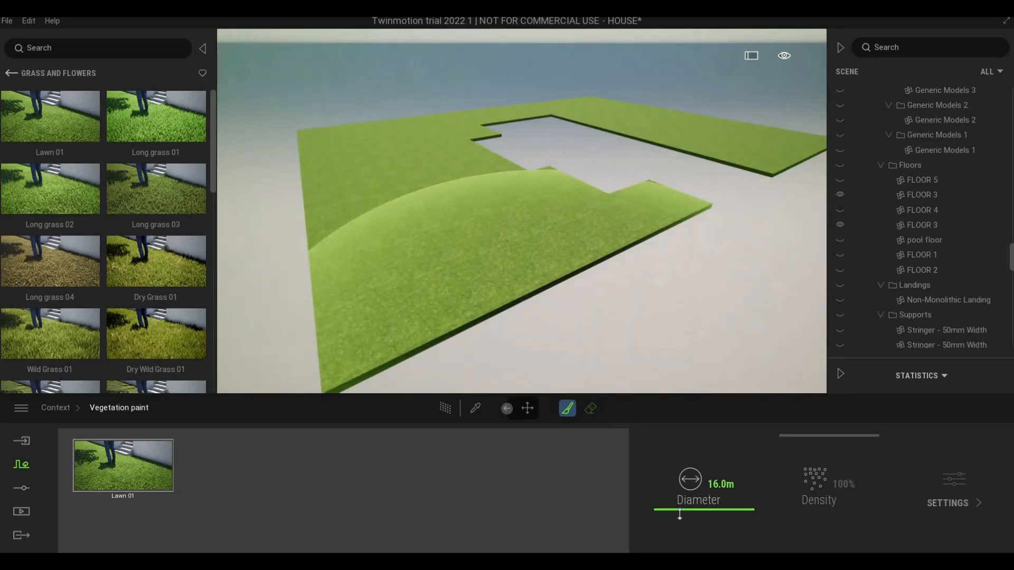
{"action": "left_click_drag", "start_coordinate": [680, 513], "coordinate": [529, 264]}
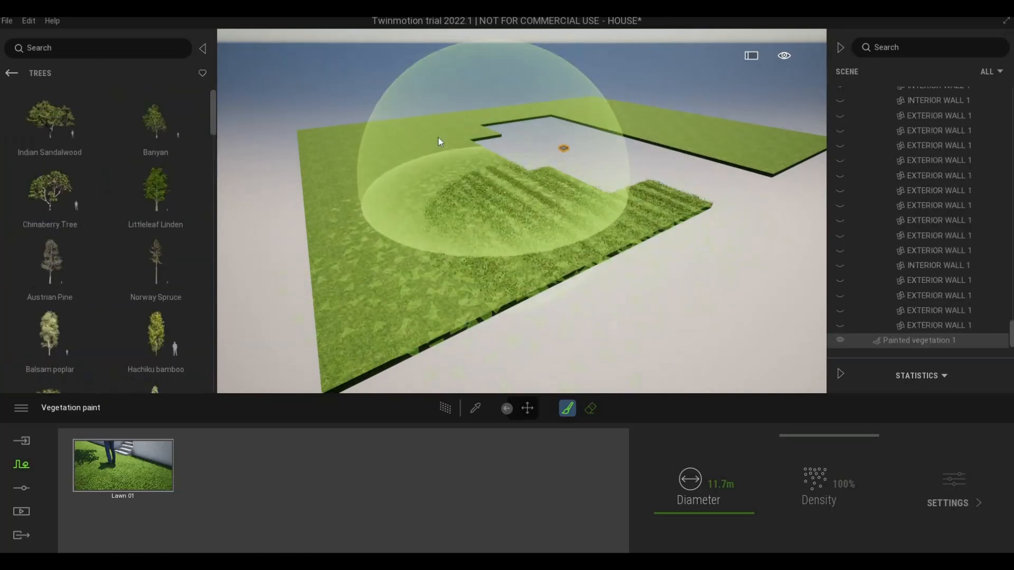
Step: Paint Lawn 01 grass over the isolated lawn floors, from the front strip to the outer lawn, and leave the brush
{"action": "mouse_move", "coordinate": [441, 140]}
{"action": "left_mouse_down"}
{"action": "mouse_move", "coordinate": [423, 115]}
{"action": "mouse_move", "coordinate": [477, 116]}
{"action": "mouse_move", "coordinate": [525, 97]}
{"action": "mouse_move", "coordinate": [675, 132]}
{"action": "left_mouse_up"}
{"action": "mouse_move", "coordinate": [711, 124]}
{"action": "left_mouse_down"}
{"action": "mouse_move", "coordinate": [759, 143]}
{"action": "mouse_move", "coordinate": [740, 153]}
{"action": "left_mouse_up"}
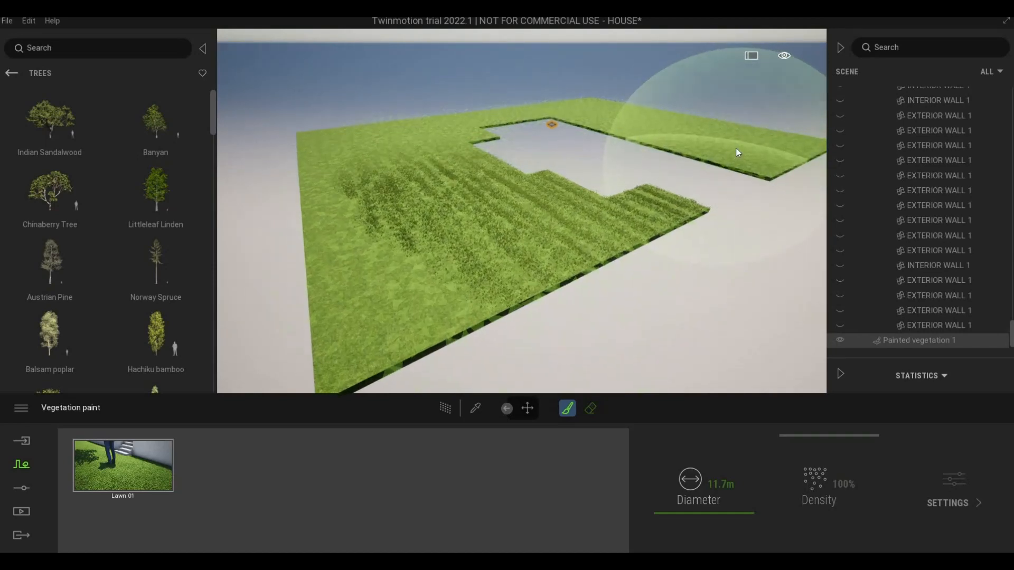
{"action": "middle_click_drag", "start_coordinate": [736, 148], "coordinate": [385, 280]}
{"action": "mouse_move", "coordinate": [385, 280]}
{"action": "left_mouse_down"}
{"action": "mouse_move", "coordinate": [338, 131]}
{"action": "mouse_move", "coordinate": [585, 90]}
{"action": "mouse_move", "coordinate": [725, 141]}
{"action": "mouse_move", "coordinate": [705, 166]}
{"action": "mouse_move", "coordinate": [331, 370]}
{"action": "mouse_move", "coordinate": [369, 378]}
{"action": "left_mouse_up"}
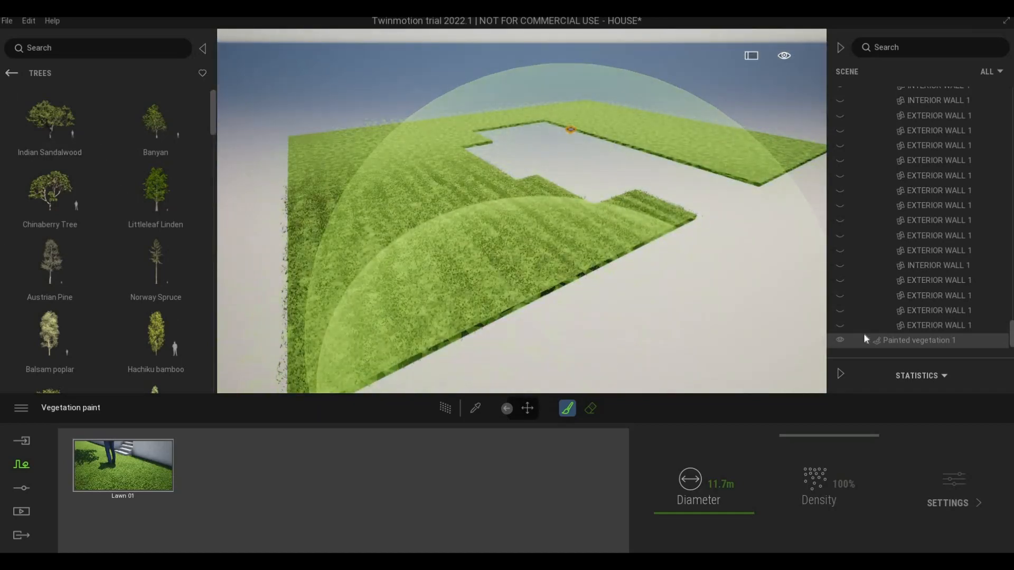
{"action": "key", "text": "Escape"}
{"action": "key", "text": "Escape"}
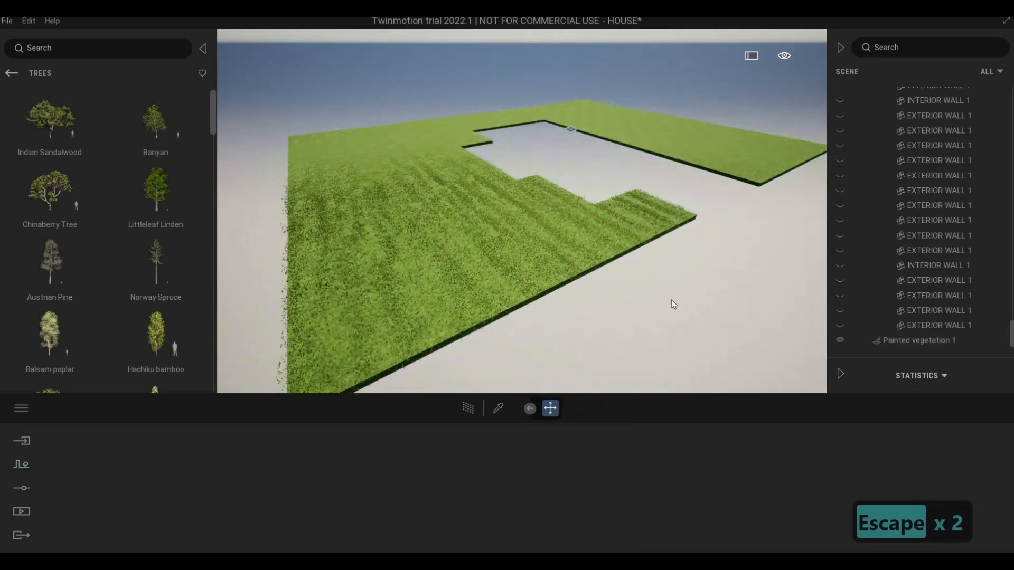
Step: Select the outer lawn floor and turn off its isolation to show the whole house again
{"action": "key", "text": "w"}
{"action": "key", "text": "e"}
{"action": "key", "text": "e"}
{"action": "key", "text": "e"}
{"action": "key", "text": "e"}
{"action": "key", "text": "e"}
{"action": "key", "text": "e"}
{"action": "key", "text": "e"}
{"action": "key", "text": "e"}
{"action": "key", "text": "e"}
{"action": "key", "text": "e"}
{"action": "key", "text": "e"}
{"action": "key", "text": "e"}
{"action": "key", "text": "e"}
{"action": "key", "text": "e"}
{"action": "key", "text": "e"}
{"action": "key", "text": "e"}
{"action": "key", "text": "e"}
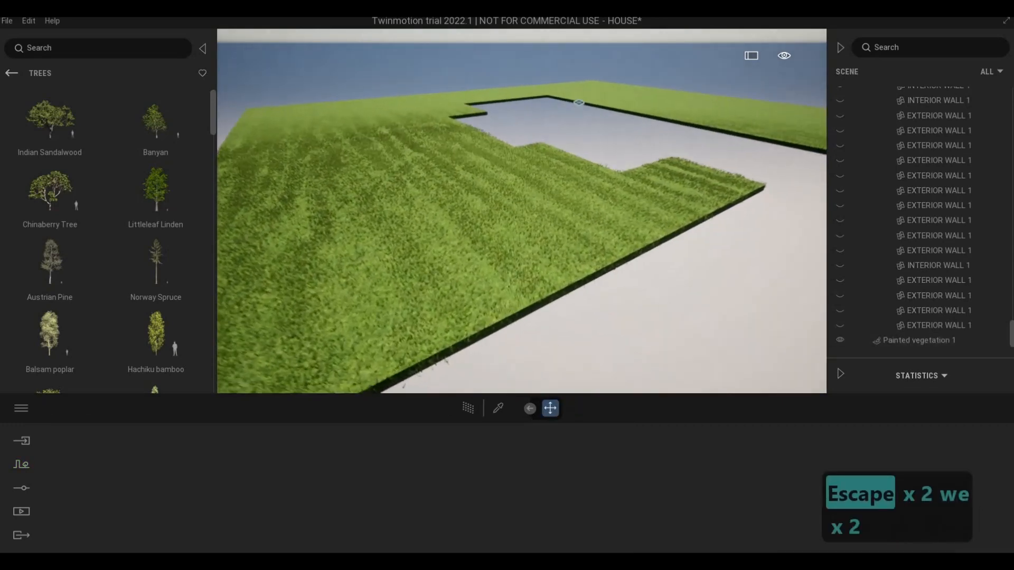
{"action": "key", "text": "s"}
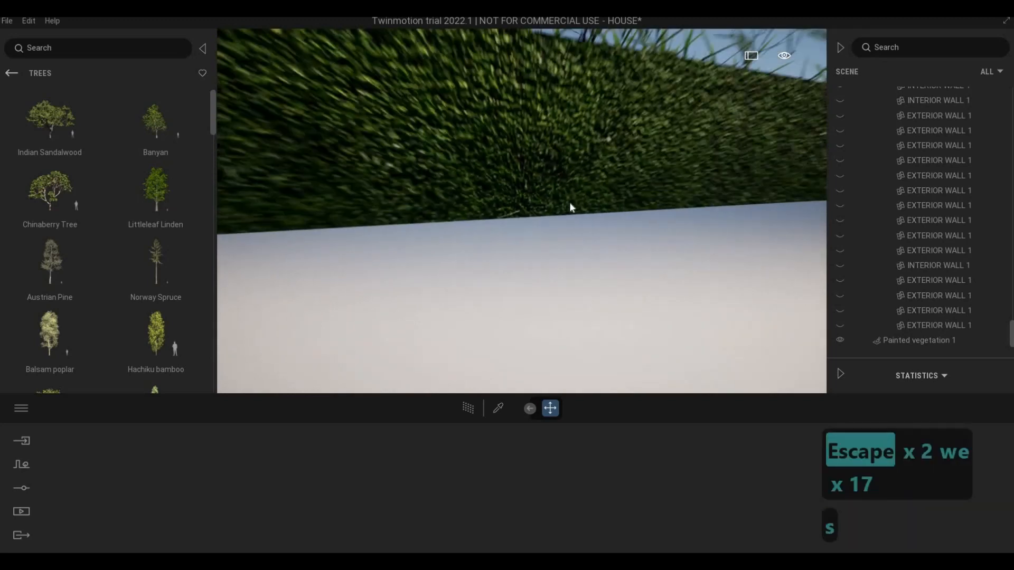
{"action": "left_click", "coordinate": [569, 202]}
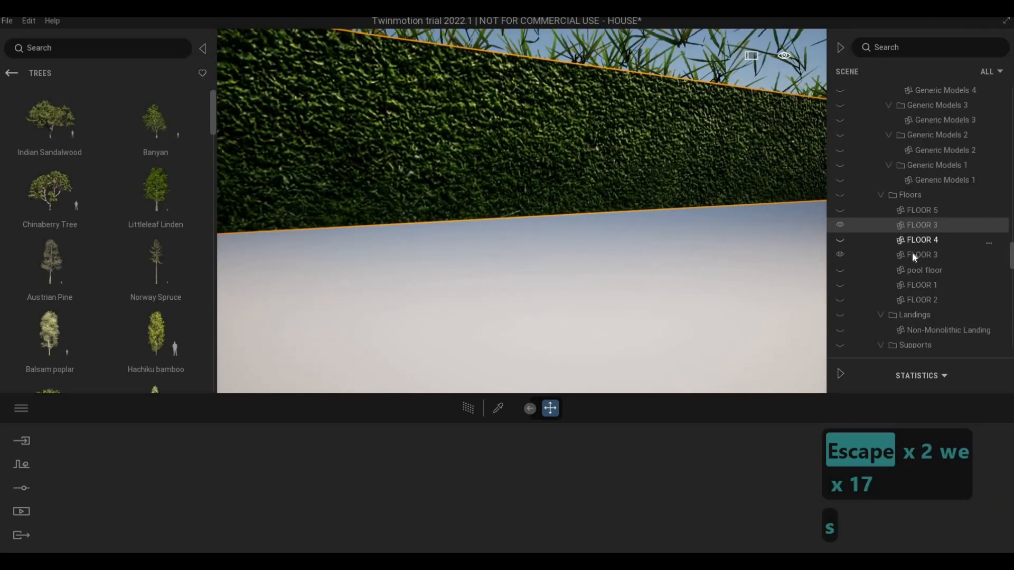
{"action": "right_click", "coordinate": [917, 225]}
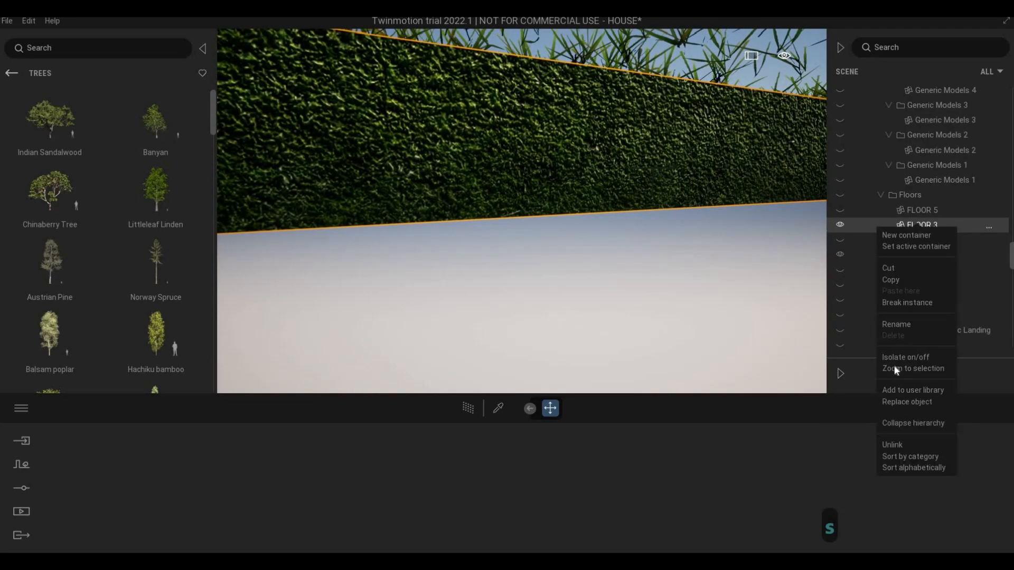
Step: Examine the painted grass on the outer lawn beside the boundary wall
{"action": "key", "text": "s"}
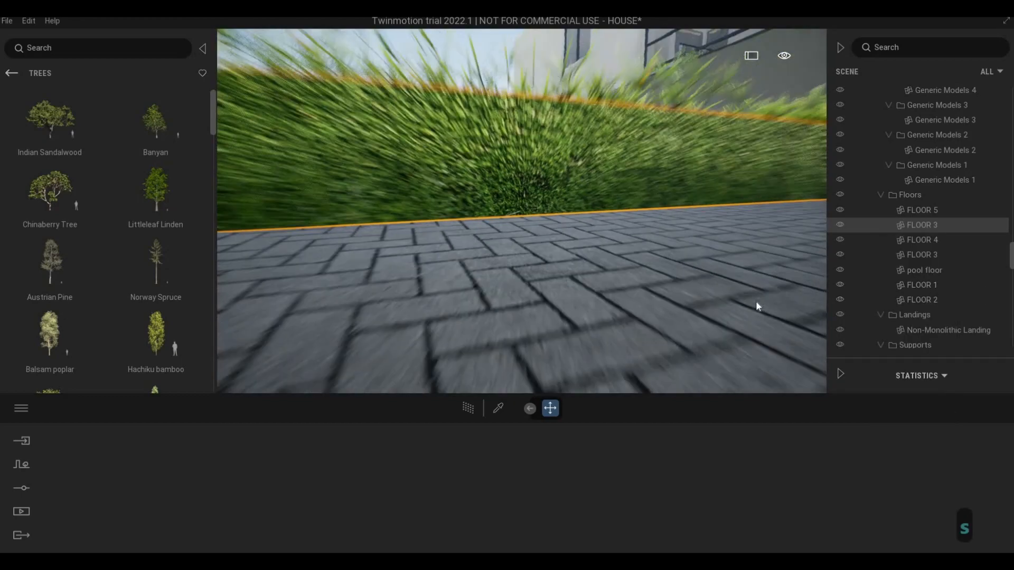
{"action": "key", "text": "q"}
{"action": "key", "text": "d"}
{"action": "key", "text": "d"}
{"action": "key", "text": "d"}
{"action": "key", "text": "d"}
{"action": "key", "text": "d"}
{"action": "key", "text": "d"}
{"action": "key", "text": "d"}
{"action": "key", "text": "d"}
{"action": "key", "text": "d"}
{"action": "key", "text": "d"}
{"action": "key", "text": "d"}
{"action": "key", "text": "d"}
{"action": "key", "text": "d"}
{"action": "key", "text": "d"}
{"action": "key", "text": "d"}
{"action": "key", "text": "d"}
{"action": "key", "text": "d"}
{"action": "key", "text": "d"}
{"action": "key", "text": "d"}
{"action": "key", "text": "d"}
{"action": "key", "text": "d"}
{"action": "key", "text": "w"}
{"action": "key", "text": "w"}
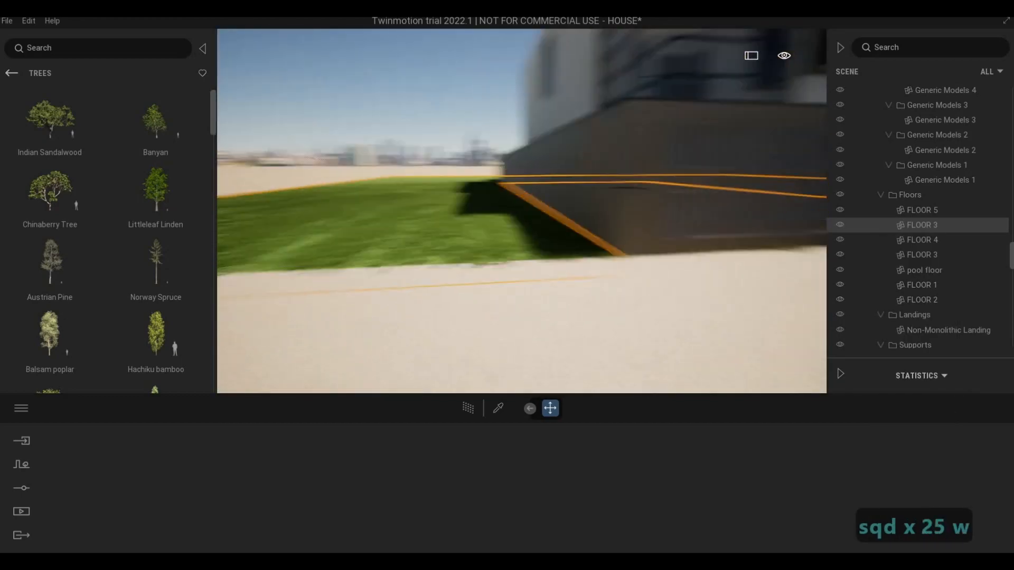
{"action": "key", "text": "a"}
{"action": "key", "text": "d"}
{"action": "key", "text": "d"}
{"action": "key", "text": "d"}
{"action": "key", "text": "d"}
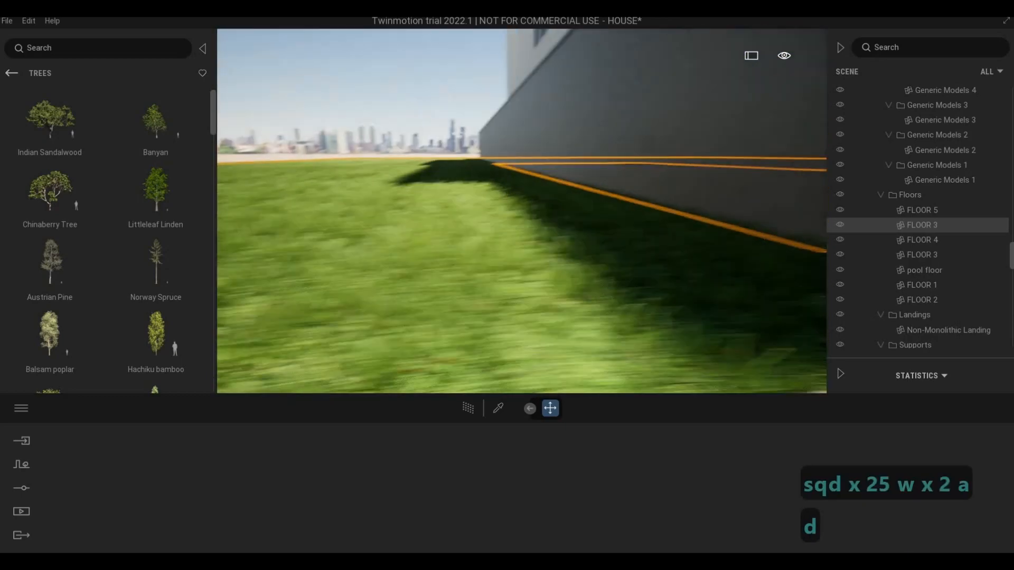
Step: Examine the painted grass at the front fence and in front of the glazed living room for thin or overflowing patches
{"action": "key", "text": "s"}
{"action": "key", "text": "w"}
{"action": "key", "text": "q"}
{"action": "key", "text": "q"}
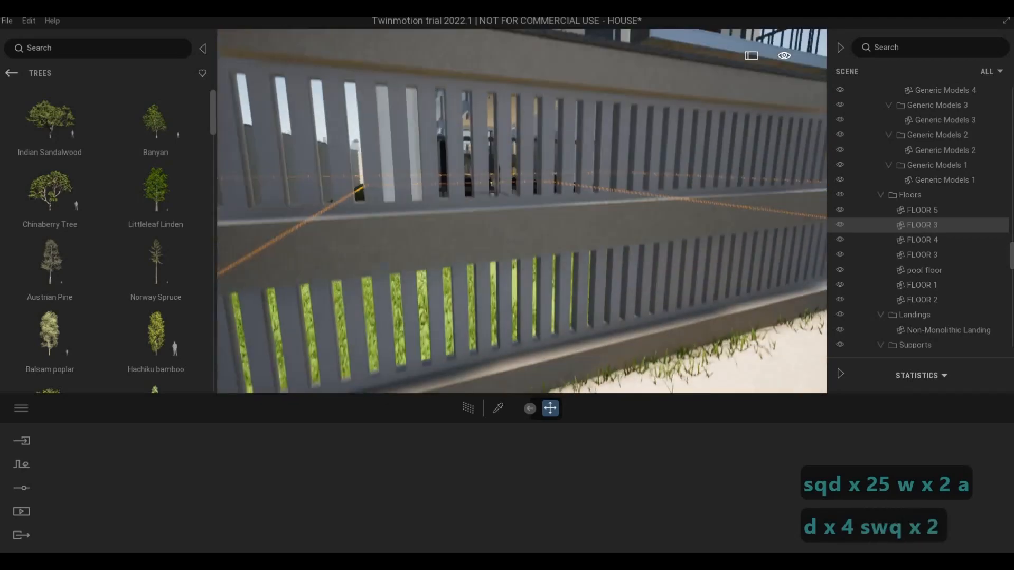
{"action": "key", "text": "w"}
{"action": "key", "text": "w"}
{"action": "key", "text": "q"}
{"action": "key", "text": "s"}
{"action": "key", "text": "a"}
{"action": "key", "text": "w"}
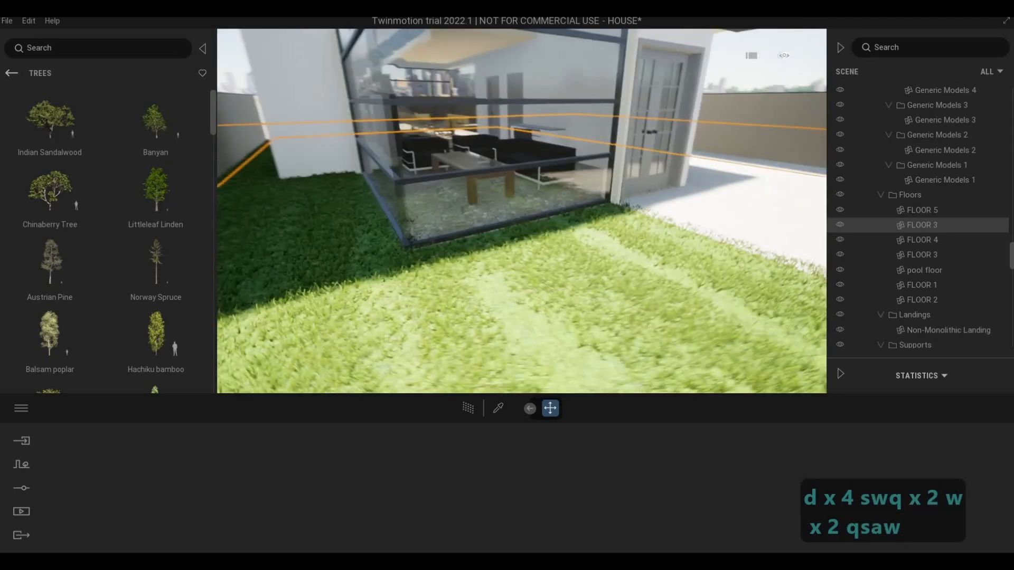
{"action": "key", "text": "e"}
{"action": "key", "text": "a"}
{"action": "key", "text": "w"}
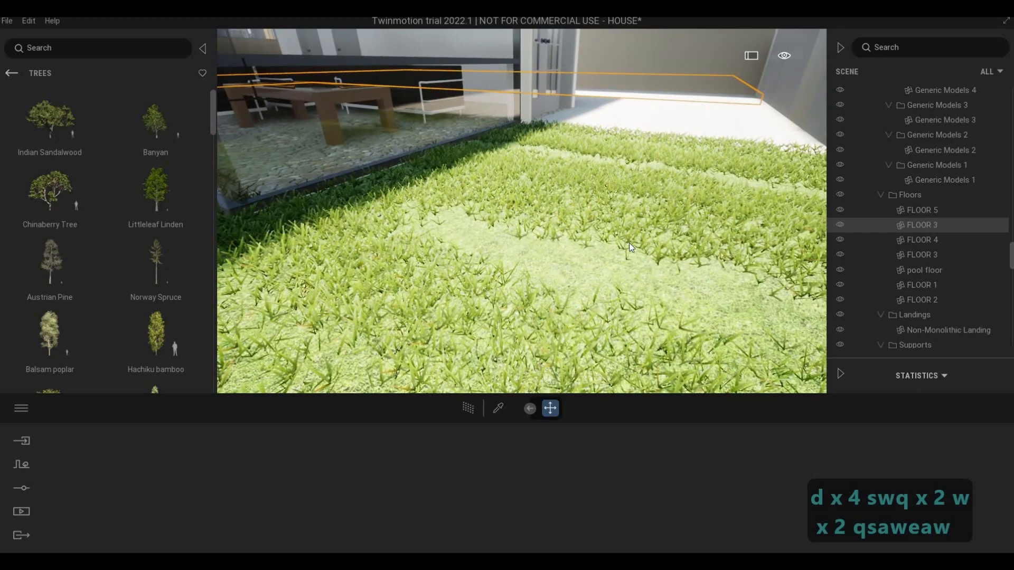
Step: Select the painted vegetation and fill the thin strips in front of the glazed living room with Lawn 01, using a 1.5 m brush
{"action": "key", "text": "s"}
{"action": "left_click", "coordinate": [558, 317]}
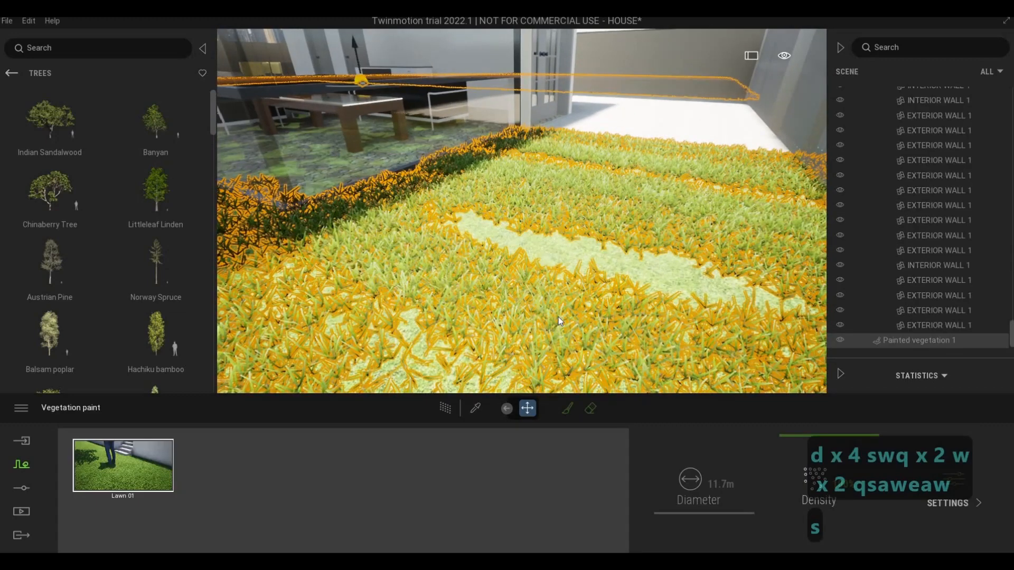
{"action": "left_click", "coordinate": [568, 408]}
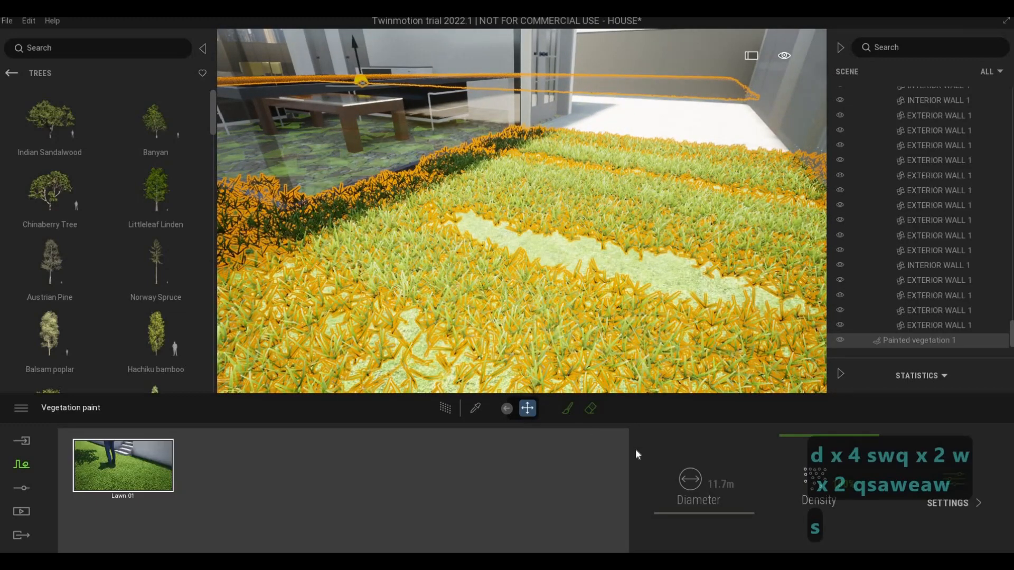
{"action": "left_click_drag", "start_coordinate": [687, 514], "coordinate": [685, 533]}
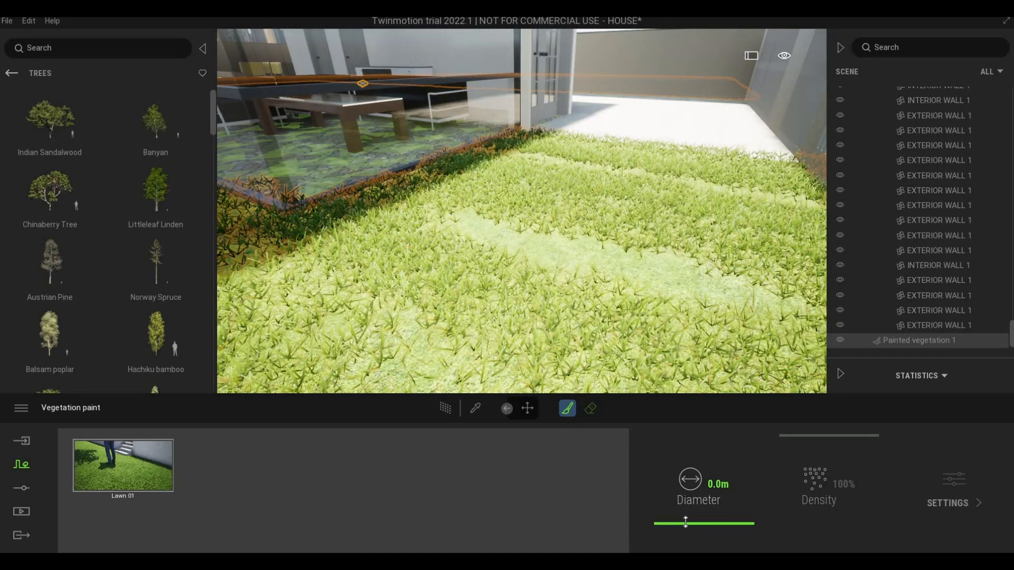
{"action": "key", "text": "s"}
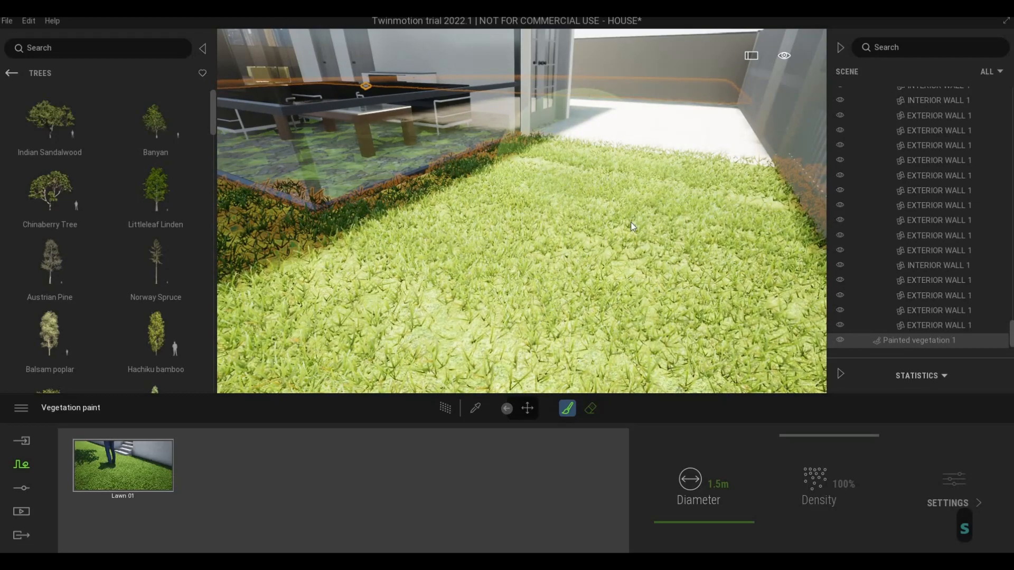
Step: Touch up the Lawn 01 grass on the shaded lawn beside the glazed living room, and leave the brush
{"action": "key", "text": "s"}
{"action": "key", "text": "a"}
{"action": "key", "text": "a"}
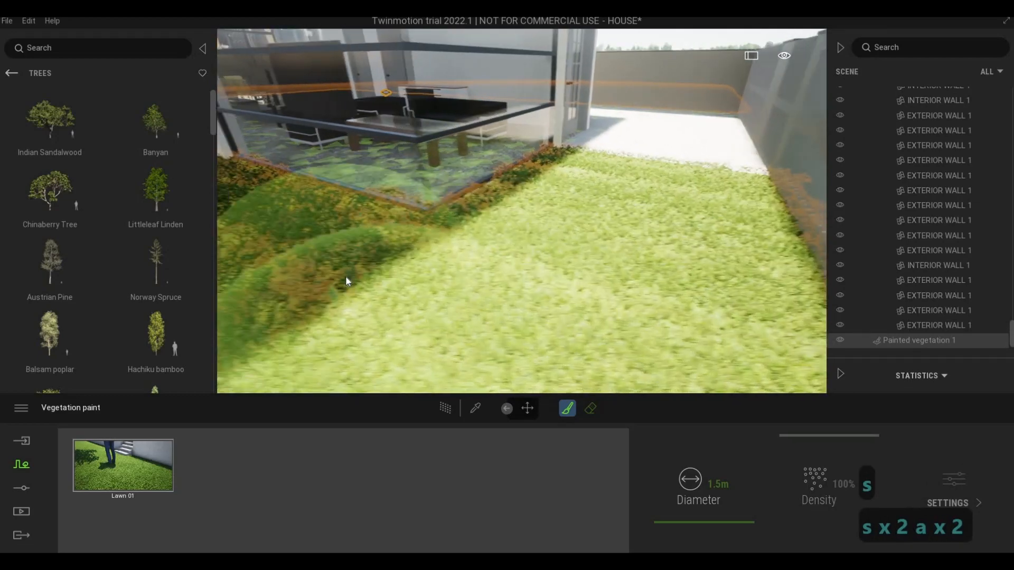
{"action": "right_click_drag", "start_coordinate": [345, 278], "coordinate": [448, 267]}
{"action": "key", "text": "w"}
{"action": "key", "text": "w"}
{"action": "key", "text": "w"}
{"action": "key", "text": "s"}
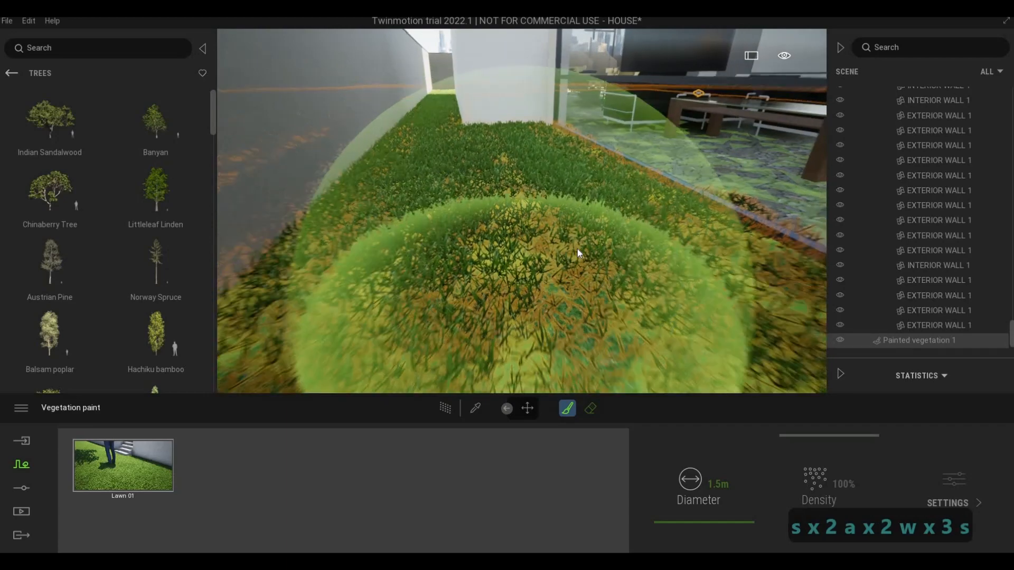
{"action": "key", "text": "Escape"}
{"action": "key", "text": "Escape"}
Step: Examine the painted grass along the boundary wall, behind the front gate and at the edge of the entrance paving
{"action": "key", "text": "s"}
{"action": "key", "text": "s"}
{"action": "key", "text": "s"}
{"action": "key", "text": "s"}
{"action": "key", "text": "e"}
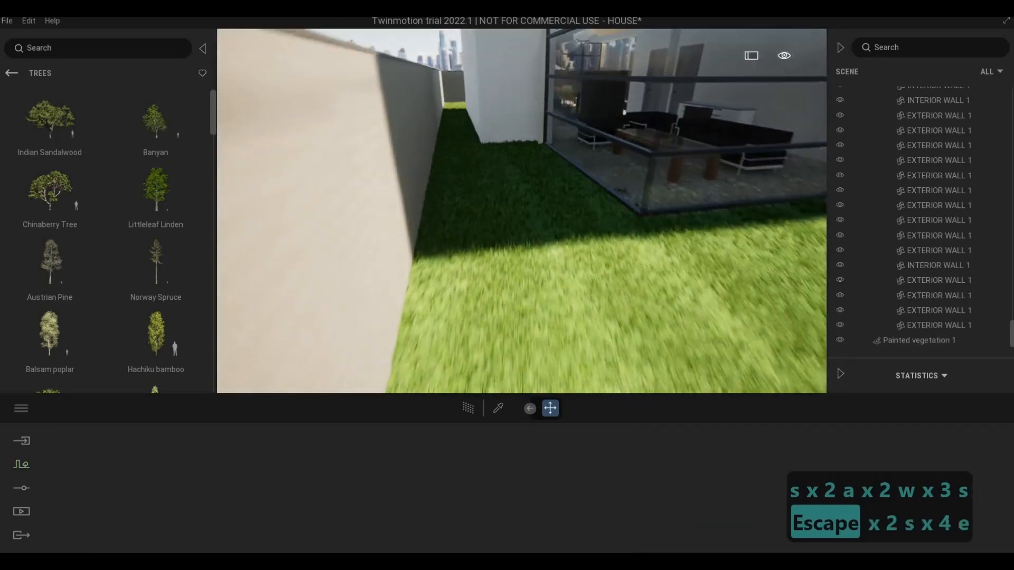
{"action": "key", "text": "d"}
{"action": "key", "text": "w"}
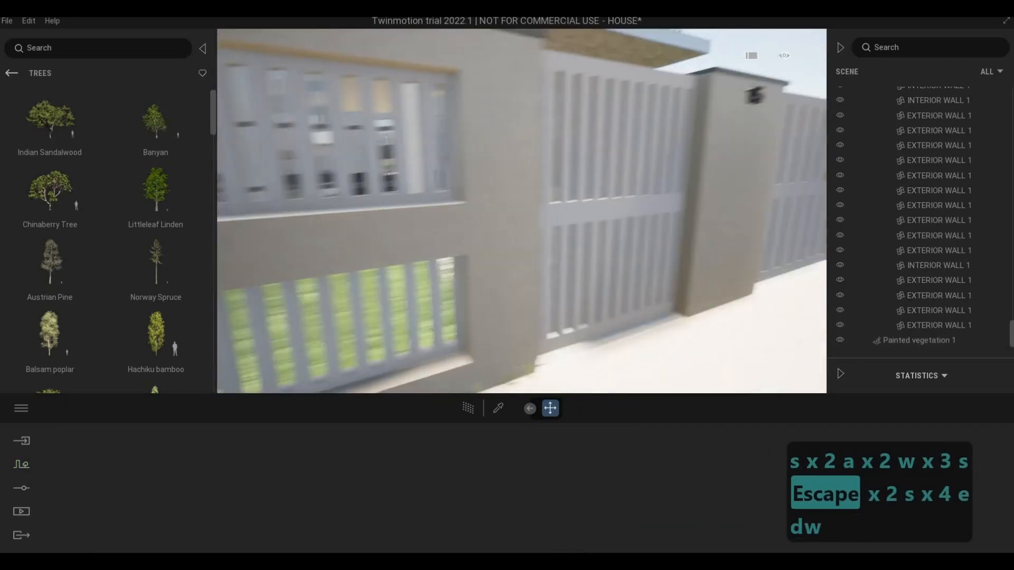
{"action": "key", "text": "a"}
{"action": "key", "text": "w"}
{"action": "key", "text": "a"}
{"action": "key", "text": "a"}
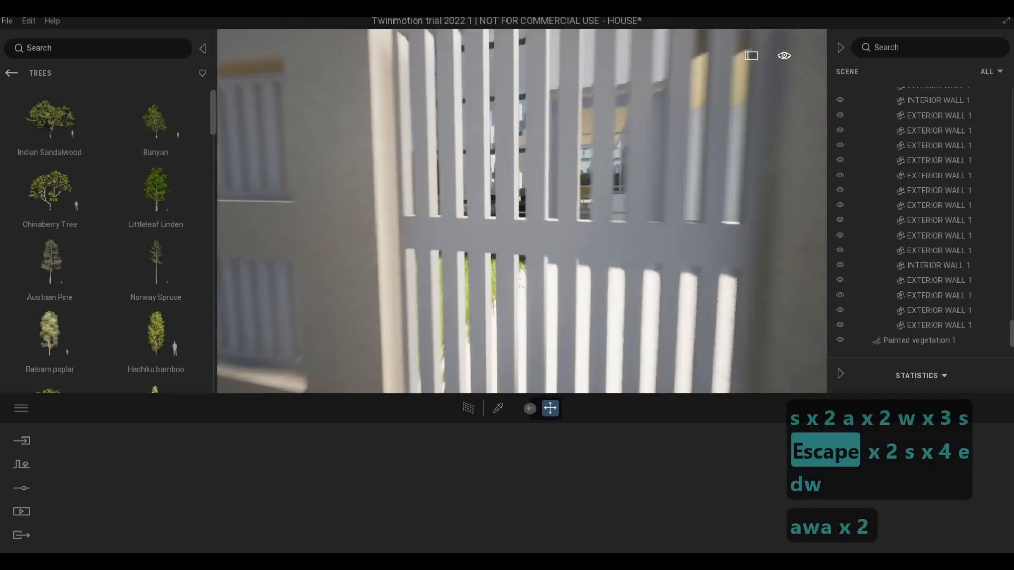
{"action": "key", "text": "d"}
{"action": "key", "text": "a"}
{"action": "key", "text": "s"}
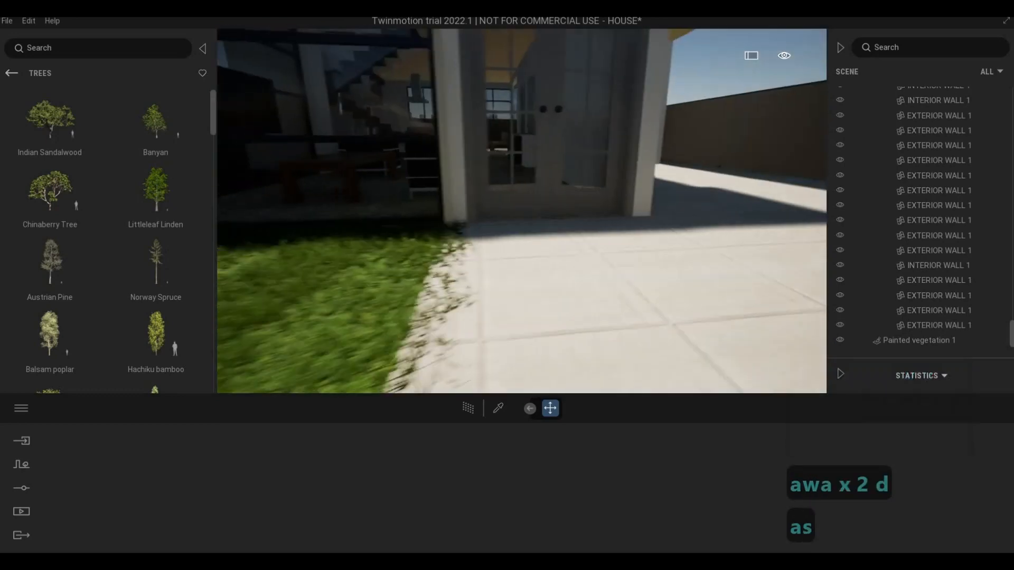
Step: Examine the front fence and gate from the street for grass growing through at their base
{"action": "key", "text": "d"}
{"action": "key", "text": "s"}
{"action": "key", "text": "s"}
{"action": "key", "text": "a"}
{"action": "key", "text": "s"}
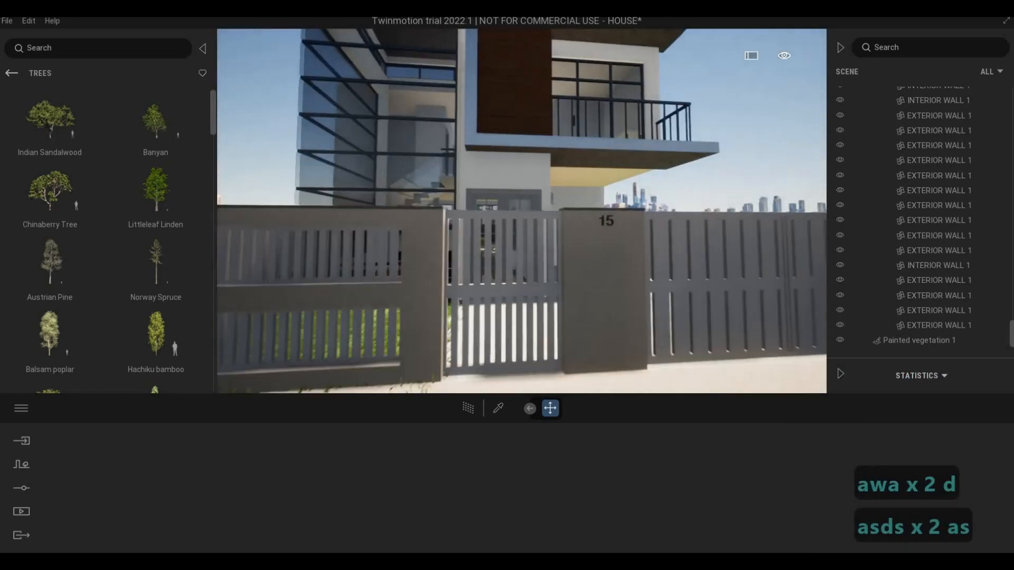
{"action": "key", "text": "a"}
{"action": "key", "text": "a"}
{"action": "key", "text": "a"}
{"action": "key", "text": "a"}
{"action": "key", "text": "a"}
{"action": "key", "text": "s"}
{"action": "key", "text": "a"}
{"action": "key", "text": "a"}
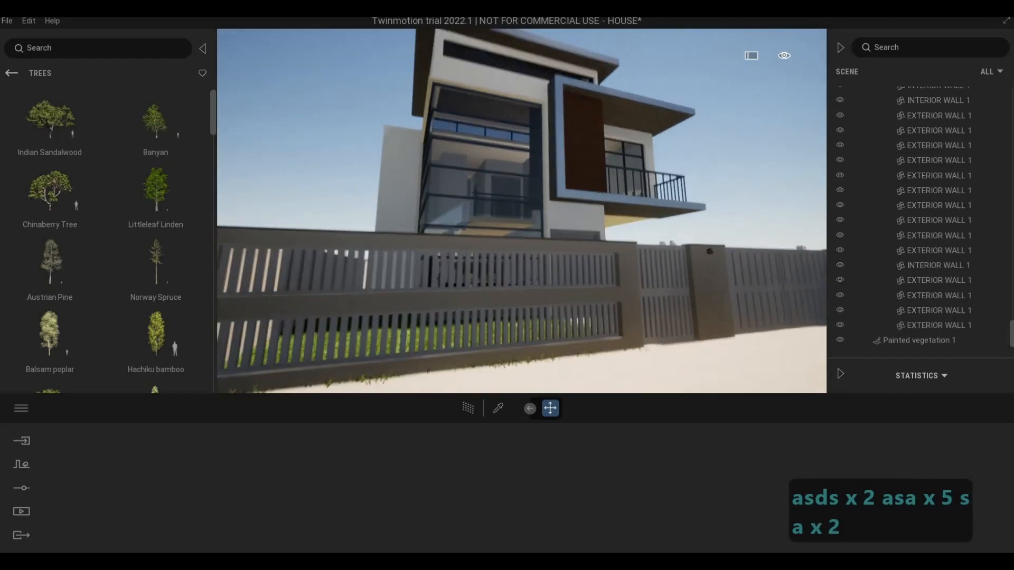
Step: Examine the facade above the front fence, up to the roof soffit over the balcony and its wood-clad wall
{"action": "key", "text": "w"}
{"action": "key", "text": "q"}
{"action": "key", "text": "e"}
{"action": "key", "text": "q"}
{"action": "key", "text": "d"}
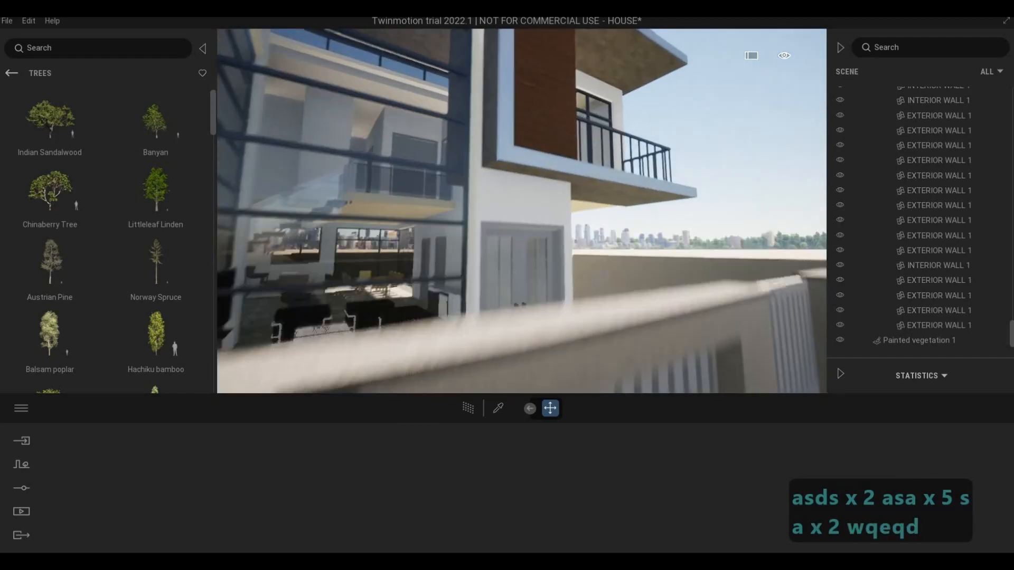
{"action": "key", "text": "q"}
{"action": "key", "text": "q"}
{"action": "key", "text": "q"}
{"action": "key", "text": "q"}
{"action": "key", "text": "q"}
{"action": "key", "text": "q"}
{"action": "key", "text": "q"}
{"action": "key", "text": "q"}
{"action": "key", "text": "q"}
{"action": "key", "text": "q"}
{"action": "key", "text": "q"}
{"action": "key", "text": "a"}
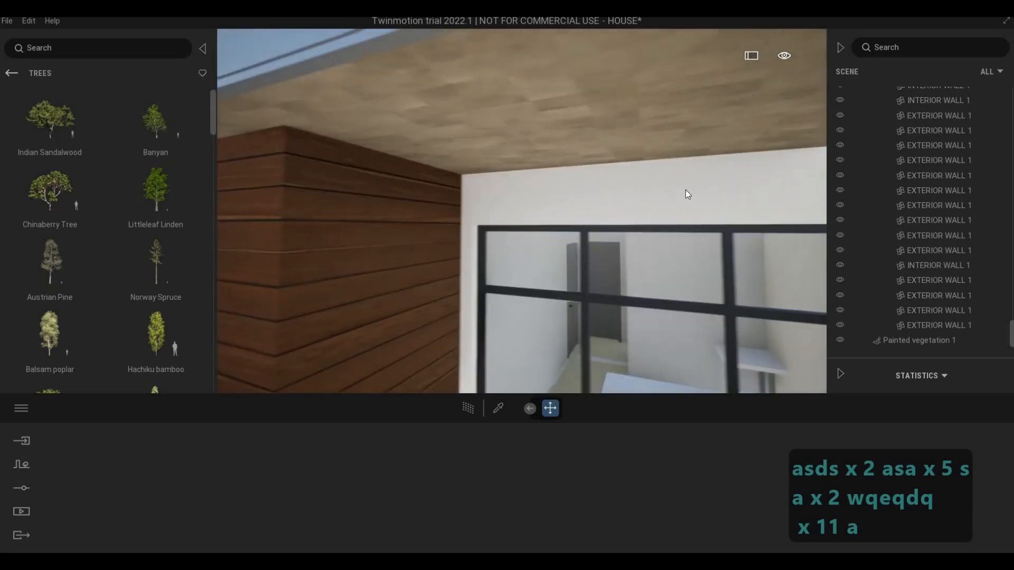
{"action": "key", "text": "s"}
{"action": "key", "text": "e"}
{"action": "key", "text": "d"}
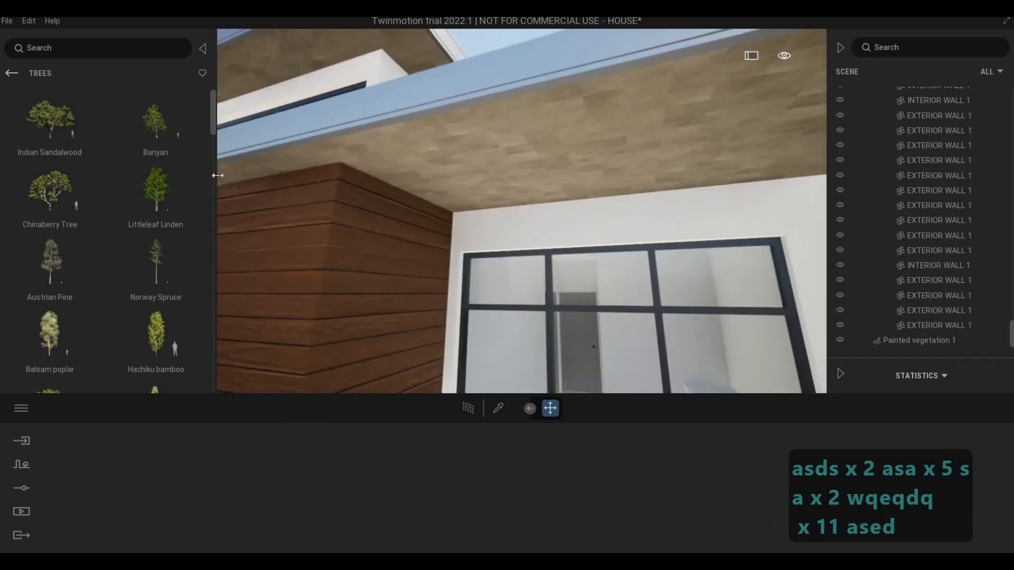
Step: Browse the Quixel Megascans surface categories, including Plaster, for a finish for the roof soffit
{"action": "left_click", "coordinate": [10, 73]}
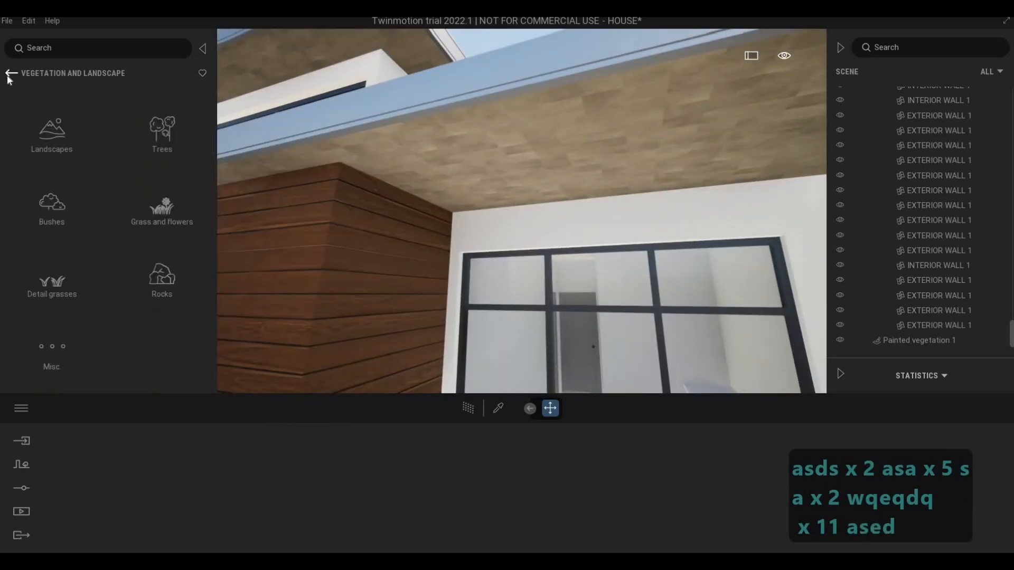
{"action": "left_click", "coordinate": [11, 73]}
{"action": "left_click", "coordinate": [135, 264]}
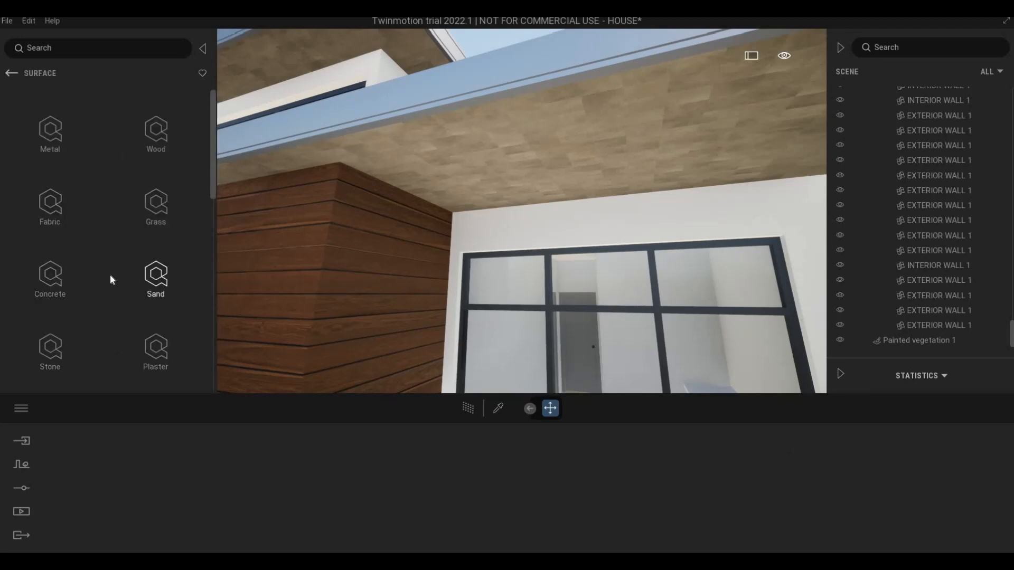
{"action": "scroll", "coordinate": [110, 275], "scroll_direction": "down", "scroll_amount": 1}
{"action": "scroll", "coordinate": [106, 285], "scroll_direction": "down", "scroll_amount": 2}
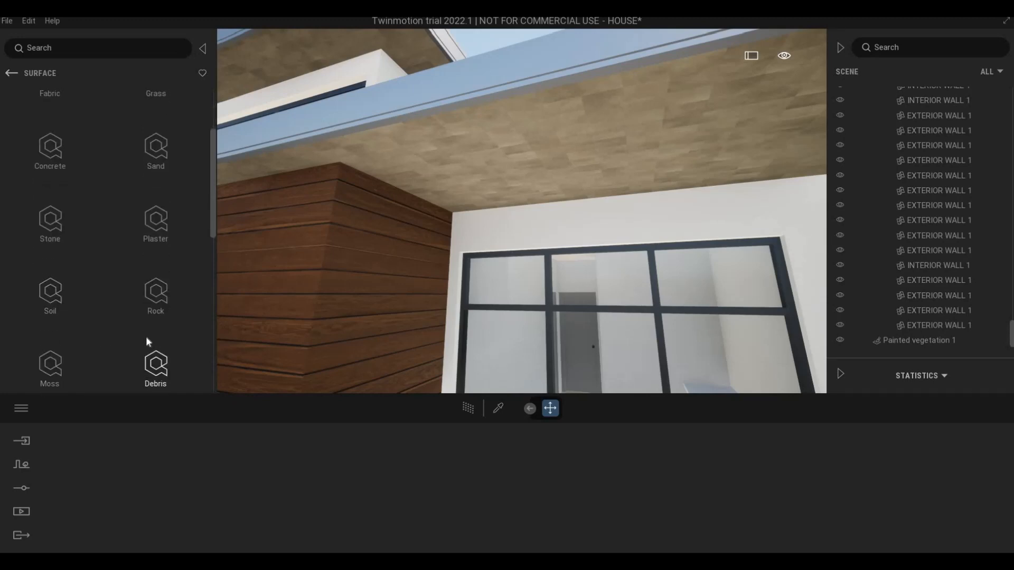
{"action": "scroll", "coordinate": [143, 337], "scroll_direction": "up", "scroll_amount": 2}
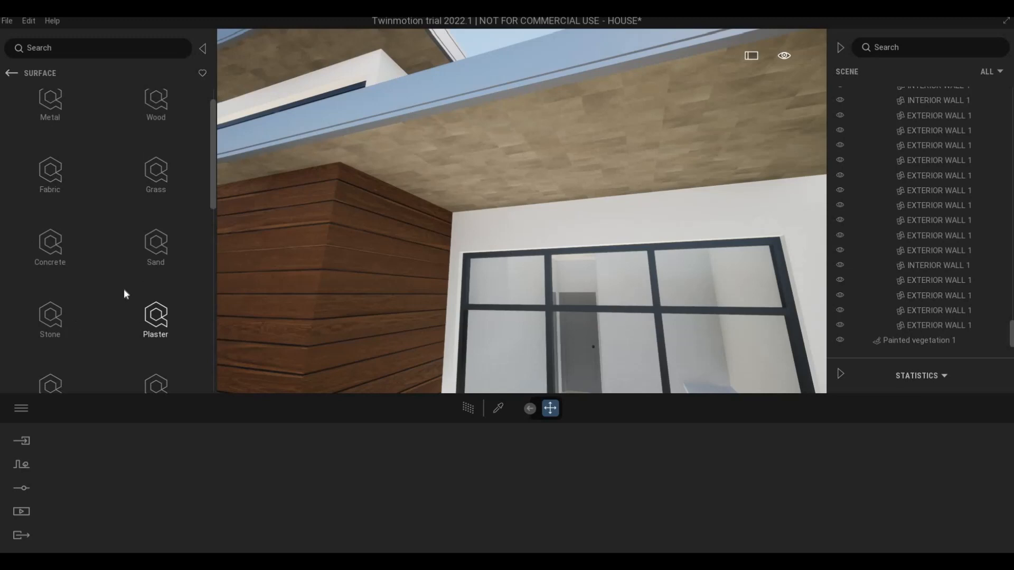
{"action": "scroll", "coordinate": [118, 291], "scroll_direction": "up", "scroll_amount": 1}
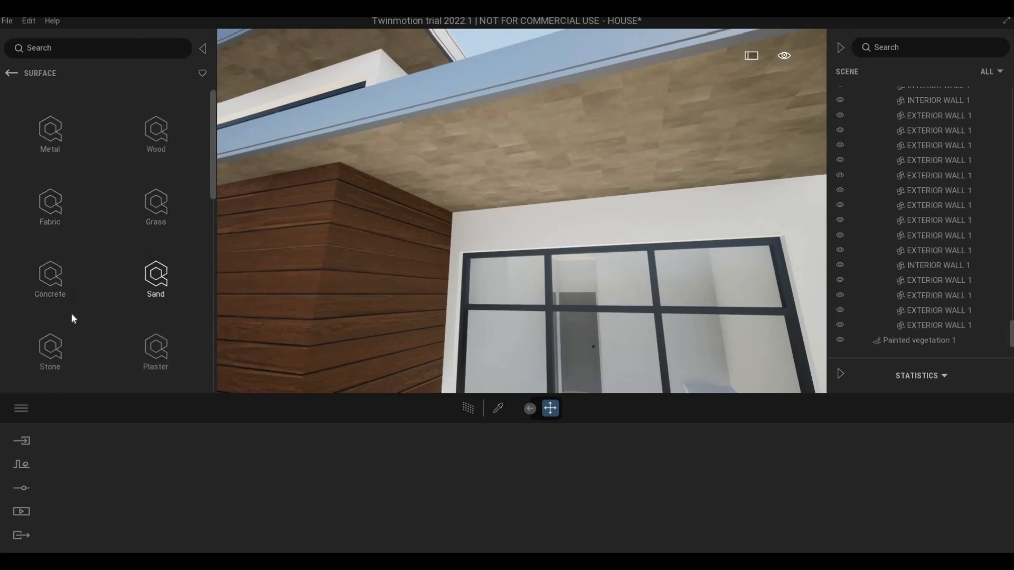
{"action": "left_click", "coordinate": [144, 358]}
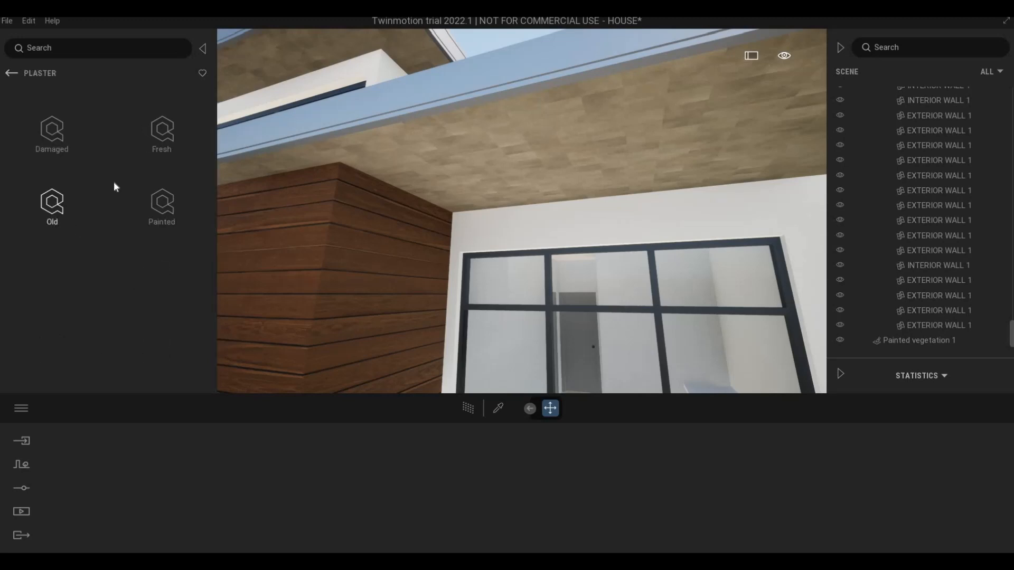
{"action": "left_click", "coordinate": [11, 75]}
{"action": "left_click", "coordinate": [10, 75]}
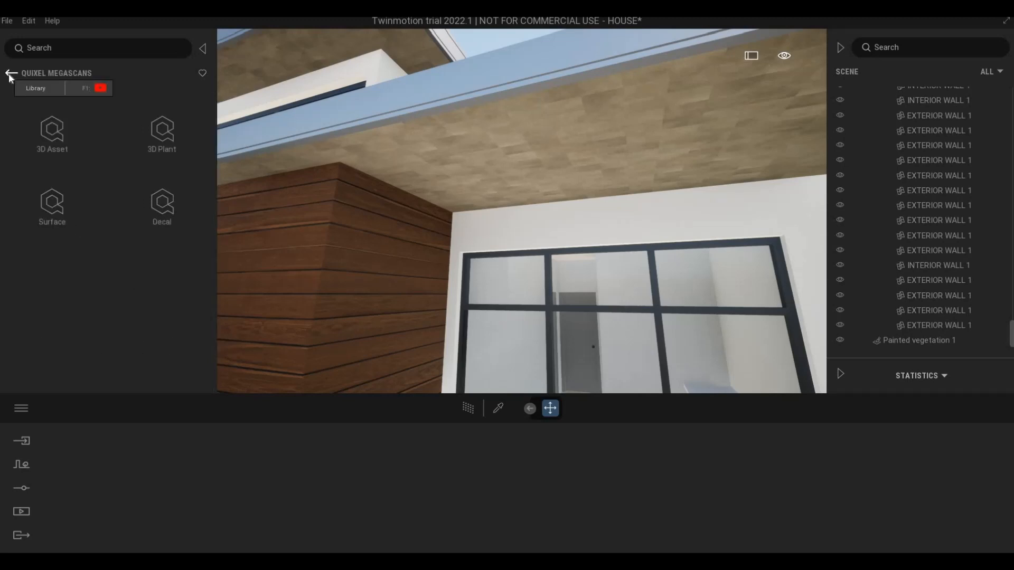
Step: Apply the Matte painted wall material from the wall coverings to the roof soffit above the balcony
{"action": "left_click", "coordinate": [10, 74]}
{"action": "left_click", "coordinate": [42, 125]}
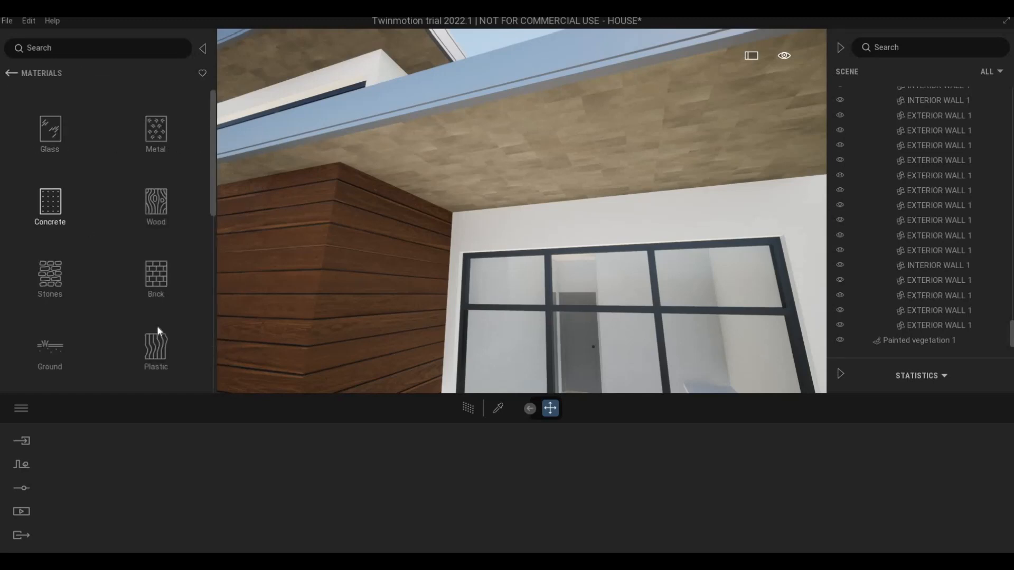
{"action": "scroll", "coordinate": [105, 302], "scroll_direction": "down", "scroll_amount": 2}
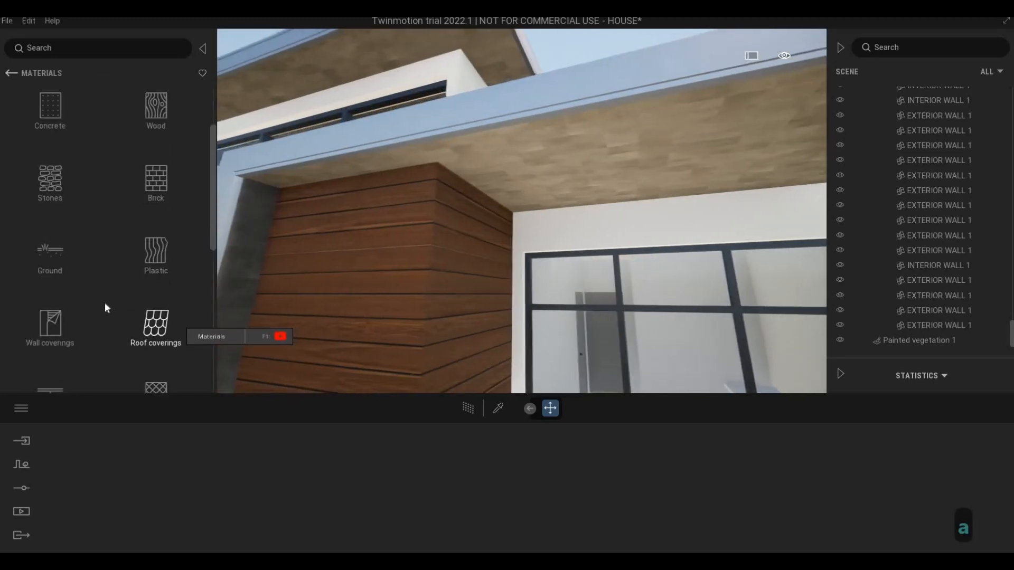
{"action": "left_click", "coordinate": [51, 279]}
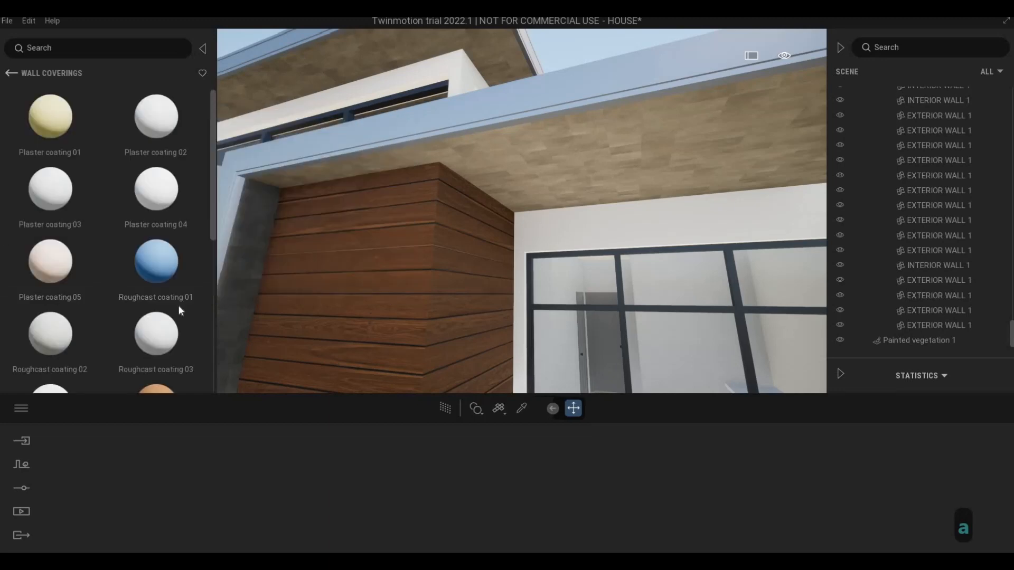
{"action": "scroll", "coordinate": [169, 306], "scroll_direction": "down", "scroll_amount": 3}
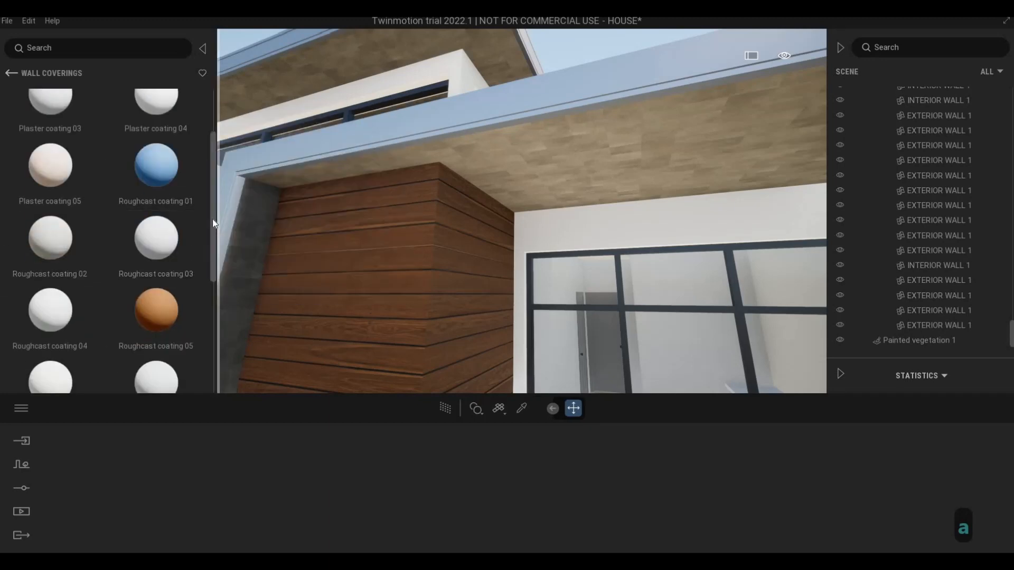
{"action": "left_click_drag", "start_coordinate": [213, 245], "coordinate": [225, 134]}
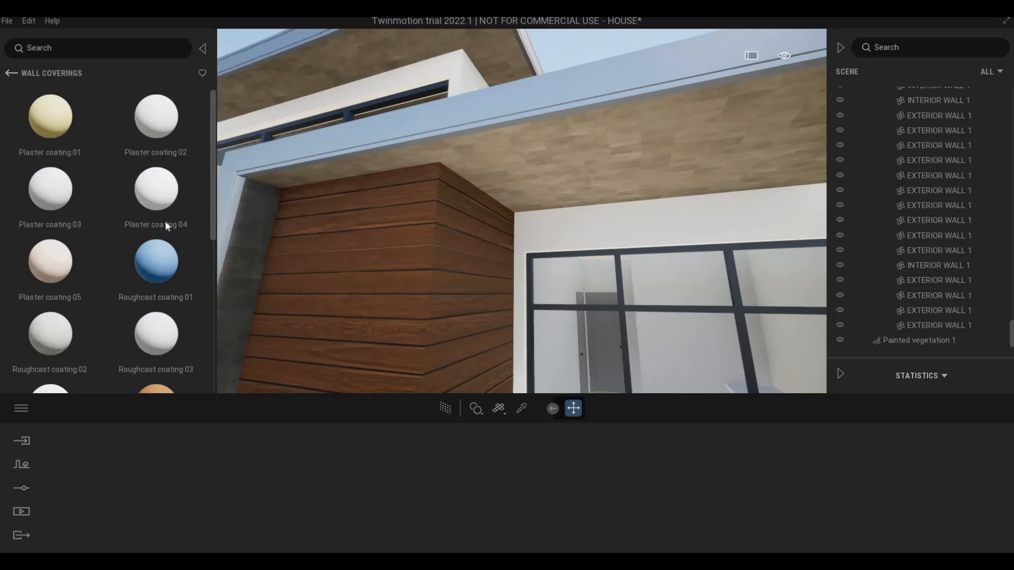
{"action": "scroll", "coordinate": [203, 232], "scroll_direction": "down", "scroll_amount": 2}
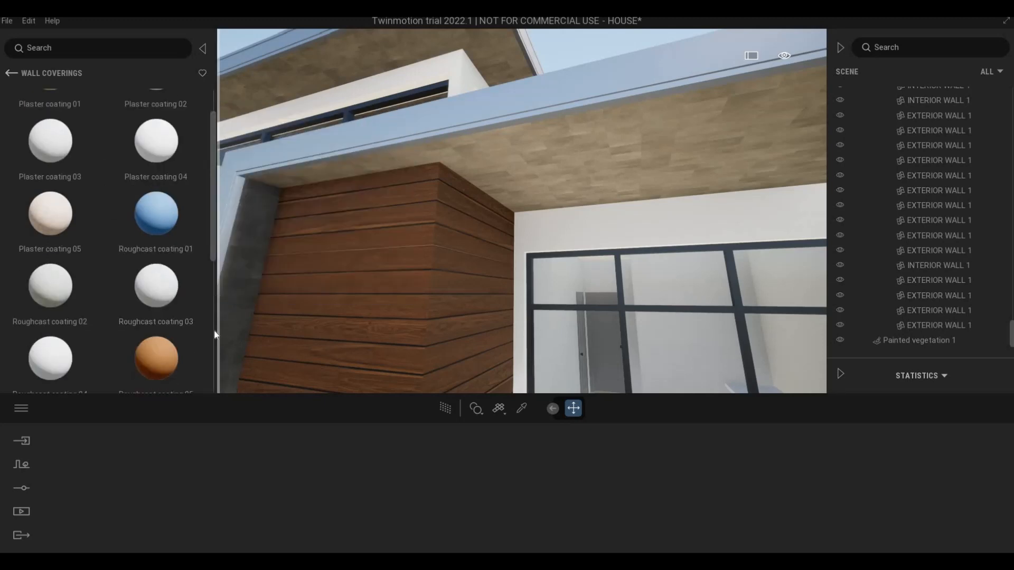
{"action": "scroll", "coordinate": [214, 338], "scroll_direction": "down", "scroll_amount": 10}
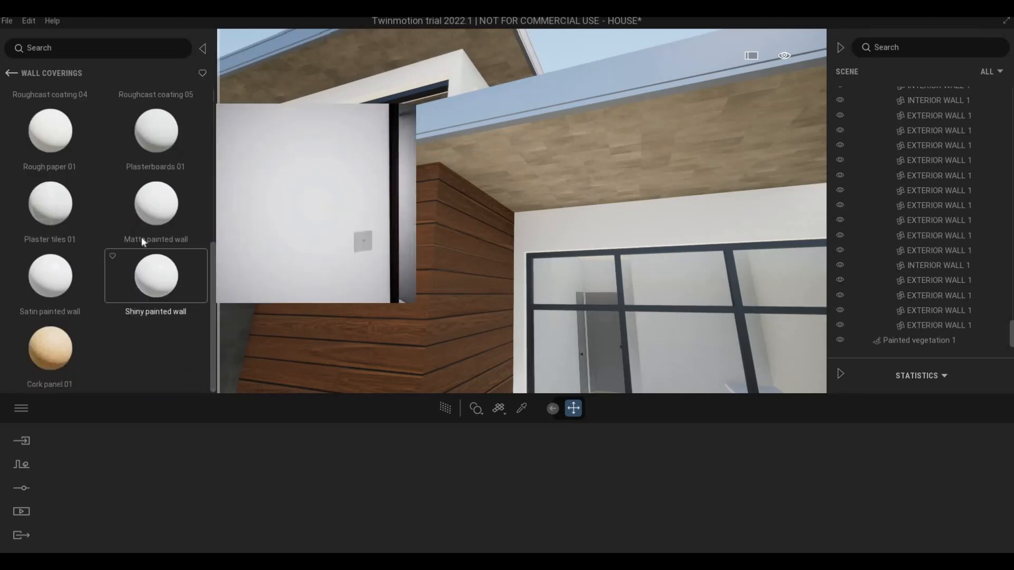
{"action": "mouse_move", "coordinate": [201, 233]}
{"action": "left_mouse_down"}
{"action": "mouse_move", "coordinate": [495, 199]}
{"action": "mouse_move", "coordinate": [490, 208]}
{"action": "left_mouse_up"}
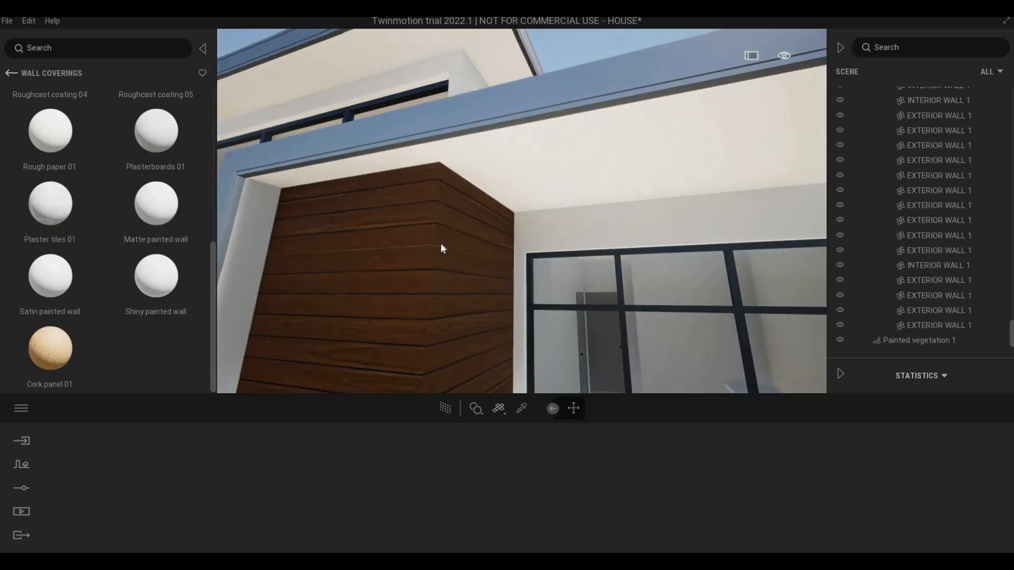
Step: Set the color of the roof's Matte painted wall material to grey A1A1A1
{"action": "key", "text": "q+a"}
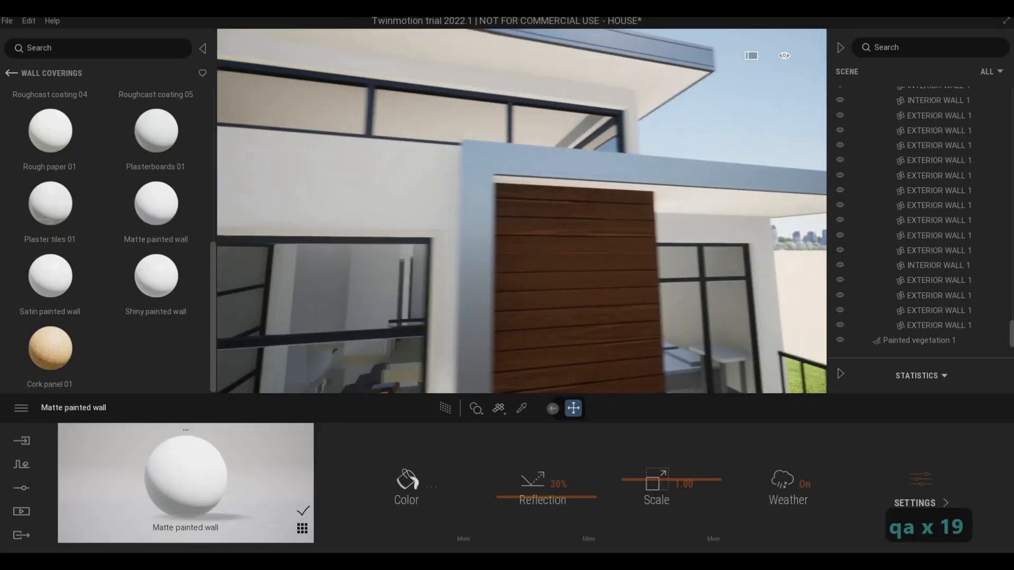
{"action": "key", "text": "a"}
{"action": "key", "text": "s"}
{"action": "key", "text": "d"}
{"action": "key", "text": "w"}
{"action": "key", "text": "w"}
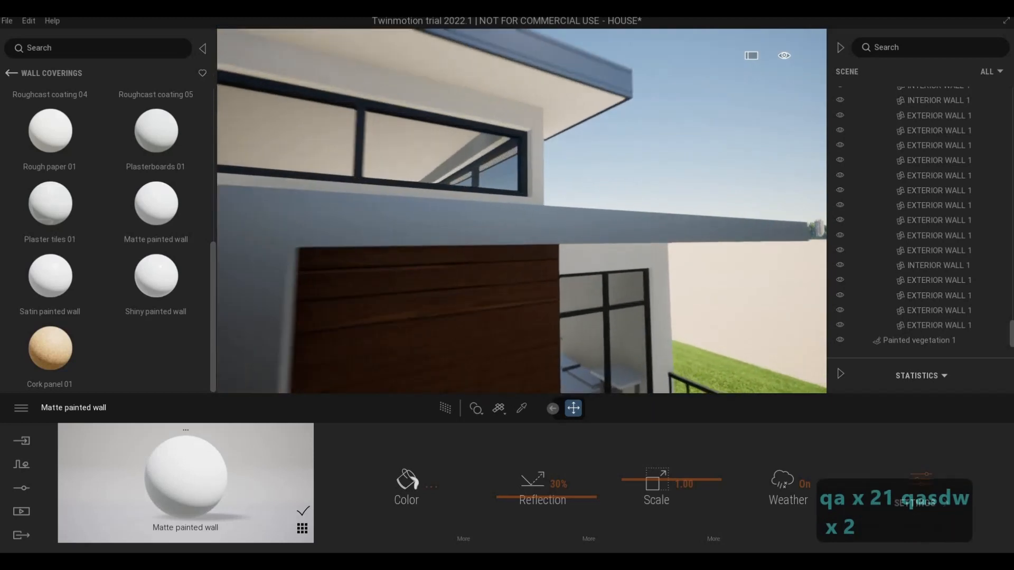
{"action": "key", "text": "q"}
{"action": "key", "text": "q"}
{"action": "key", "text": "s"}
{"action": "key", "text": "d"}
{"action": "key", "text": "s"}
{"action": "key", "text": "d"}
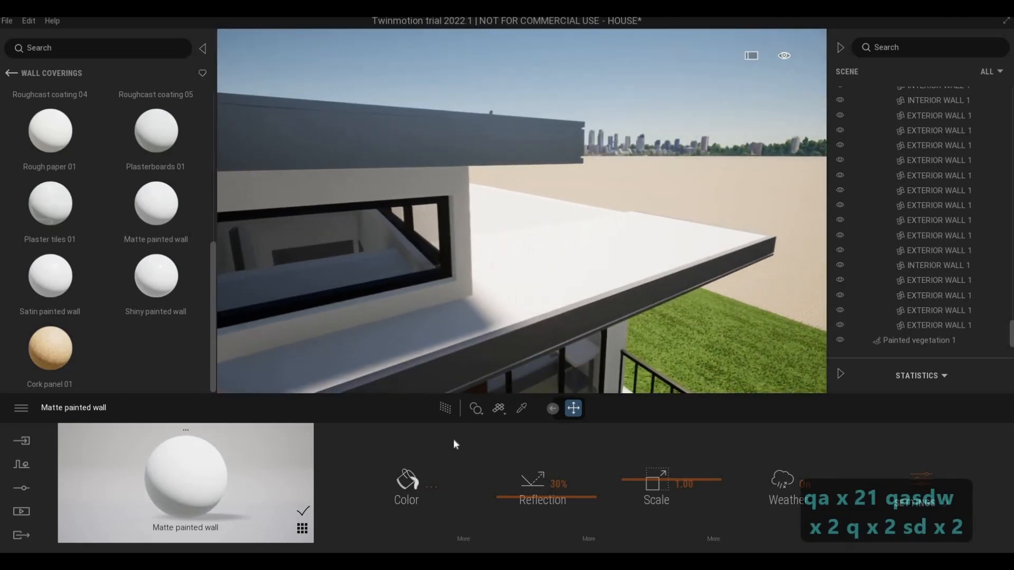
{"action": "left_click", "coordinate": [407, 480]}
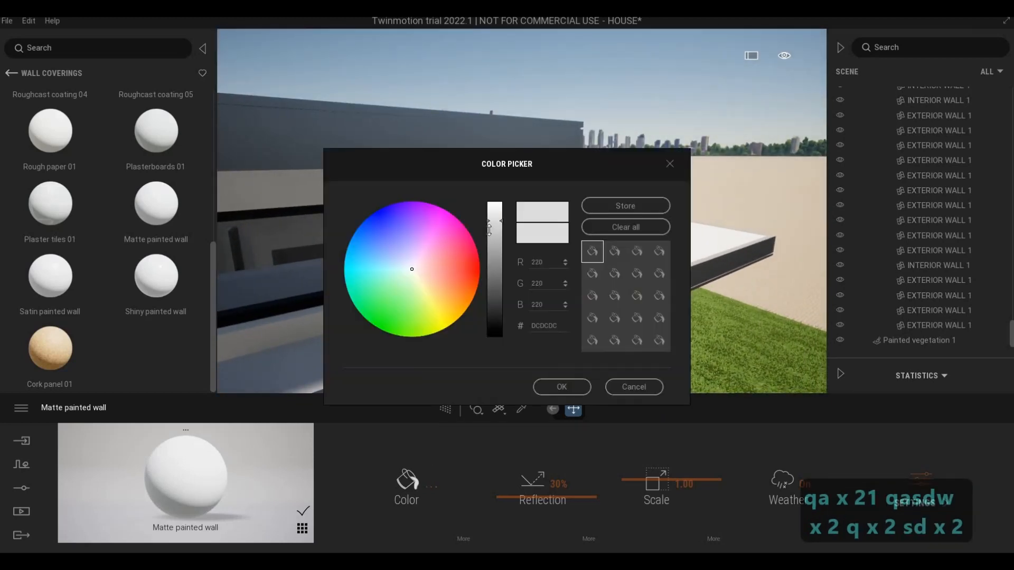
{"action": "left_click", "coordinate": [559, 387]}
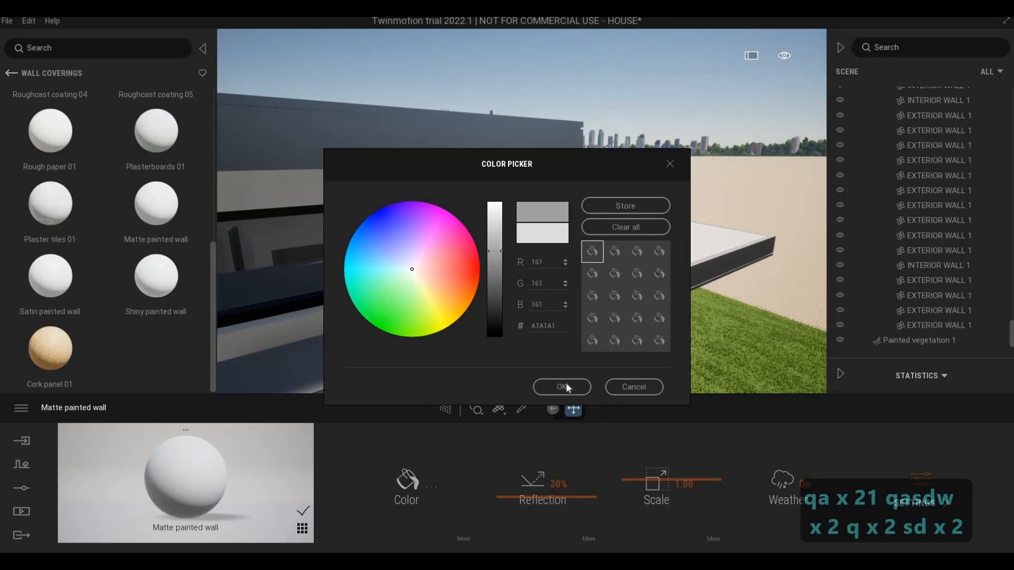
Step: Examine the facade from the roof overhangs to the balcony, its wood-clad wall, glazing and soffit
{"action": "key", "text": "s"}
{"action": "key", "text": "e"}
{"action": "key", "text": "a"}
{"action": "key", "text": "s"}
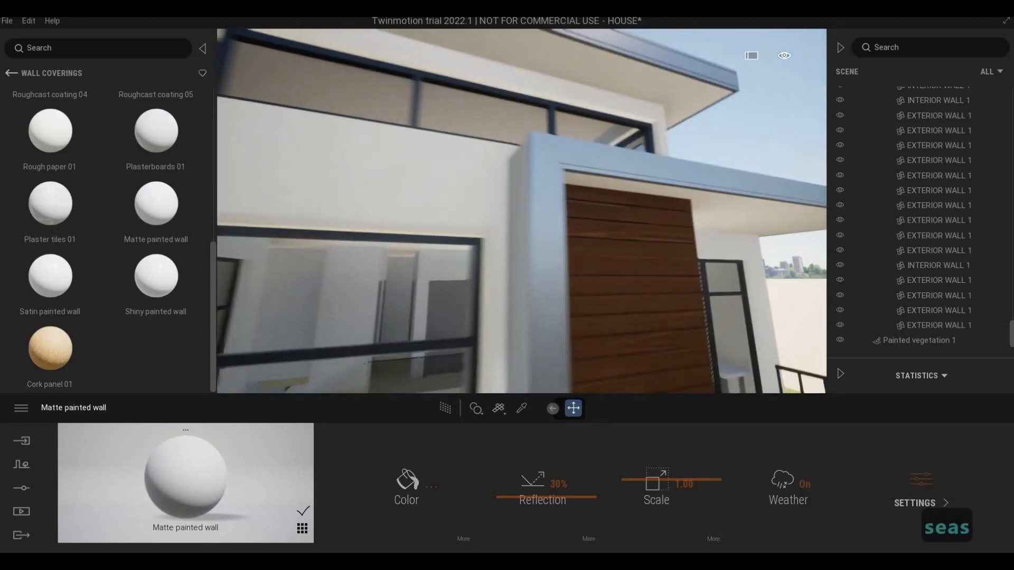
{"action": "key", "text": "e"}
{"action": "key", "text": "d"}
{"action": "key", "text": "d"}
{"action": "key", "text": "e"}
{"action": "key", "text": "d"}
{"action": "key", "text": "w"}
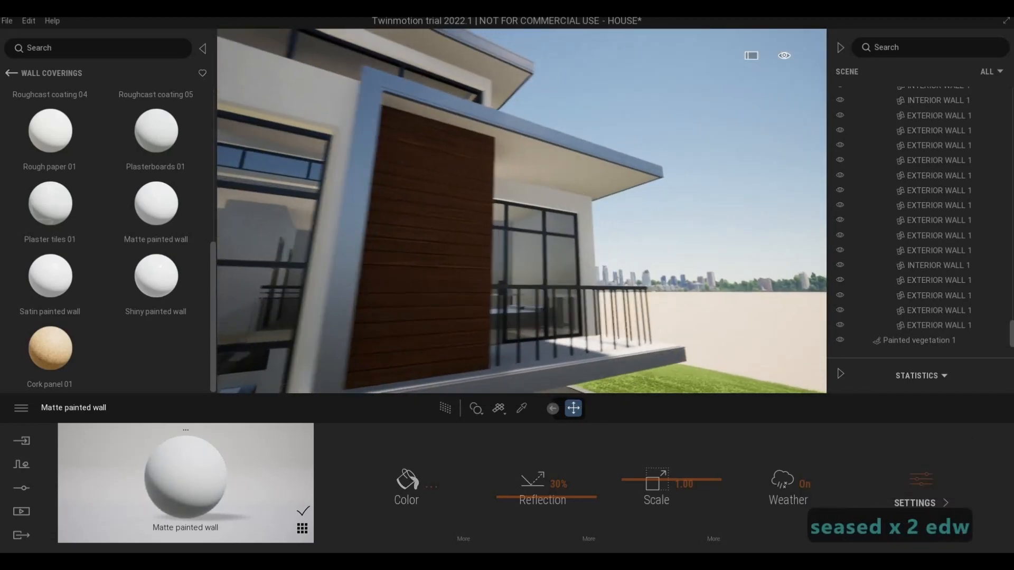
{"action": "key", "text": "s"}
{"action": "key", "text": "d"}
{"action": "key", "text": "a"}
{"action": "key", "text": "w"}
{"action": "key", "text": "e"}
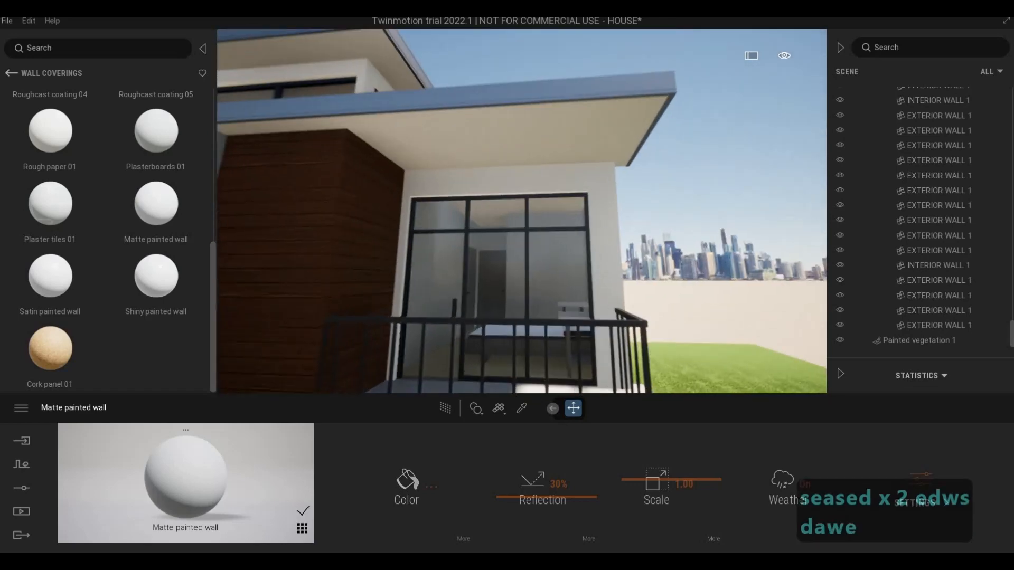
{"action": "key", "text": "s"}
{"action": "key", "text": "a"}
{"action": "key", "text": "a"}
{"action": "key", "text": "a"}
{"action": "key", "text": "a"}
{"action": "key", "text": "a"}
{"action": "key", "text": "a"}
{"action": "key", "text": "a"}
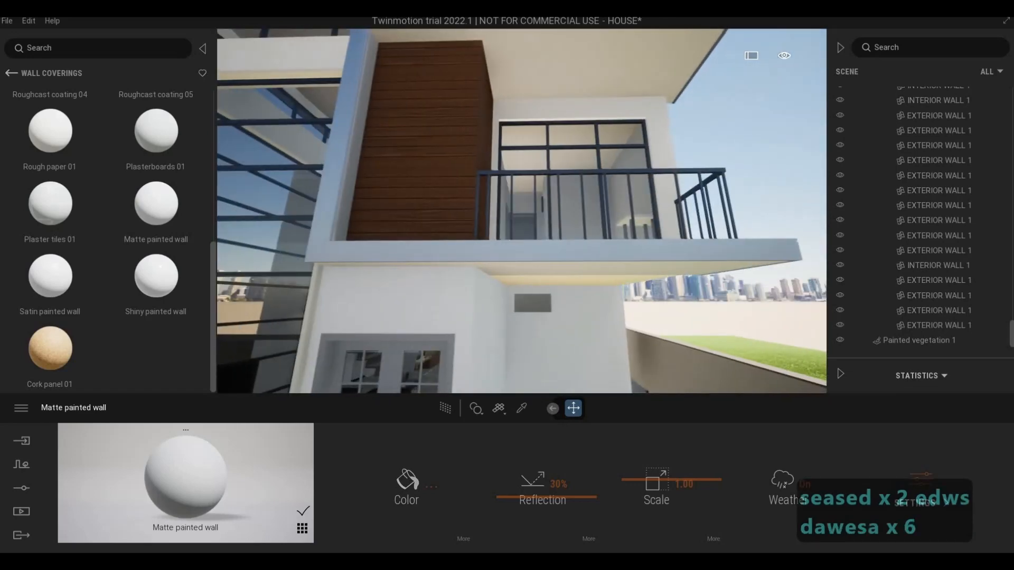
{"action": "key", "text": "d"}
{"action": "key", "text": "w"}
{"action": "key", "text": "q"}
{"action": "key", "text": "q"}
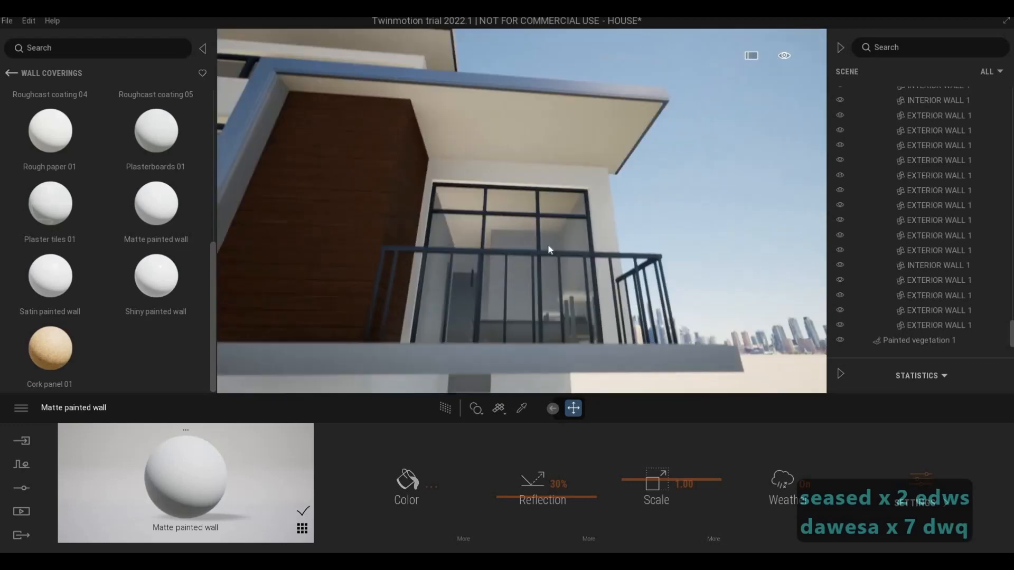
{"action": "key", "text": "a"}
{"action": "key", "text": "a"}
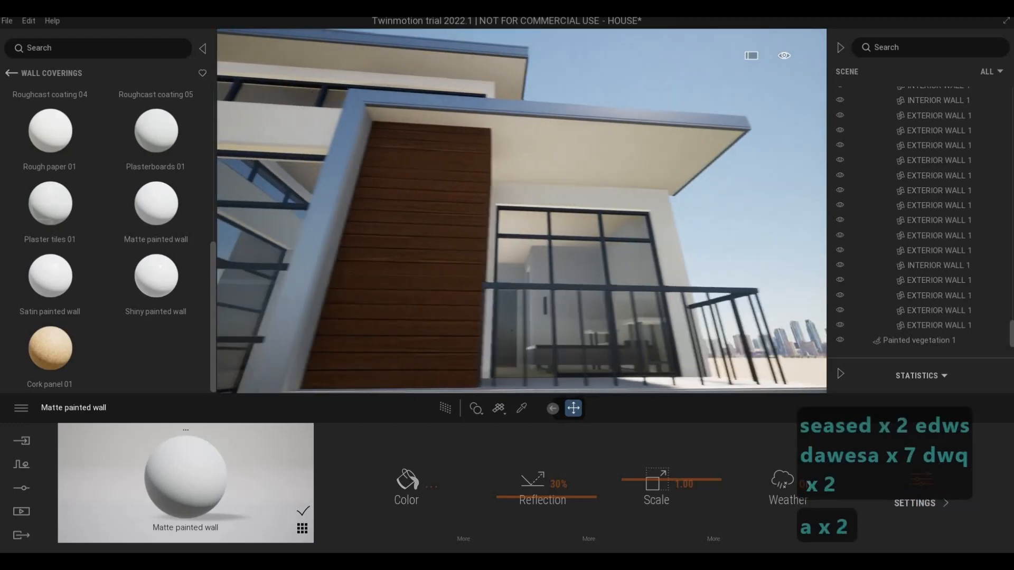
{"action": "key", "text": "q"}
{"action": "key", "text": "a"}
{"action": "key", "text": "a"}
{"action": "key", "text": "a"}
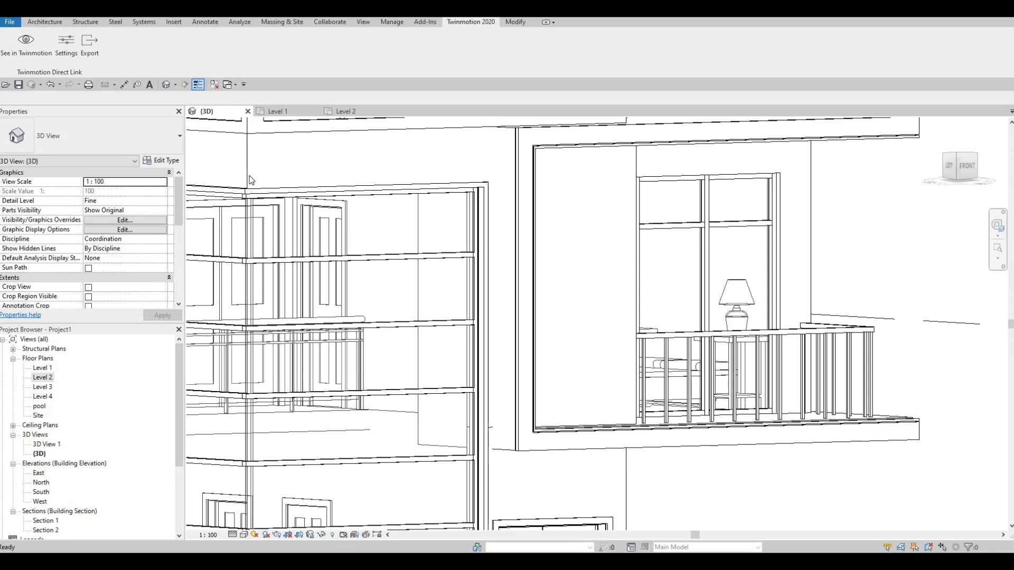
Step: Switch to Revit and open the generic model framing the balcony's floor, side and roof for in-place editing
{"action": "left_click", "coordinate": [621, 248]}
{"action": "key", "text": "Escape"}
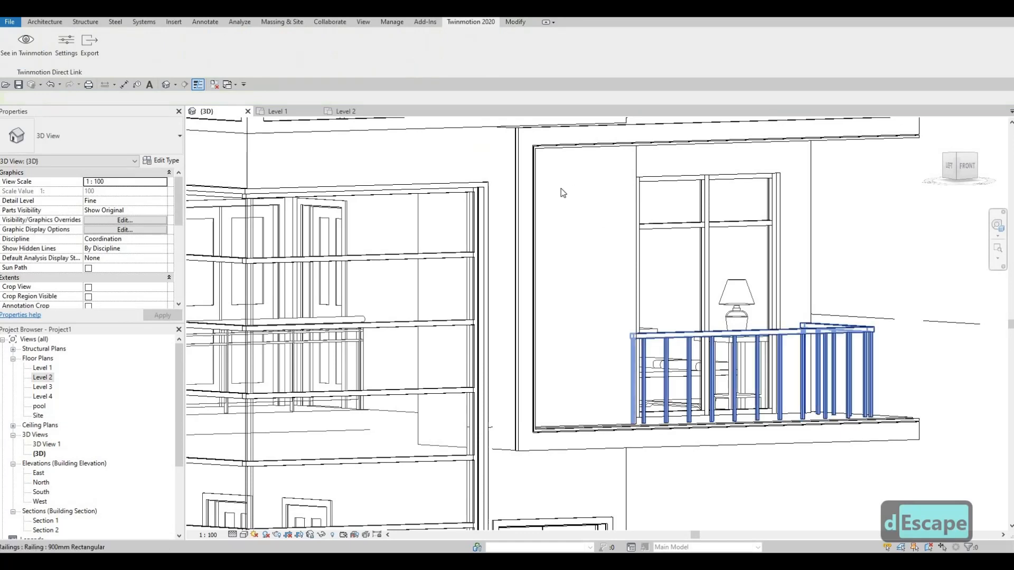
{"action": "middle_click_drag", "start_coordinate": [561, 193], "coordinate": [613, 216], "text": "shift"}
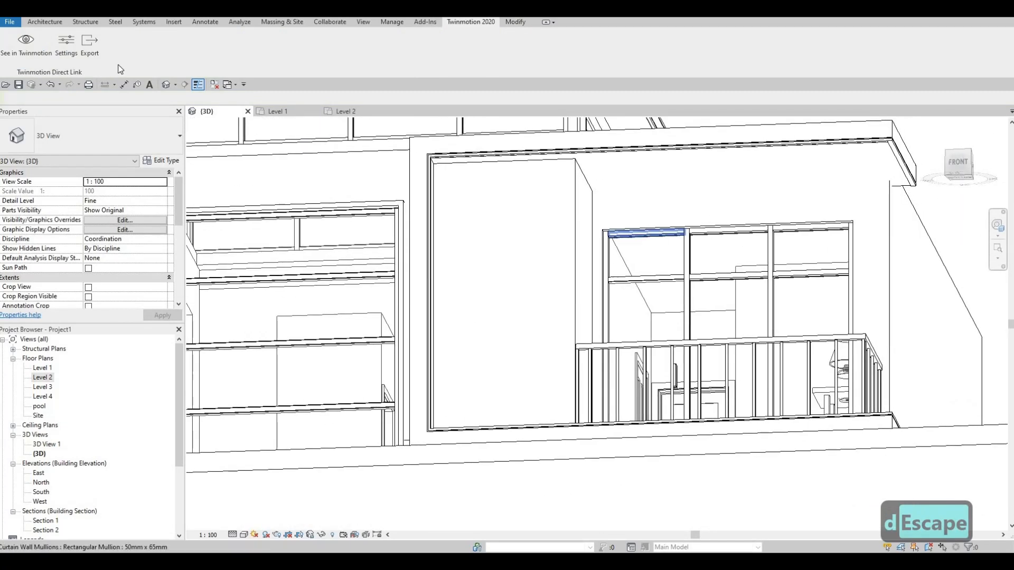
{"action": "left_click", "coordinate": [37, 24]}
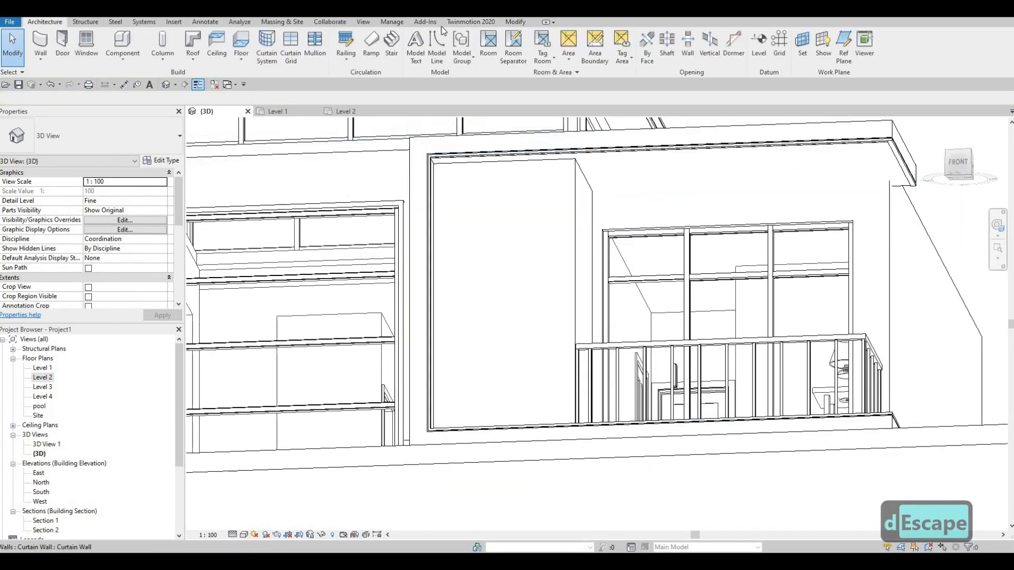
{"action": "left_click", "coordinate": [514, 22]}
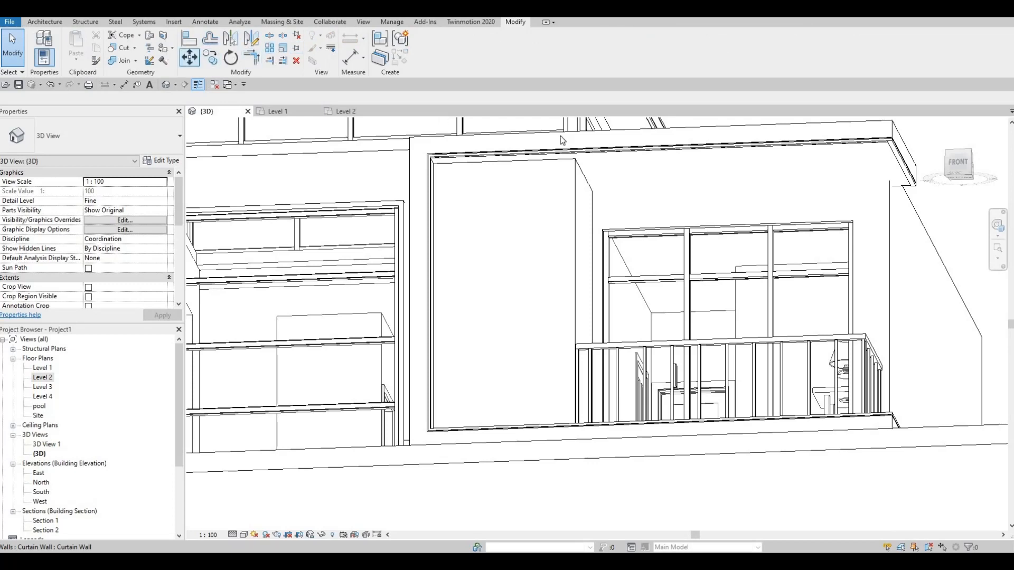
{"action": "left_click", "coordinate": [859, 147]}
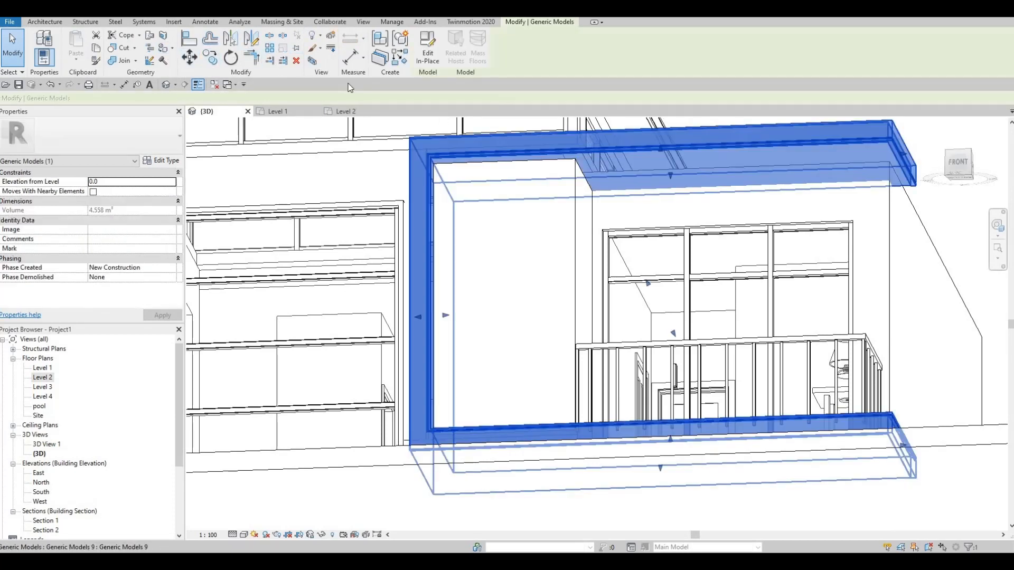
{"action": "left_click", "coordinate": [427, 57]}
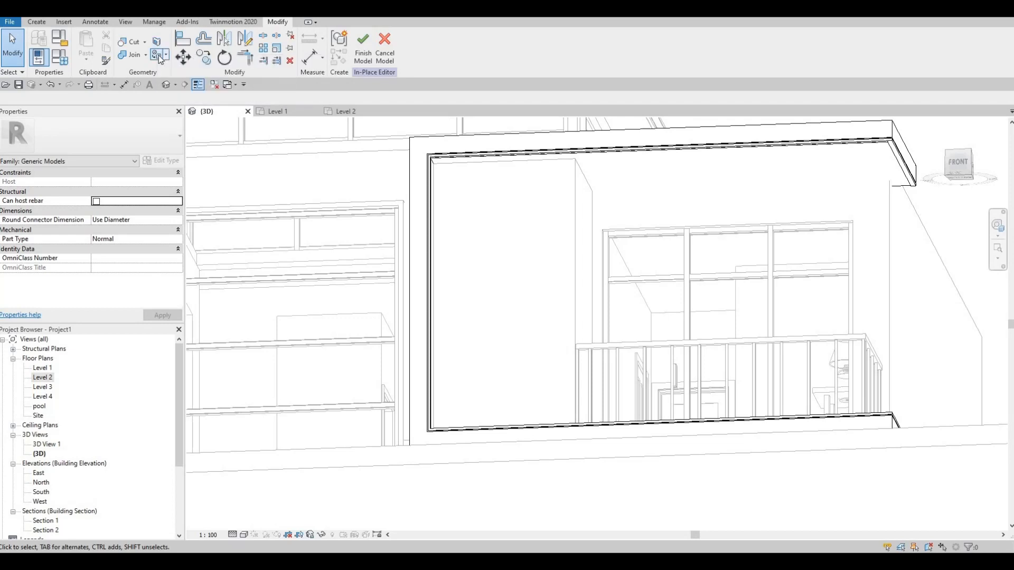
{"action": "left_click", "coordinate": [157, 42]}
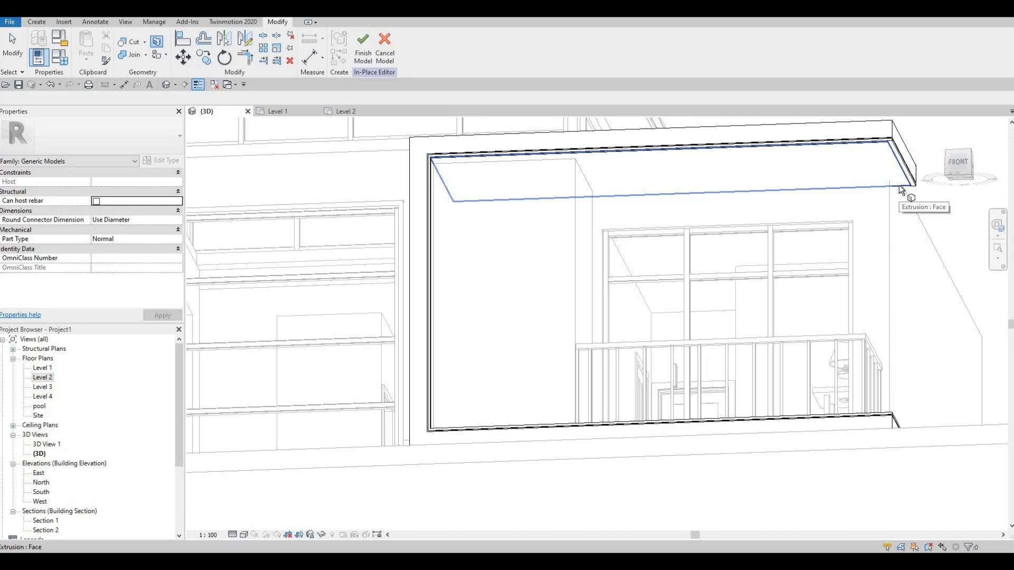
{"action": "left_click", "coordinate": [807, 184]}
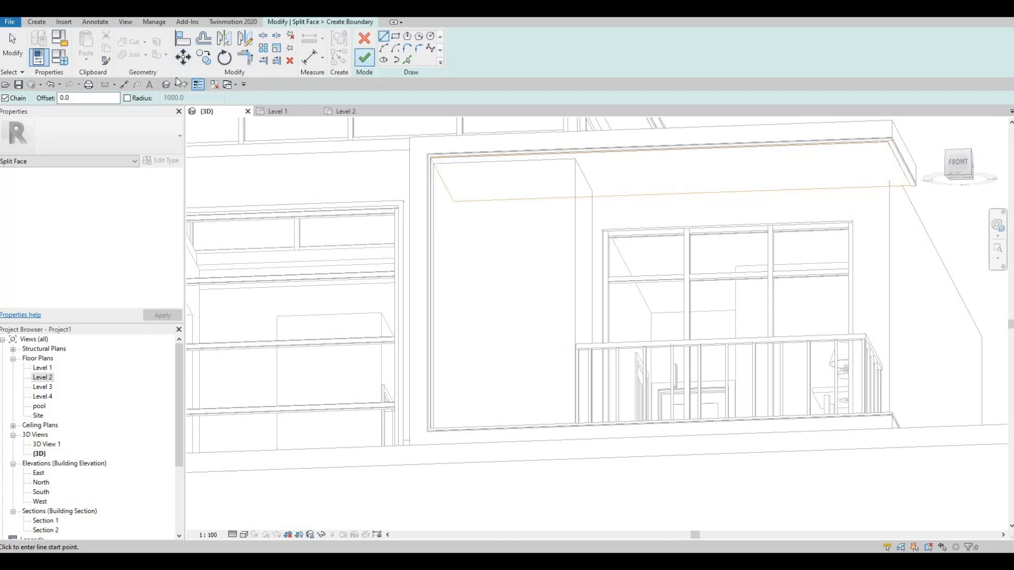
{"action": "left_click", "coordinate": [364, 57]}
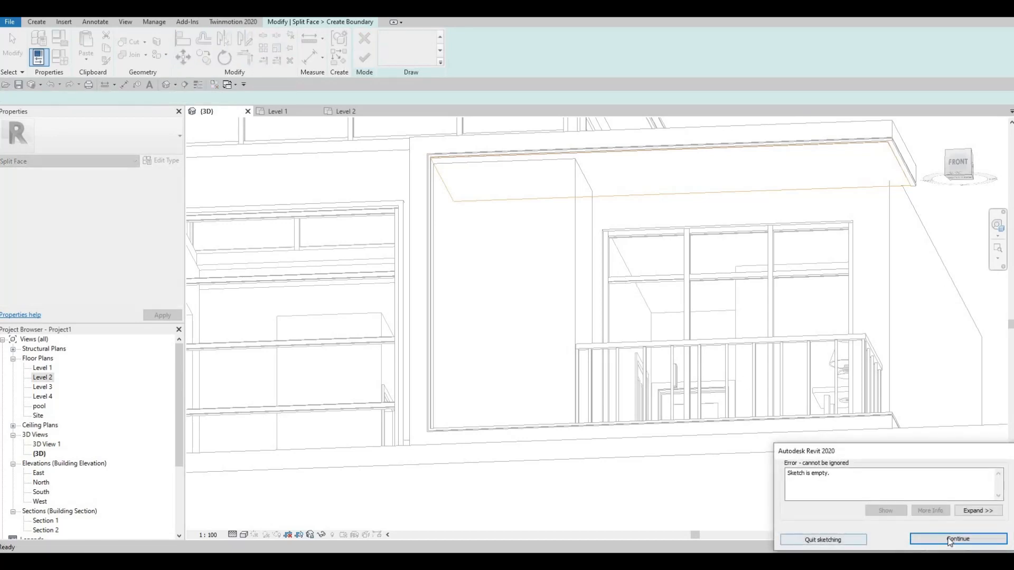
{"action": "key", "text": "Return"}
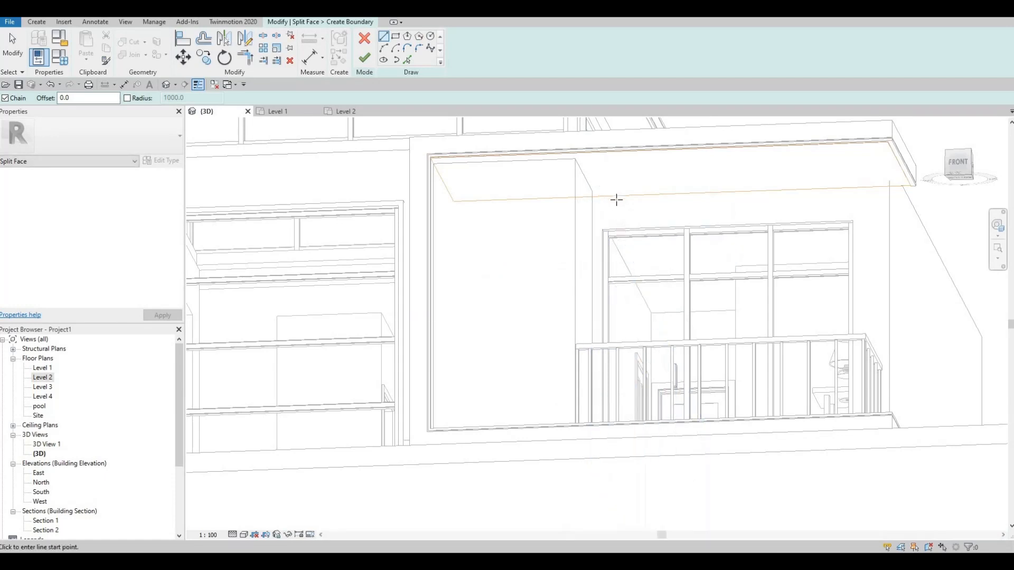
{"action": "scroll", "coordinate": [621, 207], "scroll_direction": "up", "scroll_amount": 1}
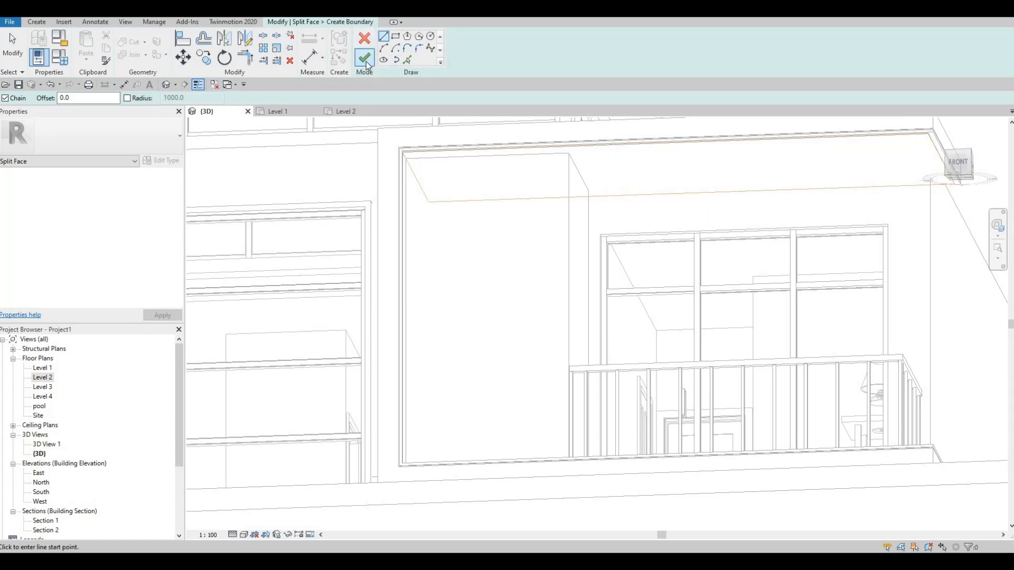
{"action": "key", "text": "Escape"}
{"action": "key", "text": "Escape"}
{"action": "key", "text": "Escape"}
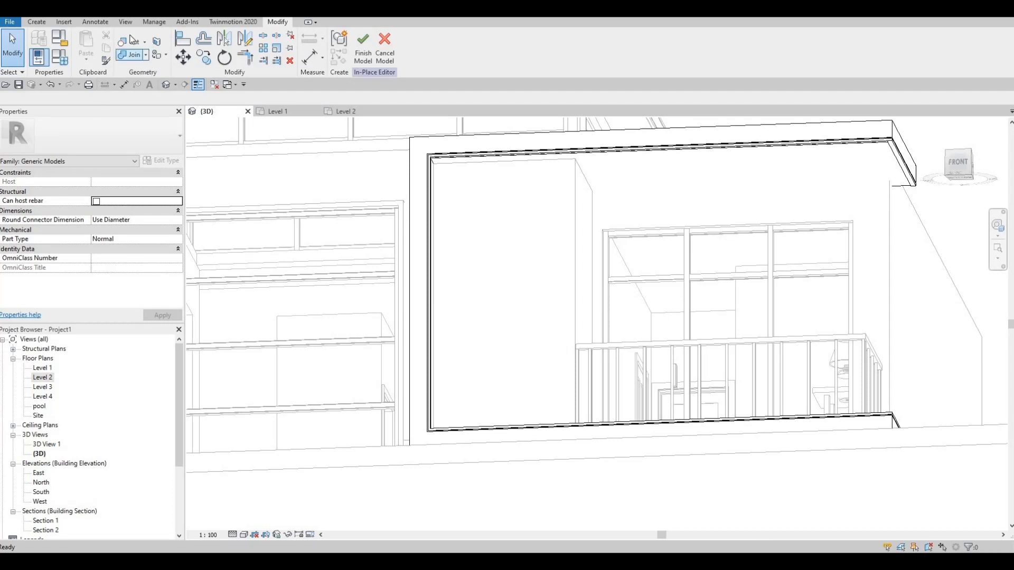
Step: Paint the underside of the balcony roof with the Air material and finish the in-place model
{"action": "left_click", "coordinate": [166, 55]}
{"action": "left_click", "coordinate": [160, 67]}
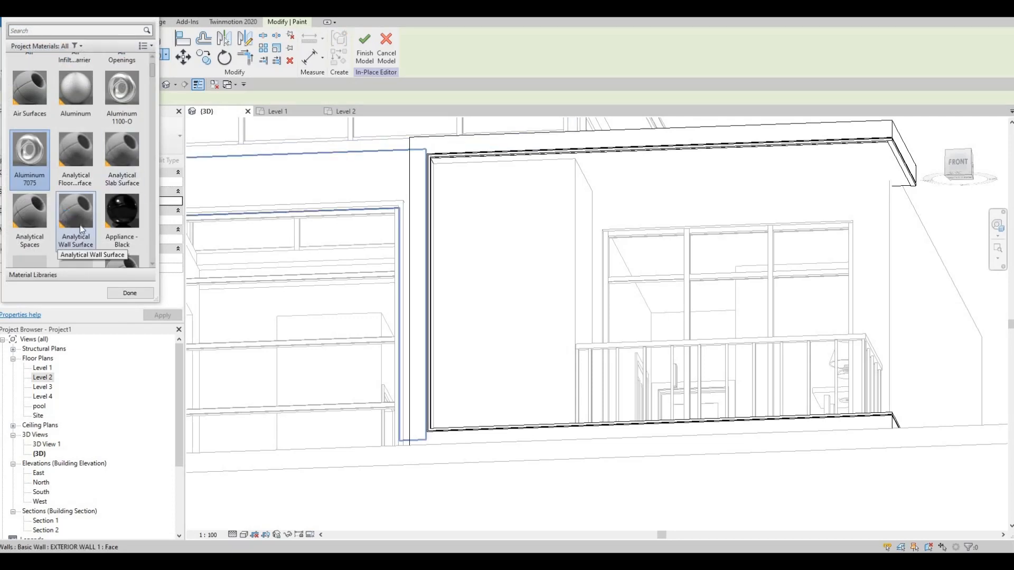
{"action": "scroll", "coordinate": [78, 226], "scroll_direction": "down", "scroll_amount": 3}
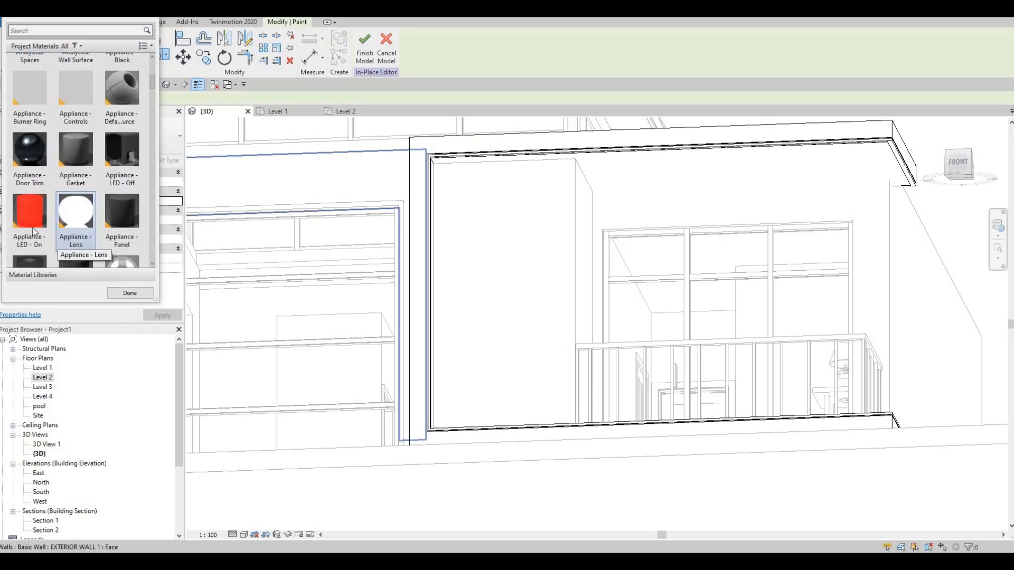
{"action": "scroll", "coordinate": [33, 231], "scroll_direction": "up", "scroll_amount": 5}
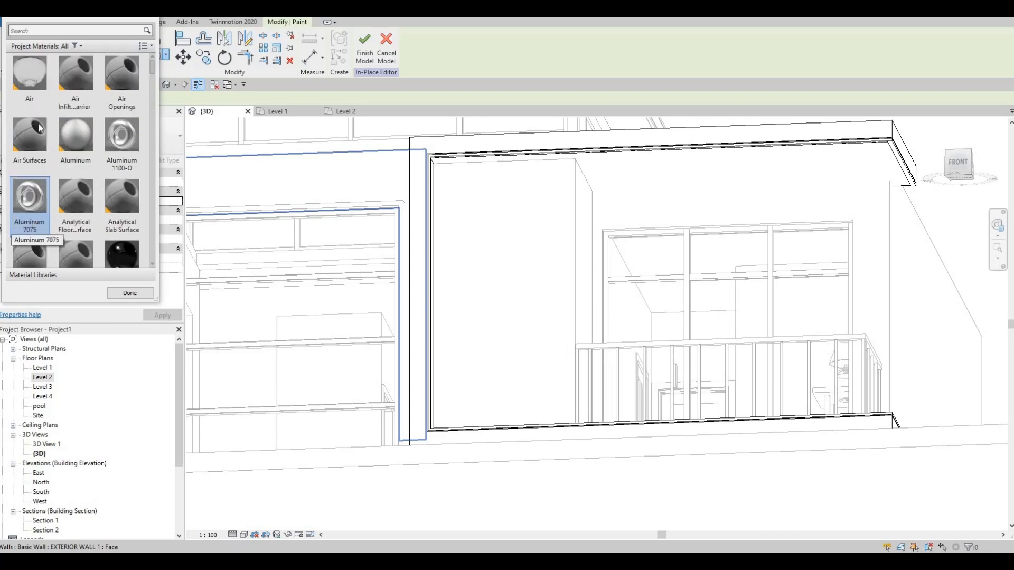
{"action": "left_click", "coordinate": [43, 93]}
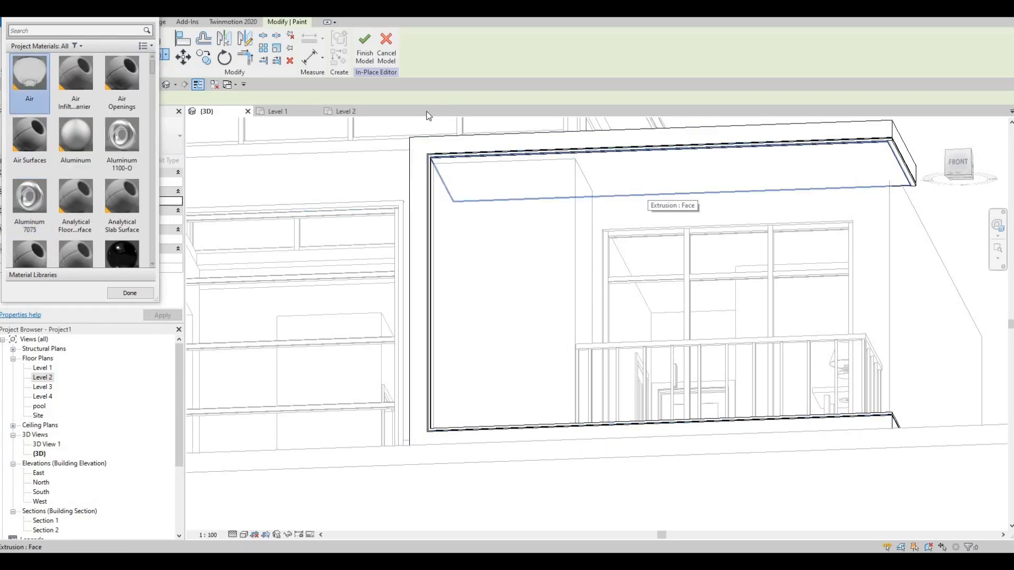
{"action": "left_click", "coordinate": [655, 190]}
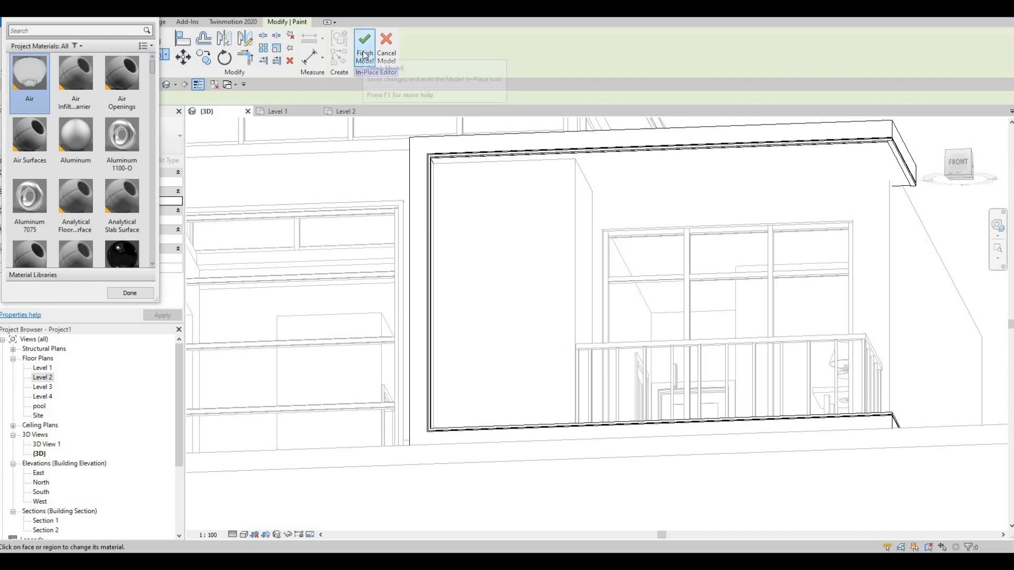
{"action": "left_click", "coordinate": [361, 58]}
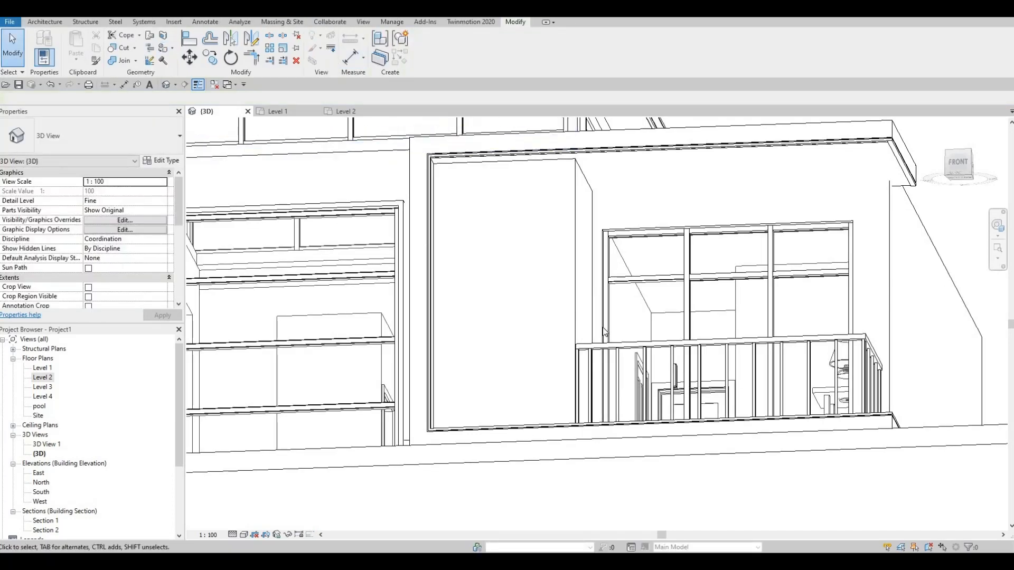
Step: Edit the upper roof slab in place, paint its underside with the Air material, and finish the model
{"action": "scroll", "coordinate": [798, 220], "scroll_direction": "up", "scroll_amount": 3}
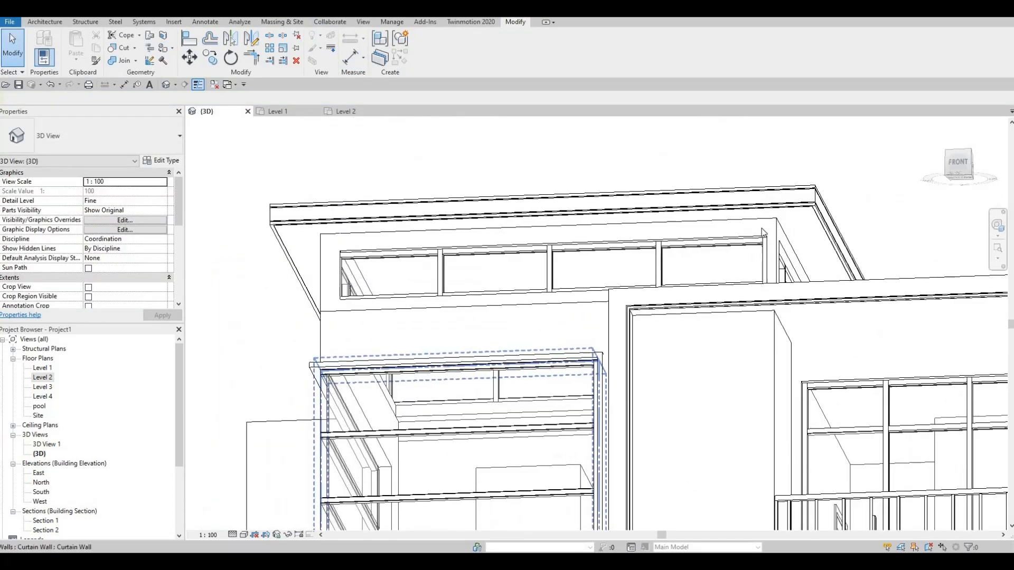
{"action": "left_click", "coordinate": [802, 210]}
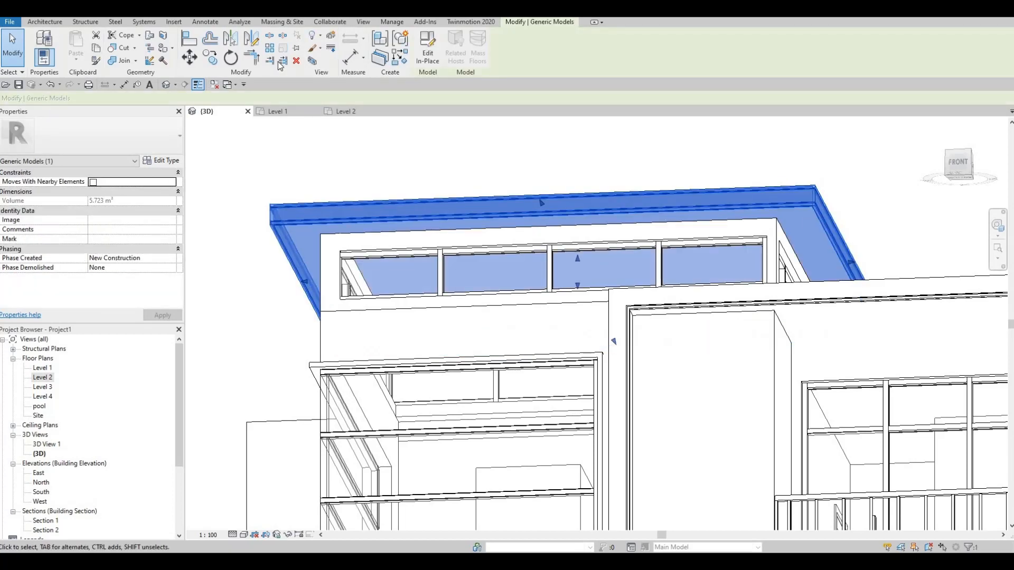
{"action": "left_click", "coordinate": [429, 59]}
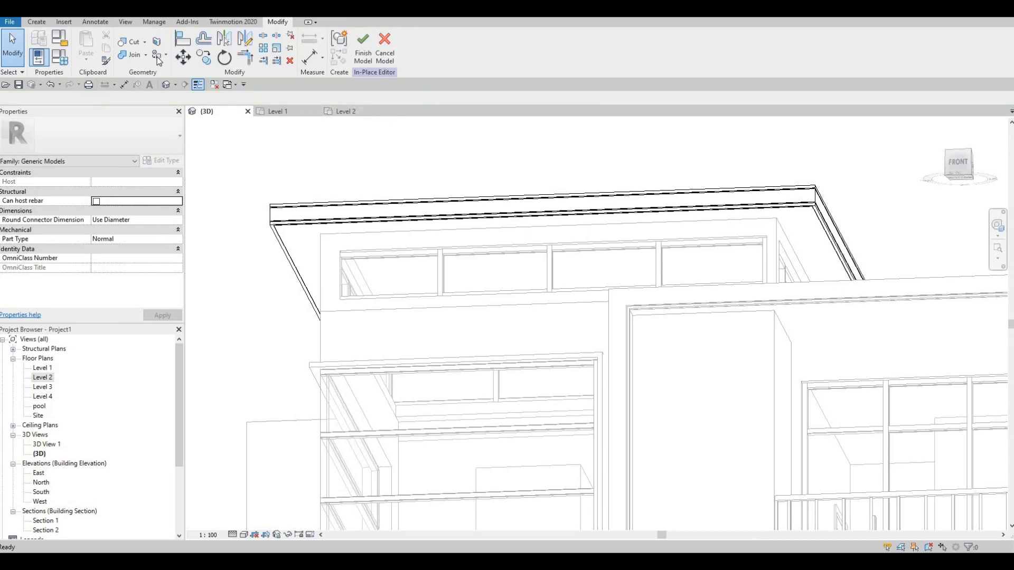
{"action": "key", "text": "p"}
{"action": "key", "text": "t"}
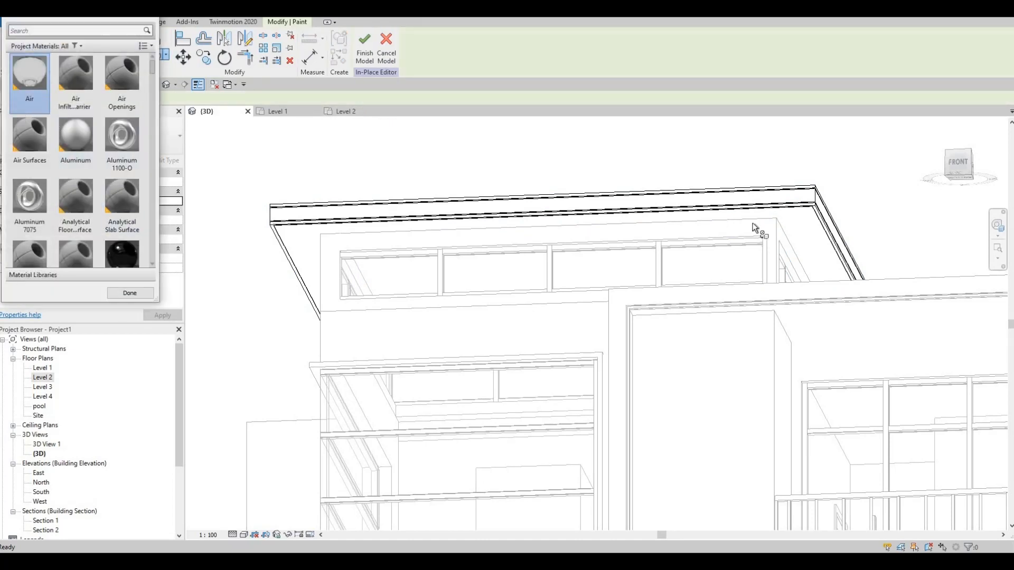
{"action": "left_click", "coordinate": [805, 214]}
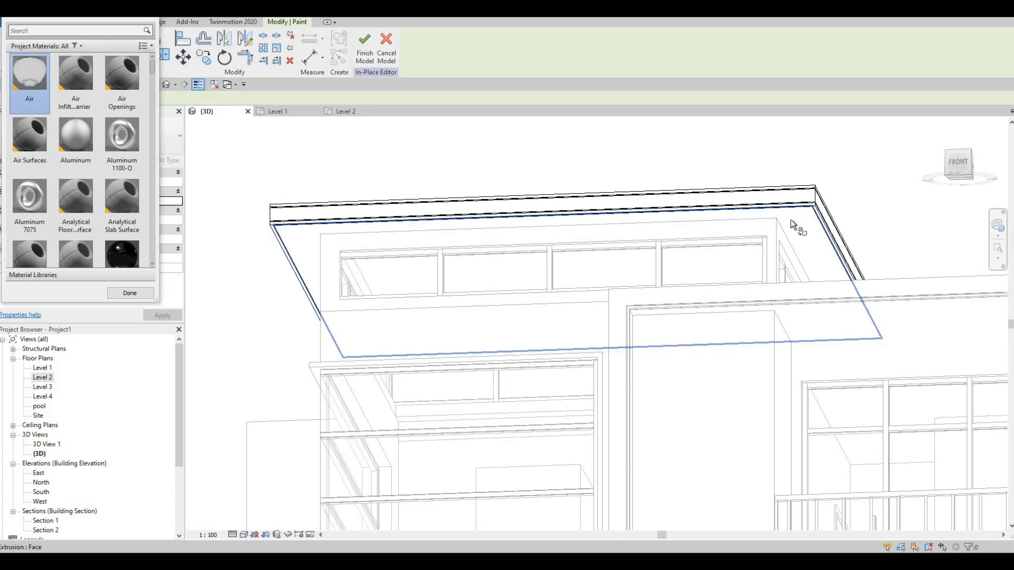
{"action": "left_click", "coordinate": [364, 51]}
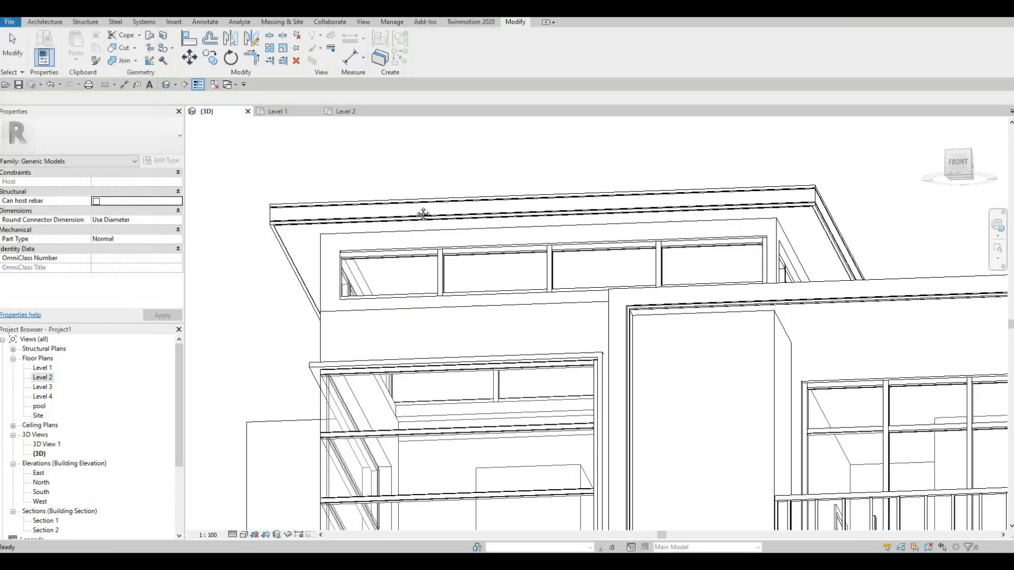
Step: Send the updated Revit model to Twinmotion and return from the wall coverings to the main material categories there
{"action": "middle_click_drag", "start_coordinate": [426, 231], "coordinate": [282, 147]}
{"action": "middle_click_drag", "start_coordinate": [408, 181], "coordinate": [318, 150]}
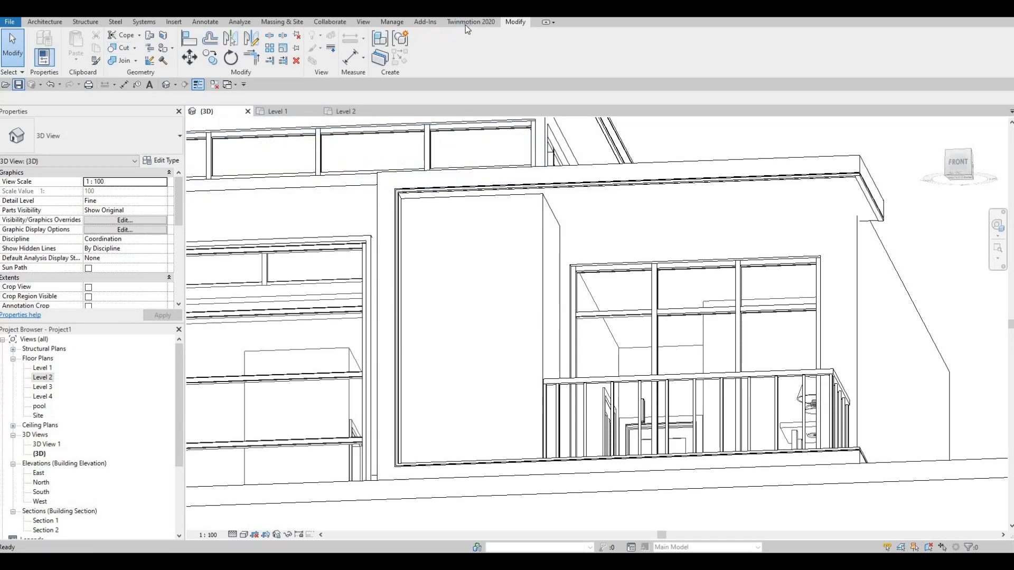
{"action": "left_click", "coordinate": [470, 22]}
{"action": "left_click", "coordinate": [26, 43]}
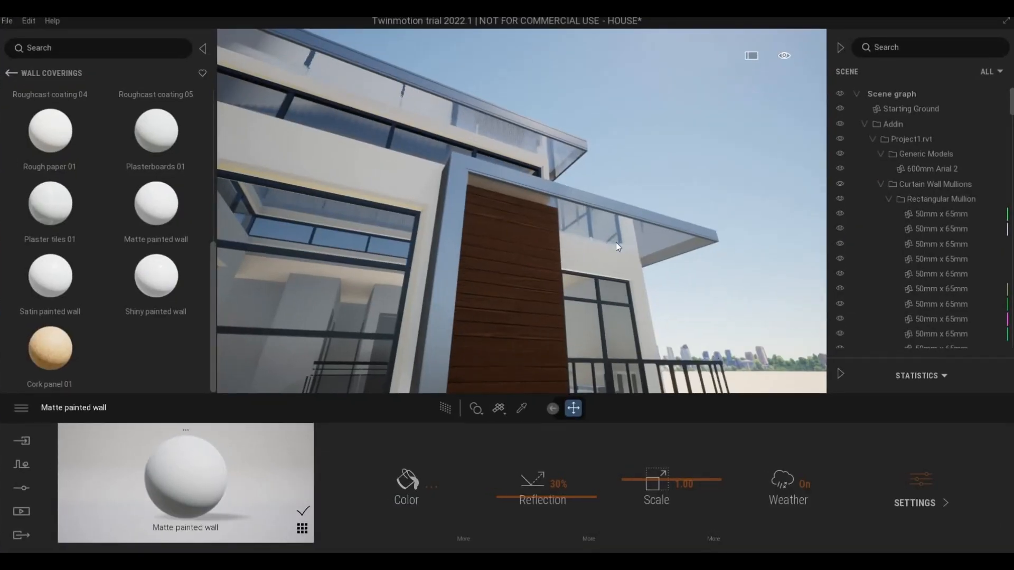
{"action": "key", "text": "w"}
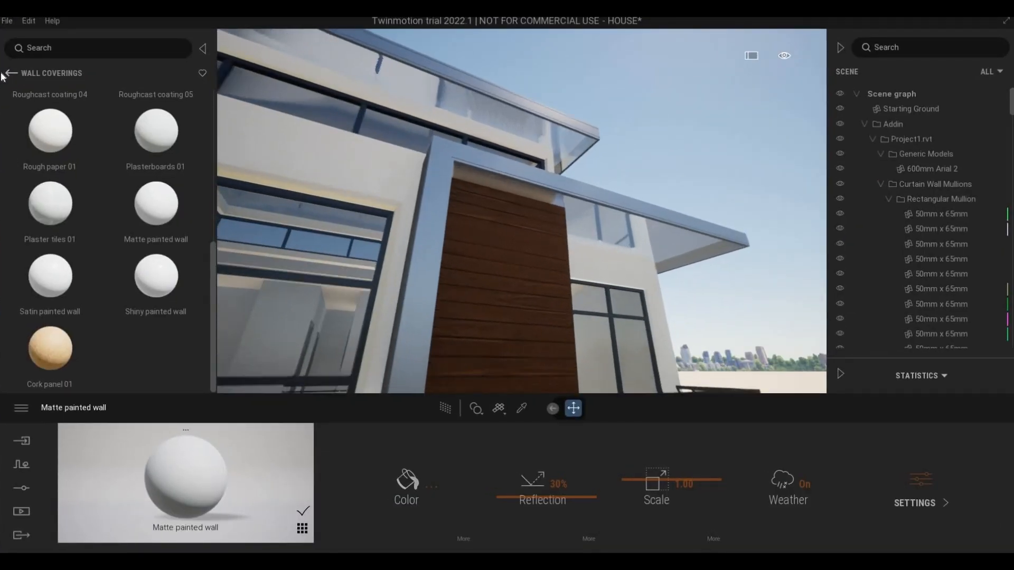
{"action": "left_click", "coordinate": [10, 73]}
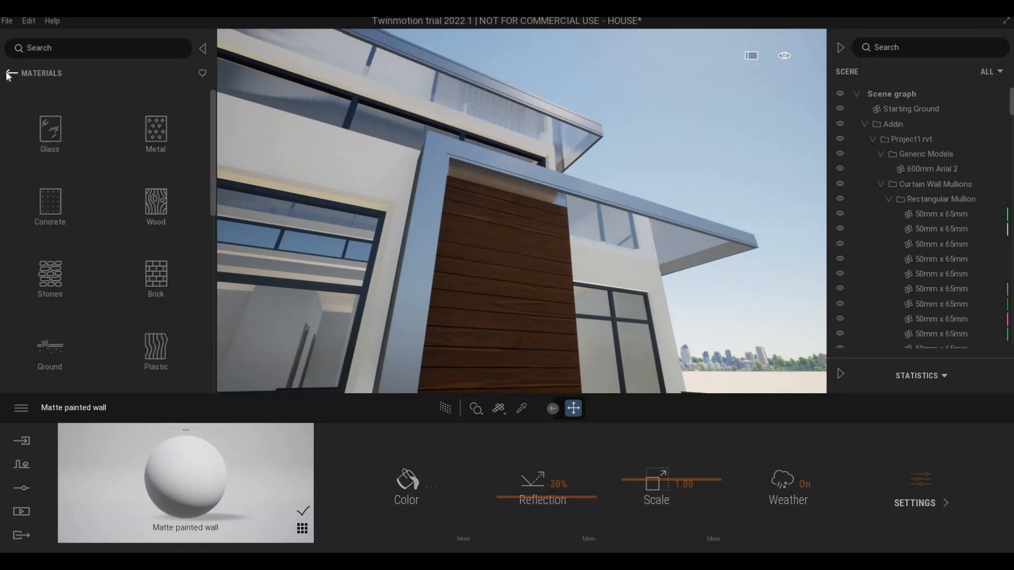
Step: Open the Veneer collection among the Quixel Megascans wood surfaces
{"action": "left_click", "coordinate": [44, 98]}
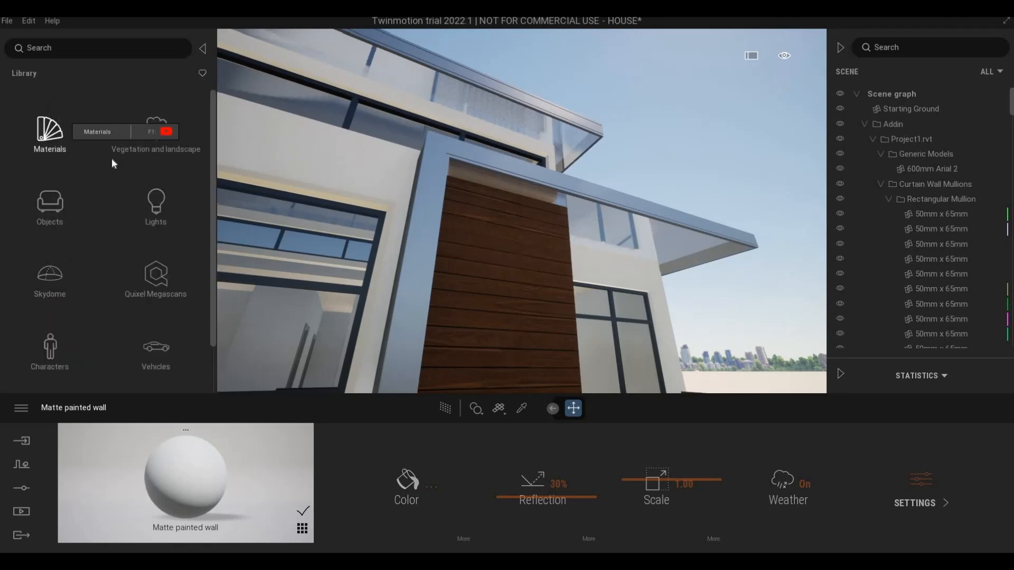
{"action": "left_click", "coordinate": [156, 285]}
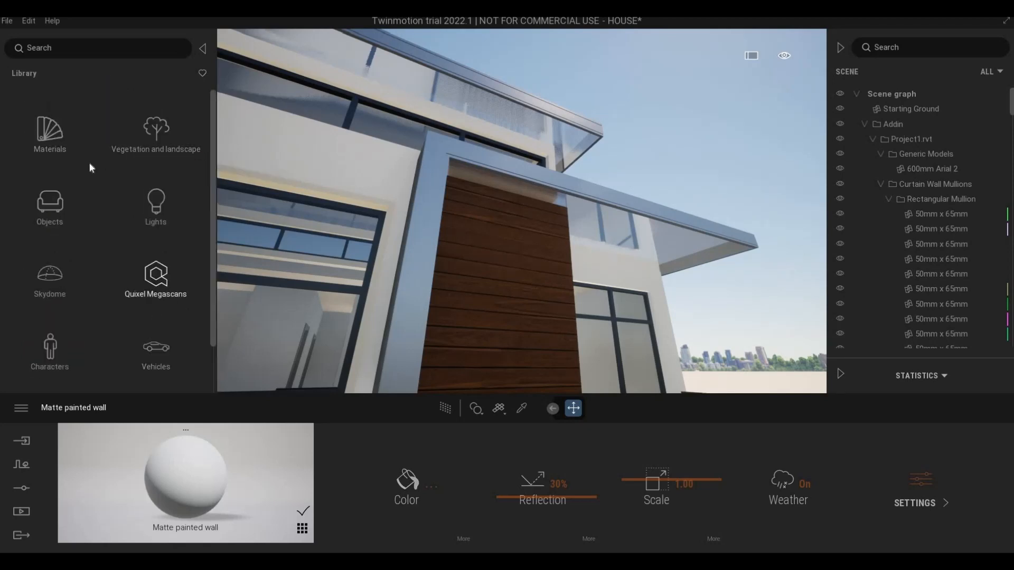
{"action": "left_click", "coordinate": [52, 223]}
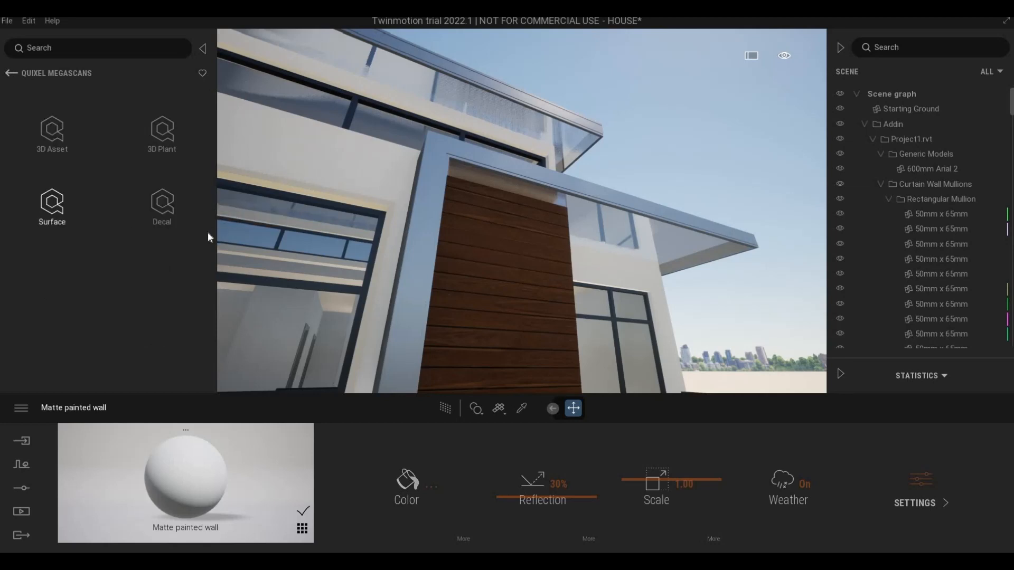
{"action": "scroll", "coordinate": [177, 202], "scroll_direction": "down", "scroll_amount": 1}
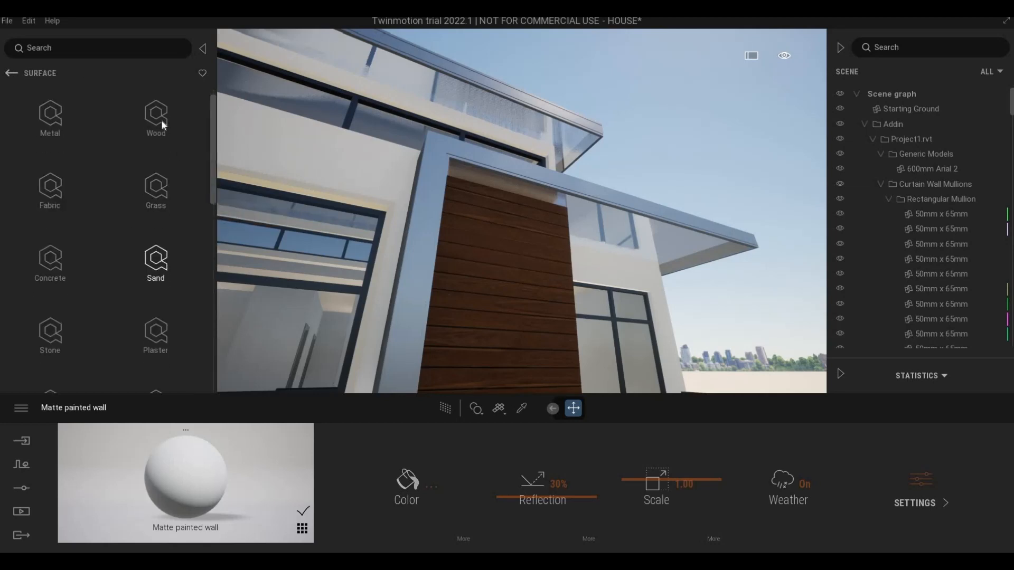
{"action": "left_click", "coordinate": [158, 123]}
{"action": "left_click", "coordinate": [168, 285]}
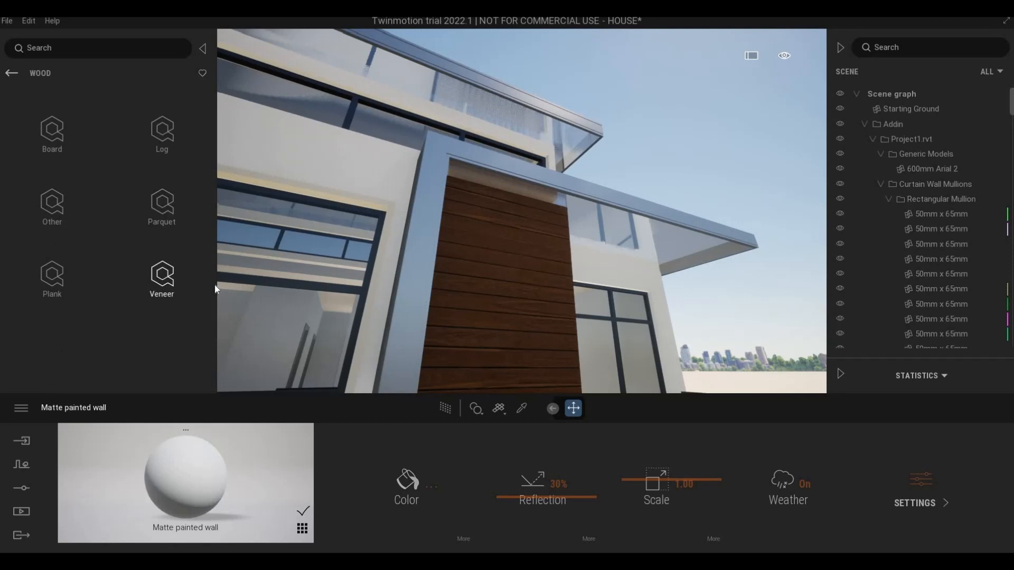
Step: Try the Mahogany Veneer on the underside of the balcony roof
{"action": "key", "text": "d"}
{"action": "key", "text": "w"}
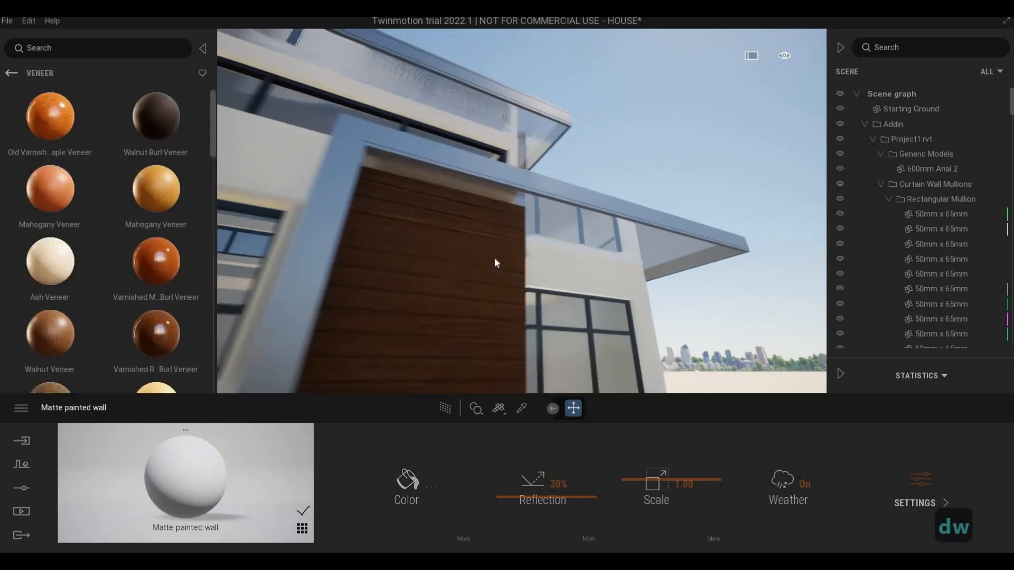
{"action": "key", "text": "e"}
{"action": "key", "text": "w"}
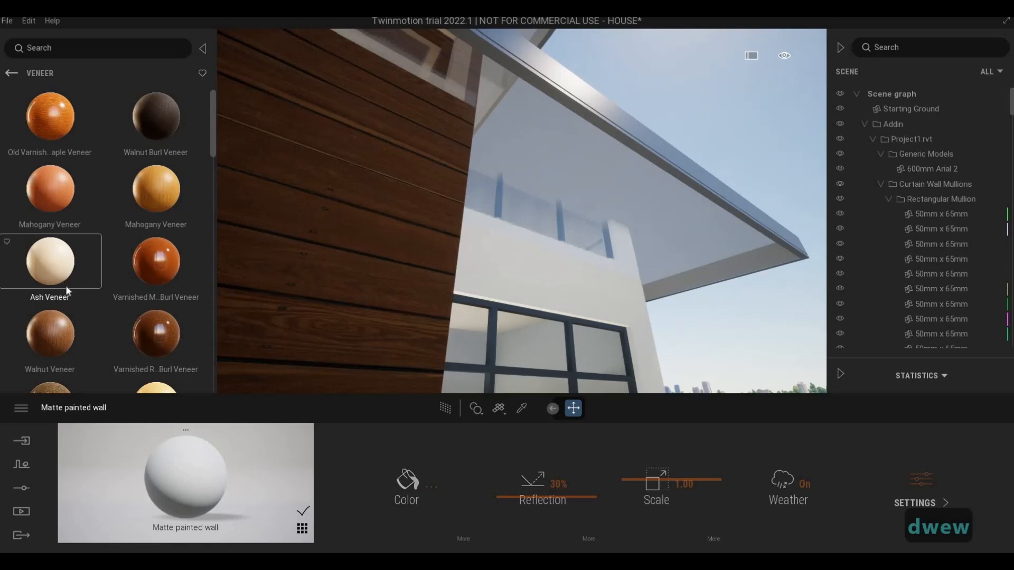
{"action": "left_click_drag", "start_coordinate": [58, 201], "coordinate": [553, 145]}
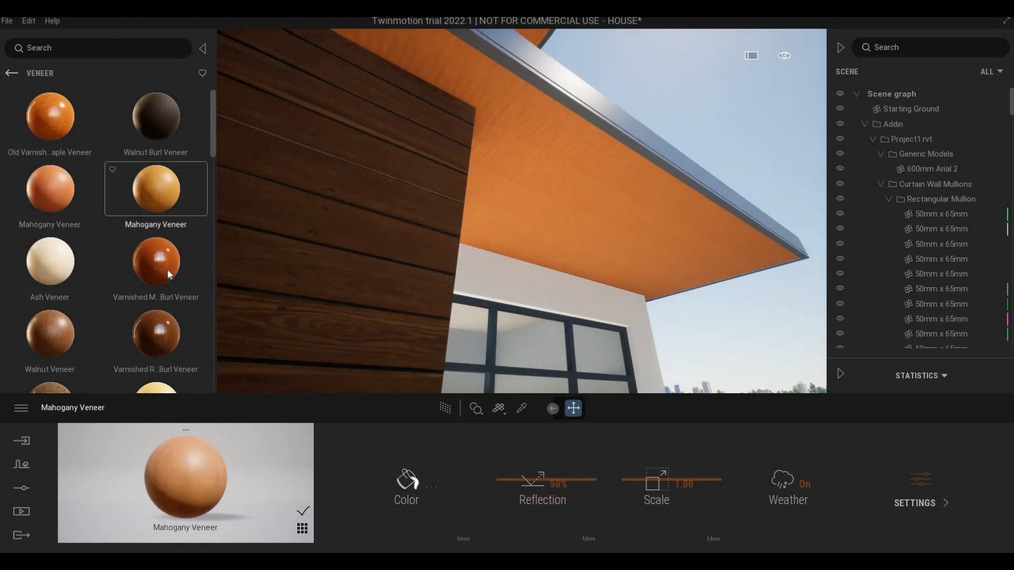
Step: Try the pale Ash Veneer, the Varnished Redwood Burl Veneer and the grained Ash Veneer on the balcony roof's underside
{"action": "scroll", "coordinate": [164, 310], "scroll_direction": "down", "scroll_amount": 2}
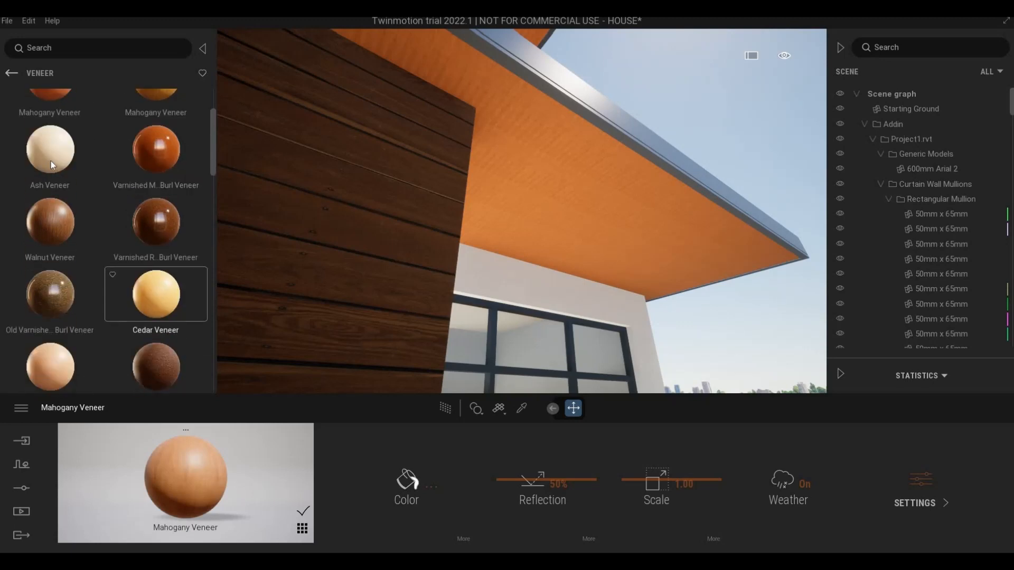
{"action": "left_click_drag", "start_coordinate": [51, 161], "coordinate": [567, 223]}
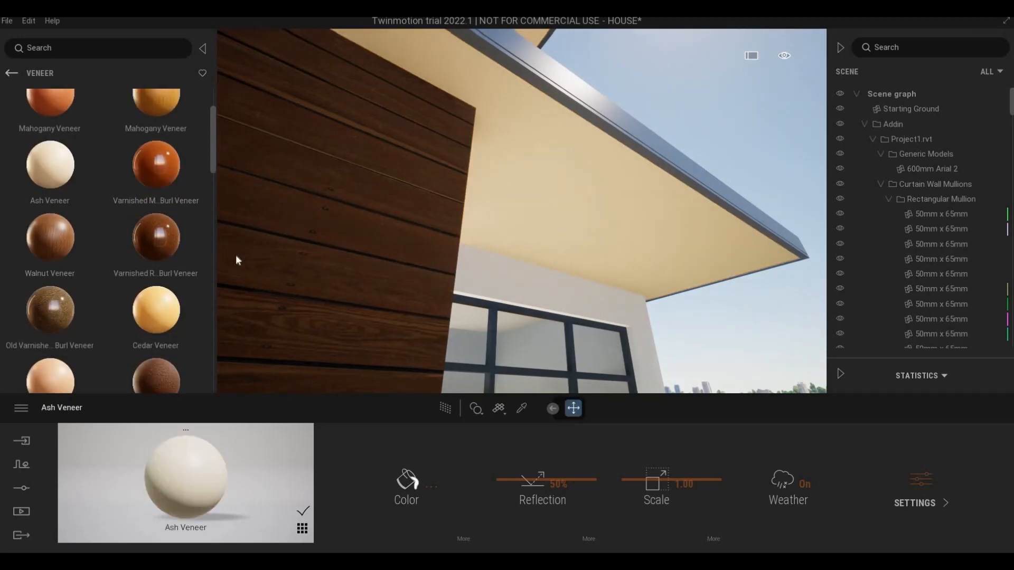
{"action": "left_click_drag", "start_coordinate": [149, 252], "coordinate": [534, 211]}
{"action": "scroll", "coordinate": [104, 330], "scroll_direction": "down", "scroll_amount": 5}
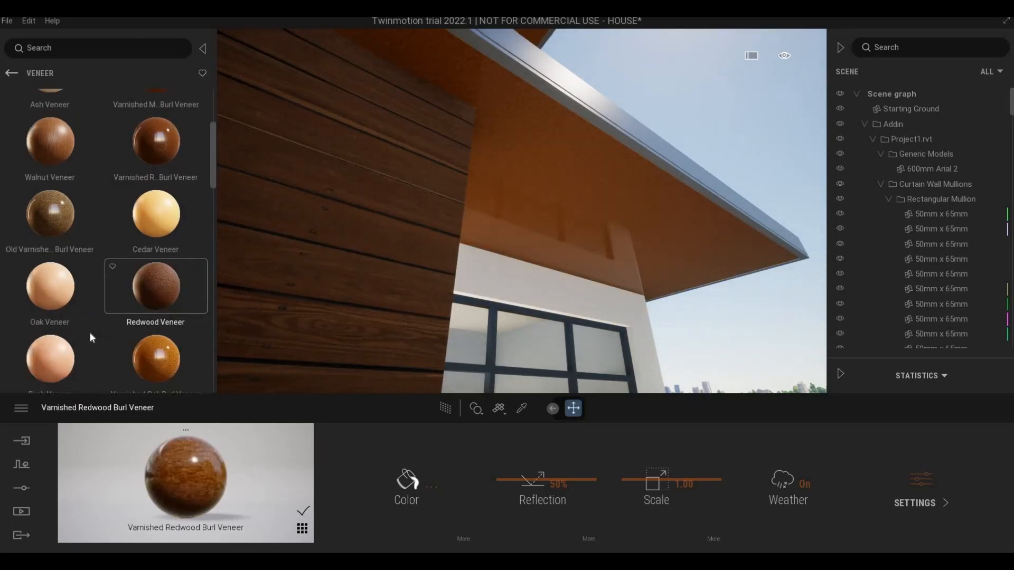
{"action": "scroll", "coordinate": [159, 302], "scroll_direction": "down", "scroll_amount": 2}
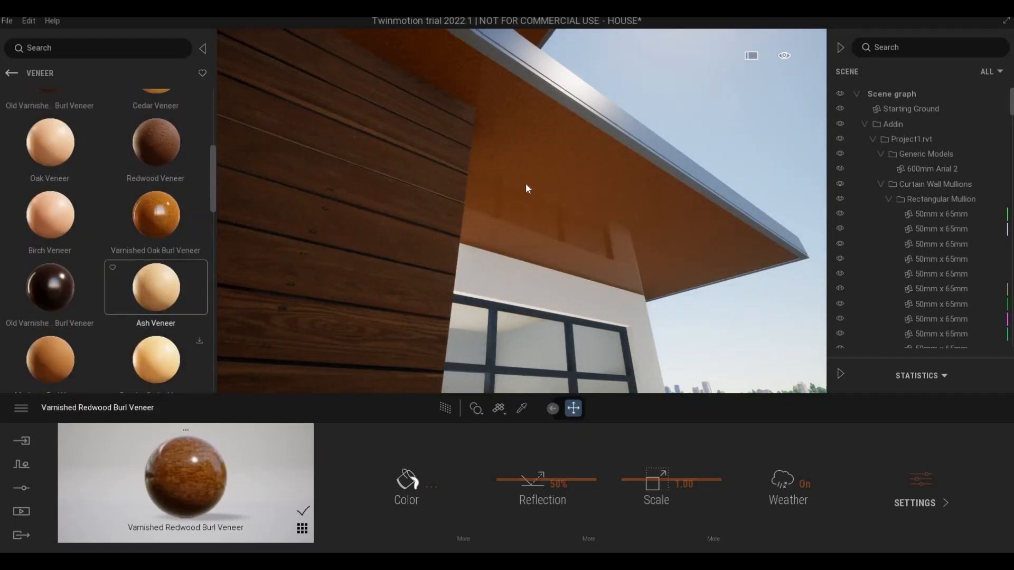
{"action": "left_click_drag", "start_coordinate": [527, 188], "coordinate": [523, 191]}
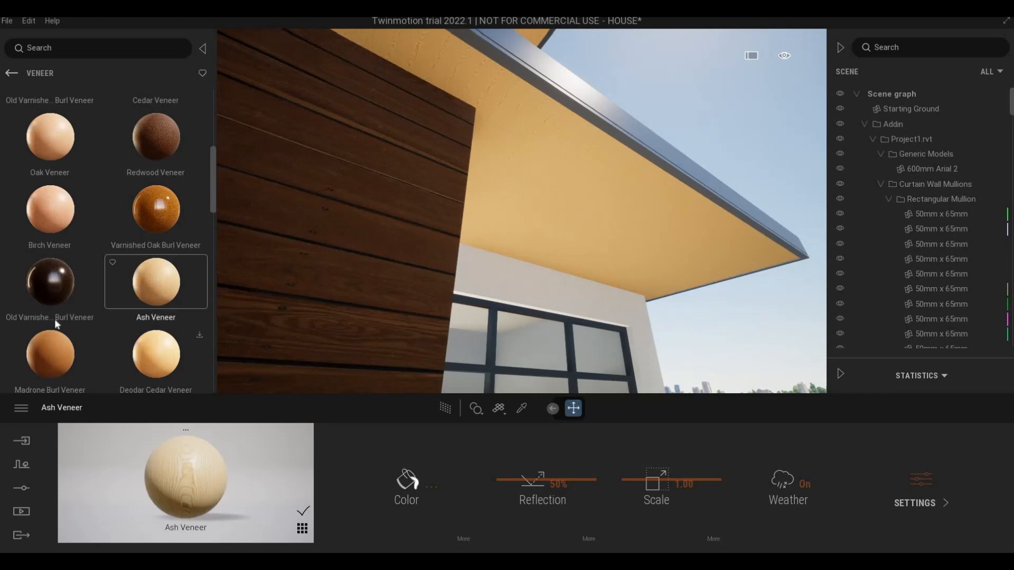
Step: Apply the Madrone Burl Veneer to the balcony roof's underside and set its reflection to 36%
{"action": "scroll", "coordinate": [55, 318], "scroll_direction": "down", "scroll_amount": 2}
{"action": "left_click_drag", "start_coordinate": [517, 199], "coordinate": [534, 209]}
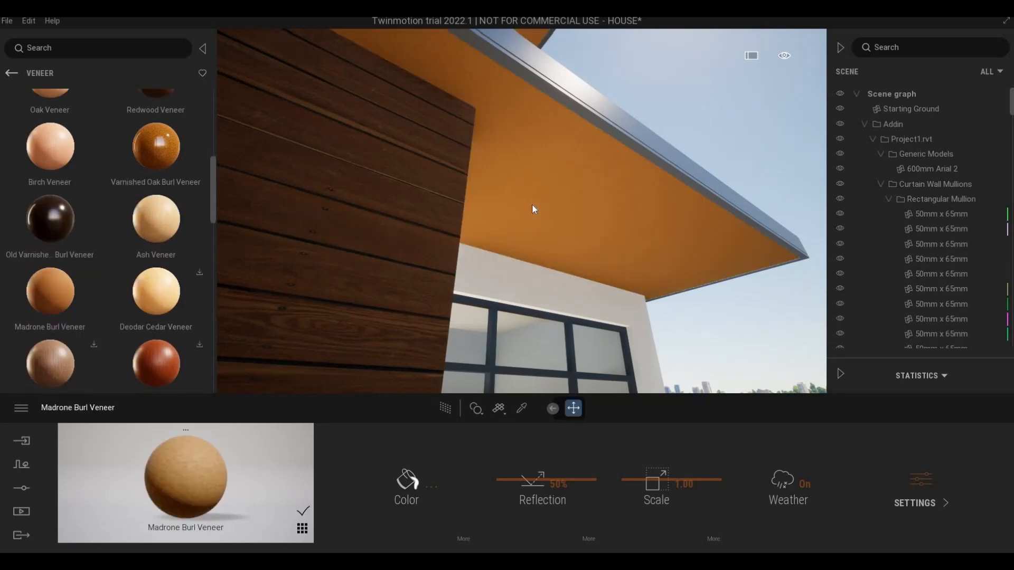
{"action": "mouse_move", "coordinate": [503, 290]}
{"action": "right_mouse_down"}
{"action": "mouse_move", "coordinate": [471, 248]}
{"action": "mouse_move", "coordinate": [503, 290]}
{"action": "right_mouse_up"}
{"action": "key", "text": "a"}
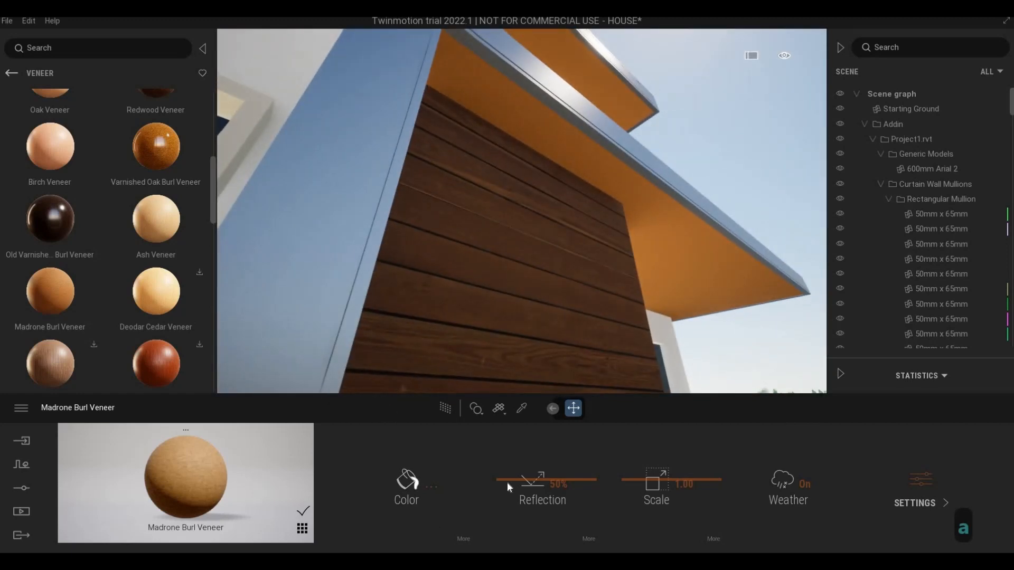
{"action": "mouse_move", "coordinate": [506, 481]}
{"action": "left_mouse_down"}
{"action": "mouse_move", "coordinate": [509, 499]}
{"action": "mouse_move", "coordinate": [510, 488]}
{"action": "left_mouse_up"}
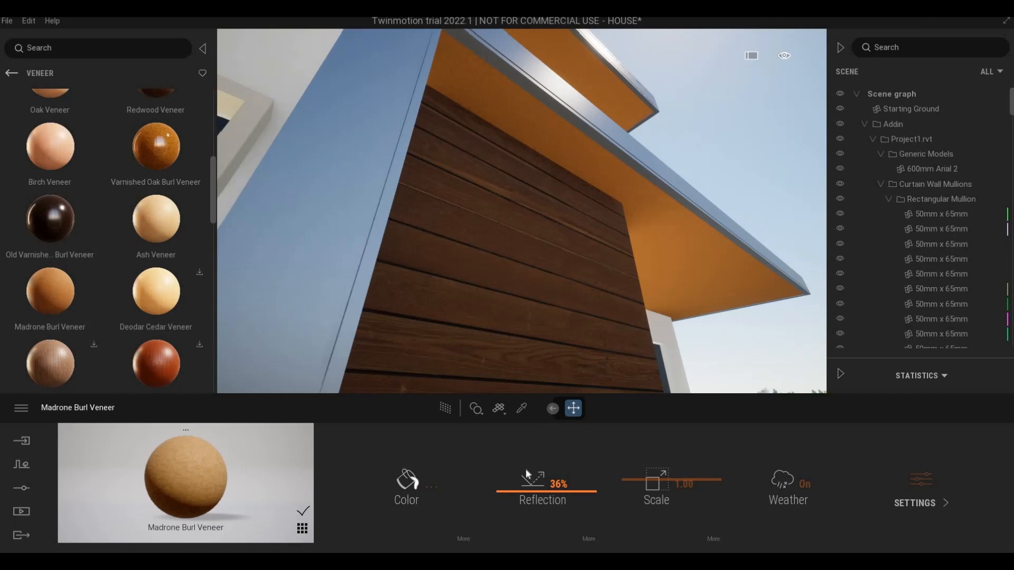
Step: Examine both roof soffits from below and look through the remaining veneers in the collection
{"action": "key", "text": "d"}
{"action": "right_click_drag", "start_coordinate": [547, 307], "coordinate": [252, 328]}
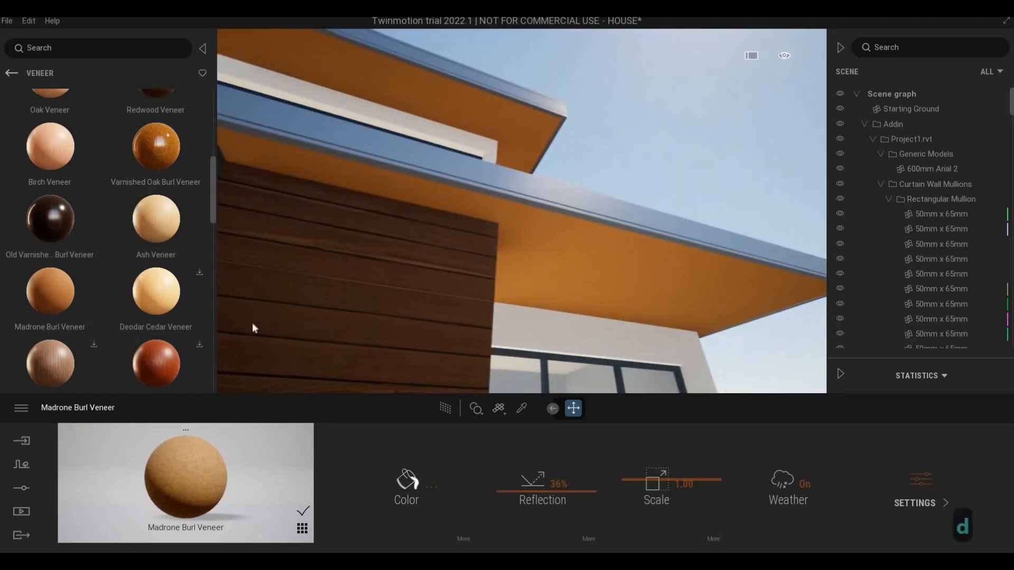
{"action": "key", "text": "d"}
{"action": "scroll", "coordinate": [97, 135], "scroll_direction": "down", "scroll_amount": 1}
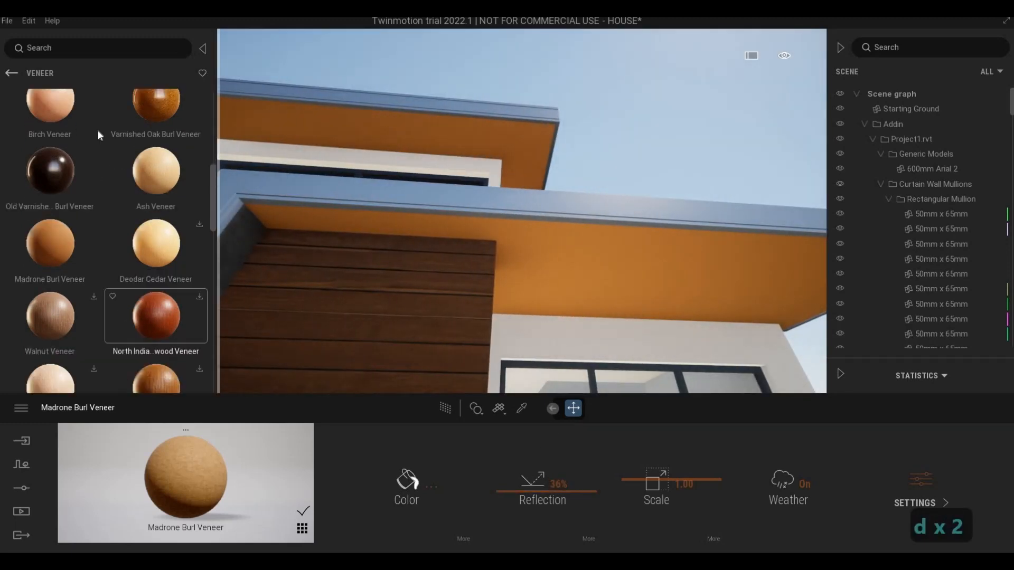
{"action": "scroll", "coordinate": [141, 299], "scroll_direction": "down", "scroll_amount": 3}
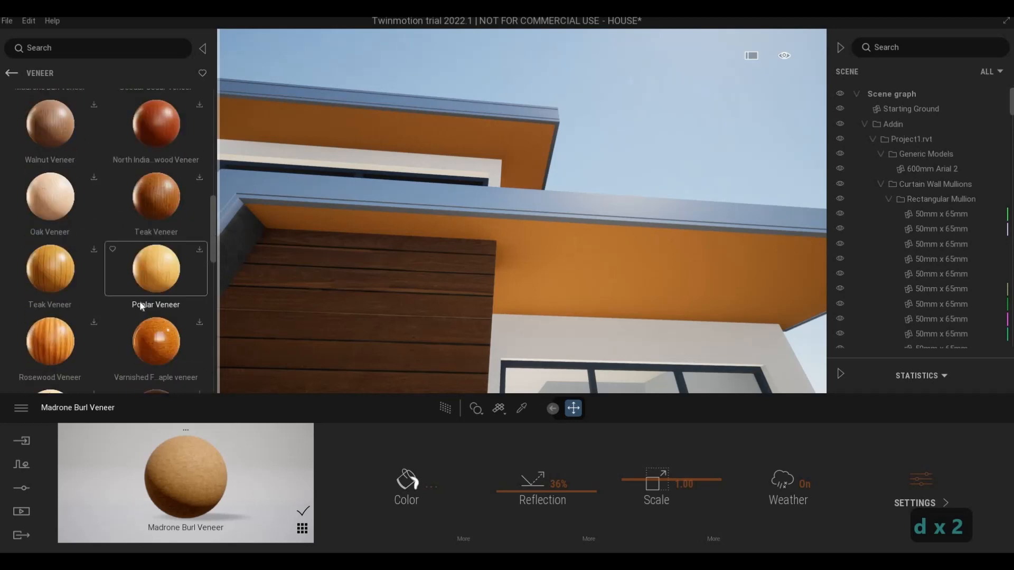
{"action": "scroll", "coordinate": [140, 301], "scroll_direction": "down", "scroll_amount": 3}
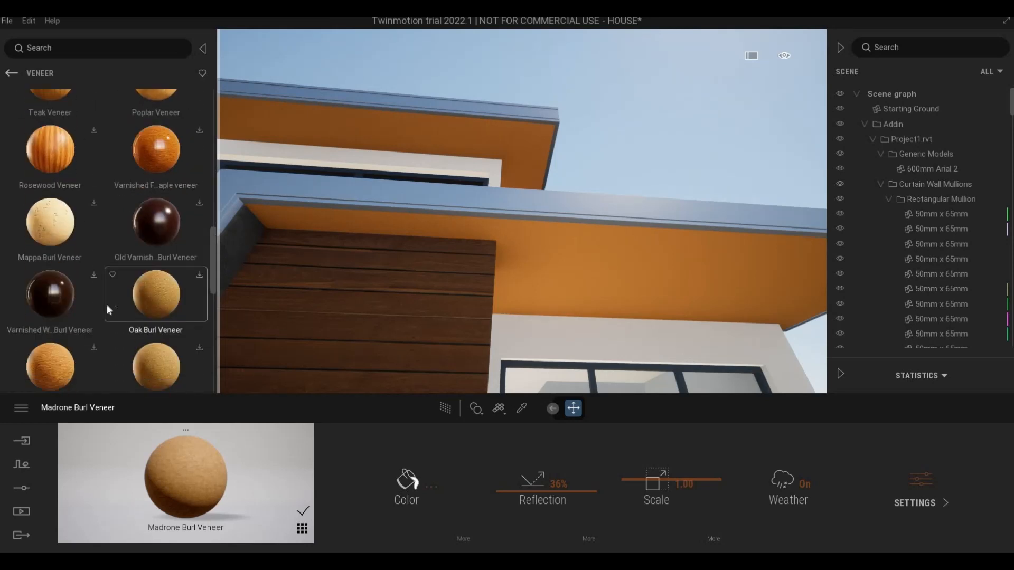
{"action": "scroll", "coordinate": [107, 304], "scroll_direction": "down", "scroll_amount": 2}
Step: Examine the veneered soffits, the glazed front and the underside of the balcony slab from the front of the house
{"action": "key", "text": "a"}
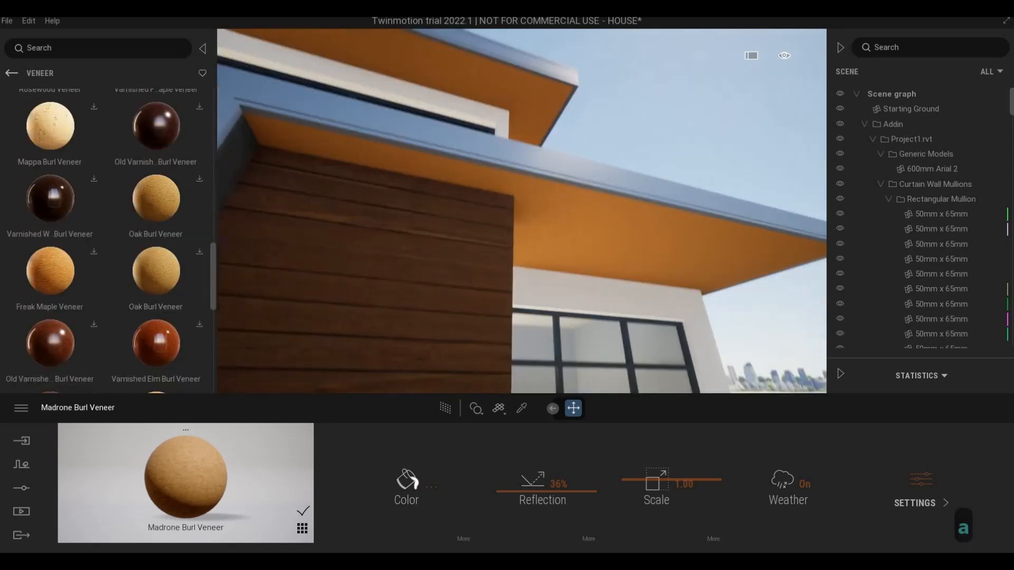
{"action": "key", "text": "s"}
{"action": "key", "text": "q"}
{"action": "key", "text": "a"}
{"action": "key", "text": "a"}
{"action": "key", "text": "s"}
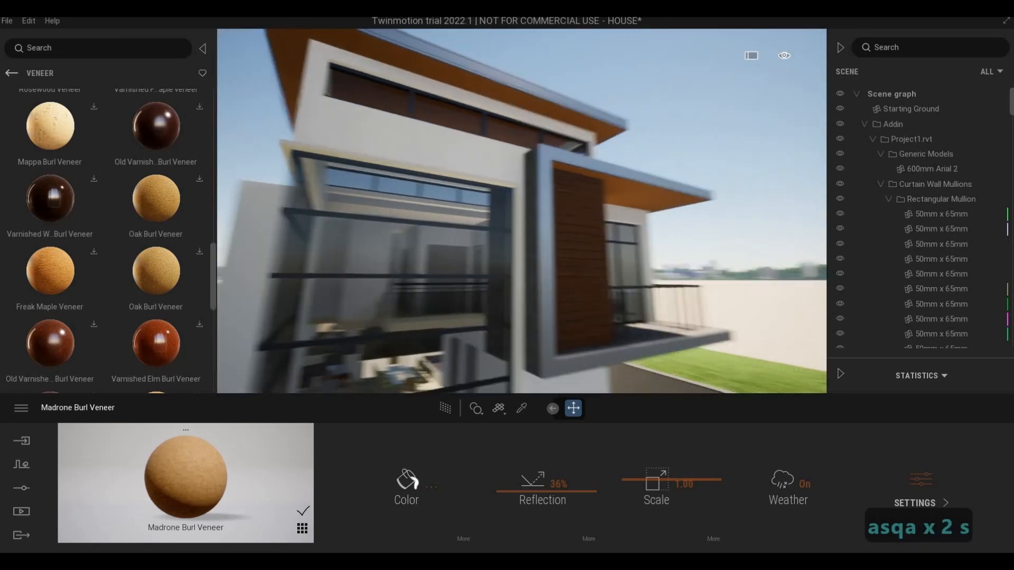
{"action": "key", "text": "q"}
{"action": "key", "text": "e"}
{"action": "key", "text": "d"}
{"action": "key", "text": "e"}
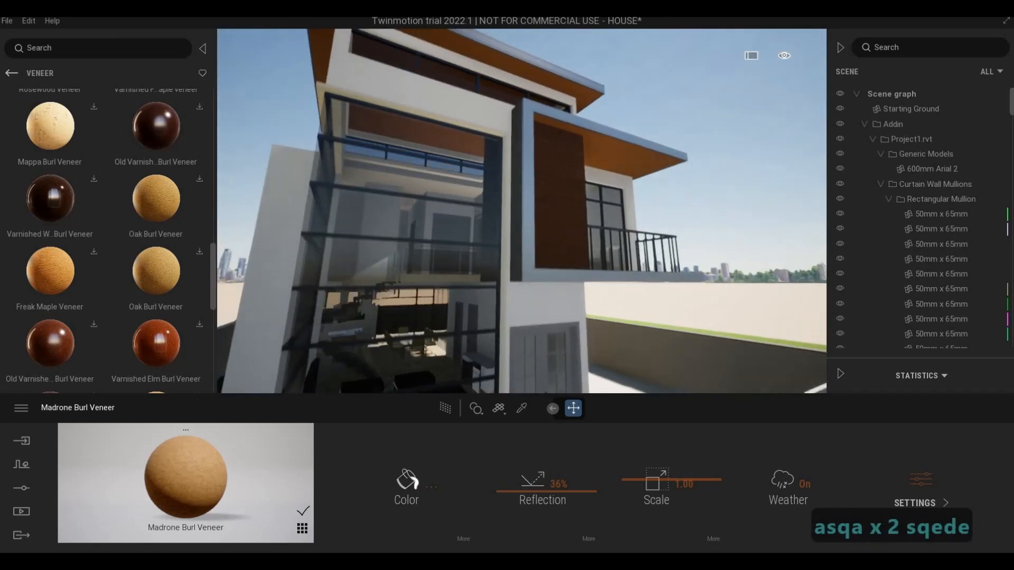
{"action": "key", "text": "e"}
{"action": "key", "text": "d"}
{"action": "key", "text": "q"}
{"action": "key", "text": "w"}
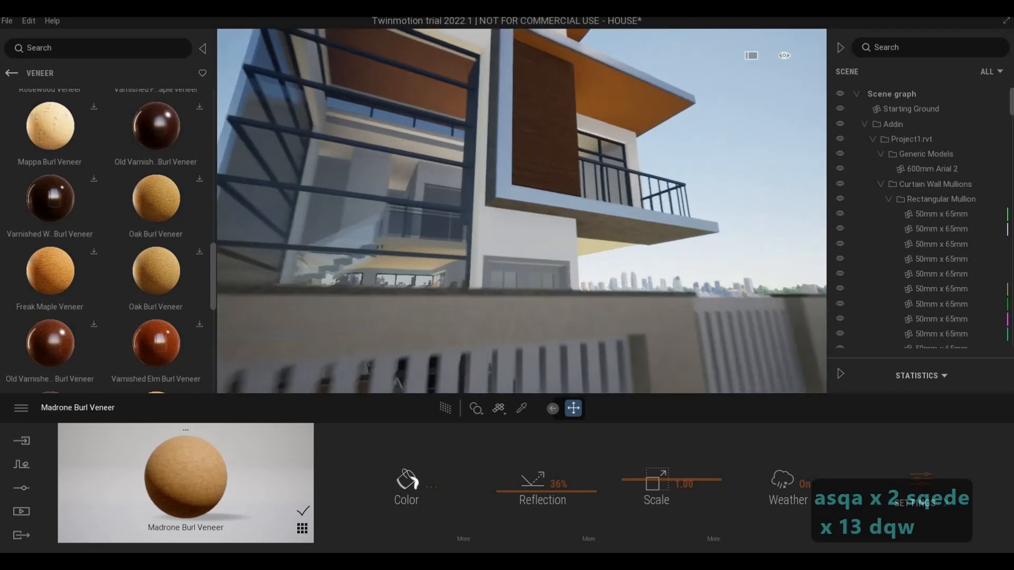
{"action": "key", "text": "d"}
{"action": "key", "text": "q"}
{"action": "key", "text": "d"}
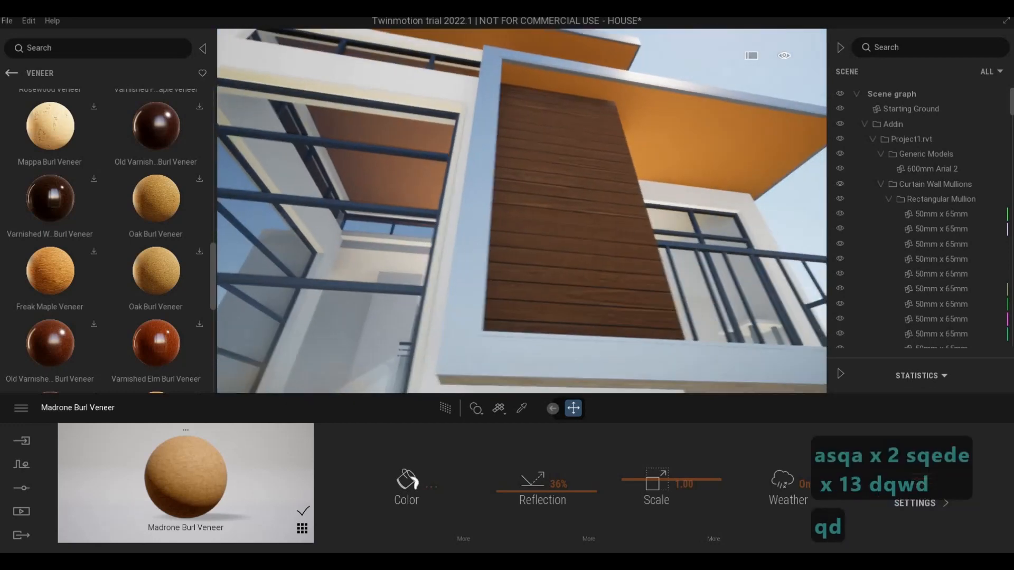
{"action": "key", "text": "w"}
{"action": "key", "text": "e"}
{"action": "key", "text": "e"}
{"action": "key", "text": "s"}
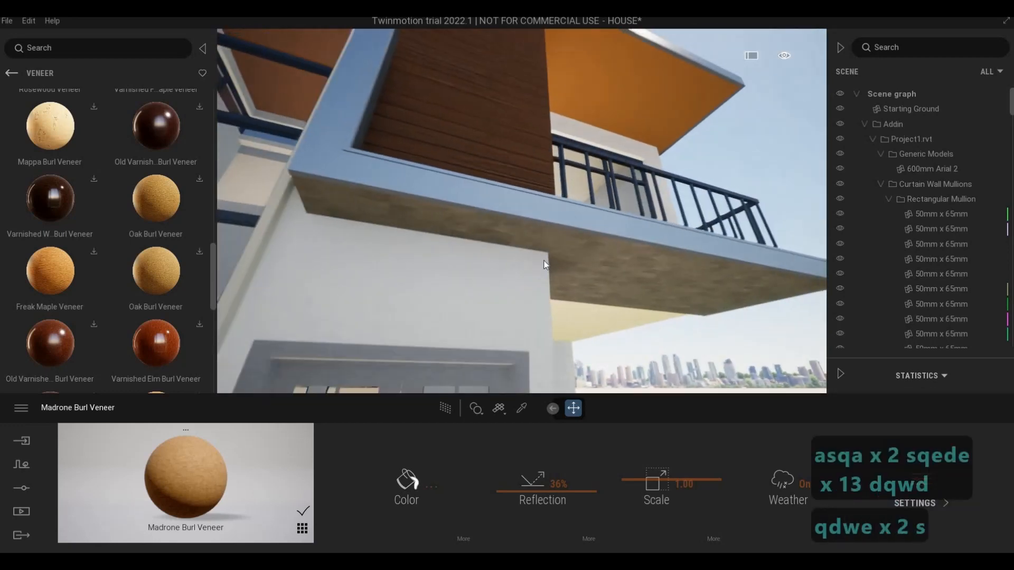
{"action": "key", "text": "a"}
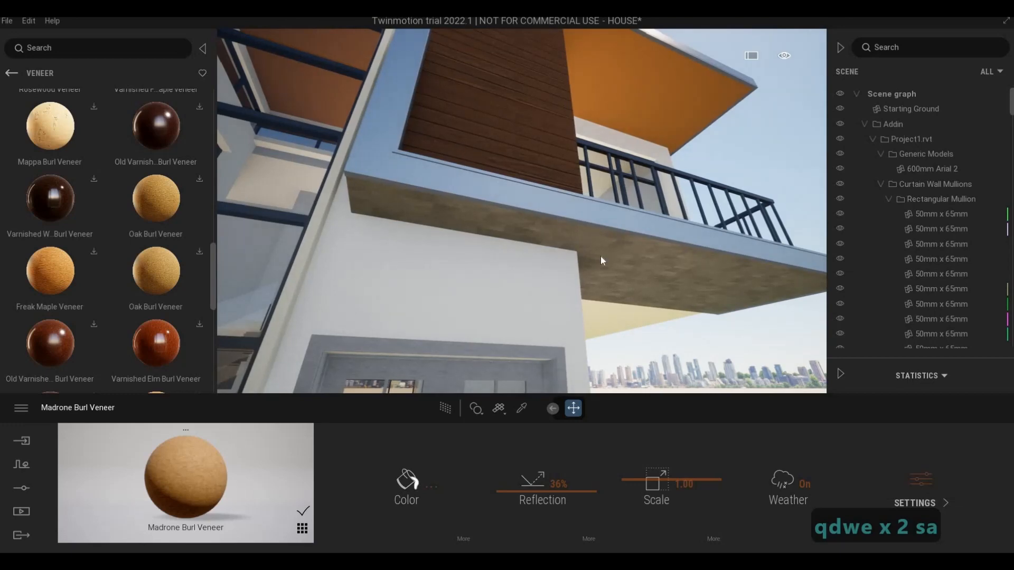
{"action": "key", "text": "d"}
{"action": "key", "text": "d"}
{"action": "key", "text": "d"}
{"action": "key", "text": "d"}
{"action": "key", "text": "d"}
{"action": "key", "text": "d"}
{"action": "key", "text": "d"}
{"action": "key", "text": "d"}
{"action": "key", "text": "d"}
{"action": "key", "text": "d"}
{"action": "key", "text": "d"}
{"action": "key", "text": "d"}
{"action": "key", "text": "d"}
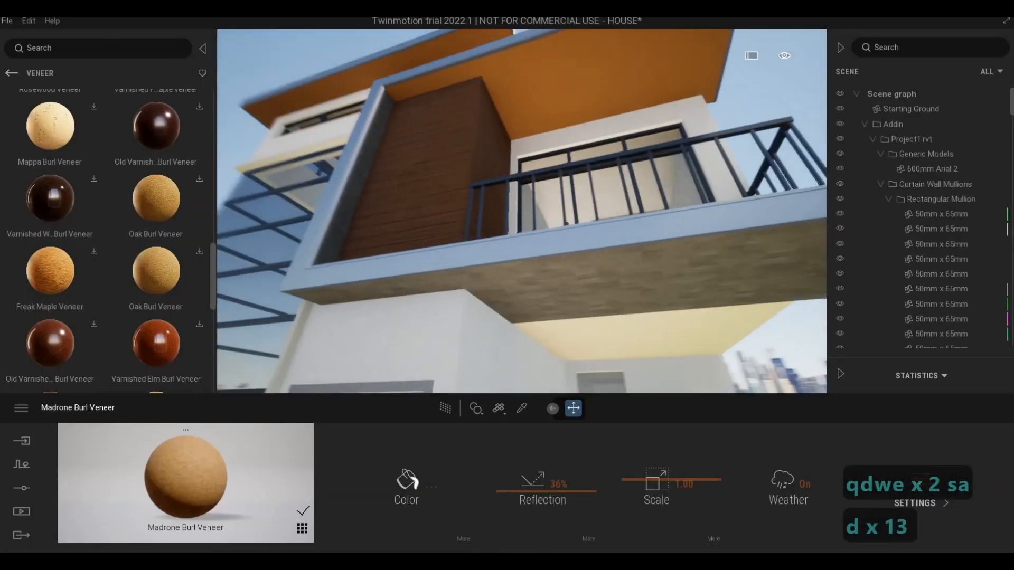
Step: Examine the balcony from its side and the top surfaces of the upper and balcony roofs from above
{"action": "key", "text": "d"}
{"action": "key", "text": "d"}
{"action": "key", "text": "d"}
{"action": "key", "text": "d"}
{"action": "key", "text": "d"}
{"action": "key", "text": "d"}
{"action": "key", "text": "d"}
{"action": "key", "text": "d"}
{"action": "key", "text": "d"}
{"action": "key", "text": "d"}
{"action": "key", "text": "d"}
{"action": "key", "text": "d"}
{"action": "key", "text": "d"}
{"action": "key", "text": "d"}
{"action": "key", "text": "d"}
{"action": "key", "text": "d"}
{"action": "key", "text": "d"}
{"action": "key", "text": "d"}
{"action": "key", "text": "d"}
{"action": "key", "text": "d"}
{"action": "key", "text": "w"}
{"action": "key", "text": "q"}
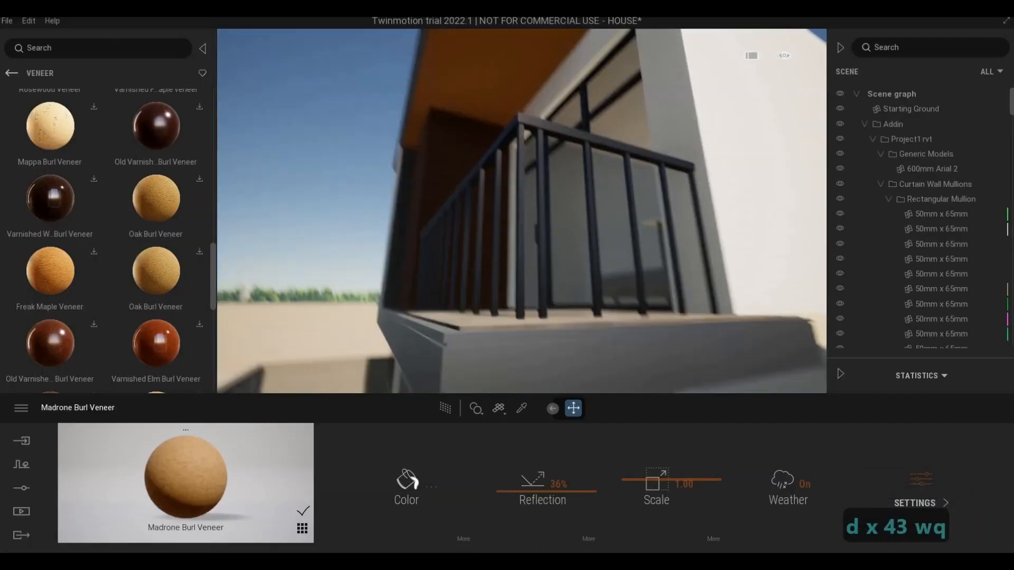
{"action": "key", "text": "q"}
{"action": "key", "text": "q"}
{"action": "key", "text": "a"}
{"action": "key", "text": "w"}
{"action": "key", "text": "w"}
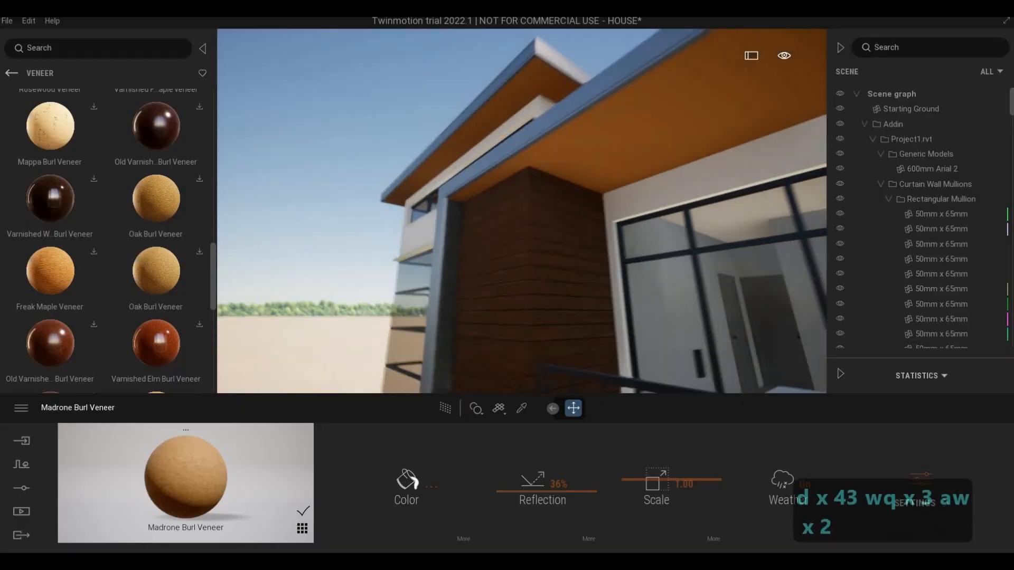
{"action": "key", "text": "w"}
{"action": "key", "text": "w"}
{"action": "key", "text": "w"}
{"action": "key", "text": "w"}
{"action": "key", "text": "w"}
{"action": "key", "text": "w"}
{"action": "key", "text": "w"}
{"action": "key", "text": "q"}
{"action": "key", "text": "q"}
{"action": "key", "text": "q"}
{"action": "key", "text": "q"}
{"action": "key", "text": "q"}
{"action": "key", "text": "q"}
{"action": "key", "text": "q"}
{"action": "key", "text": "q"}
{"action": "key", "text": "q"}
{"action": "key", "text": "q"}
{"action": "key", "text": "q"}
{"action": "key", "text": "q"}
{"action": "key", "text": "q"}
{"action": "key", "text": "q"}
{"action": "key", "text": "q"}
{"action": "key", "text": "q"}
{"action": "key", "text": "q"}
{"action": "key", "text": "s"}
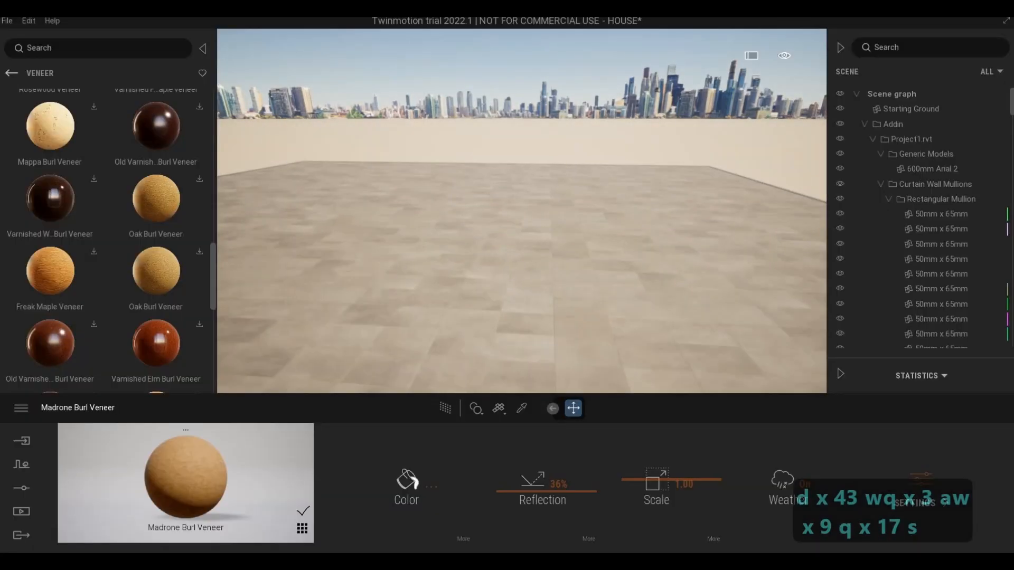
{"action": "key", "text": "s"}
{"action": "key", "text": "s"}
{"action": "key", "text": "s"}
{"action": "key", "text": "s"}
{"action": "key", "text": "e"}
{"action": "key", "text": "a"}
{"action": "key", "text": "a"}
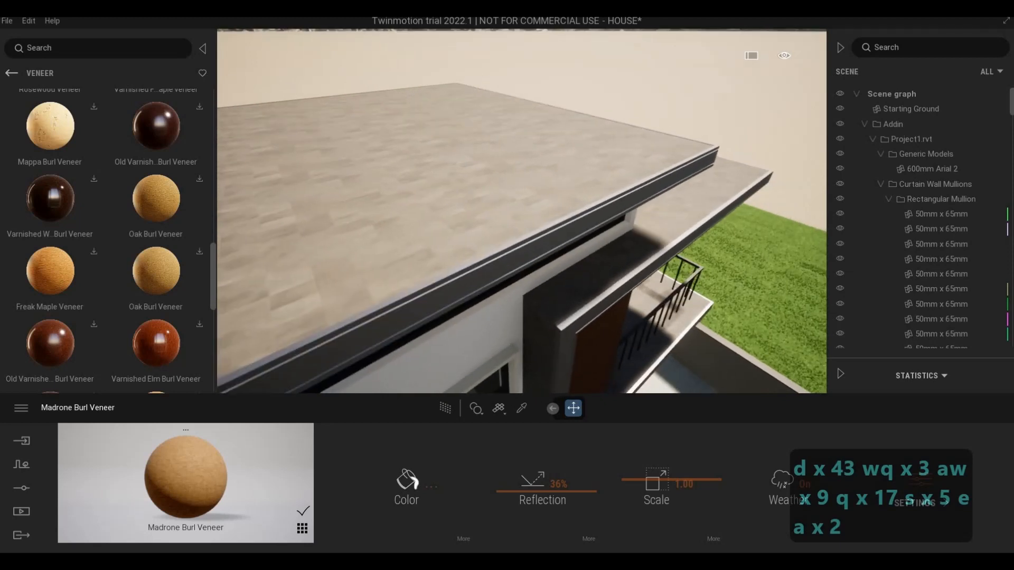
Step: Return from the veneer collection to the main categories of the asset library
{"action": "left_click", "coordinate": [12, 74]}
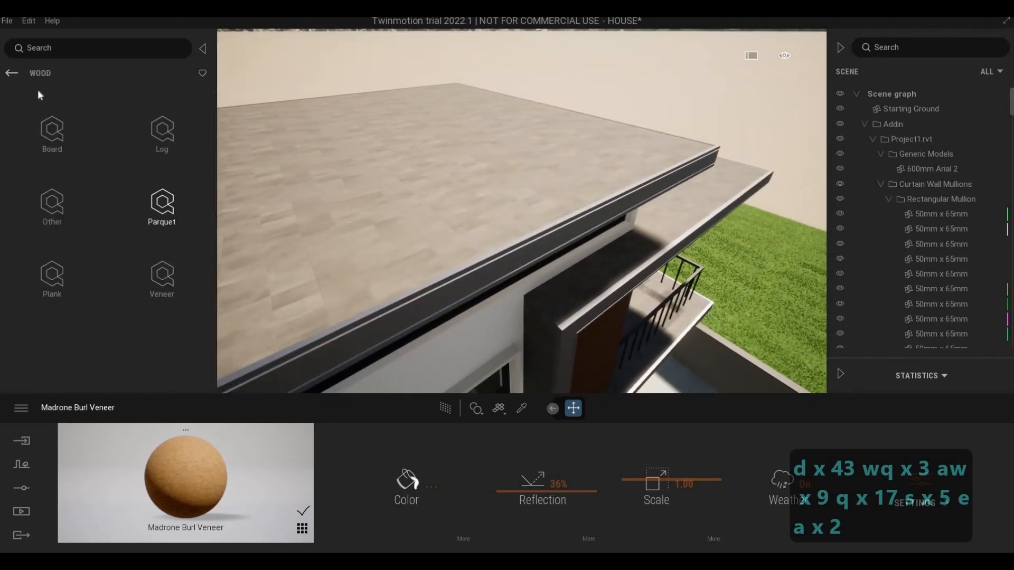
{"action": "left_click", "coordinate": [11, 73]}
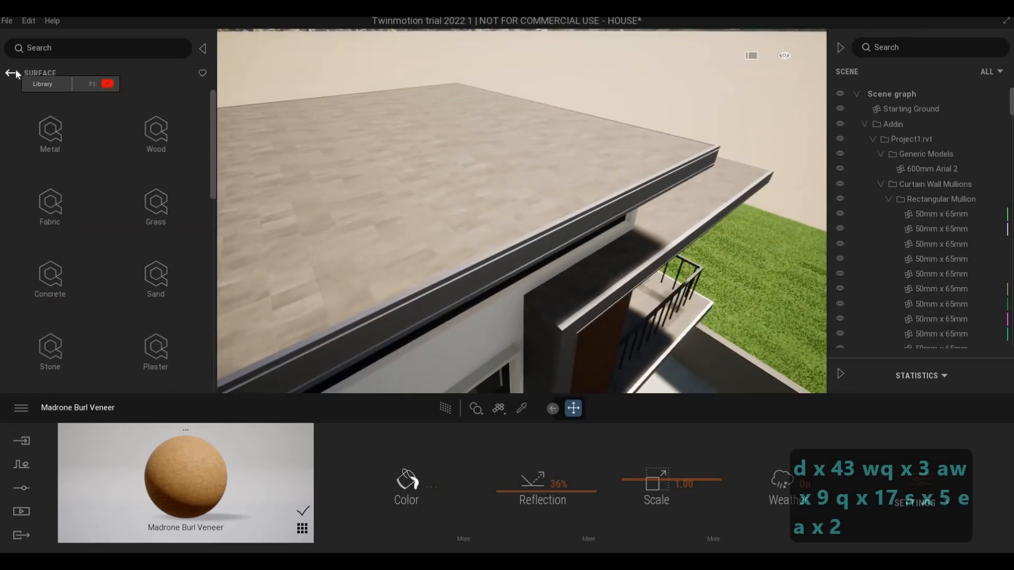
{"action": "left_click", "coordinate": [12, 73]}
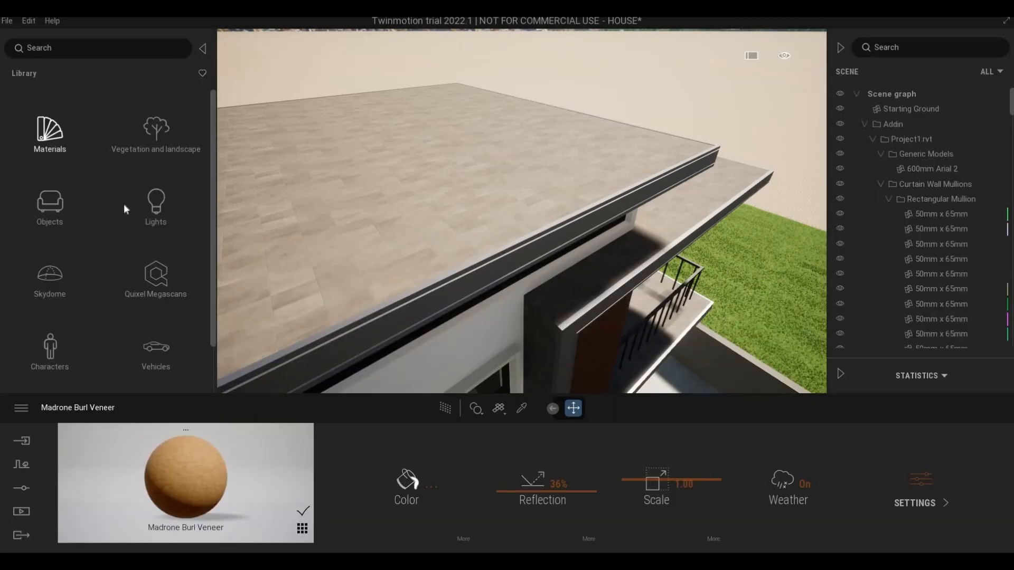
Step: Apply the Matte painted wall material from the wall coverings to the roof's top surface and set its colour to grey B4B4B4
{"action": "left_click", "coordinate": [50, 133]}
{"action": "scroll", "coordinate": [130, 300], "scroll_direction": "down", "scroll_amount": 1}
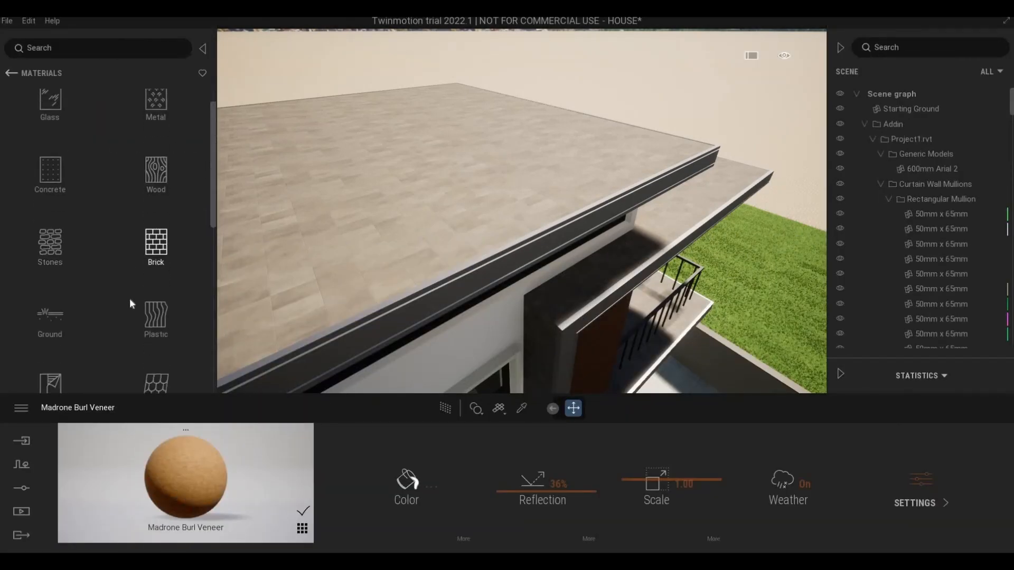
{"action": "scroll", "coordinate": [126, 306], "scroll_direction": "down", "scroll_amount": 1}
{"action": "left_click", "coordinate": [55, 325]}
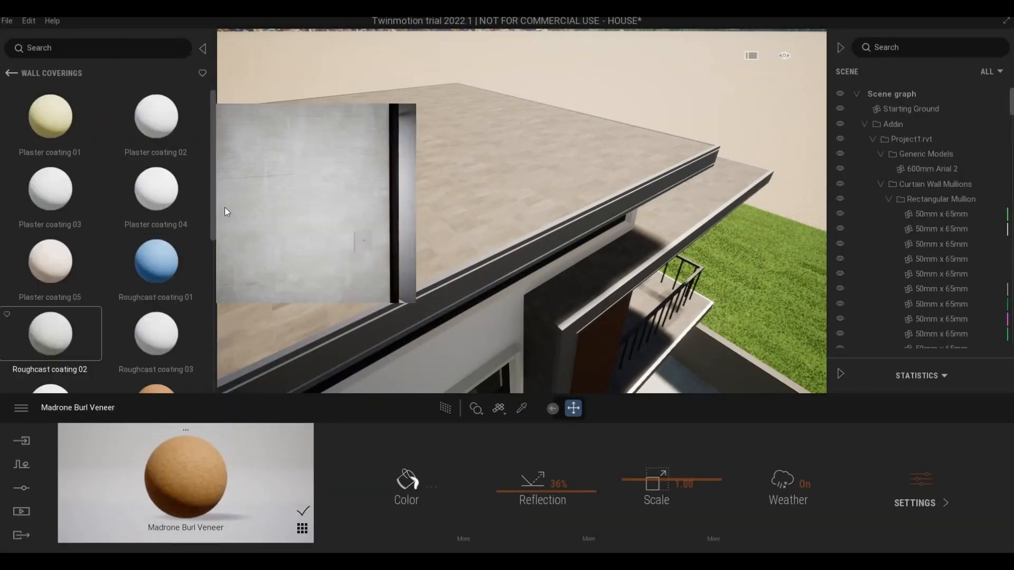
{"action": "scroll", "coordinate": [134, 317], "scroll_direction": "down", "scroll_amount": 5}
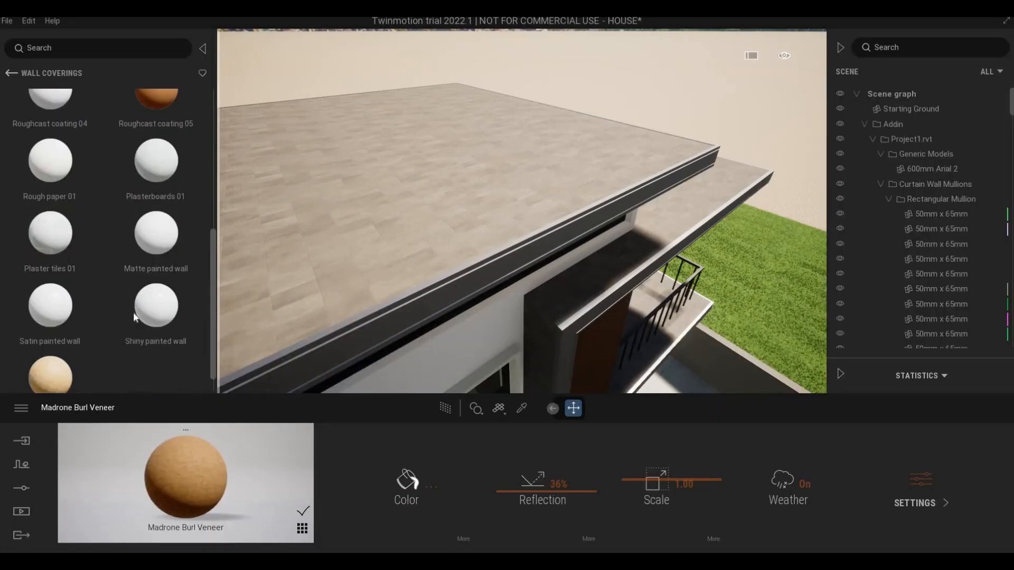
{"action": "scroll", "coordinate": [135, 317], "scroll_direction": "down", "scroll_amount": 1}
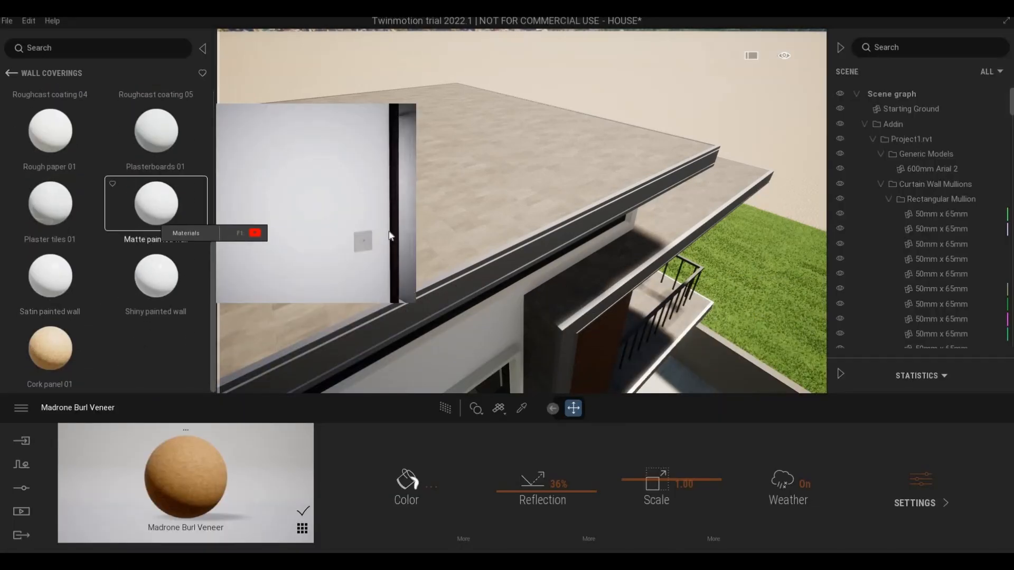
{"action": "left_click_drag", "start_coordinate": [391, 236], "coordinate": [401, 248]}
{"action": "left_click", "coordinate": [419, 486]}
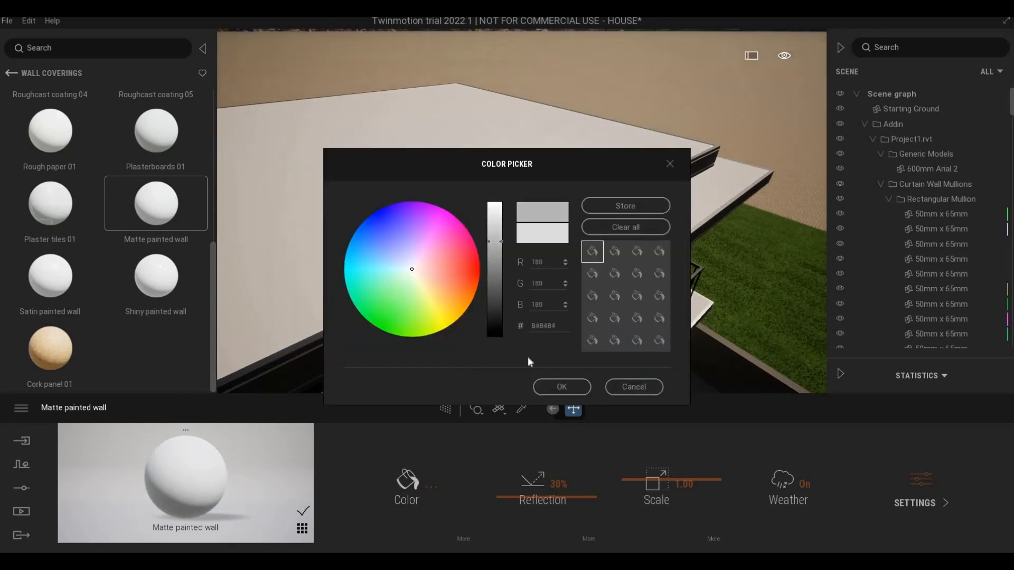
{"action": "left_click", "coordinate": [561, 387]}
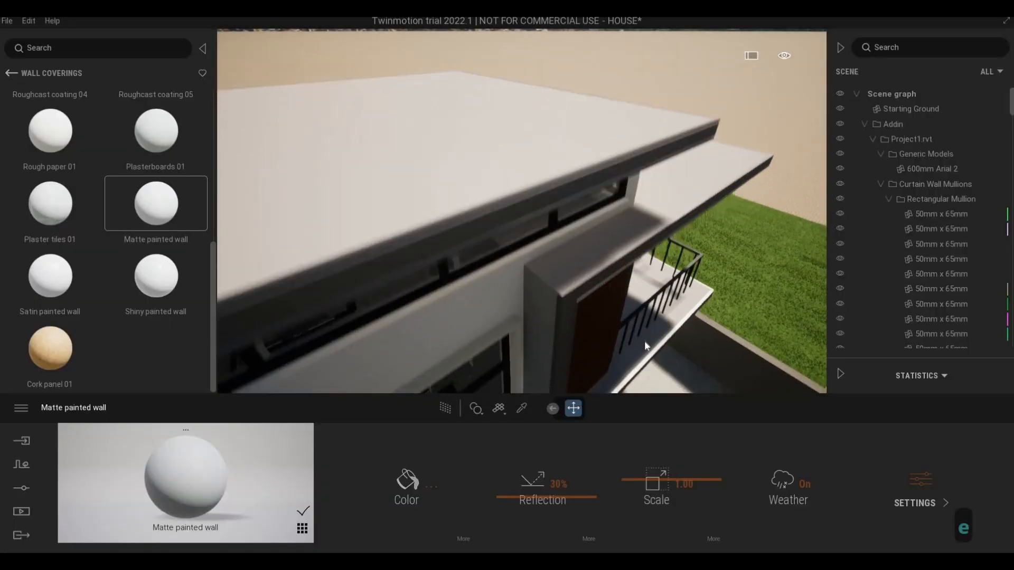
Step: Examine the glazed front and the lower edge of the balcony frame from in front of the house
{"action": "key", "text": "e"}
{"action": "key", "text": "e"}
{"action": "key", "text": "e"}
{"action": "key", "text": "e"}
{"action": "key", "text": "e"}
{"action": "key", "text": "e"}
{"action": "key", "text": "e"}
{"action": "key", "text": "e"}
{"action": "key", "text": "e"}
{"action": "key", "text": "e"}
{"action": "key", "text": "e"}
{"action": "key", "text": "e"}
{"action": "key", "text": "e"}
{"action": "key", "text": "e"}
{"action": "key", "text": "e"}
{"action": "key", "text": "e"}
{"action": "key", "text": "e"}
{"action": "key", "text": "e"}
{"action": "key", "text": "e"}
{"action": "key", "text": "e"}
{"action": "key", "text": "w"}
{"action": "key", "text": "w"}
{"action": "key", "text": "w"}
{"action": "key", "text": "w"}
{"action": "key", "text": "w"}
{"action": "key", "text": "w"}
{"action": "key", "text": "w"}
{"action": "key", "text": "w"}
{"action": "key", "text": "w"}
{"action": "key", "text": "w"}
{"action": "key", "text": "w"}
{"action": "key", "text": "w"}
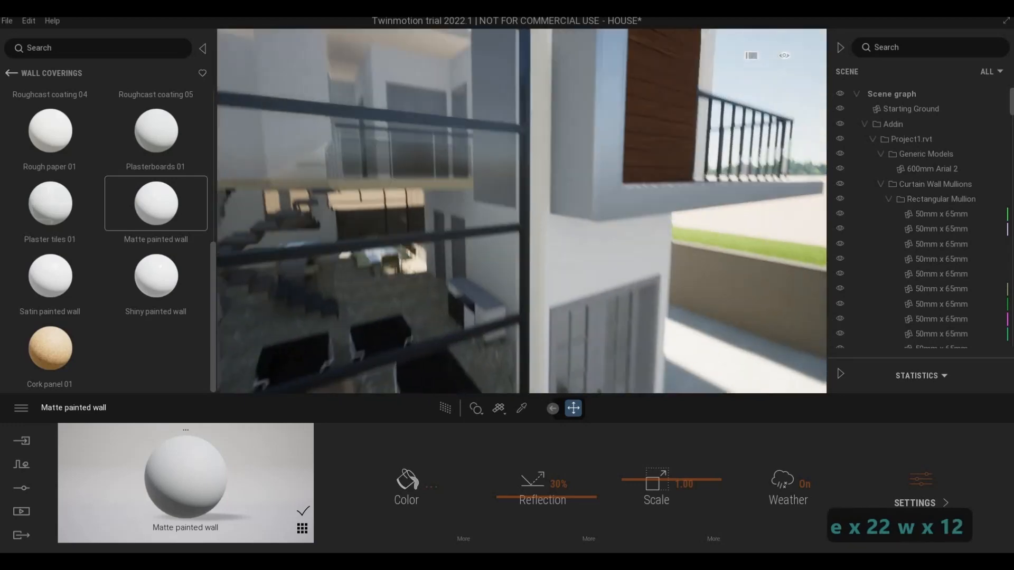
{"action": "key", "text": "d"}
{"action": "key", "text": "d"}
{"action": "key", "text": "d"}
{"action": "key", "text": "d"}
{"action": "key", "text": "d"}
{"action": "key", "text": "d"}
{"action": "key", "text": "d"}
{"action": "key", "text": "d"}
{"action": "key", "text": "d"}
{"action": "key", "text": "d"}
{"action": "key", "text": "d"}
{"action": "key", "text": "d"}
{"action": "key", "text": "d"}
{"action": "key", "text": "d"}
{"action": "key", "text": "d"}
{"action": "key", "text": "d"}
{"action": "key", "text": "d"}
{"action": "key", "text": "d"}
{"action": "key", "text": "d"}
{"action": "key", "text": "d"}
{"action": "key", "text": "w"}
{"action": "key", "text": "a"}
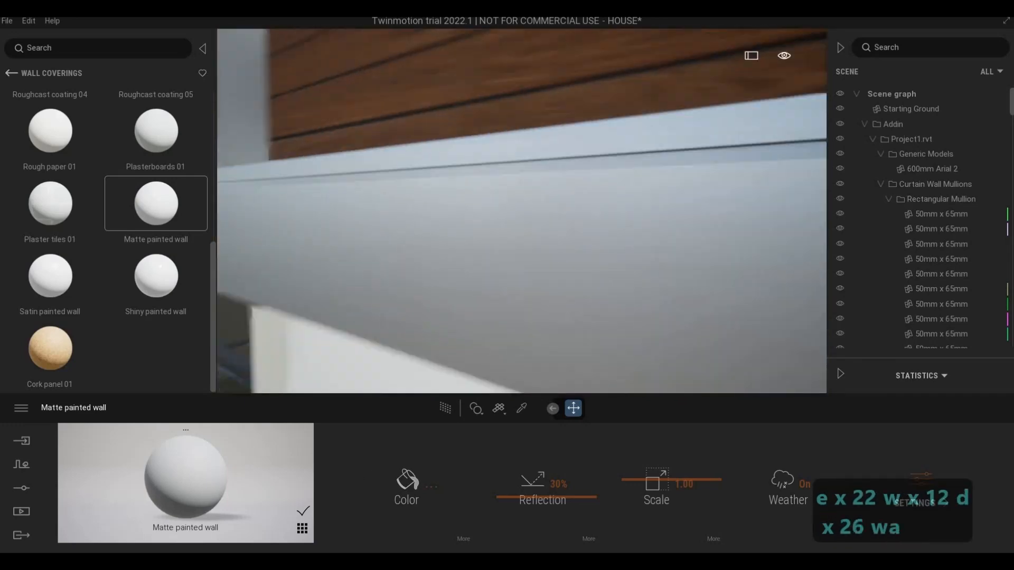
{"action": "key", "text": "s"}
{"action": "key", "text": "s"}
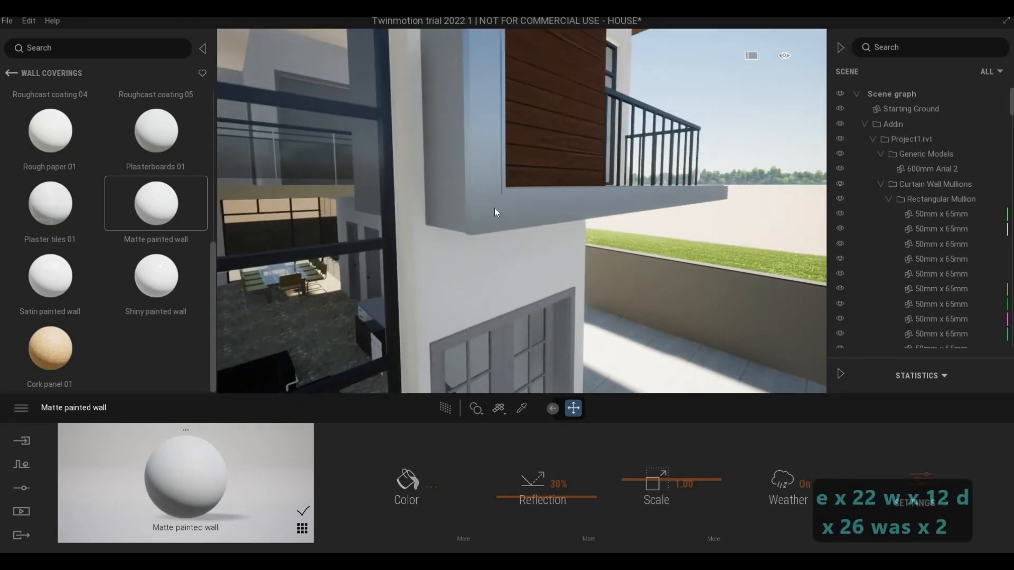
Step: Sample the Cladding, Vertical Ribbed material from the balcony frame and darken its colour to 7E7E7F
{"action": "left_click", "coordinate": [494, 220]}
{"action": "key", "text": "d"}
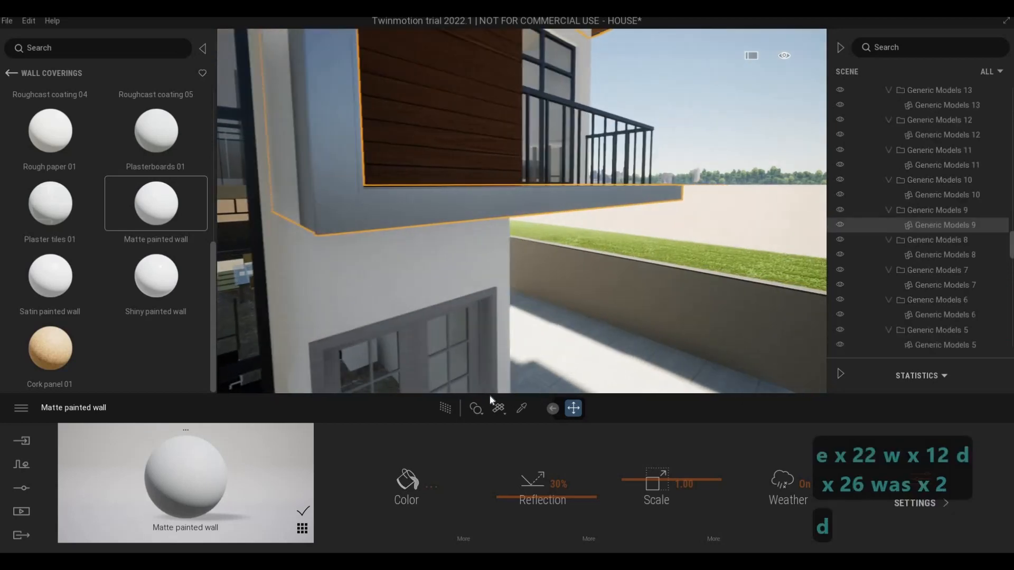
{"action": "key", "text": "Escape"}
{"action": "key", "text": "Escape"}
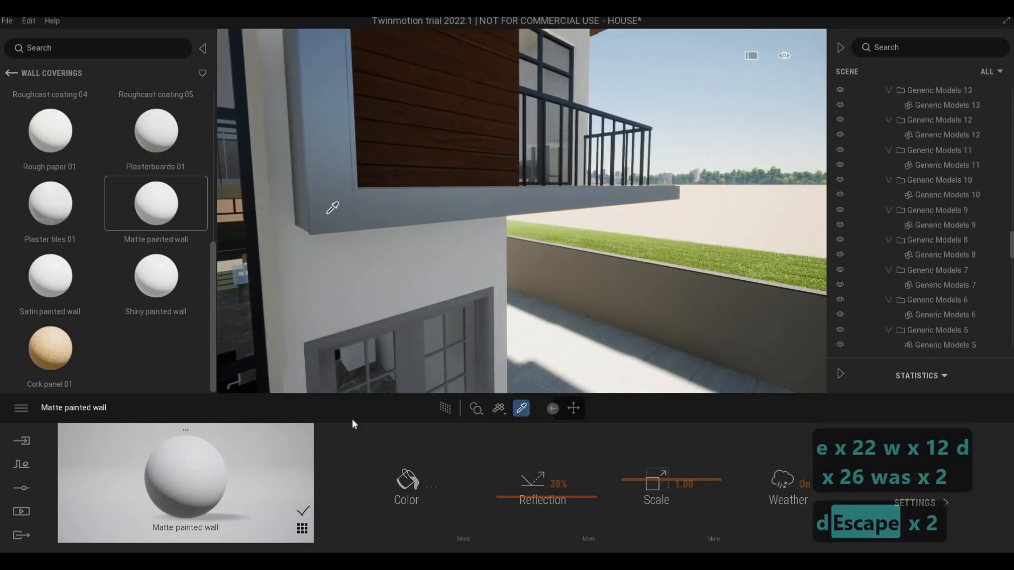
{"action": "left_click", "coordinate": [386, 332]}
{"action": "left_click", "coordinate": [407, 480]}
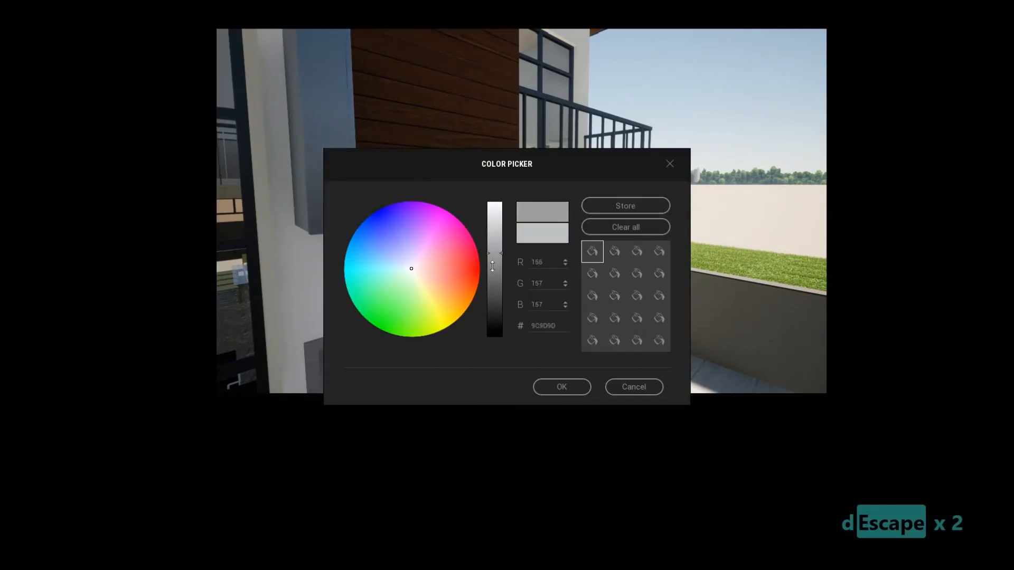
{"action": "left_click_drag", "start_coordinate": [492, 267], "coordinate": [494, 272]}
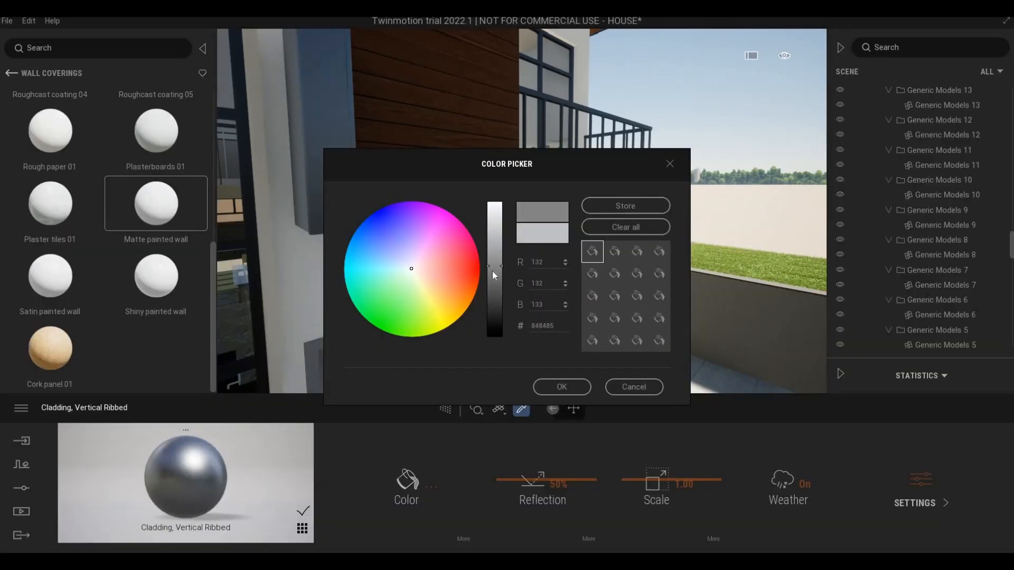
{"action": "left_click", "coordinate": [540, 384]}
{"action": "key", "text": "s"}
{"action": "key", "text": "a"}
{"action": "right_click_drag", "start_coordinate": [535, 379], "coordinate": [612, 338]}
{"action": "key", "text": "s"}
{"action": "key", "text": "a"}
{"action": "key", "text": "Escape"}
{"action": "key", "text": "Escape"}
Step: Examine the darkened balcony frame and roof edges up close, and the whole front facade from outside the fence
{"action": "key", "text": "c"}
{"action": "key", "text": "d"}
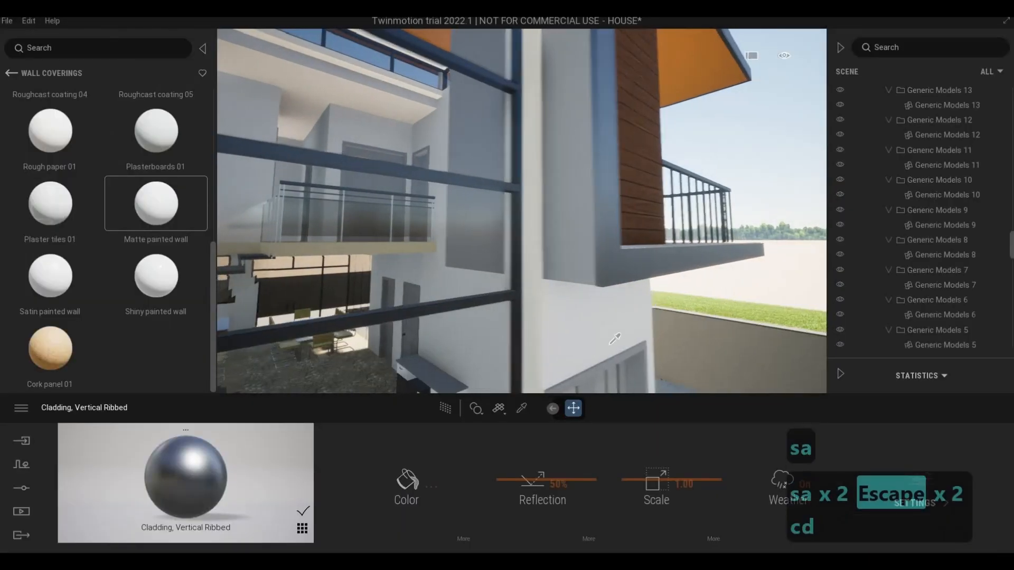
{"action": "key", "text": "c"}
{"action": "key", "text": "d"}
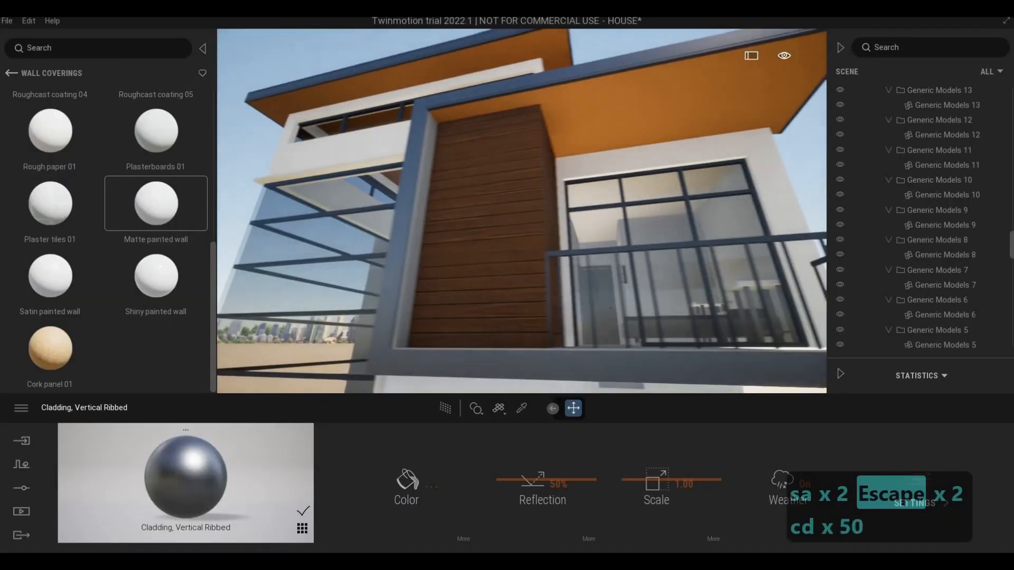
{"action": "key", "text": "w"}
{"action": "key", "text": "w"}
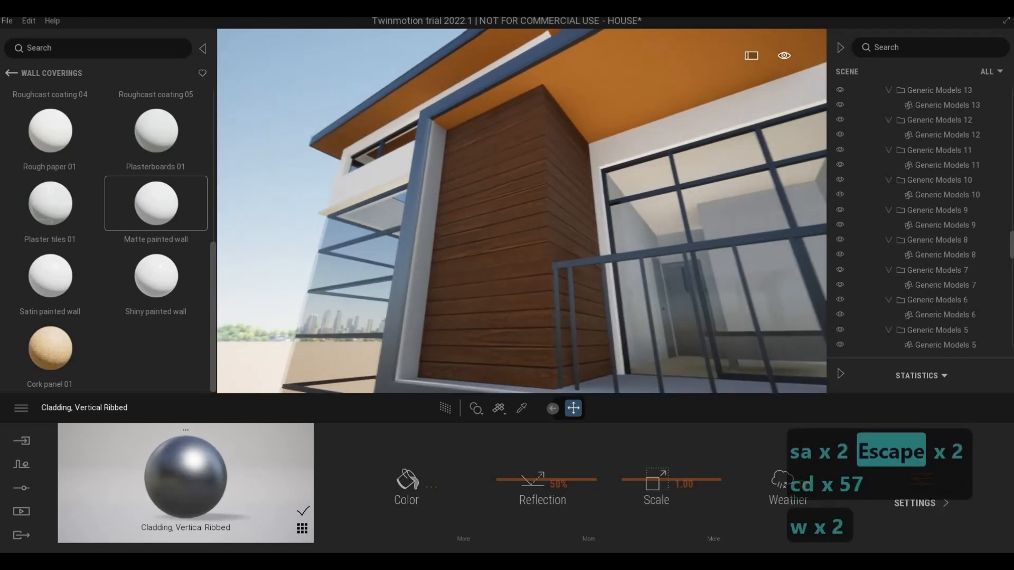
{"action": "key", "text": "a"}
{"action": "key", "text": "a"}
{"action": "key", "text": "a"}
{"action": "key", "text": "a"}
{"action": "key", "text": "a"}
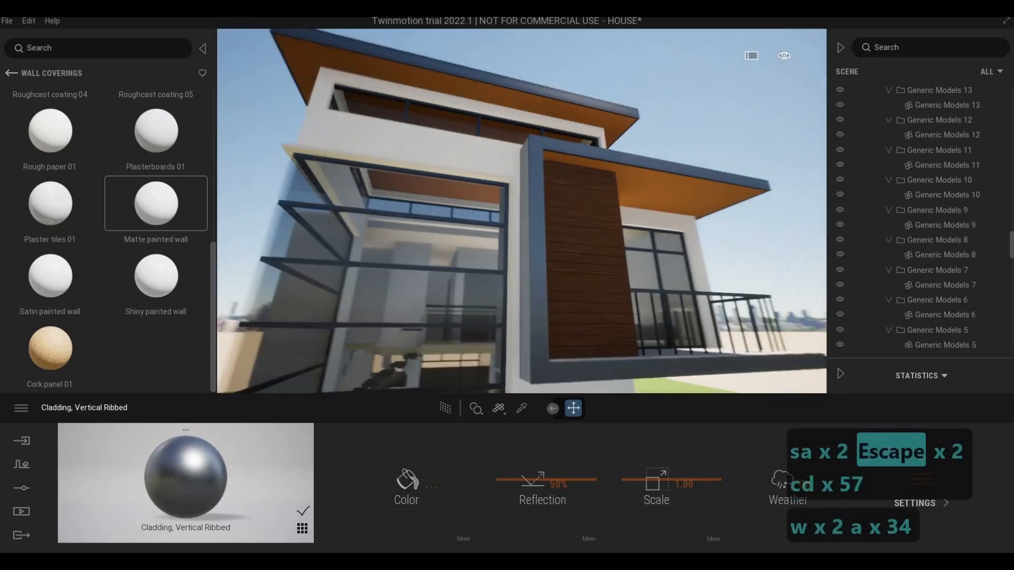
{"action": "key", "text": "s"}
{"action": "key", "text": "e"}
{"action": "key", "text": "s"}
{"action": "key", "text": "e"}
{"action": "key", "text": "s"}
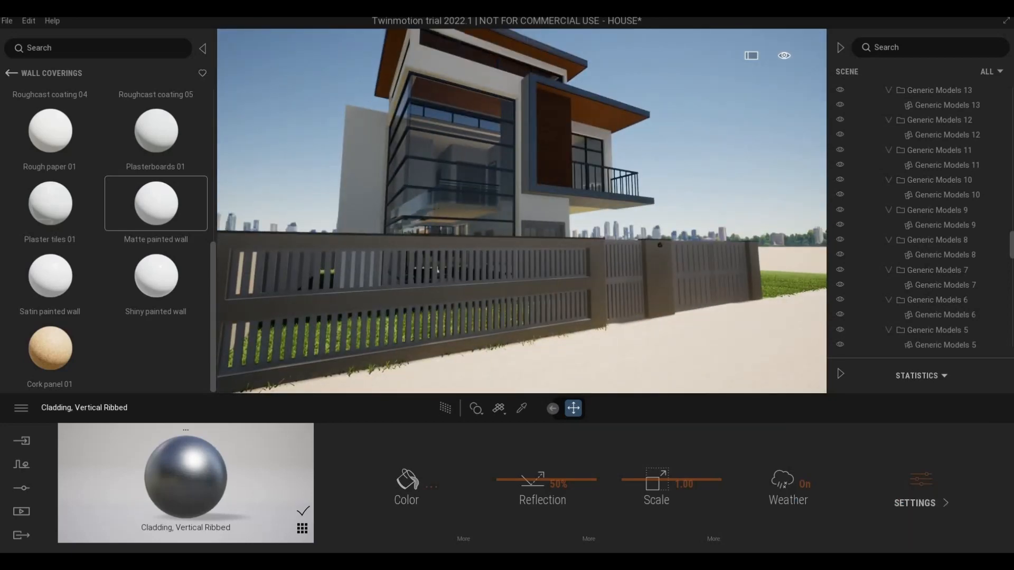
{"action": "left_click_drag", "start_coordinate": [607, 10], "coordinate": [0, 348]}
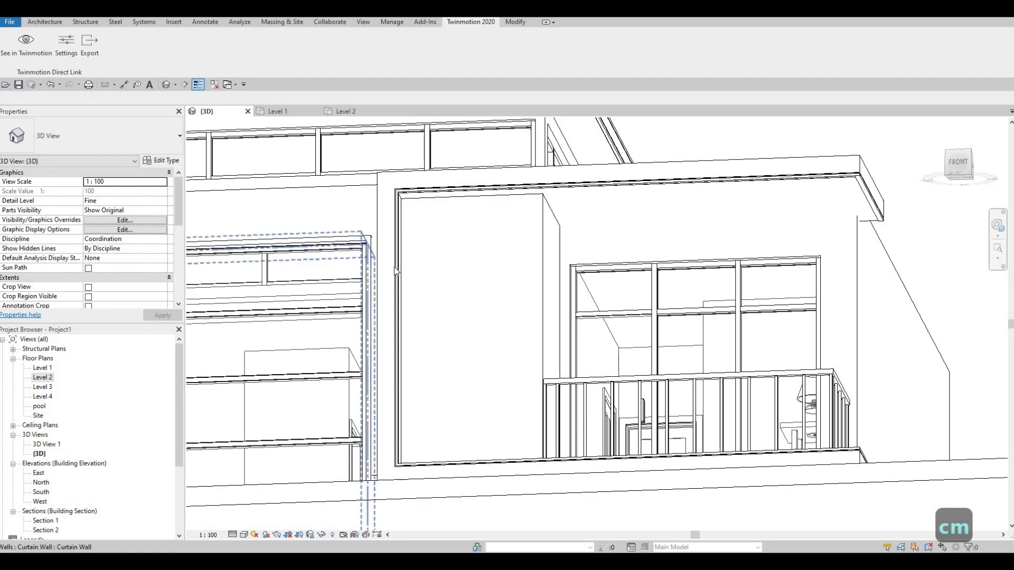
Step: In Revit, place four face-based pot lights in a row on the underside of the balcony roof in the 3D view
{"action": "key", "text": "Escape"}
{"action": "scroll", "coordinate": [505, 304], "scroll_direction": "down", "scroll_amount": 4}
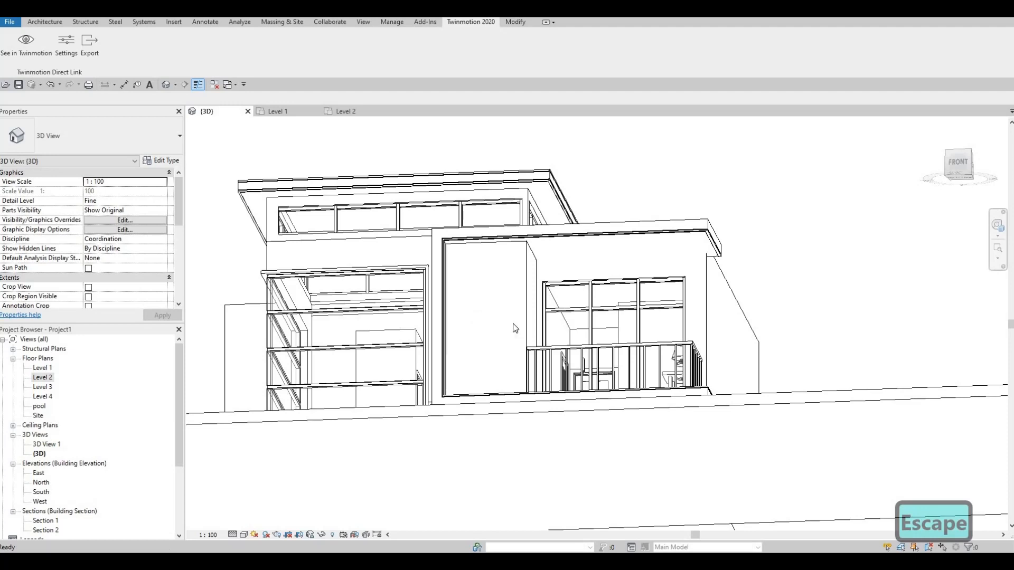
{"action": "key", "text": "c"}
{"action": "key", "text": "m"}
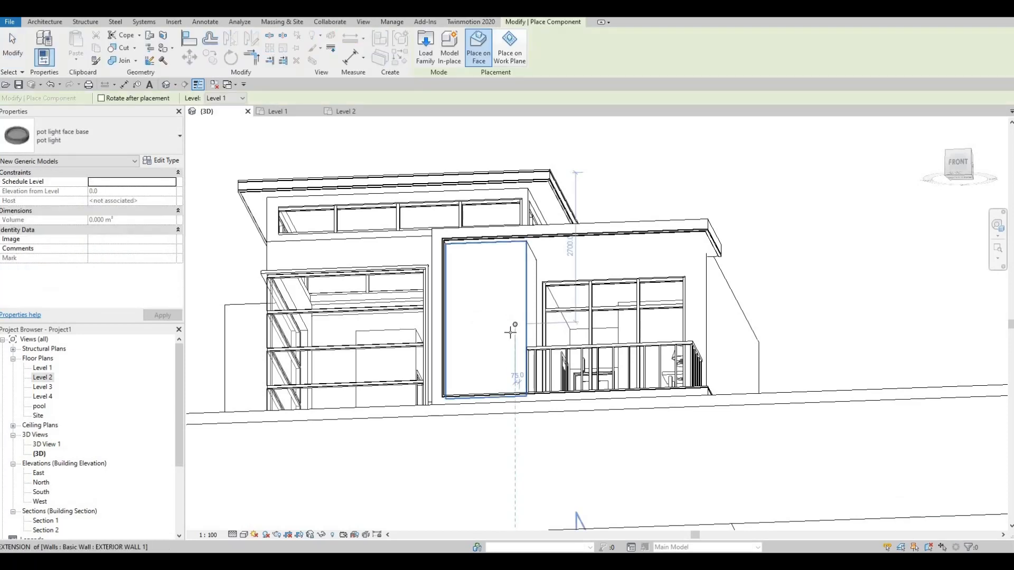
{"action": "scroll", "coordinate": [554, 238], "scroll_direction": "up", "scroll_amount": 5}
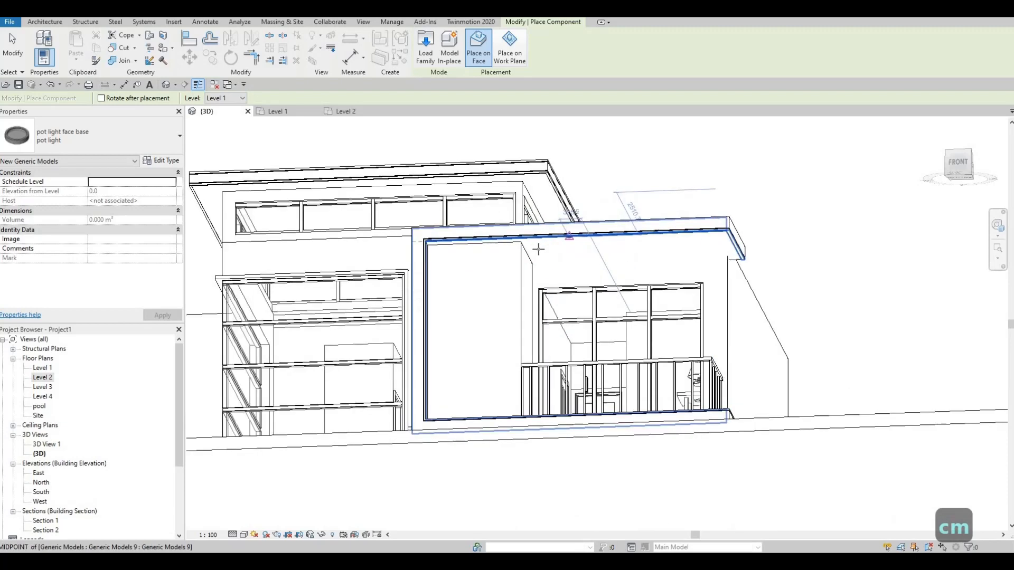
{"action": "scroll", "coordinate": [503, 249], "scroll_direction": "up", "scroll_amount": 2}
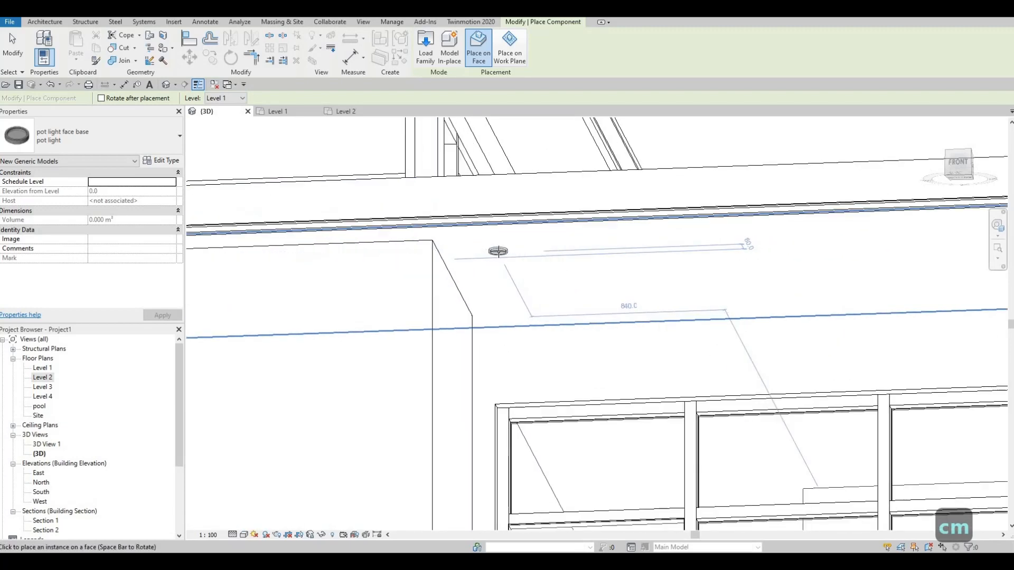
{"action": "left_click", "coordinate": [499, 254]}
{"action": "left_click", "coordinate": [739, 244]}
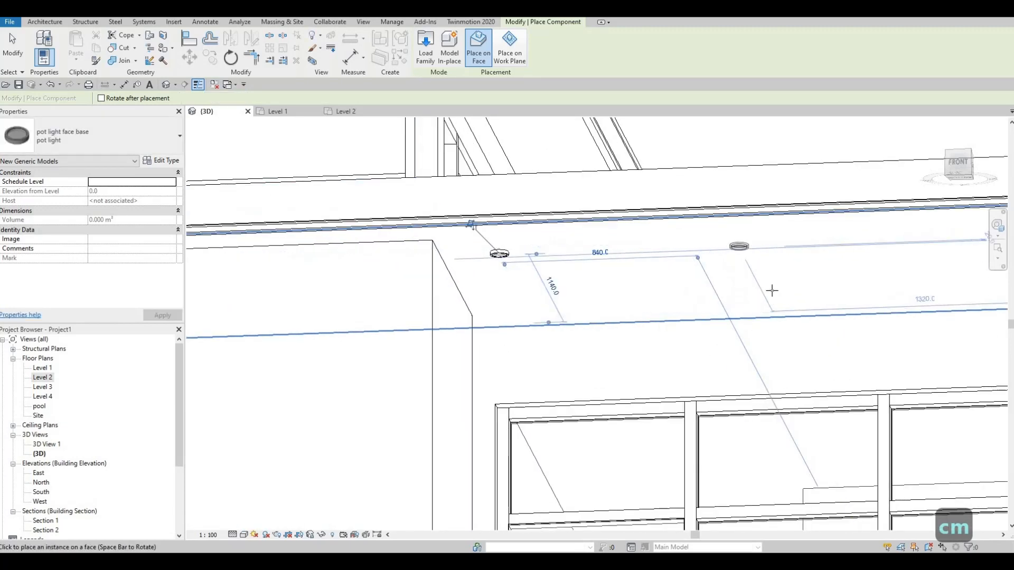
{"action": "scroll", "coordinate": [687, 291], "scroll_direction": "down", "scroll_amount": 3}
{"action": "left_click", "coordinate": [709, 269]}
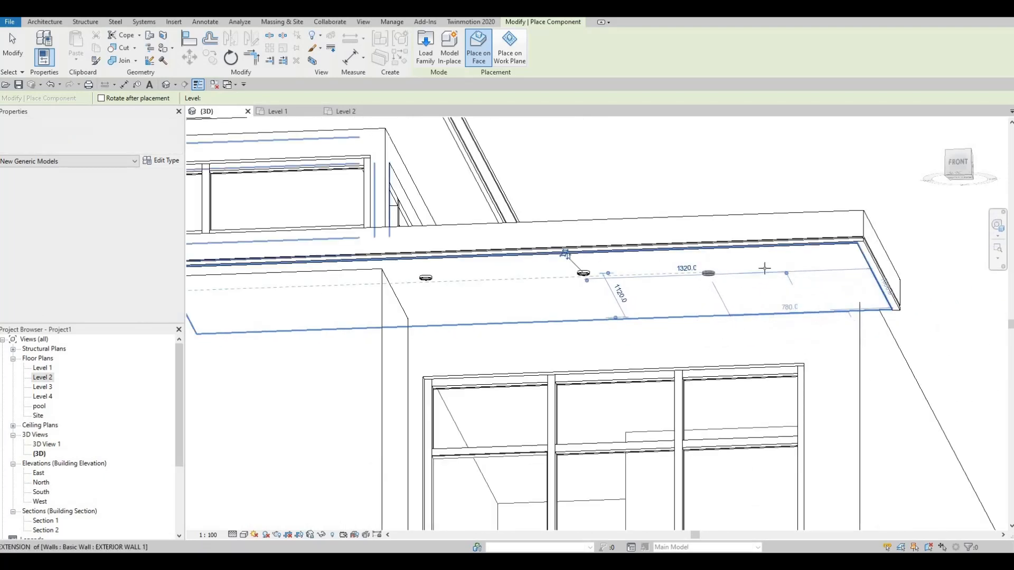
{"action": "left_click", "coordinate": [841, 283]}
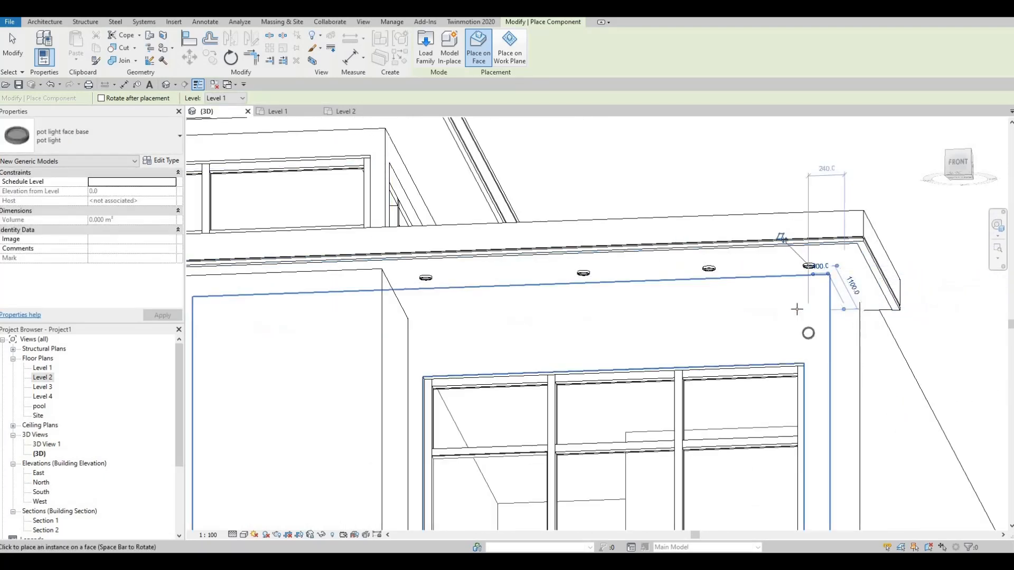
Step: Place four pot lights in a row along the front of the upper roof's soffit, above the clerestory windows
{"action": "scroll", "coordinate": [797, 309], "scroll_direction": "down", "scroll_amount": 4}
{"action": "scroll", "coordinate": [295, 248], "scroll_direction": "up", "scroll_amount": 4}
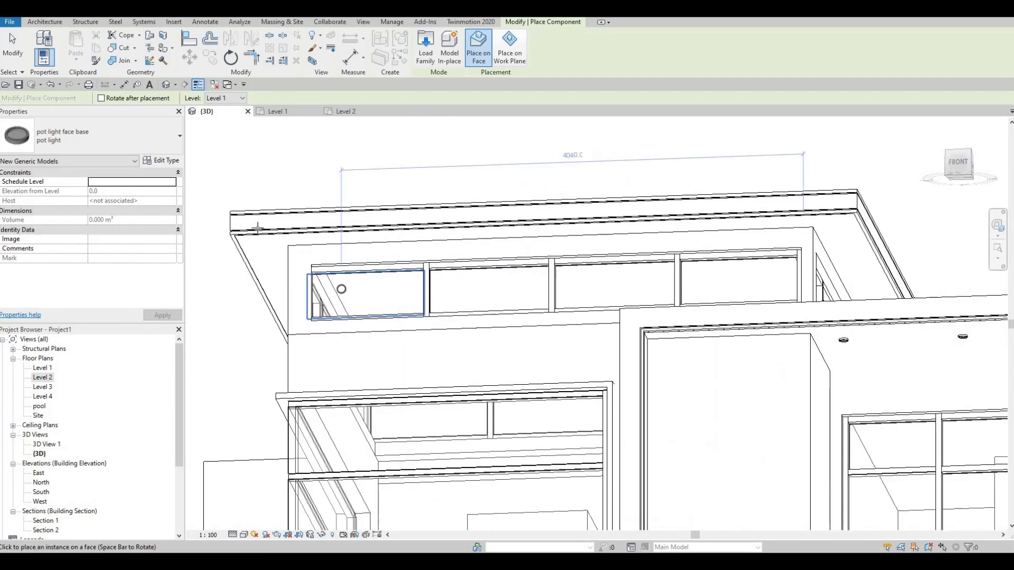
{"action": "scroll", "coordinate": [257, 228], "scroll_direction": "up", "scroll_amount": 2}
{"action": "left_click", "coordinate": [258, 228]}
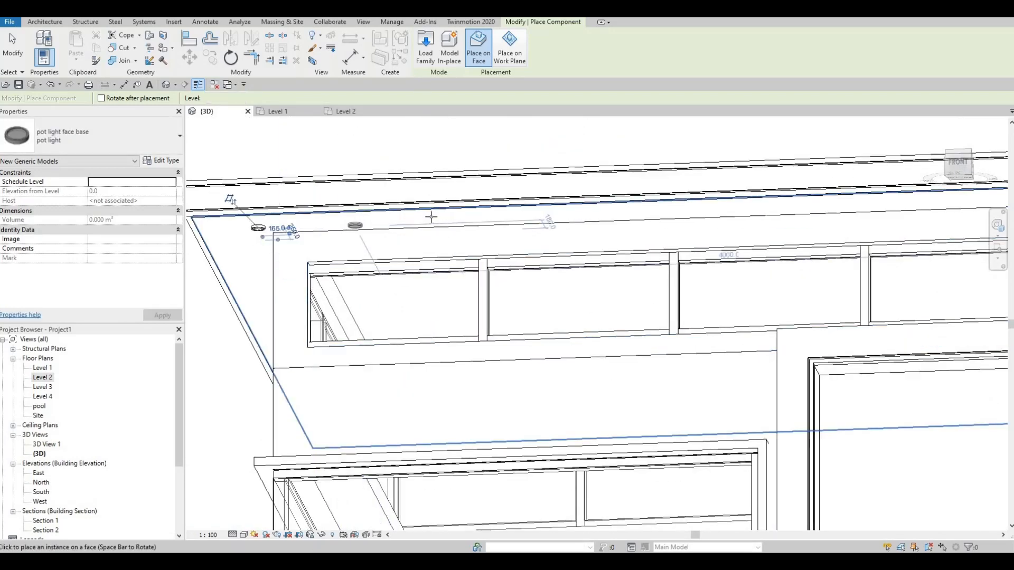
{"action": "middle_click_drag", "start_coordinate": [568, 215], "coordinate": [421, 215]}
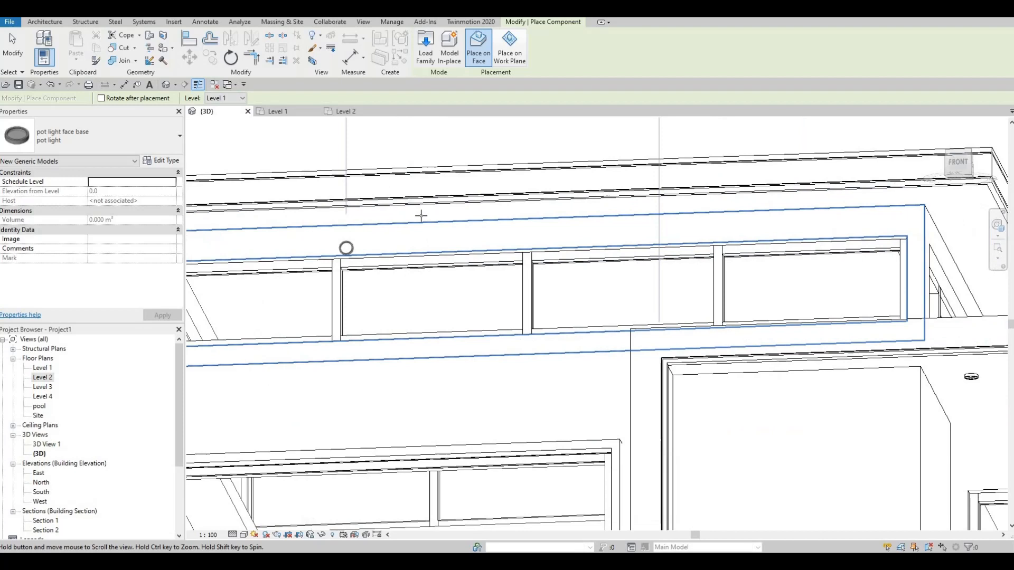
{"action": "left_click", "coordinate": [392, 215]}
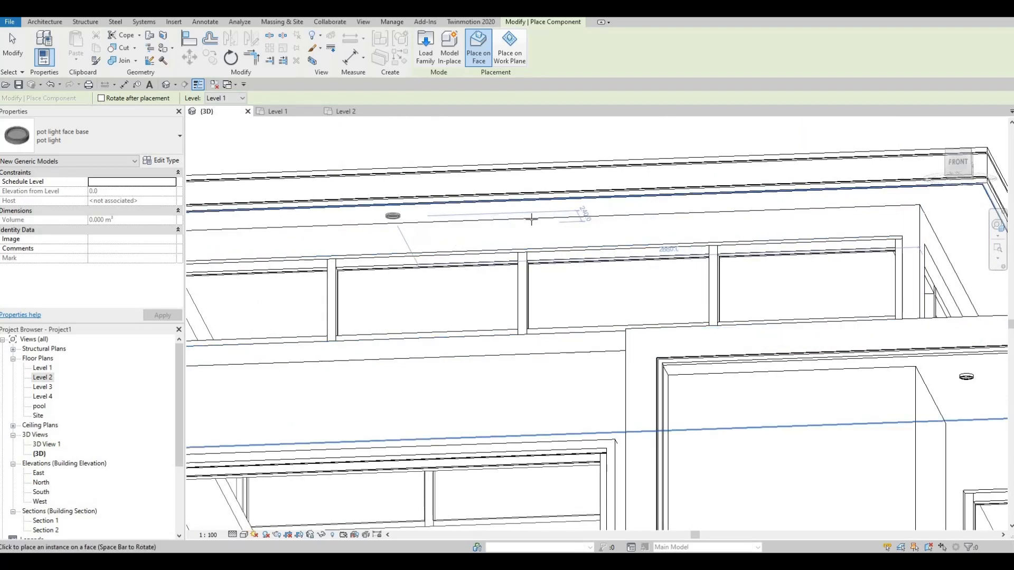
{"action": "left_click", "coordinate": [595, 210]}
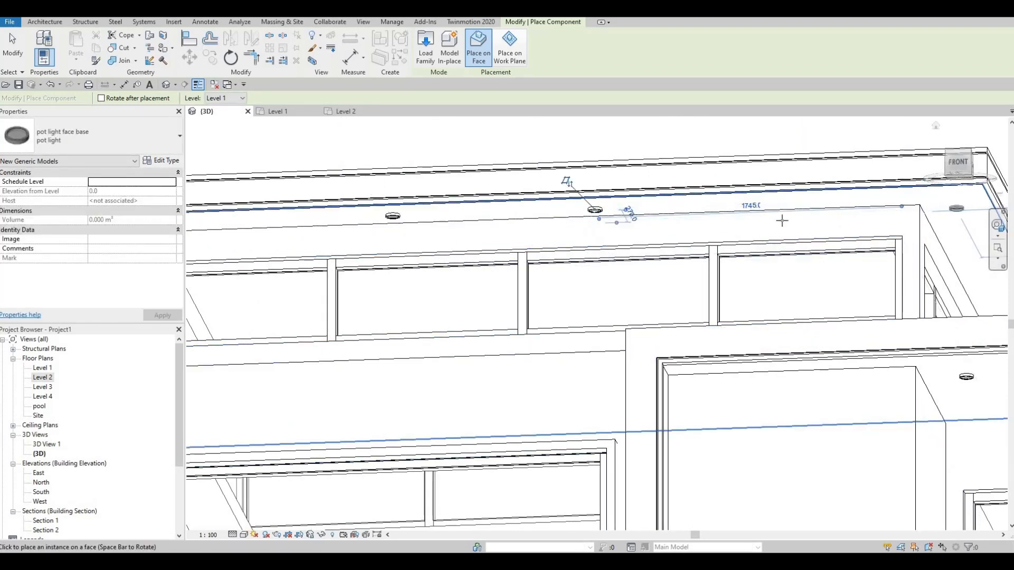
{"action": "middle_click_drag", "start_coordinate": [782, 220], "coordinate": [602, 242]}
{"action": "left_click", "coordinate": [781, 226]}
{"action": "middle_click_drag", "start_coordinate": [750, 267], "coordinate": [769, 225]}
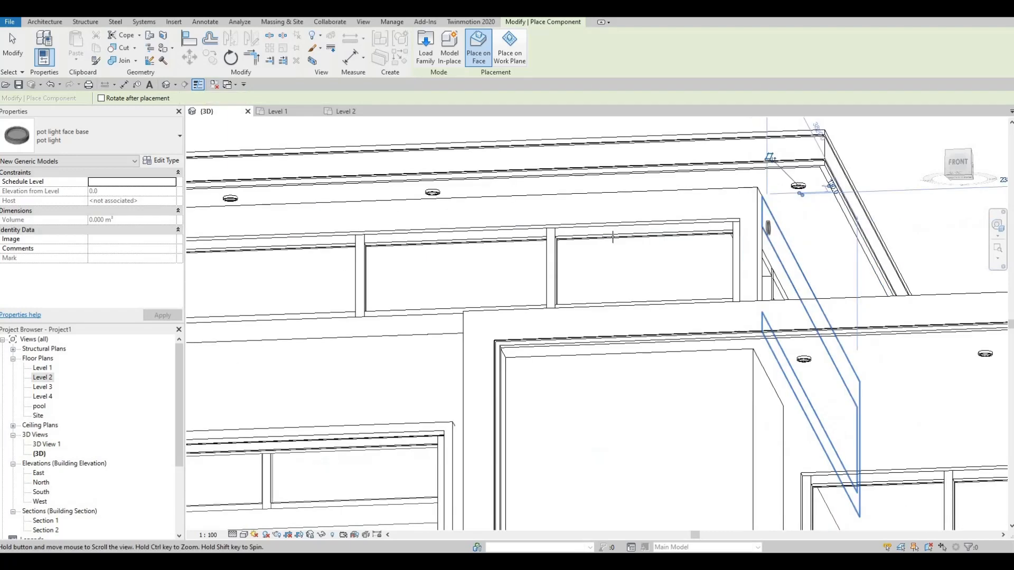
Step: Place three more pot lights in a row along the left side of the upper roof's soffit
{"action": "scroll", "coordinate": [775, 217], "scroll_direction": "down", "scroll_amount": 4}
{"action": "scroll", "coordinate": [680, 231], "scroll_direction": "up", "scroll_amount": 1}
{"action": "scroll", "coordinate": [680, 231], "scroll_direction": "down", "scroll_amount": 1}
{"action": "middle_click_drag", "start_coordinate": [622, 235], "coordinate": [504, 190], "text": "shift"}
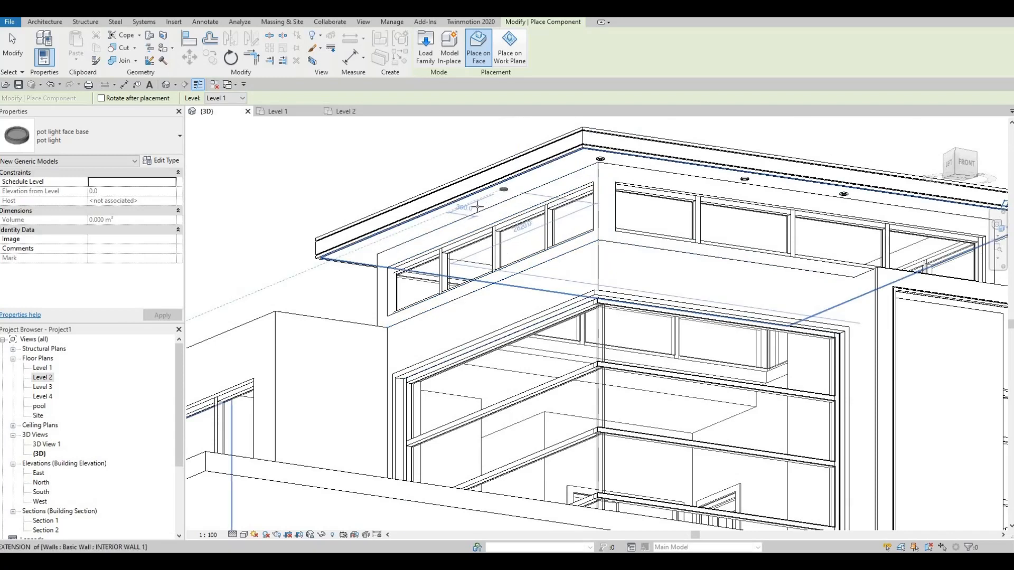
{"action": "left_click", "coordinate": [352, 250]}
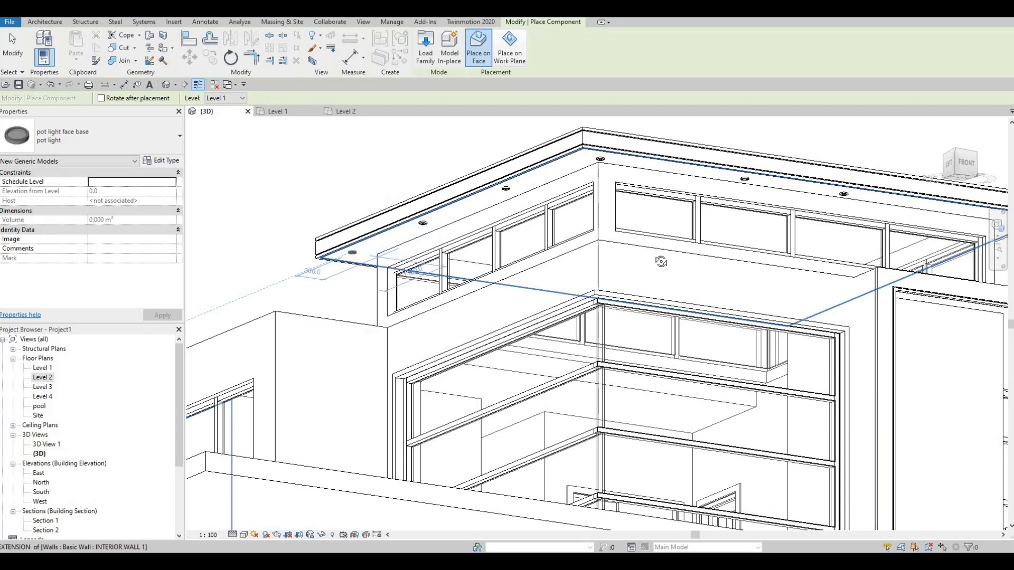
{"action": "middle_click_drag", "start_coordinate": [660, 262], "coordinate": [406, 354], "text": "shift"}
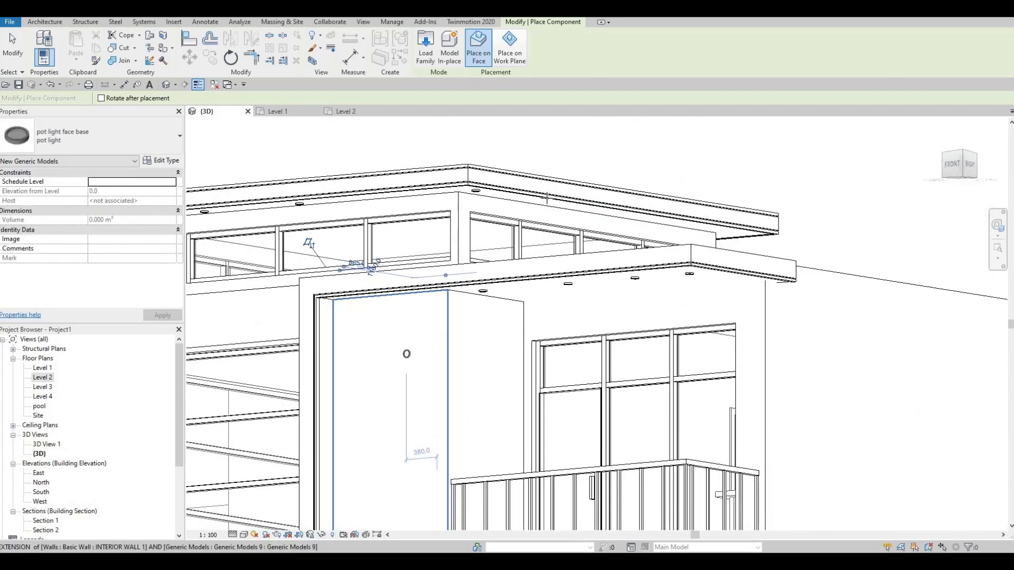
Step: Place three pot lights in a row along the right side of the upper roof's soffit
{"action": "scroll", "coordinate": [511, 449], "scroll_direction": "up", "scroll_amount": 1}
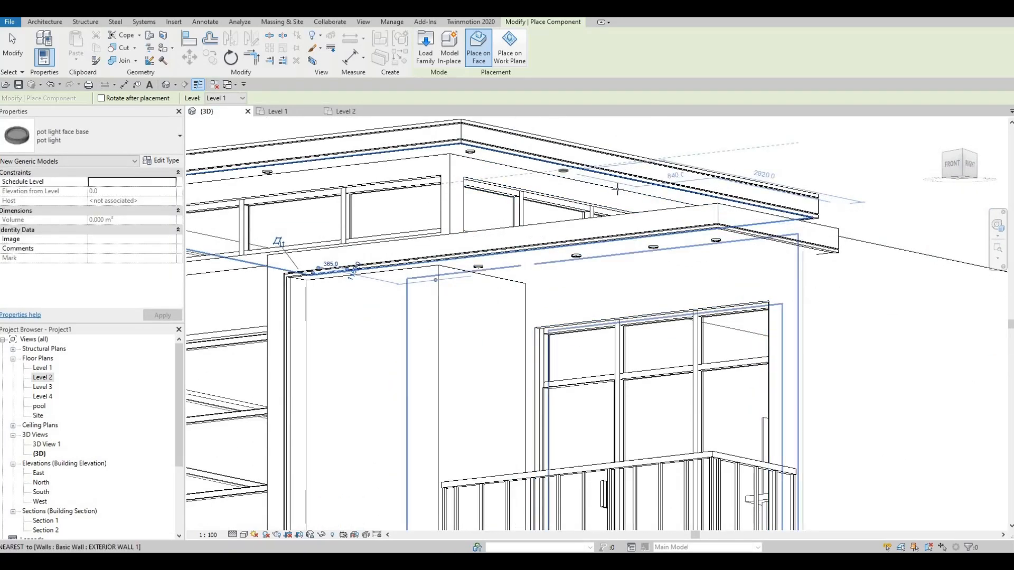
{"action": "middle_click_drag", "start_coordinate": [641, 190], "coordinate": [607, 195], "text": "shift"}
{"action": "left_click", "coordinate": [659, 186]}
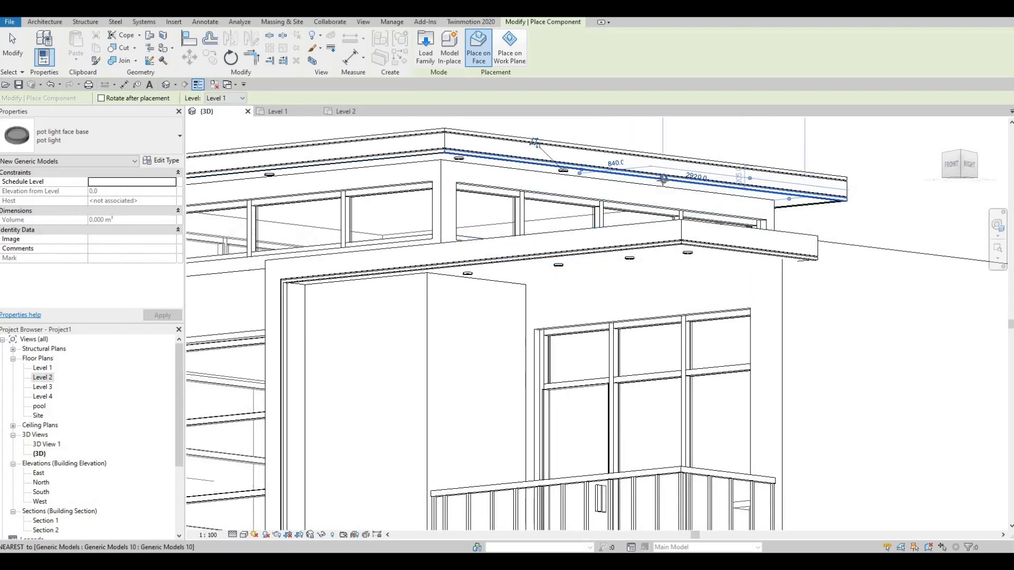
{"action": "left_click", "coordinate": [792, 202]}
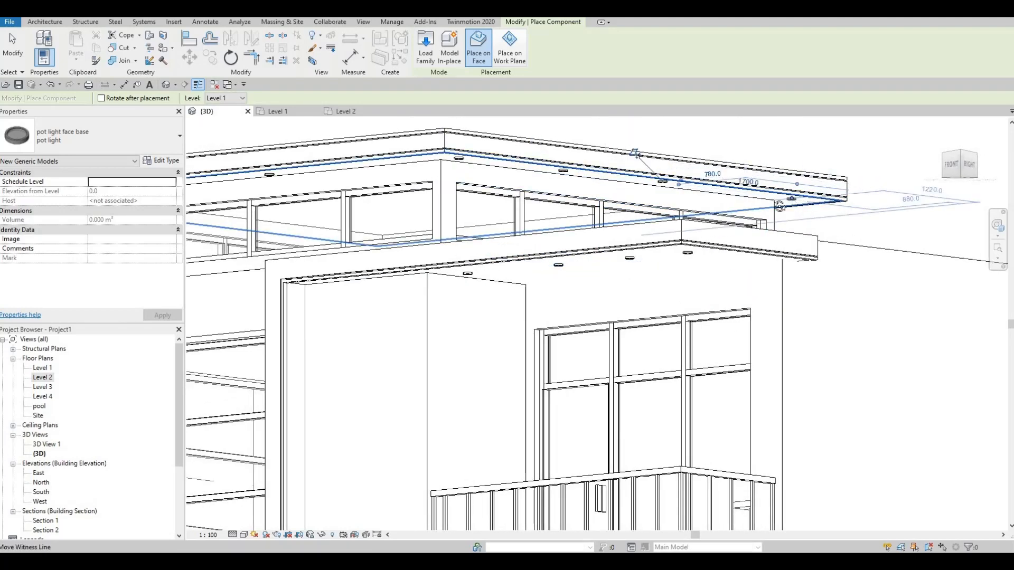
{"action": "middle_click_drag", "start_coordinate": [780, 206], "coordinate": [624, 223], "text": "shift"}
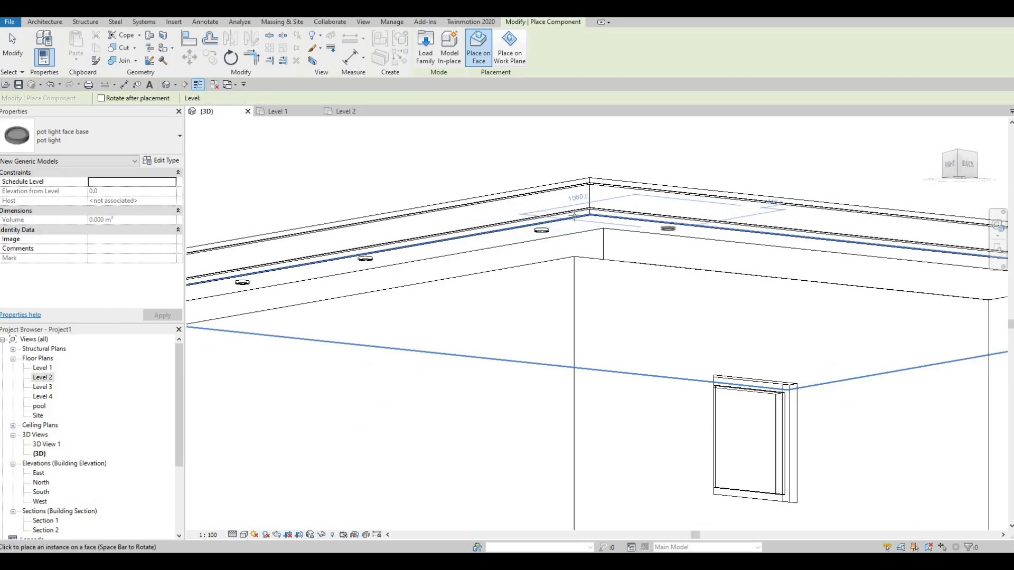
Step: Place two more pot lights on the rear part of the upper roof's soffit, near the right corner, and finish placing
{"action": "middle_click_drag", "start_coordinate": [855, 248], "coordinate": [593, 211]}
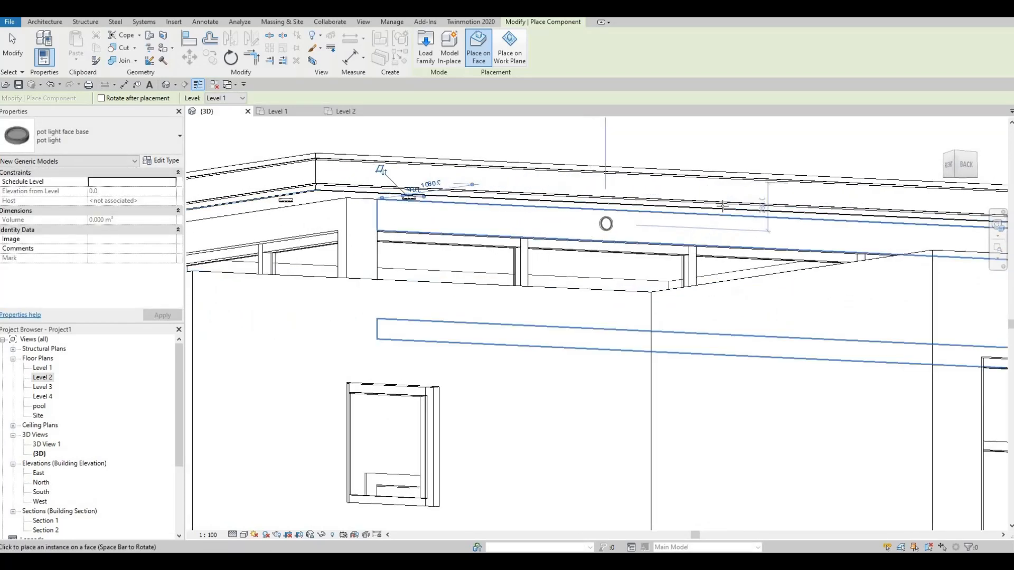
{"action": "middle_click_drag", "start_coordinate": [812, 194], "coordinate": [763, 238], "text": "shift"}
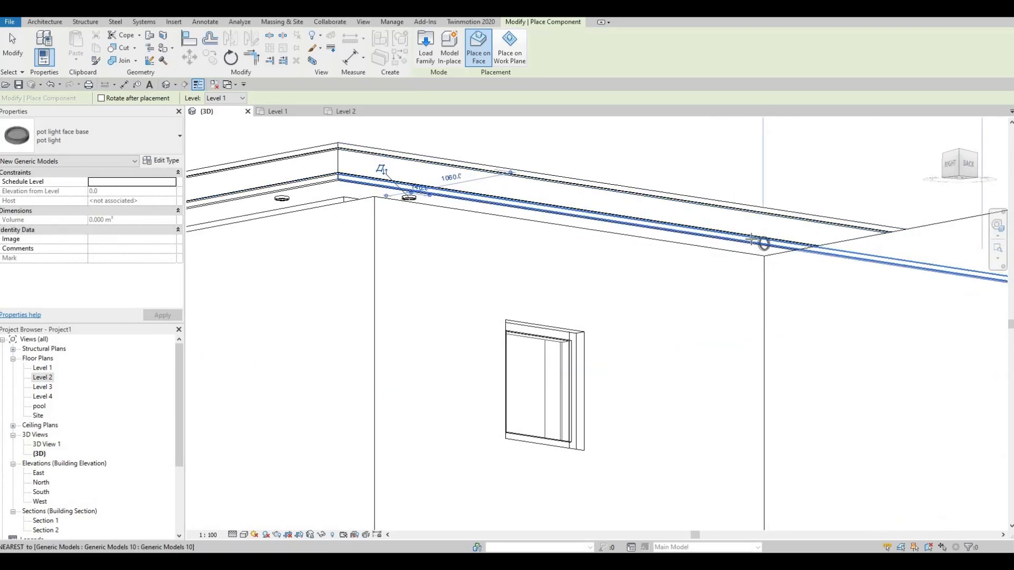
{"action": "scroll", "coordinate": [753, 241], "scroll_direction": "up", "scroll_amount": 5}
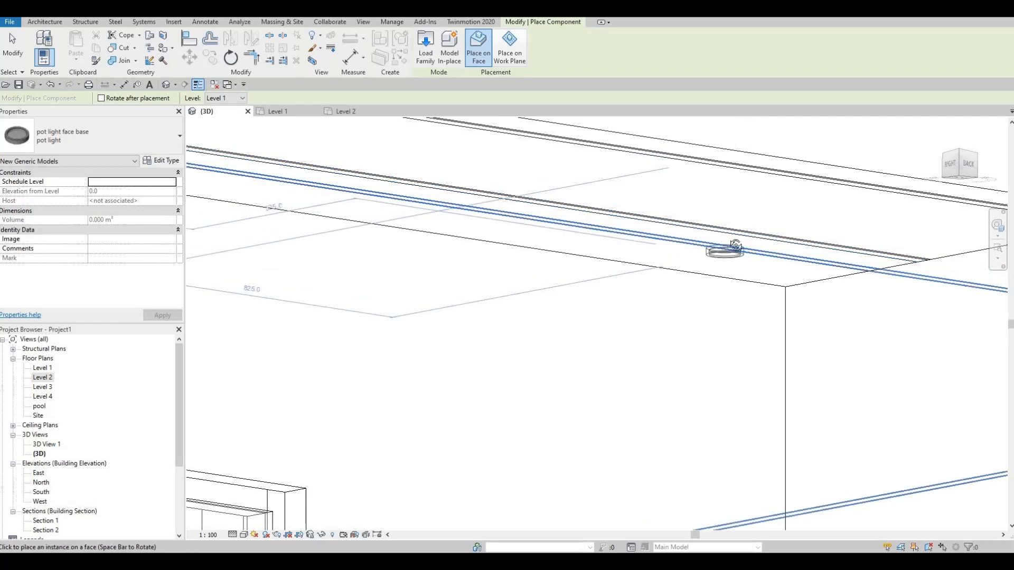
{"action": "middle_click_drag", "start_coordinate": [729, 235], "coordinate": [699, 232], "text": "shift"}
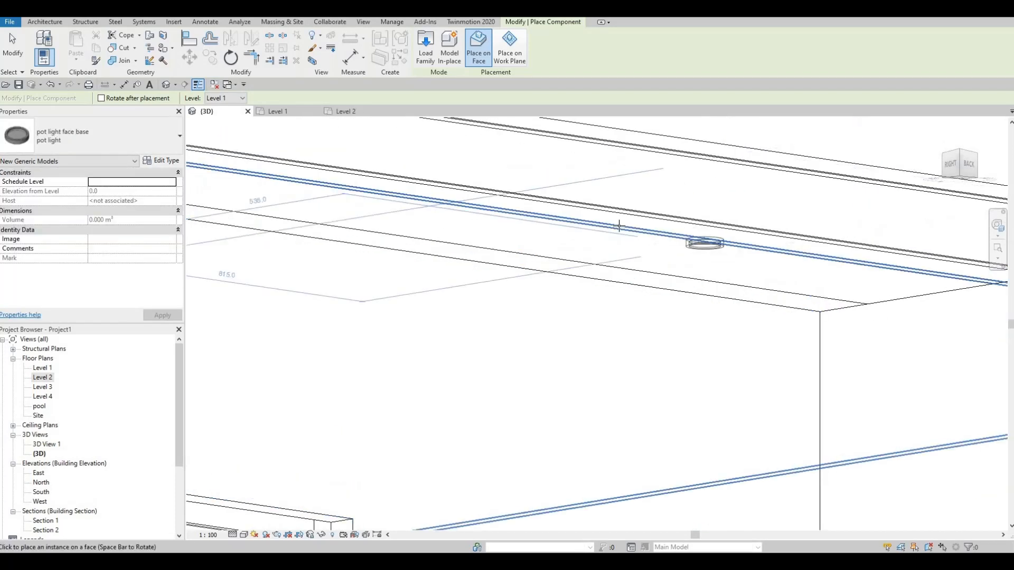
{"action": "middle_click_drag", "start_coordinate": [619, 225], "coordinate": [433, 204], "text": "shift"}
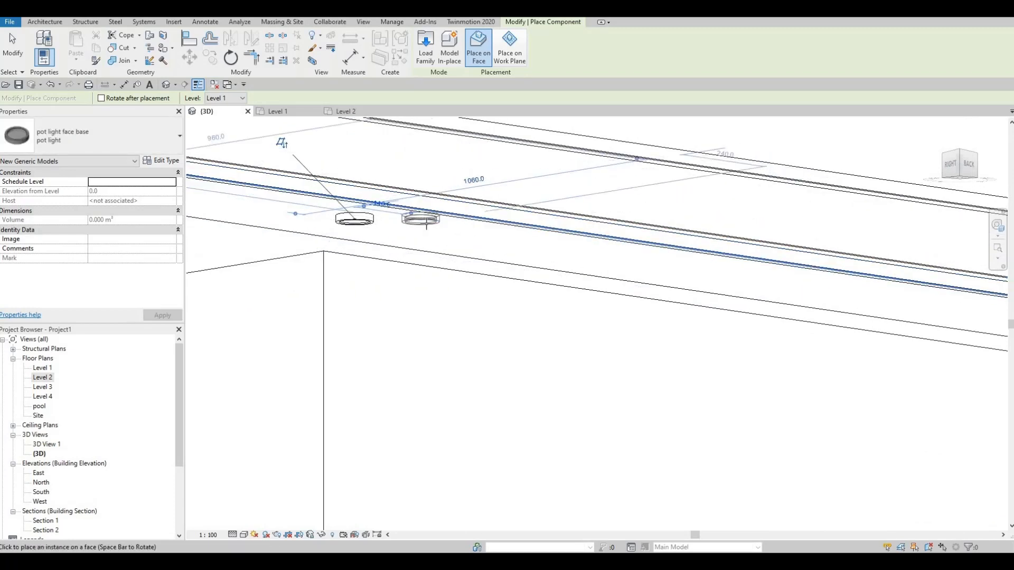
{"action": "left_click", "coordinate": [439, 236]}
{"action": "middle_click_drag", "start_coordinate": [438, 235], "coordinate": [630, 278]}
{"action": "scroll", "coordinate": [704, 264], "scroll_direction": "down", "scroll_amount": 2}
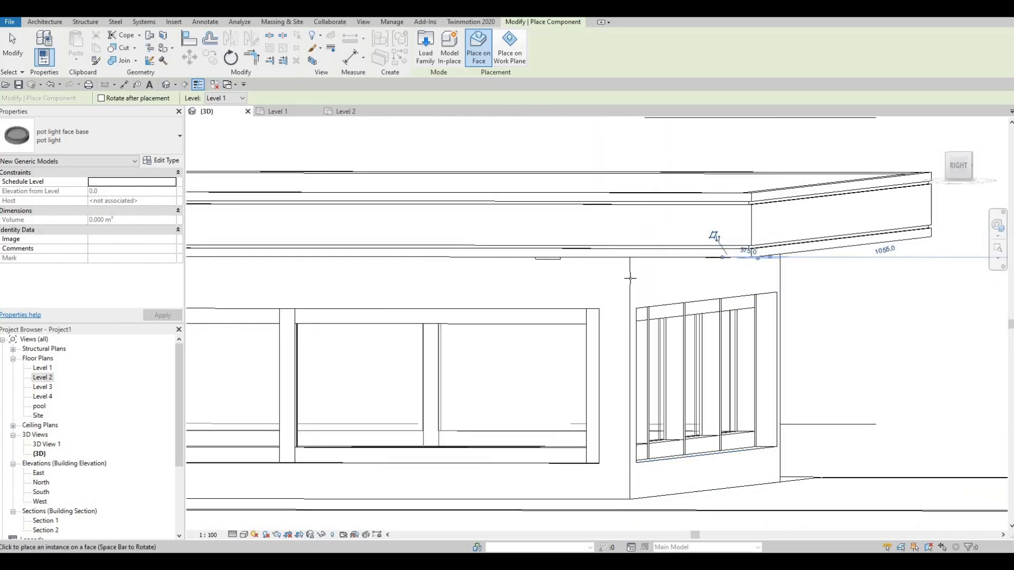
{"action": "scroll", "coordinate": [644, 237], "scroll_direction": "up", "scroll_amount": 5}
{"action": "key", "text": "Escape"}
{"action": "key", "text": "Escape"}
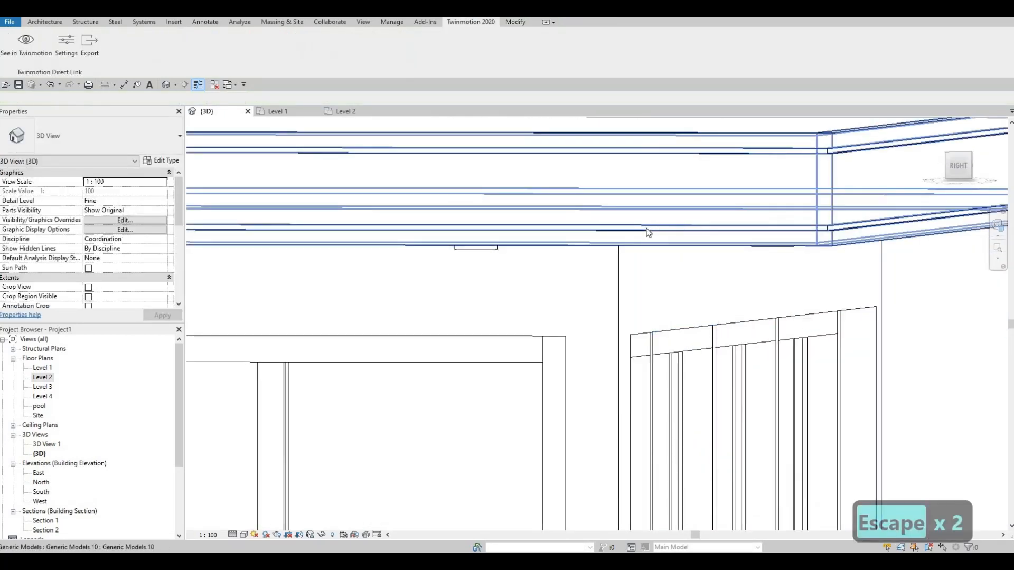
Step: Select the exterior wall below the upper roof and examine the soffit lights and front facade down to the overhang beneath the balcony
{"action": "key", "text": "Tab"}
{"action": "middle_click_drag", "start_coordinate": [620, 239], "coordinate": [634, 231], "text": "shift"}
{"action": "left_click", "coordinate": [633, 234]}
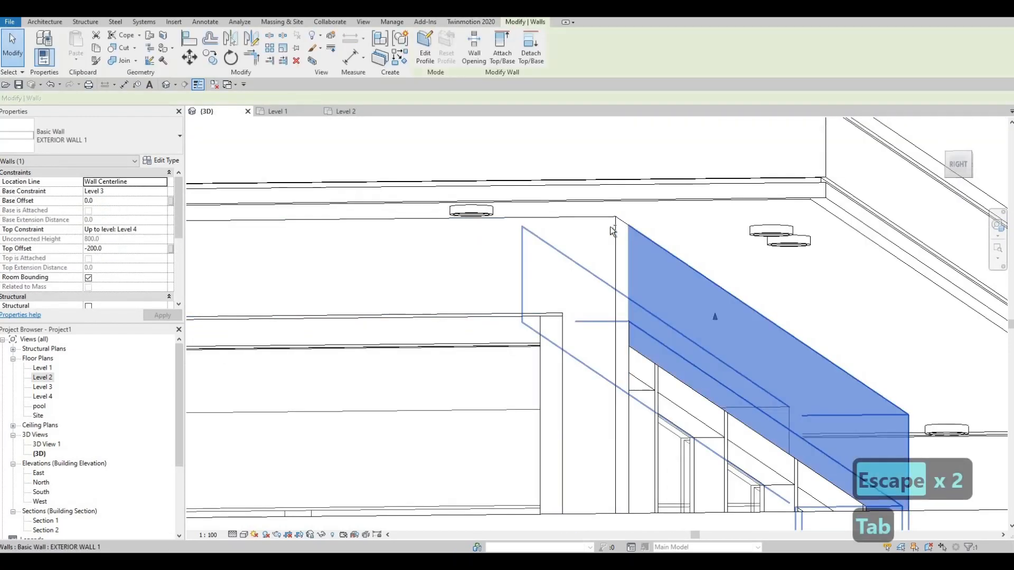
{"action": "key", "text": "Escape"}
{"action": "left_click", "coordinate": [604, 225]}
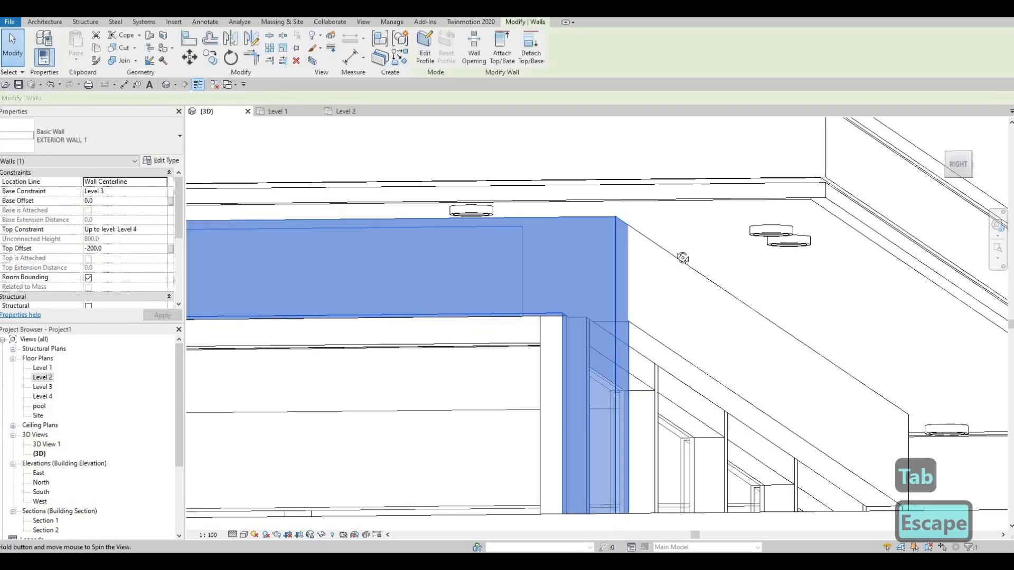
{"action": "middle_click_drag", "start_coordinate": [681, 255], "coordinate": [886, 144], "text": "shift"}
{"action": "middle_click_drag", "start_coordinate": [470, 227], "coordinate": [976, 111]}
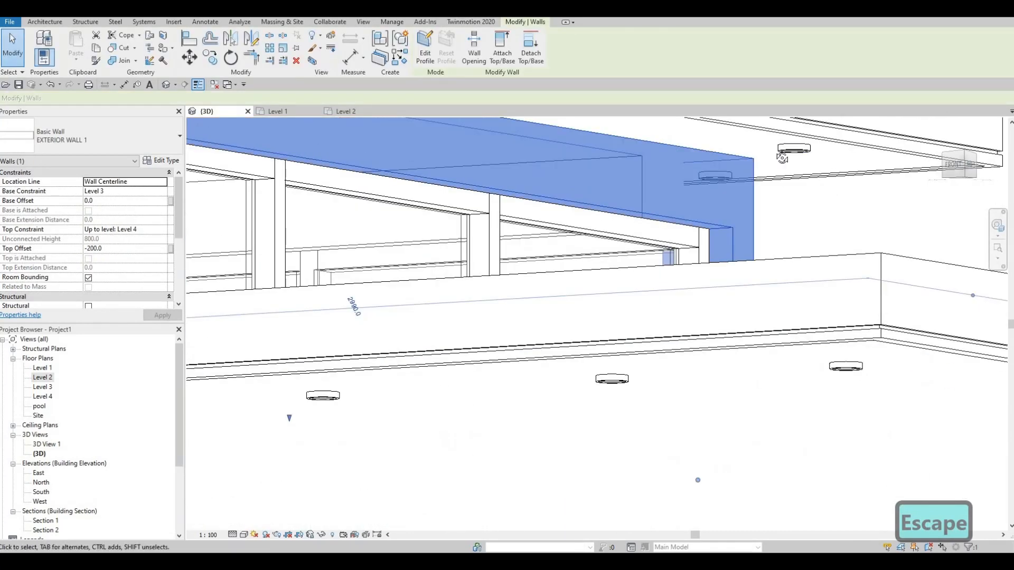
{"action": "middle_click_drag", "start_coordinate": [517, 238], "coordinate": [710, 211]}
{"action": "middle_click_drag", "start_coordinate": [592, 216], "coordinate": [855, 188], "text": "shift"}
{"action": "scroll", "coordinate": [737, 196], "scroll_direction": "down", "scroll_amount": 3}
{"action": "scroll", "coordinate": [800, 150], "scroll_direction": "down", "scroll_amount": 2}
{"action": "middle_click_drag", "start_coordinate": [722, 320], "coordinate": [515, 229]}
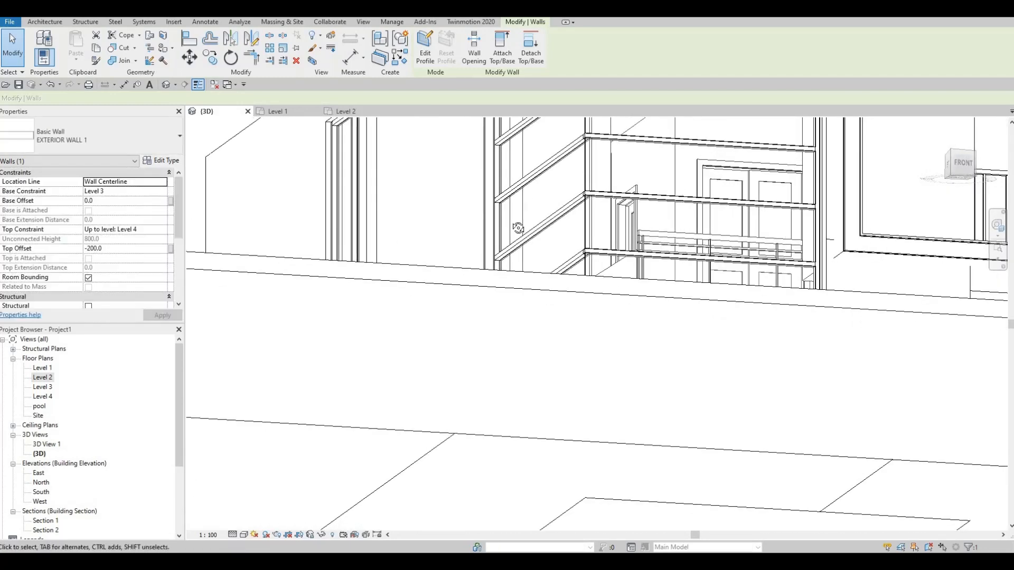
{"action": "middle_click_drag", "start_coordinate": [959, 272], "coordinate": [404, 244]}
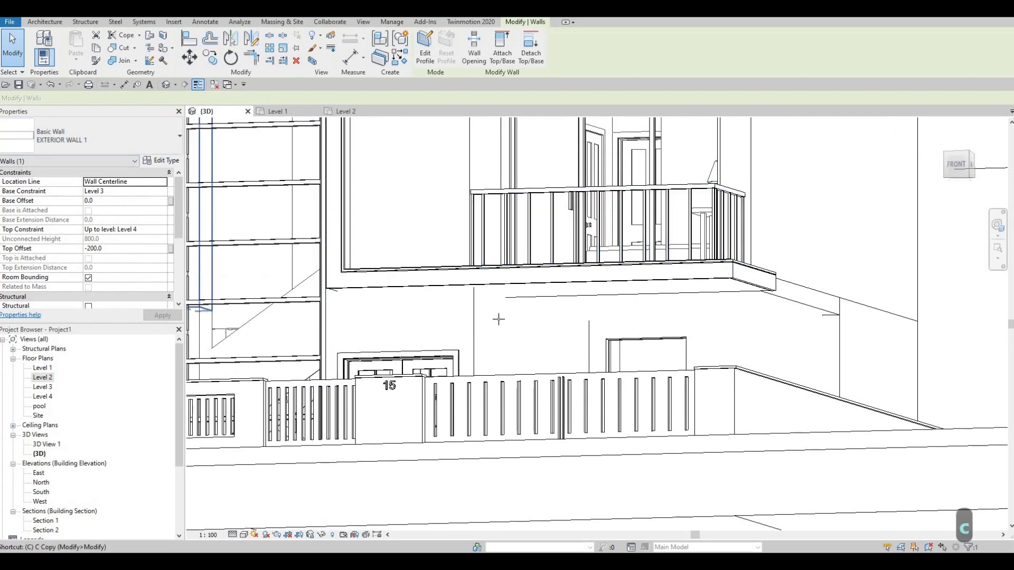
Step: Place six pot lights in two rough rows of three on the underside of the Level 2 overhang, from below the balcony toward the rear
{"action": "key", "text": "c"}
{"action": "key", "text": "m"}
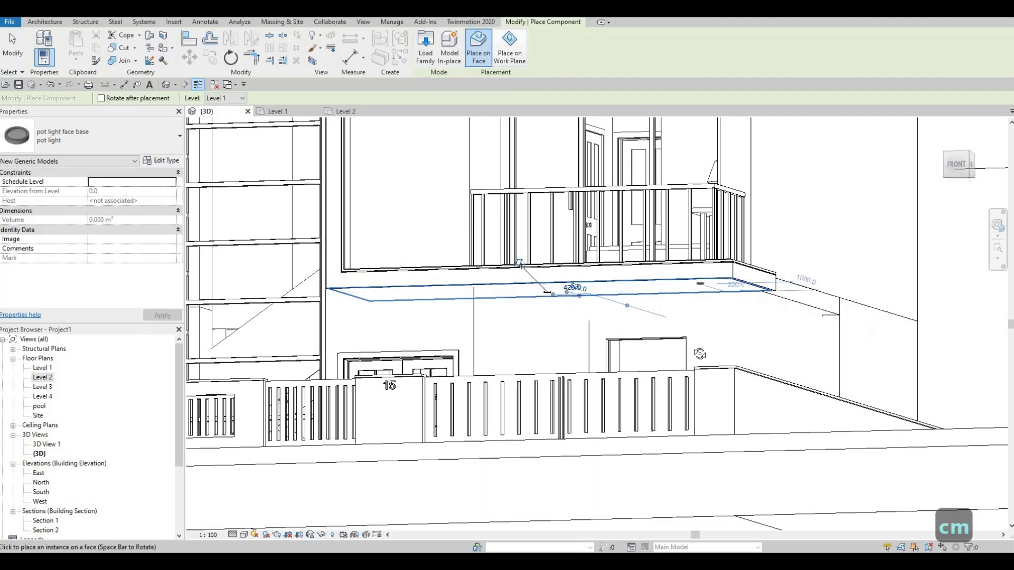
{"action": "middle_click_drag", "start_coordinate": [749, 317], "coordinate": [635, 288], "text": "shift"}
{"action": "middle_click_drag", "start_coordinate": [501, 314], "coordinate": [513, 289], "text": "shift"}
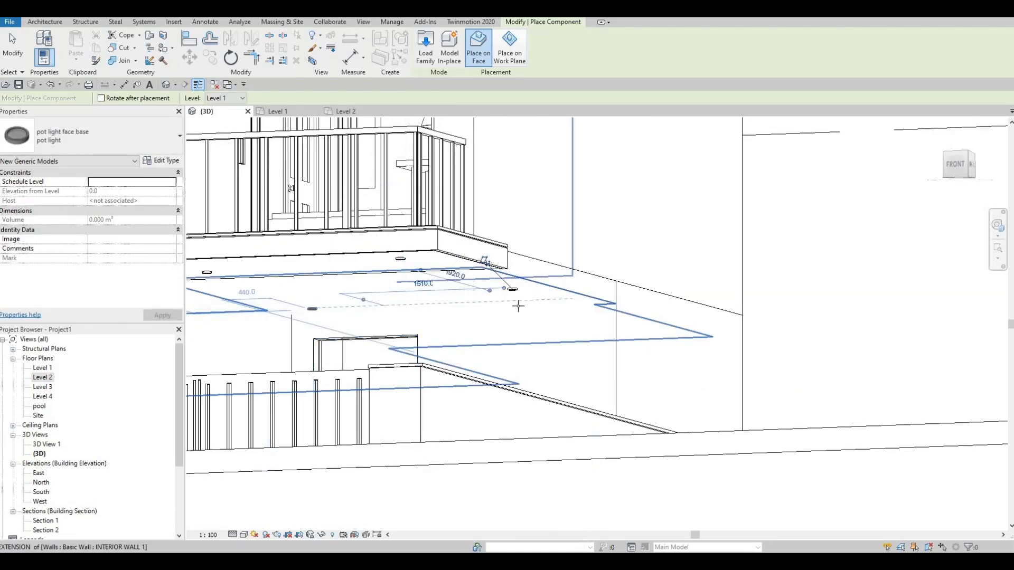
{"action": "middle_click_drag", "start_coordinate": [540, 318], "coordinate": [258, 307], "text": "shift"}
{"action": "middle_click_drag", "start_coordinate": [509, 321], "coordinate": [633, 293], "text": "shift"}
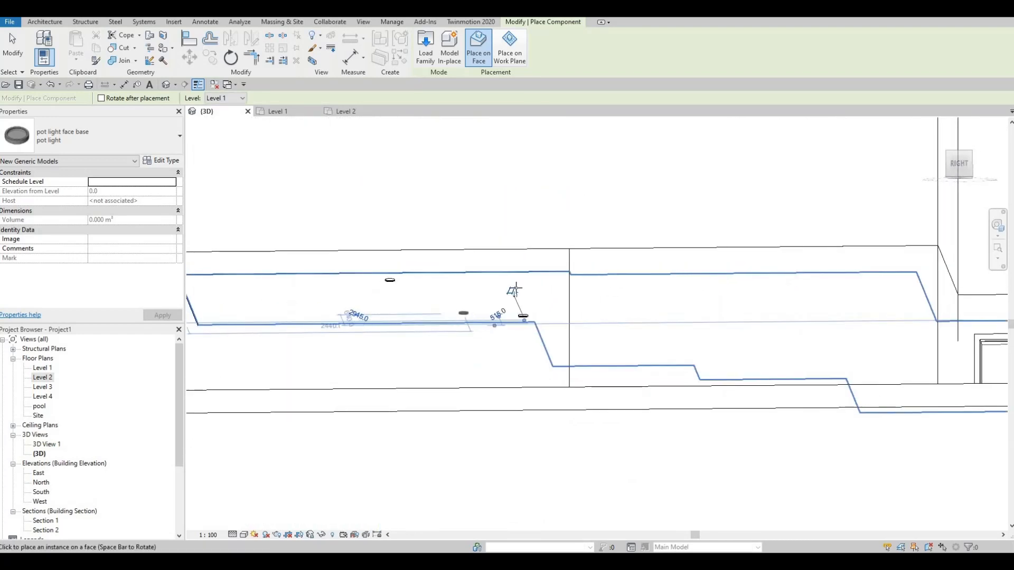
{"action": "middle_click_drag", "start_coordinate": [392, 279], "coordinate": [507, 265]}
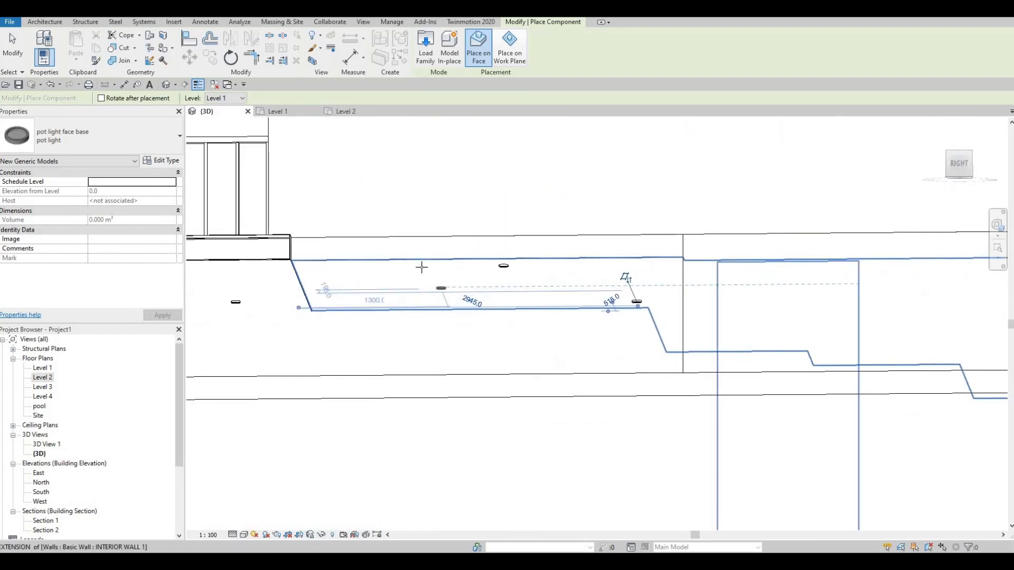
{"action": "left_click", "coordinate": [422, 298]}
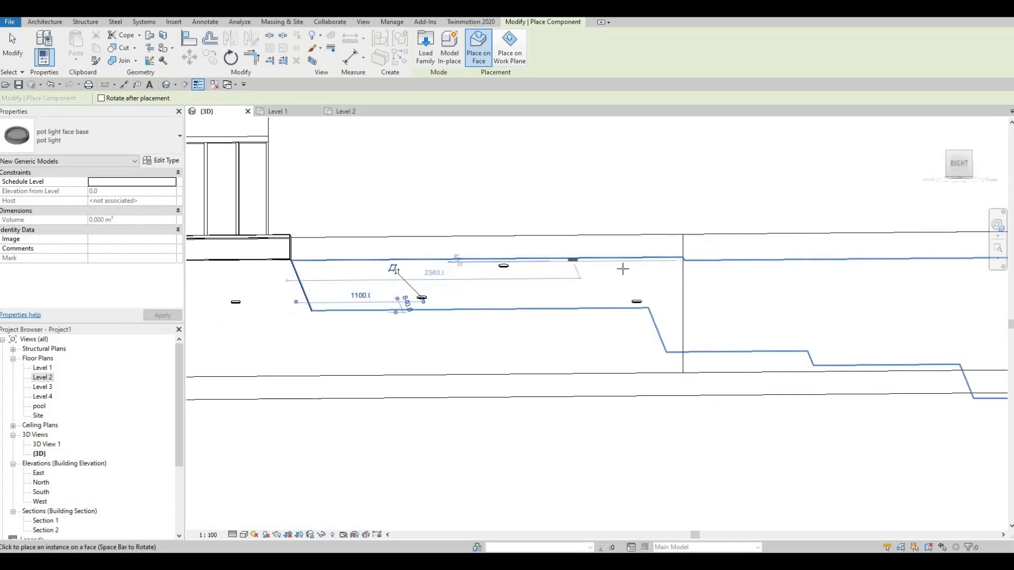
{"action": "key", "text": "Escape"}
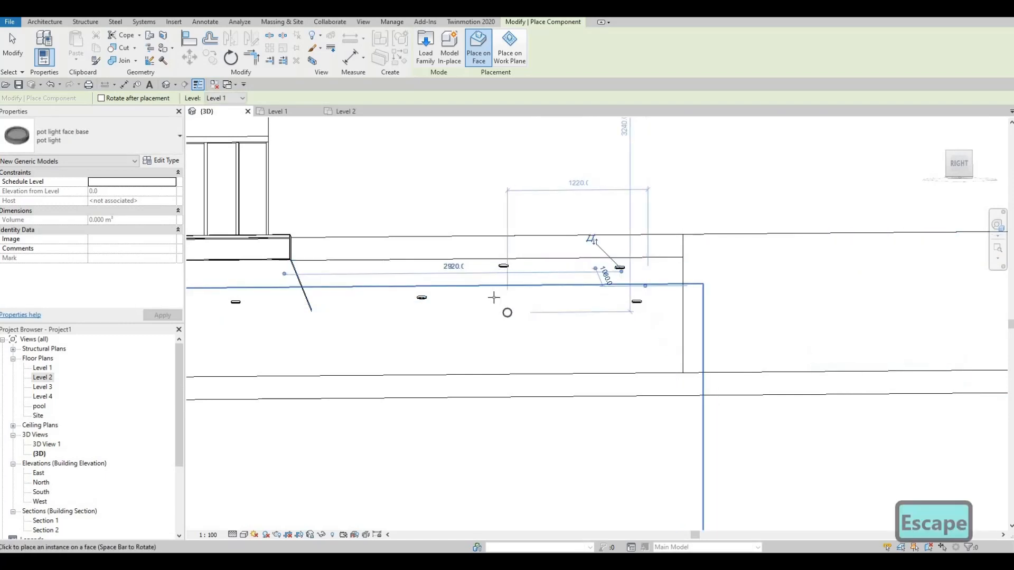
{"action": "middle_click_drag", "start_coordinate": [505, 310], "coordinate": [285, 288], "text": "shift"}
{"action": "key", "text": "Escape"}
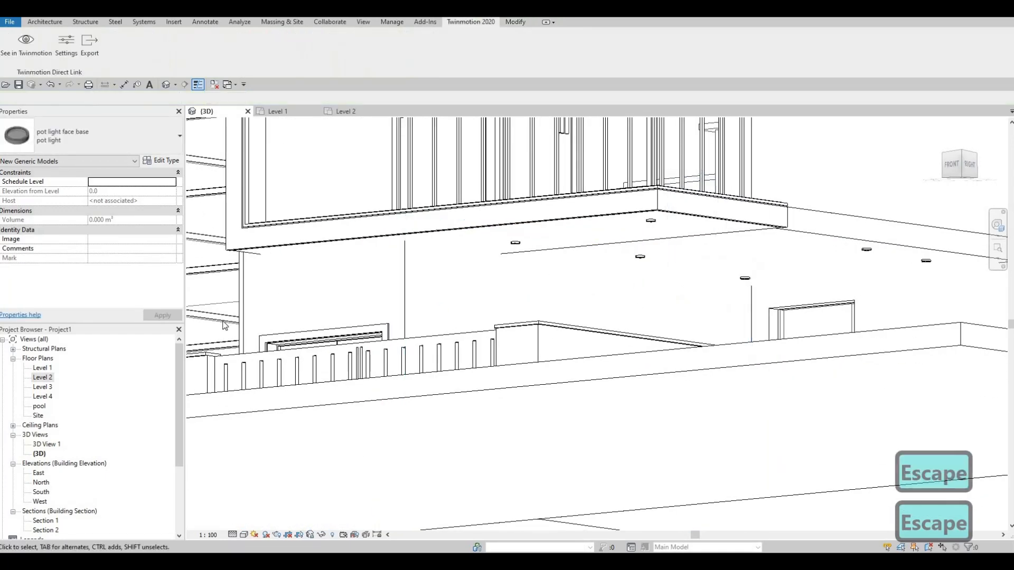
{"action": "key", "text": "Escape"}
Step: Open the Level 2 floor plan and show the front balcony and bedroom area
{"action": "double_click", "coordinate": [42, 369]}
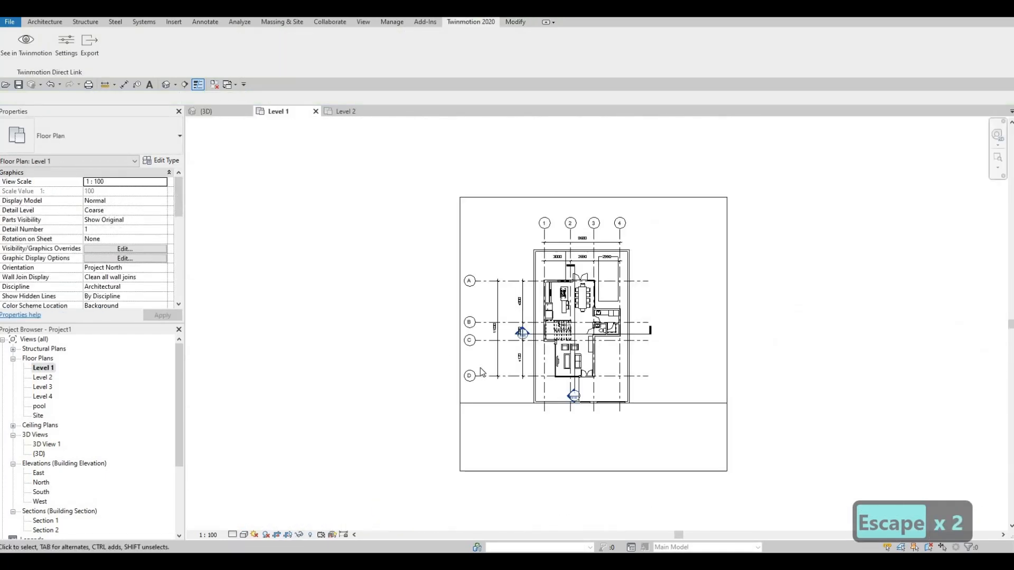
{"action": "double_click", "coordinate": [42, 377]}
{"action": "middle_click_drag", "start_coordinate": [457, 419], "coordinate": [313, 323]}
{"action": "scroll", "coordinate": [313, 324], "scroll_direction": "down", "scroll_amount": 3}
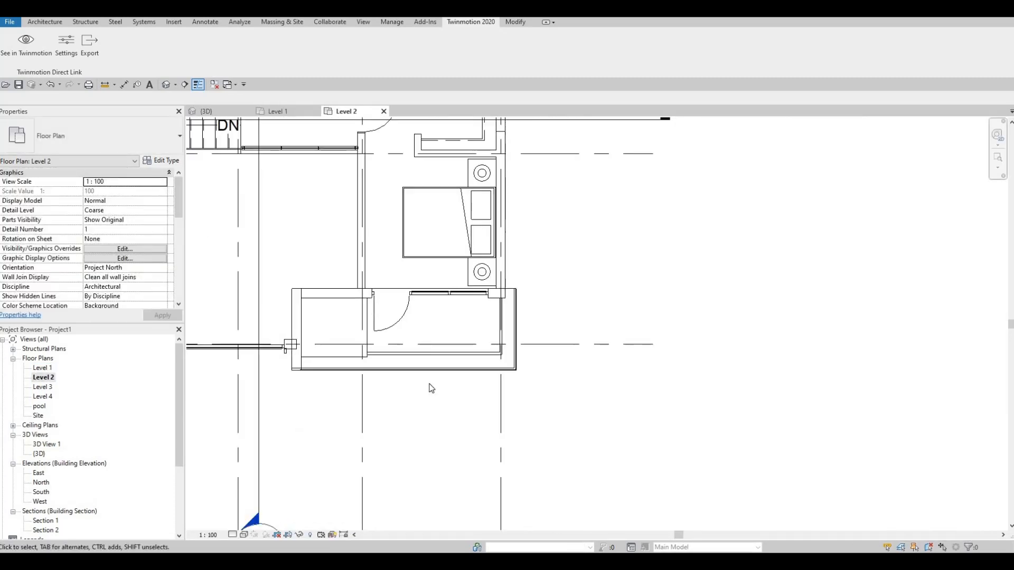
{"action": "scroll", "coordinate": [430, 387], "scroll_direction": "down", "scroll_amount": 1}
{"action": "middle_click_drag", "start_coordinate": [383, 348], "coordinate": [455, 424]}
{"action": "scroll", "coordinate": [454, 400], "scroll_direction": "down", "scroll_amount": 2}
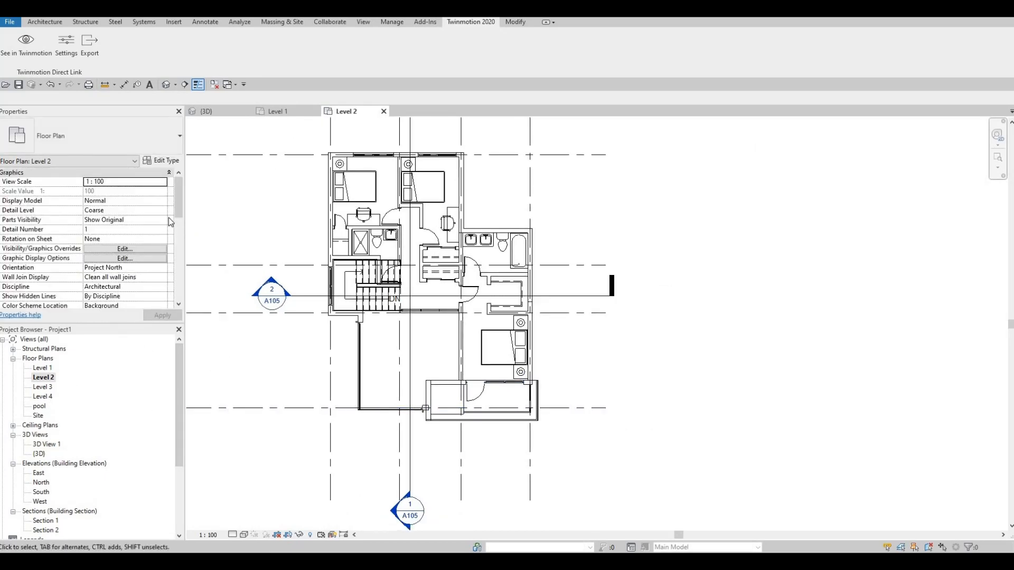
Step: Set the view depth level in the Level 2 plan's view range to Unlimited
{"action": "left_click_drag", "start_coordinate": [182, 237], "coordinate": [182, 257]}
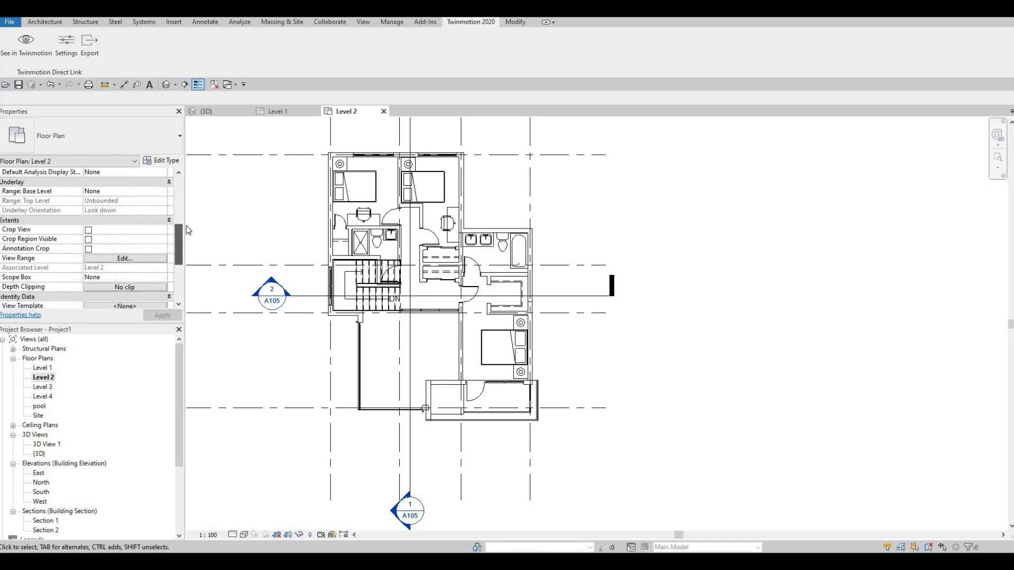
{"action": "scroll", "coordinate": [158, 253], "scroll_direction": "up", "scroll_amount": 5}
{"action": "key", "text": "Escape"}
{"action": "key", "text": "Escape"}
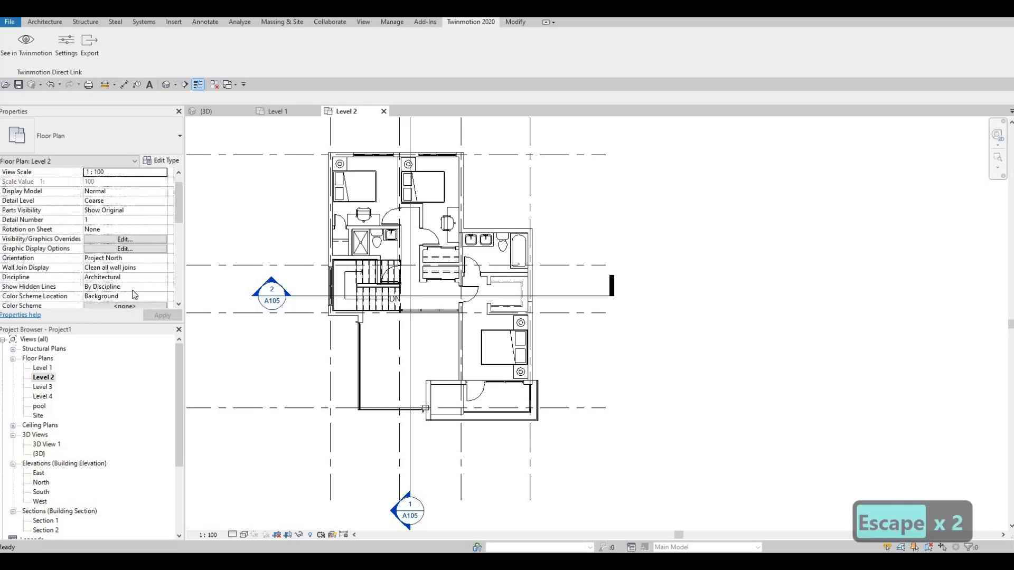
{"action": "scroll", "coordinate": [135, 294], "scroll_direction": "down", "scroll_amount": 5}
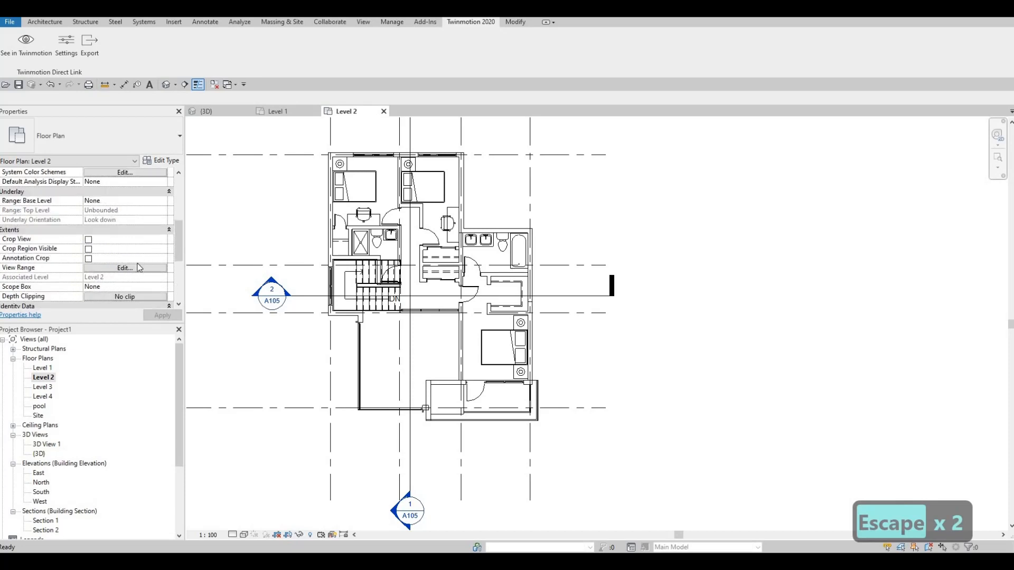
{"action": "scroll", "coordinate": [138, 253], "scroll_direction": "down", "scroll_amount": 1}
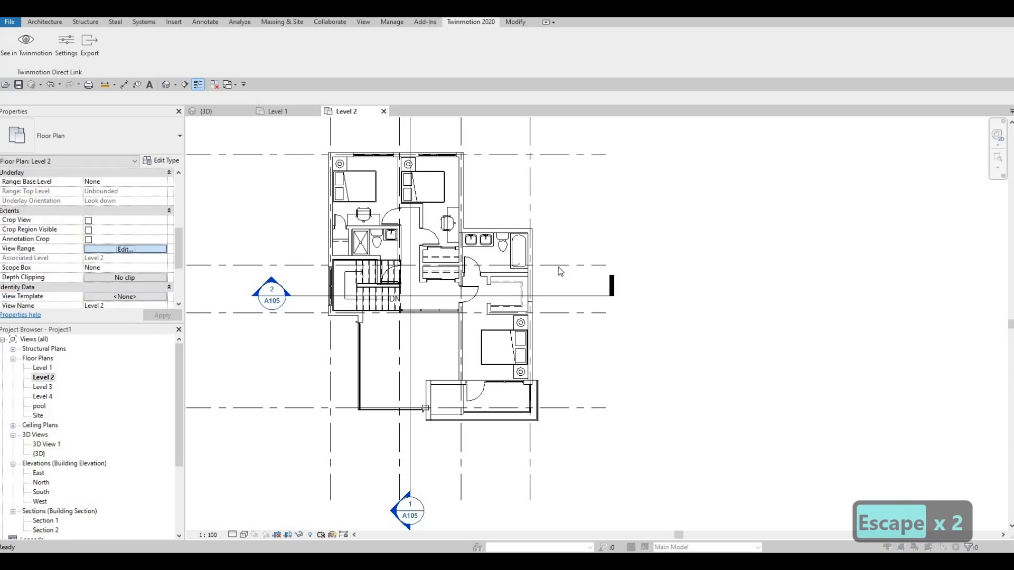
{"action": "left_click", "coordinate": [596, 279]}
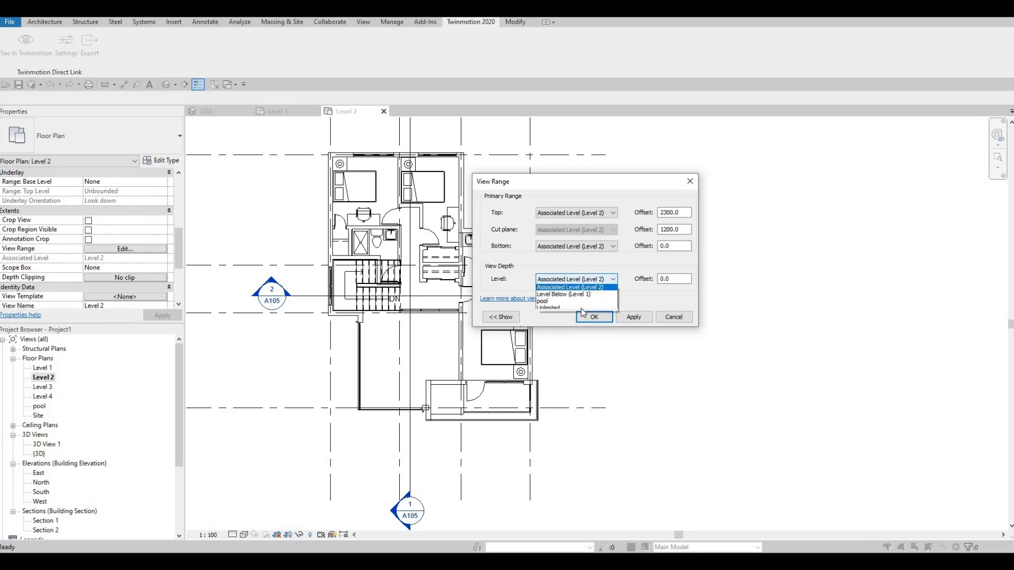
{"action": "left_click", "coordinate": [602, 312]}
{"action": "left_click", "coordinate": [595, 317]}
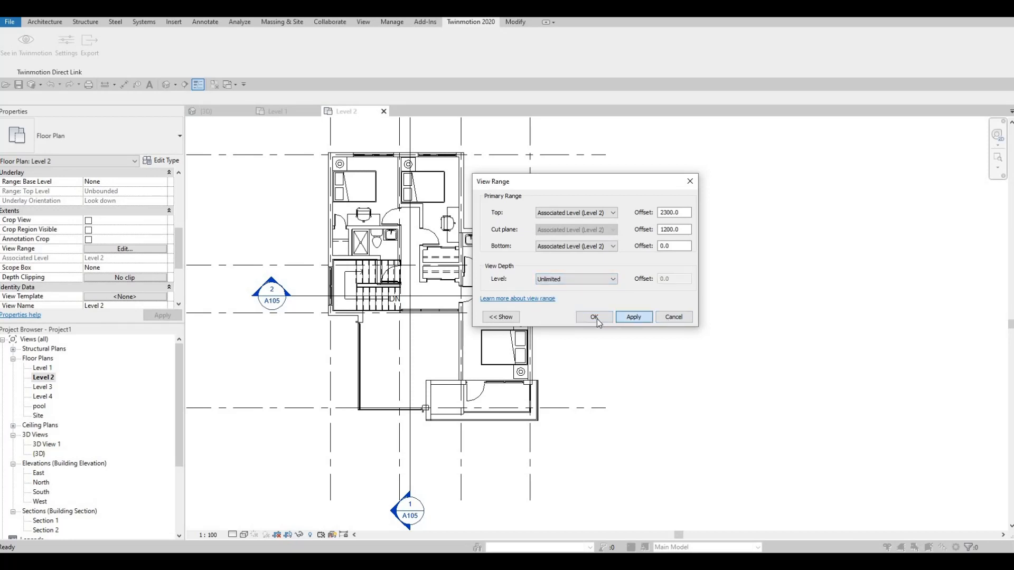
Step: Align the rear right pot light horizontally with the rear left pot light in the Level 2 plan
{"action": "scroll", "coordinate": [513, 417], "scroll_direction": "up", "scroll_amount": 5}
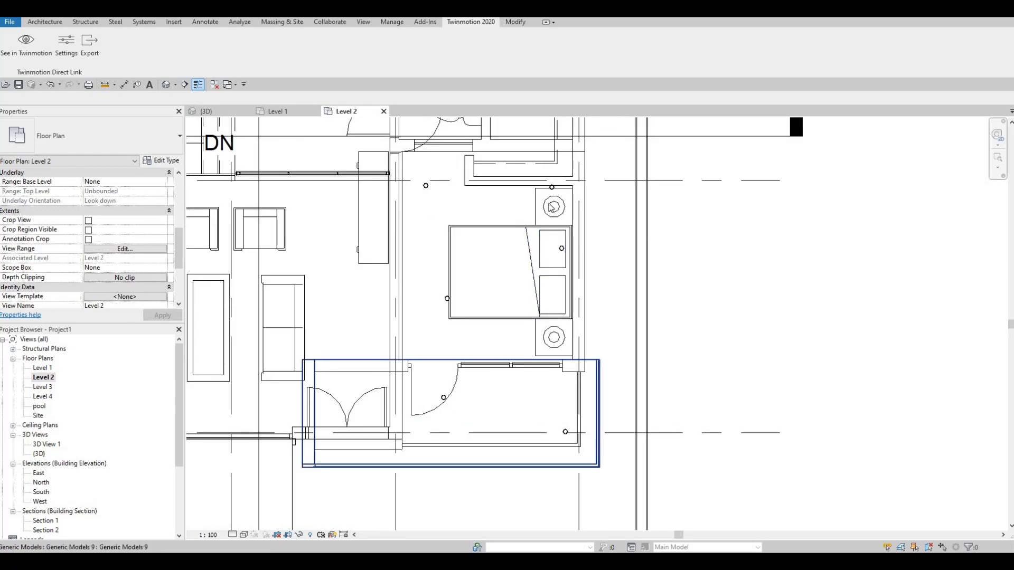
{"action": "key", "text": "Escape"}
{"action": "key", "text": "Escape"}
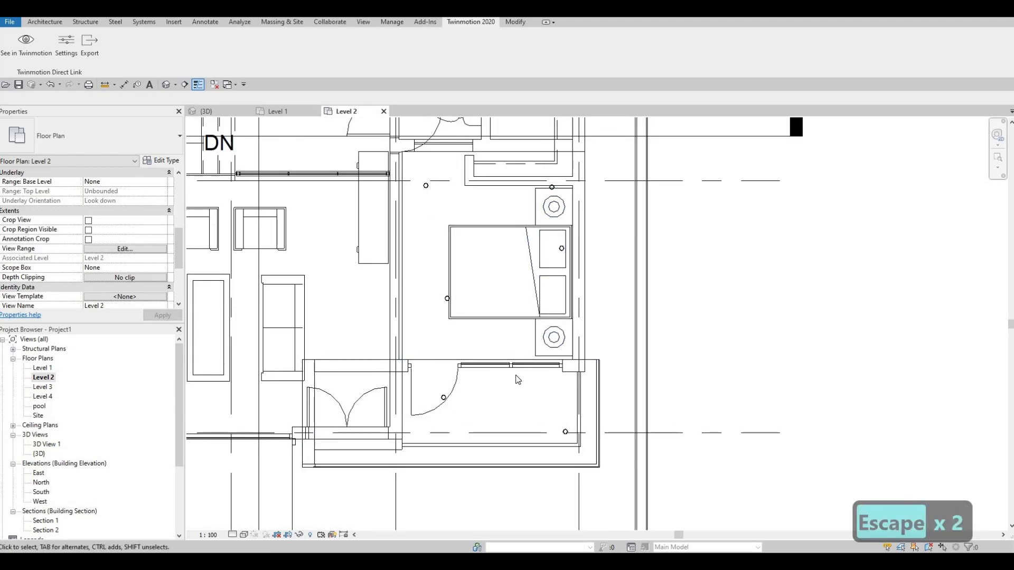
{"action": "key", "text": "a"}
{"action": "key", "text": "l"}
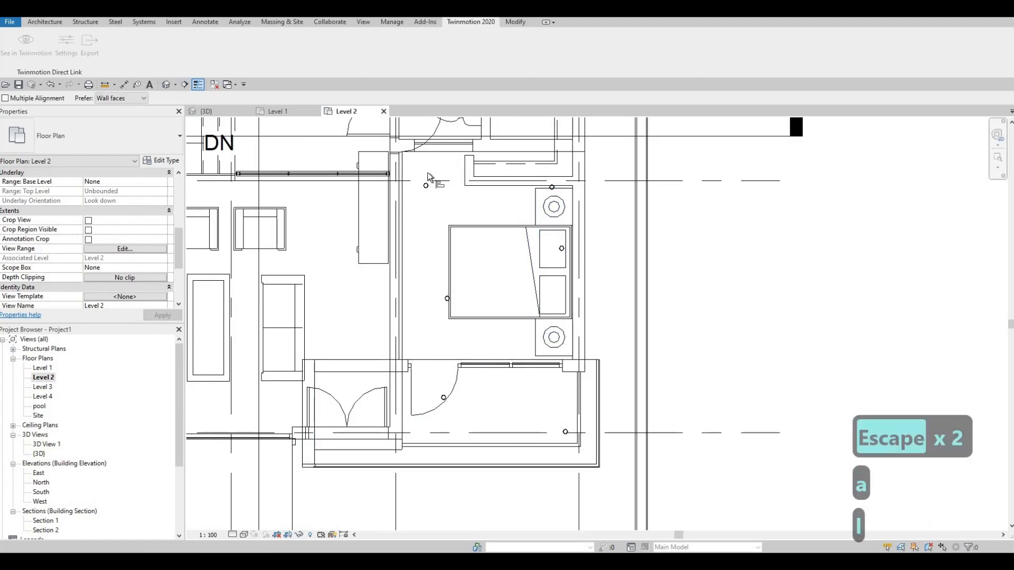
{"action": "scroll", "coordinate": [424, 263], "scroll_direction": "up", "scroll_amount": 1}
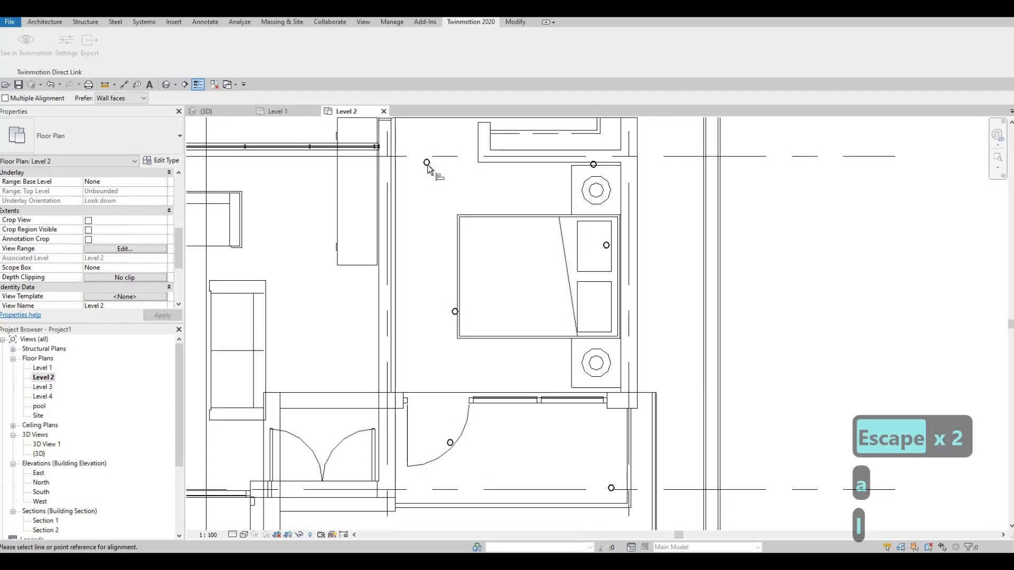
{"action": "left_click", "coordinate": [592, 163]}
{"action": "scroll", "coordinate": [593, 163], "scroll_direction": "up", "scroll_amount": 1}
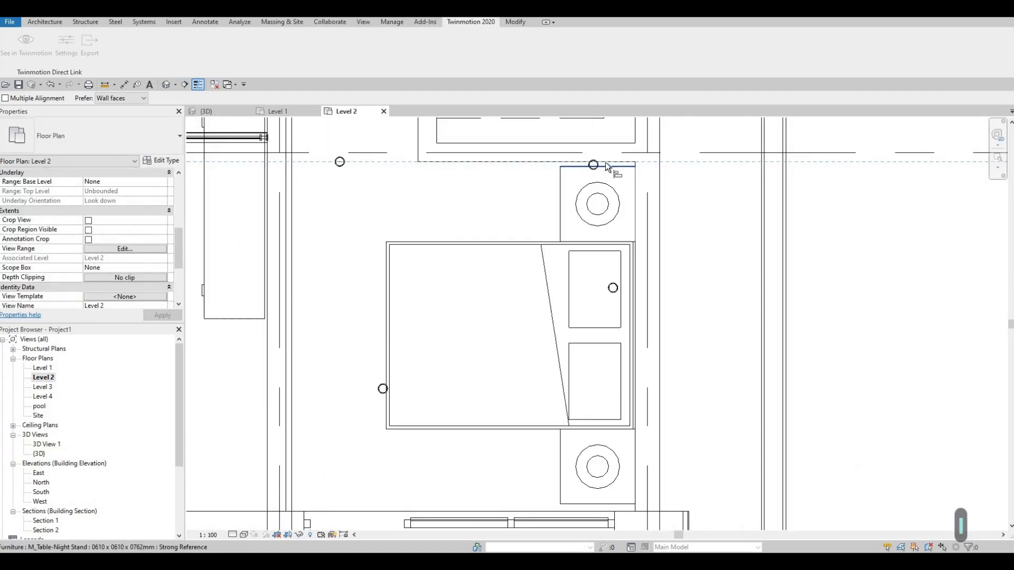
{"action": "scroll", "coordinate": [593, 167], "scroll_direction": "up", "scroll_amount": 1}
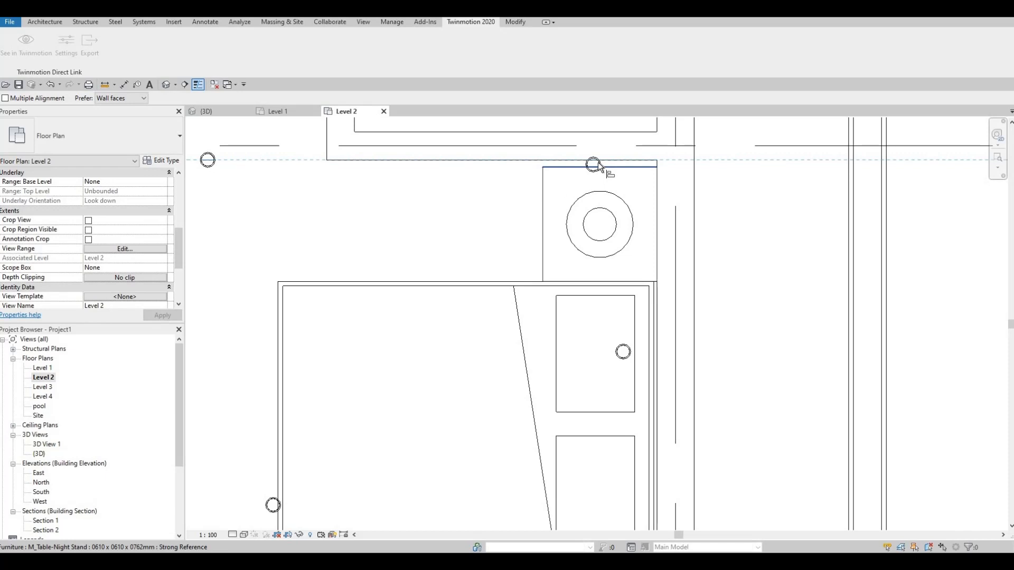
Step: Align the middle and front pot lights of the left column vertically with the rear left pot light
{"action": "scroll", "coordinate": [457, 274], "scroll_direction": "down", "scroll_amount": 3}
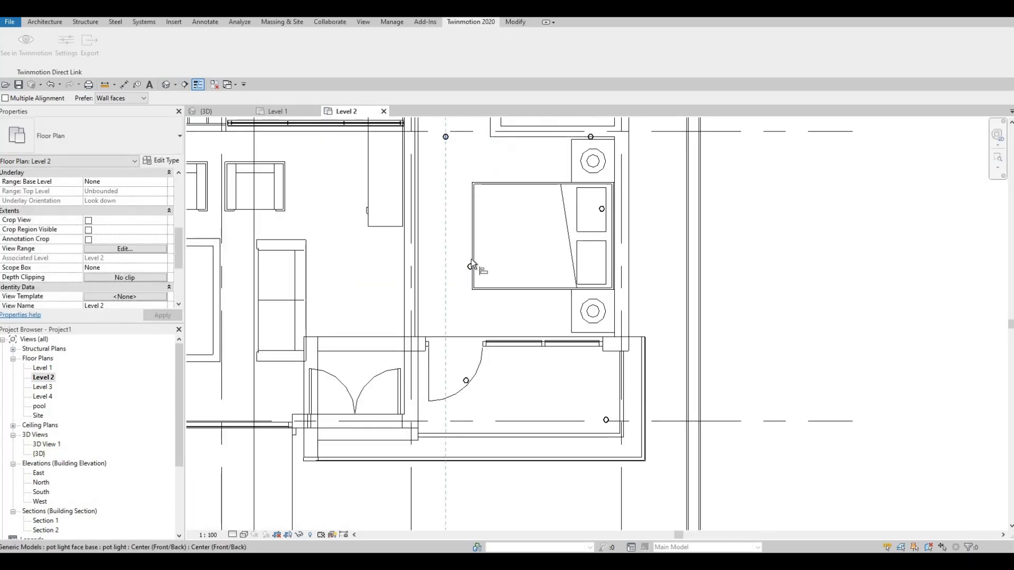
{"action": "scroll", "coordinate": [471, 259], "scroll_direction": "up", "scroll_amount": 2}
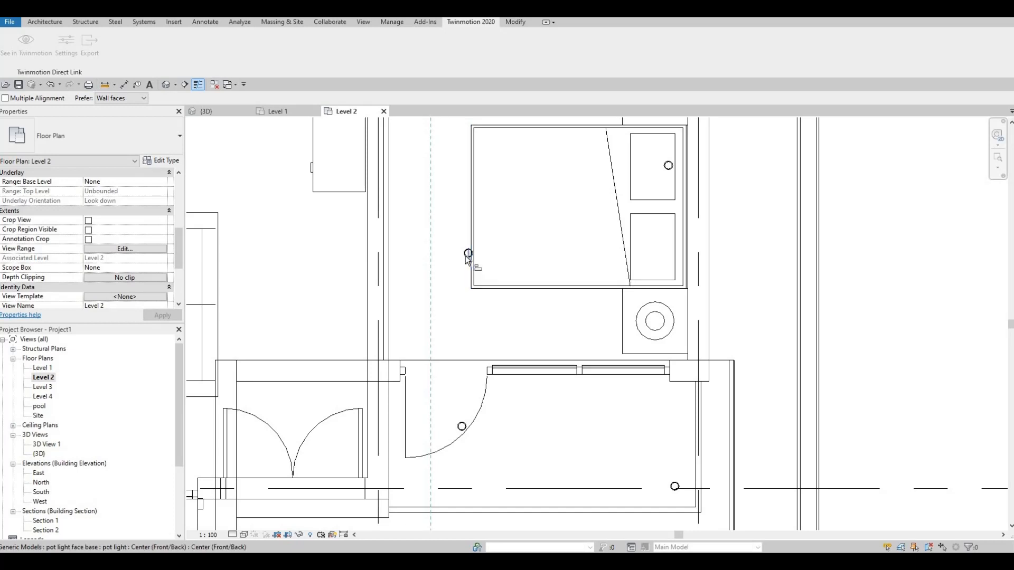
{"action": "left_click", "coordinate": [461, 428]}
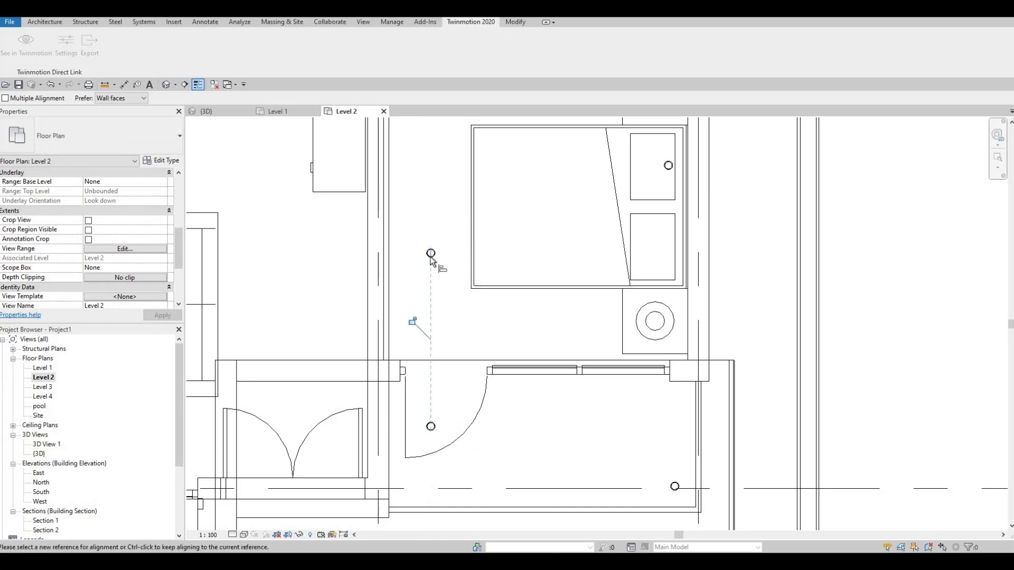
{"action": "left_click", "coordinate": [430, 256]}
{"action": "scroll", "coordinate": [437, 277], "scroll_direction": "down", "scroll_amount": 3}
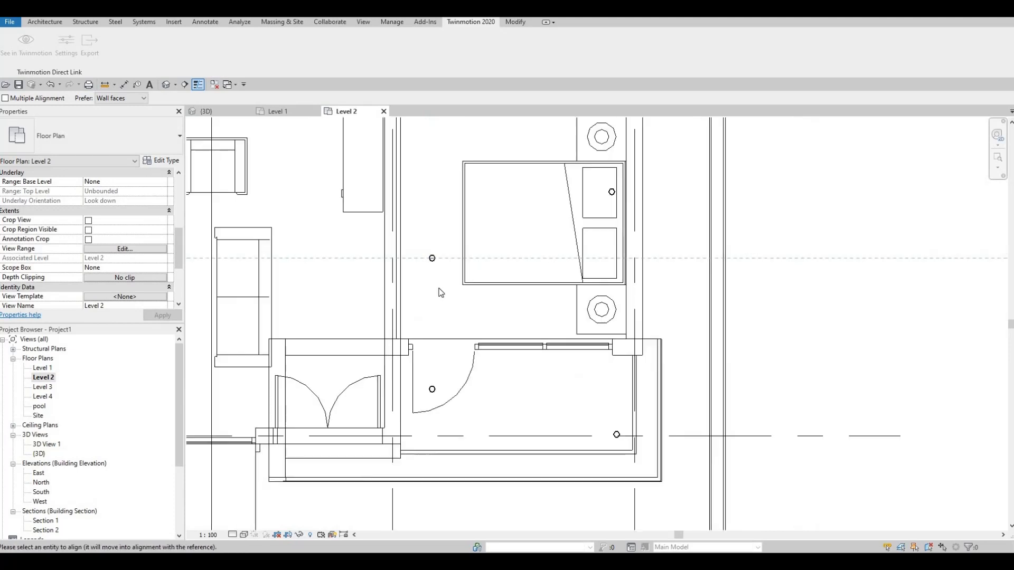
{"action": "key", "text": "Escape"}
{"action": "key", "text": "Escape"}
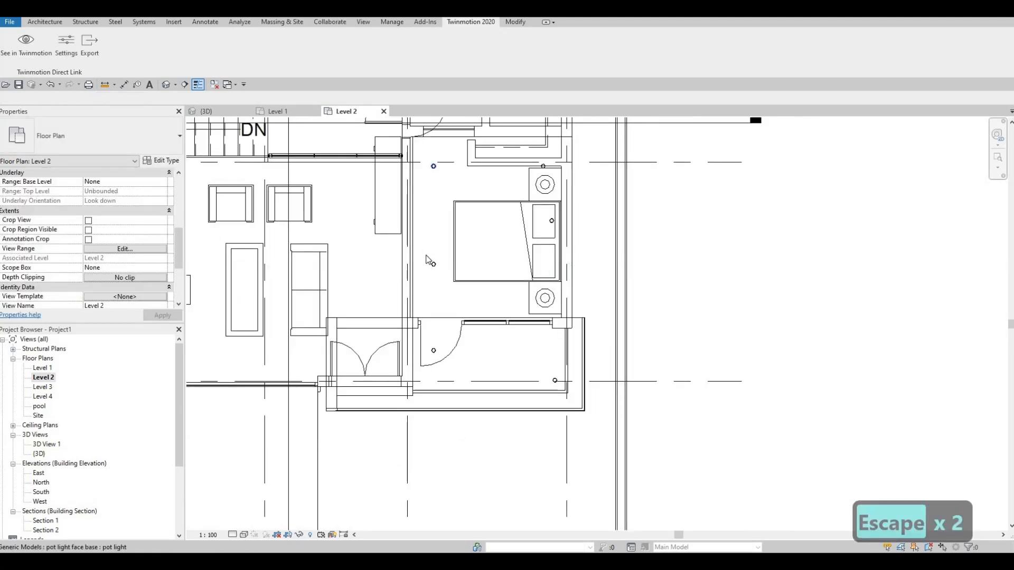
Step: Move the middle pot light of the left column toward the rear pot light
{"action": "left_click", "coordinate": [434, 264]}
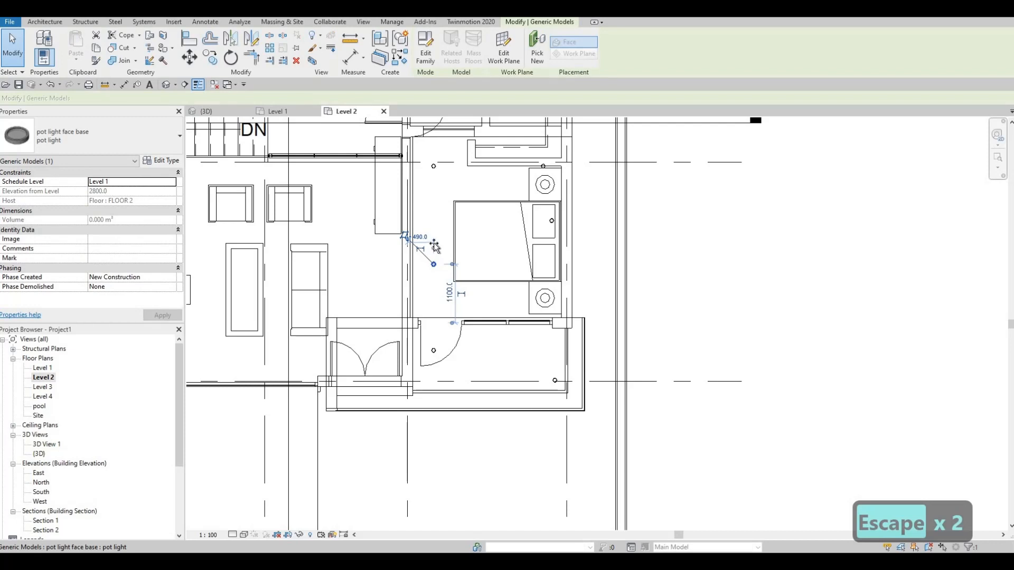
{"action": "left_click_drag", "start_coordinate": [434, 244], "coordinate": [433, 242]}
{"action": "middle_click_drag", "start_coordinate": [456, 312], "coordinate": [487, 307]}
{"action": "key", "text": "Escape"}
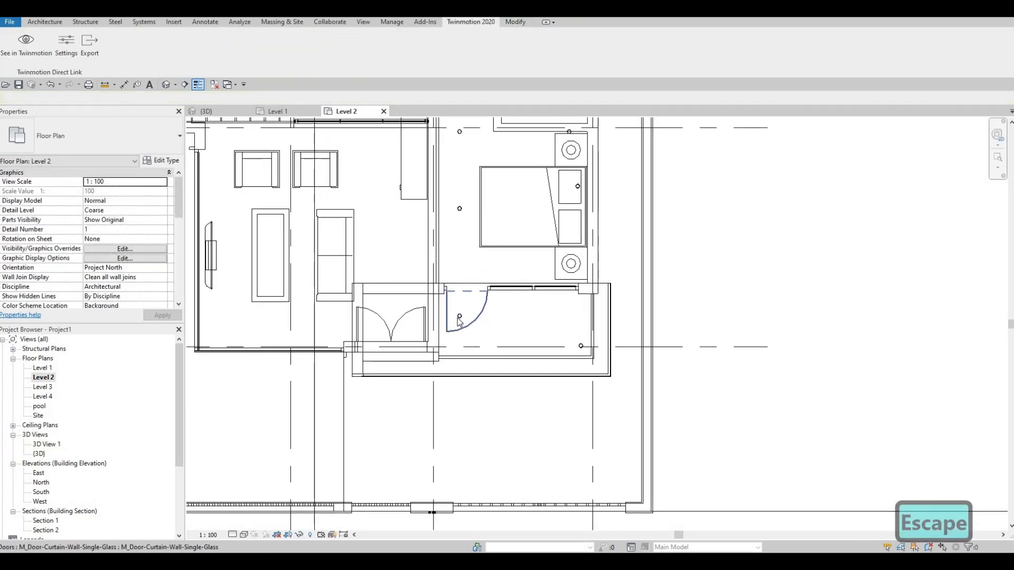
Step: Nudge the front left pot light, beside the balcony door swing, six increments toward the balcony's front edge
{"action": "left_click", "coordinate": [457, 323]}
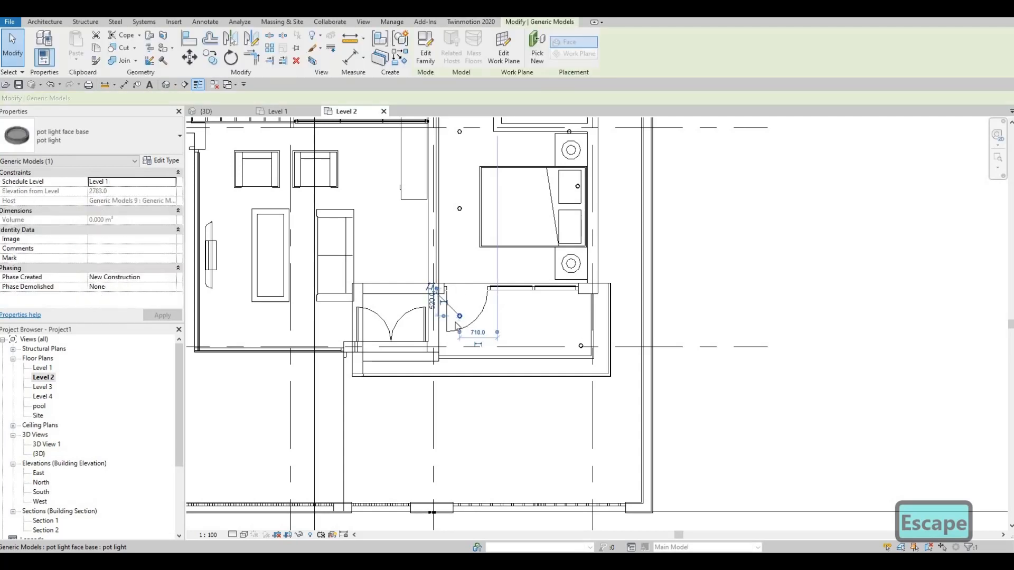
{"action": "key", "text": "Down"}
{"action": "key", "text": "Down"}
{"action": "key", "text": "Down"}
{"action": "key", "text": "Down"}
{"action": "key", "text": "Down"}
{"action": "key", "text": "Down"}
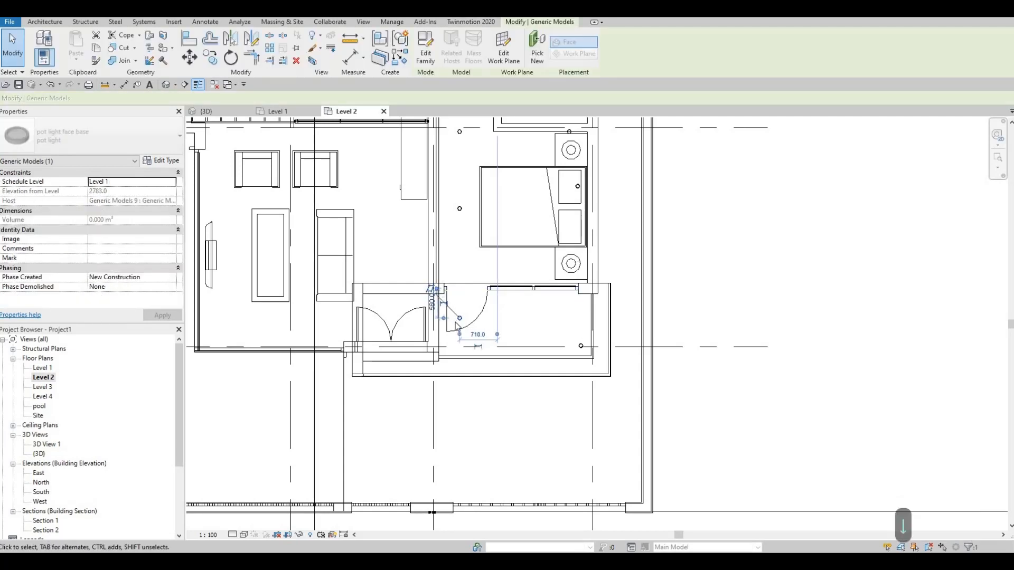
{"action": "key", "text": "Escape"}
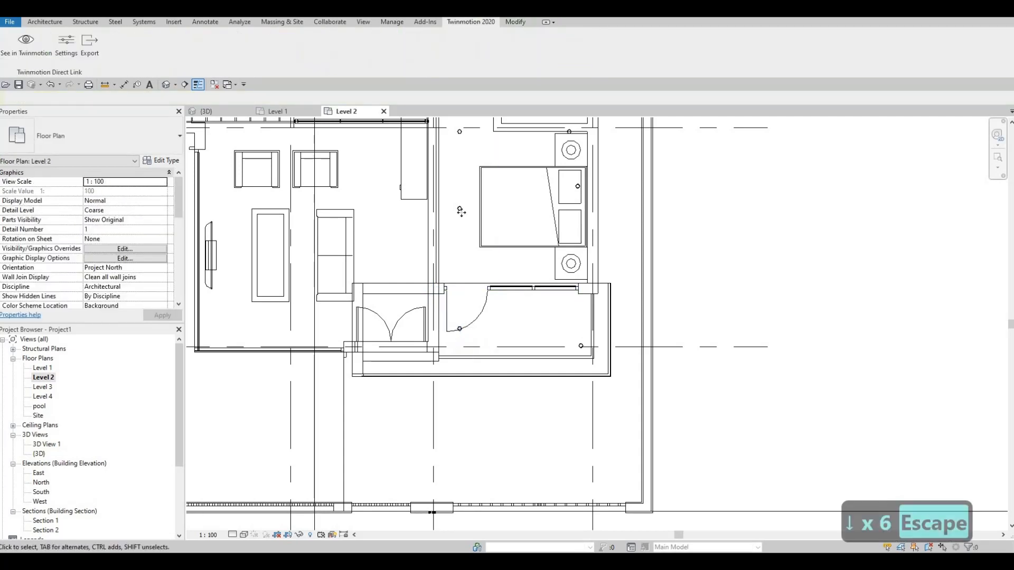
Step: Nudge the middle left pot light forward until it sits roughly midway between the rear and front left lights
{"action": "left_click", "coordinate": [459, 209]}
{"action": "key", "text": "Down"}
{"action": "key", "text": "Down"}
{"action": "key", "text": "Down"}
{"action": "key", "text": "Down"}
{"action": "key", "text": "Down"}
{"action": "key", "text": "Down"}
{"action": "key", "text": "Down"}
{"action": "key", "text": "Down"}
{"action": "key", "text": "Down"}
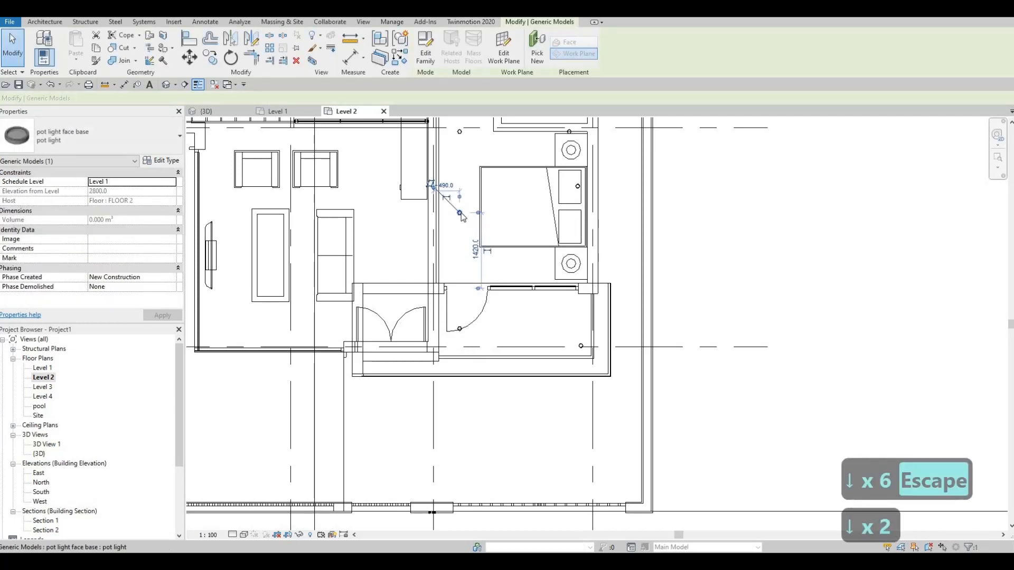
{"action": "key", "text": "Down"}
{"action": "key", "text": "Down"}
{"action": "key", "text": "Down"}
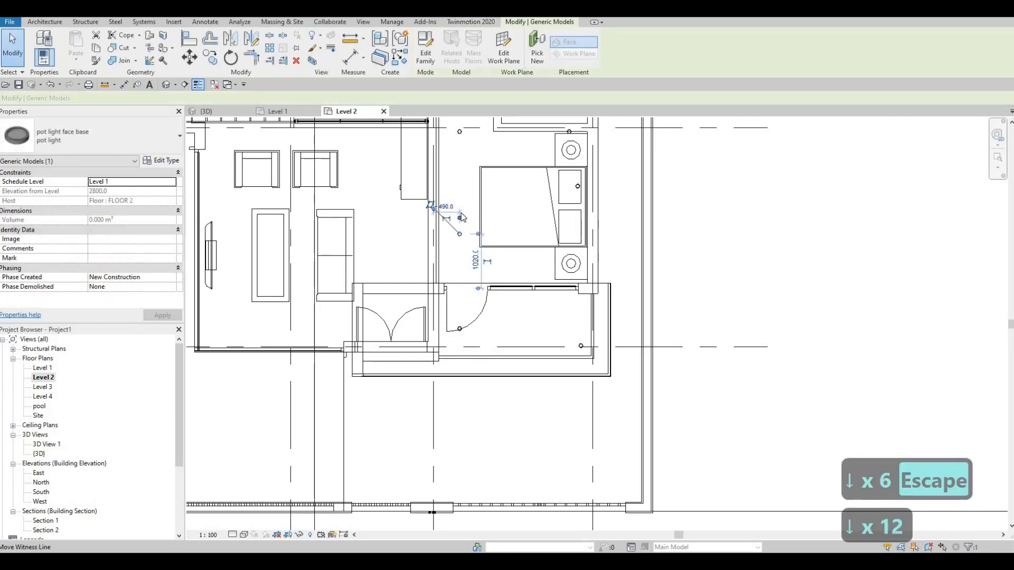
{"action": "key", "text": "Escape"}
{"action": "key", "text": "Escape"}
Step: Align the front right pot light horizontally with the front left pot light on the balcony
{"action": "key", "text": "a"}
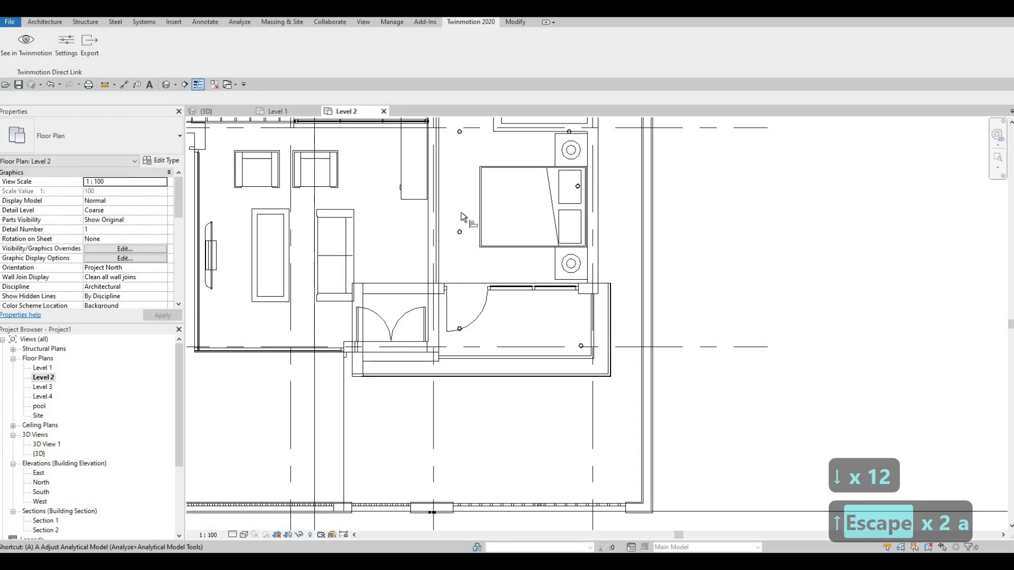
{"action": "key", "text": "l"}
{"action": "scroll", "coordinate": [608, 323], "scroll_direction": "up", "scroll_amount": 1}
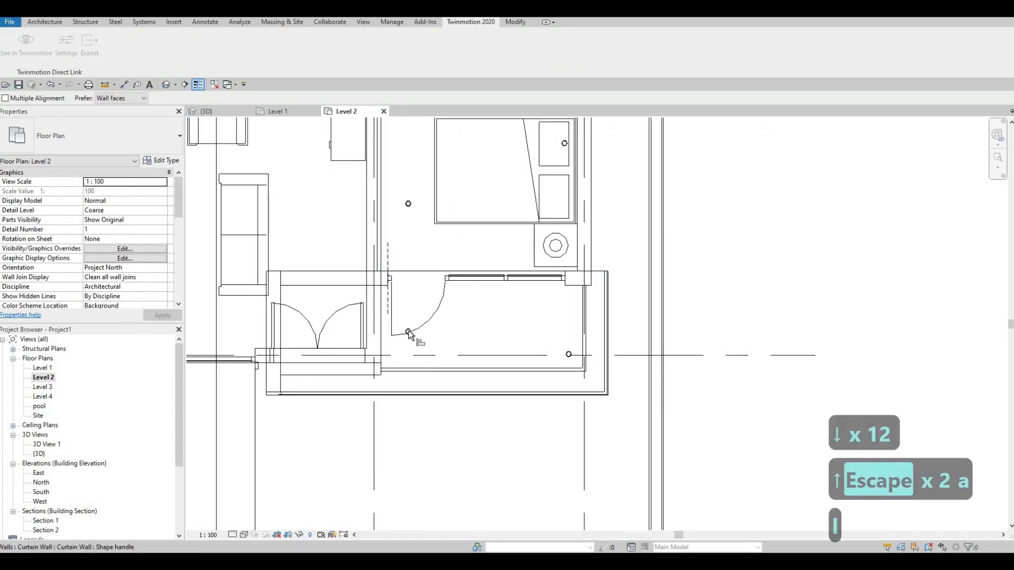
{"action": "scroll", "coordinate": [409, 334], "scroll_direction": "up", "scroll_amount": 3}
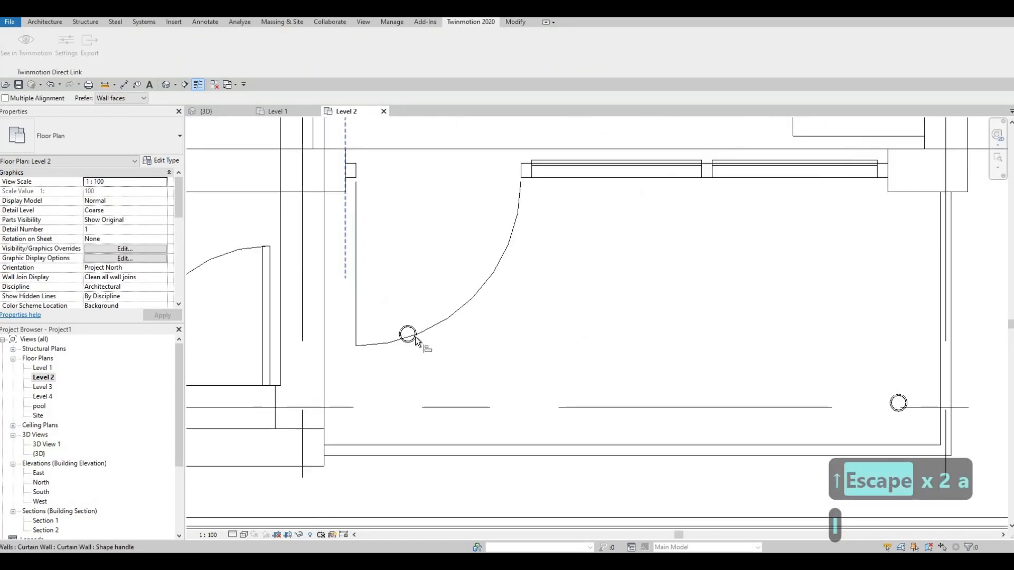
{"action": "left_click", "coordinate": [899, 396]}
{"action": "scroll", "coordinate": [851, 403], "scroll_direction": "down", "scroll_amount": 3}
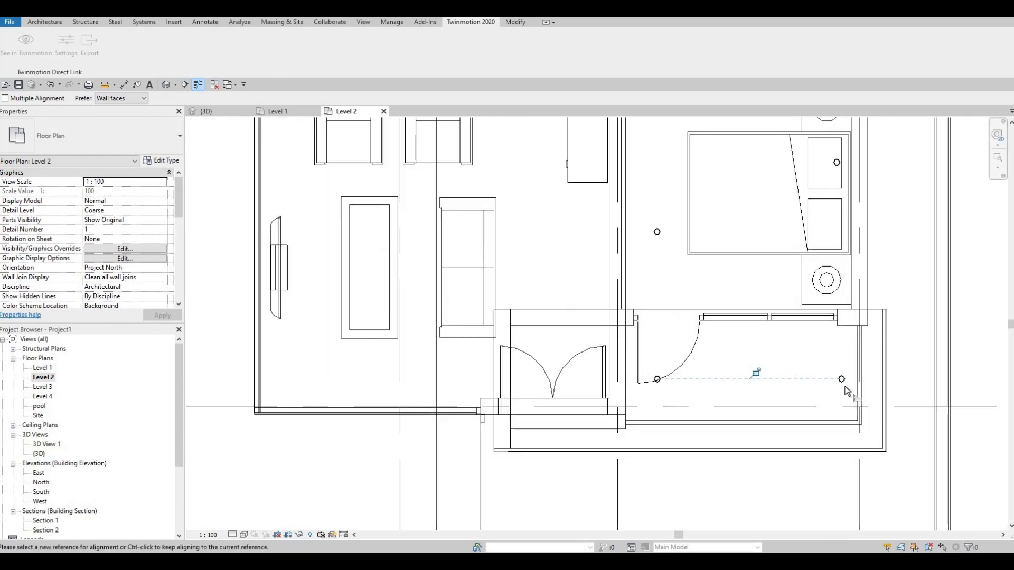
{"action": "key", "text": "Escape"}
{"action": "key", "text": "Escape"}
Step: Nudge the front right pot light seven increments inward, away from the balcony's right edge
{"action": "left_click", "coordinate": [842, 381]}
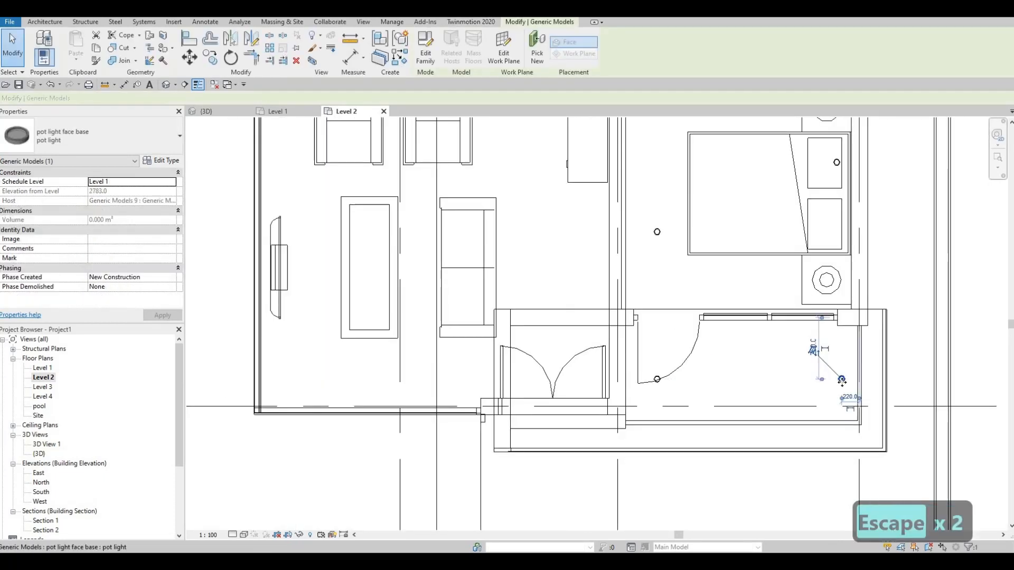
{"action": "key", "text": "Left"}
{"action": "key", "text": "Left"}
{"action": "key", "text": "Left"}
{"action": "key", "text": "Left"}
{"action": "key", "text": "Left"}
{"action": "key", "text": "Left"}
{"action": "key", "text": "Left"}
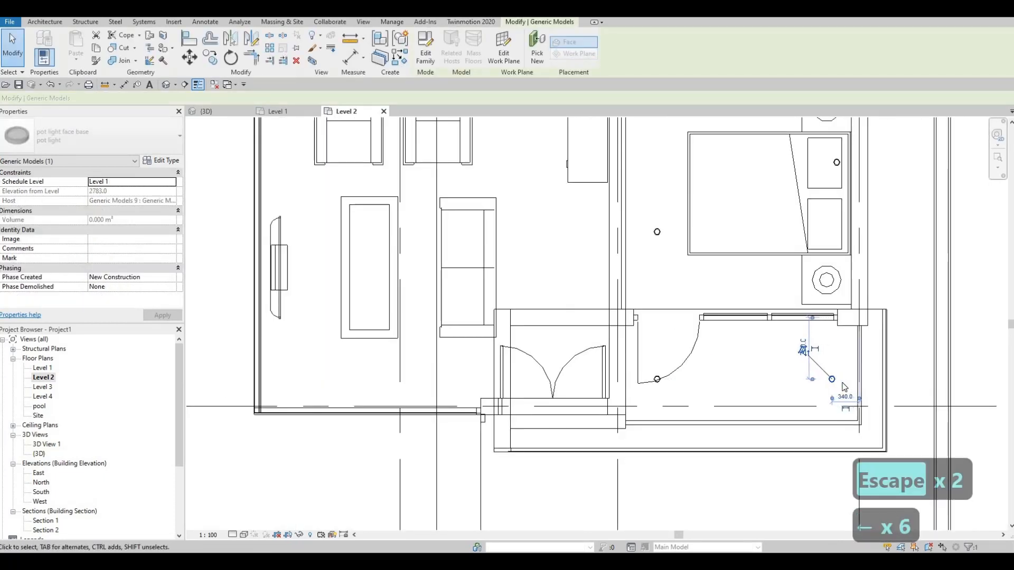
{"action": "key", "text": "Escape"}
{"action": "key", "text": "Escape"}
Step: Align the other pot lights of the right column vertically with the front right pot light
{"action": "key", "text": "a"}
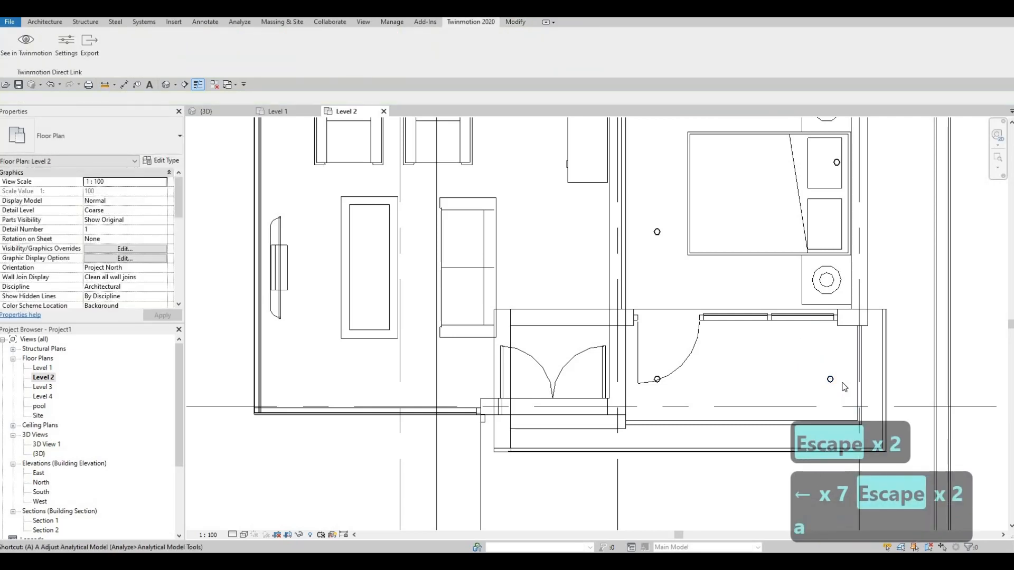
{"action": "key", "text": "l"}
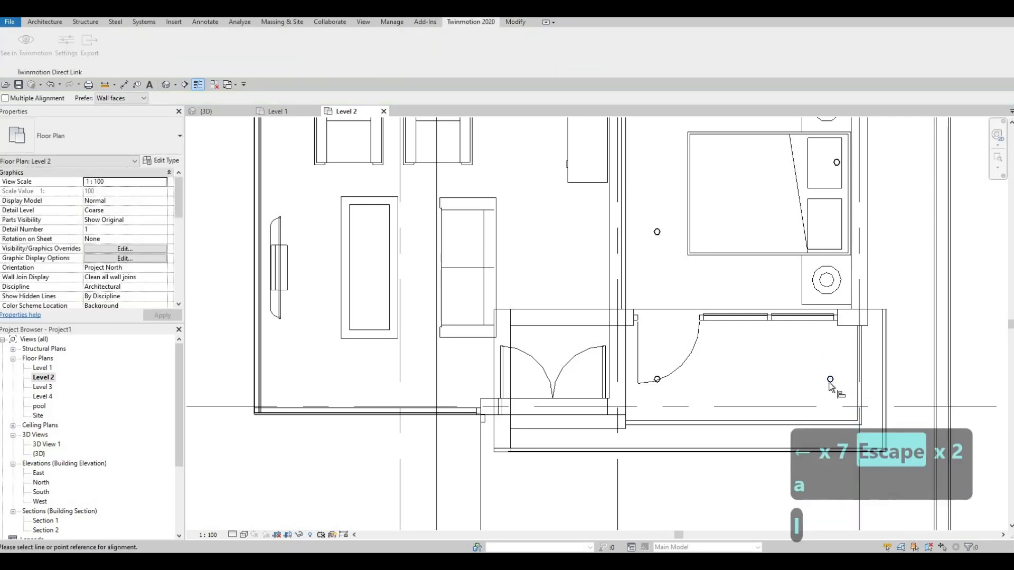
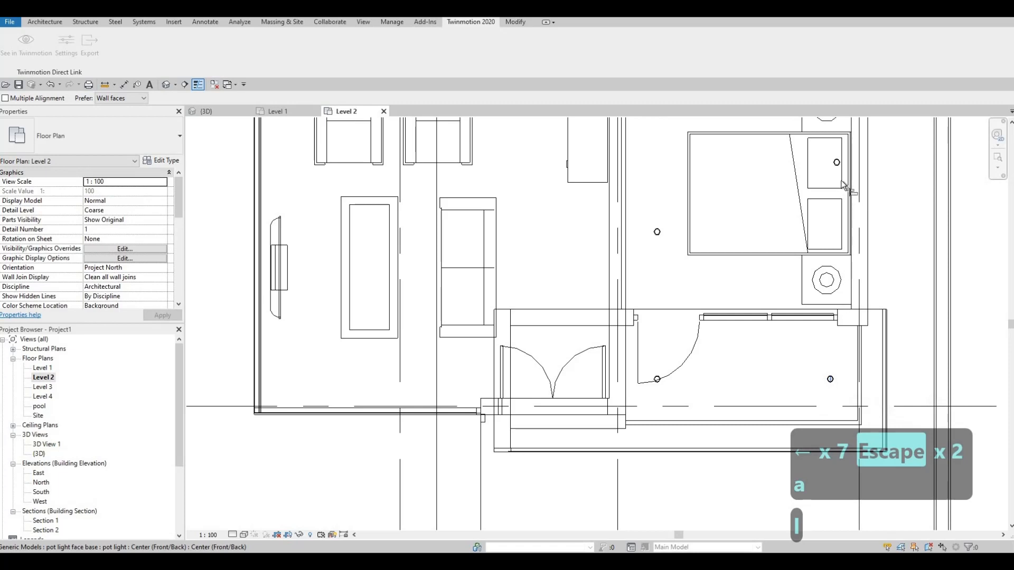
Step: Align the middle and rear right pot lights above the bedroom vertically with the front right pot light on the balcony
{"action": "left_click", "coordinate": [837, 165]}
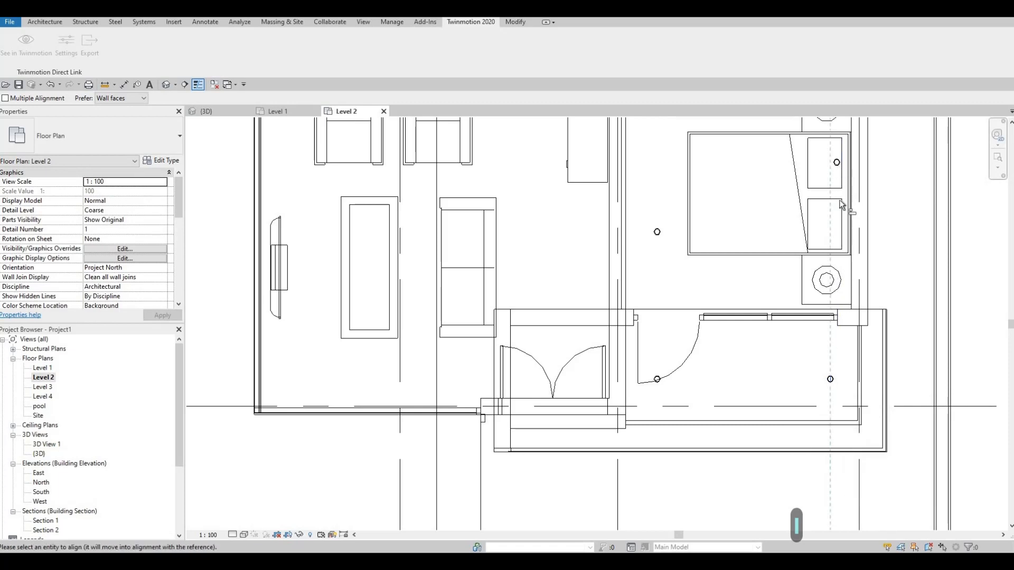
{"action": "left_click", "coordinate": [831, 385]}
{"action": "middle_click_drag", "start_coordinate": [833, 319], "coordinate": [808, 458]}
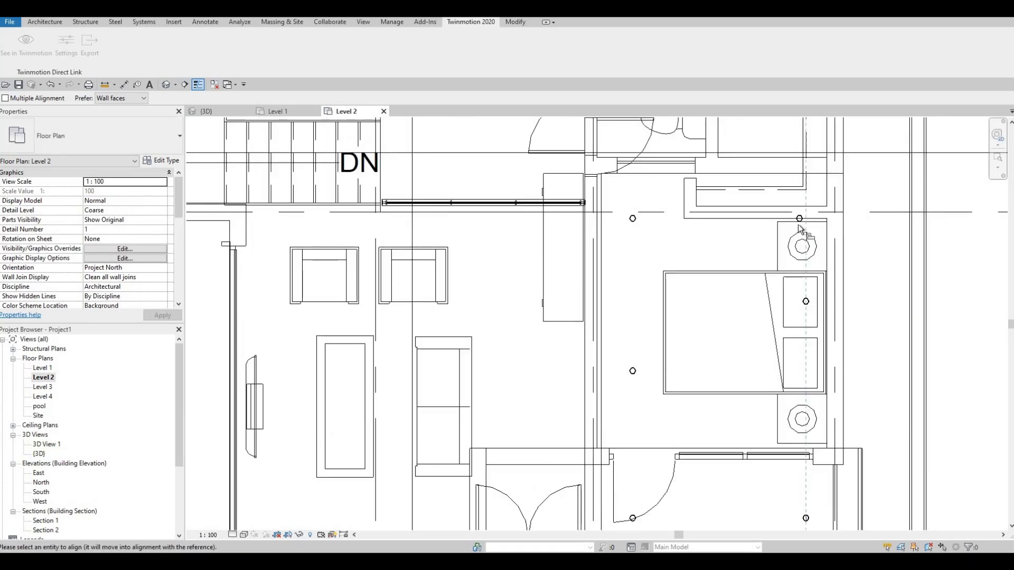
{"action": "scroll", "coordinate": [799, 218], "scroll_direction": "up", "scroll_amount": 5}
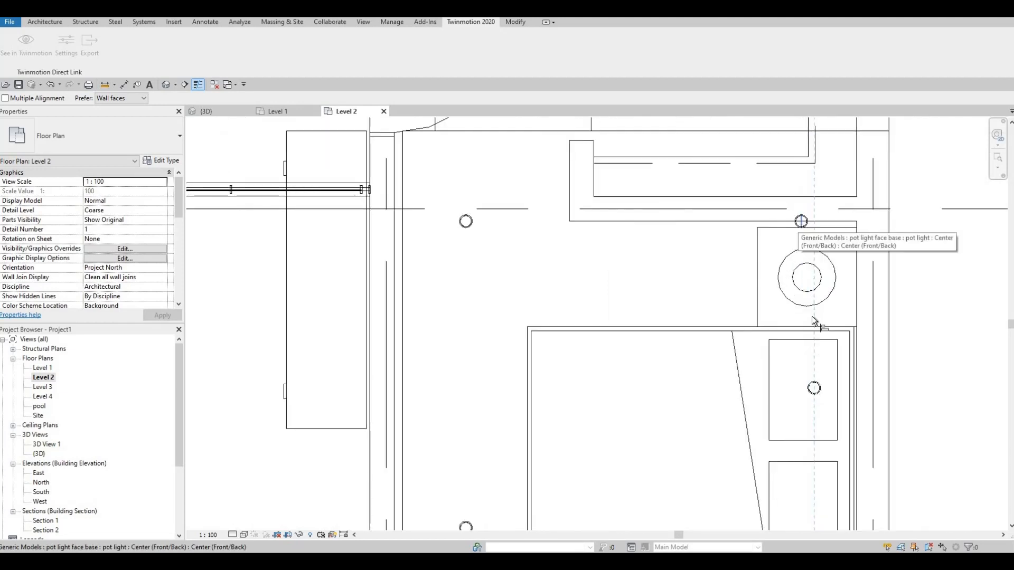
{"action": "left_click", "coordinate": [799, 219]}
{"action": "scroll", "coordinate": [544, 475], "scroll_direction": "up", "scroll_amount": 1}
{"action": "middle_click_drag", "start_coordinate": [544, 475], "coordinate": [515, 342]}
{"action": "scroll", "coordinate": [515, 346], "scroll_direction": "down", "scroll_amount": 1}
{"action": "key", "text": "Escape"}
{"action": "key", "text": "Escape"}
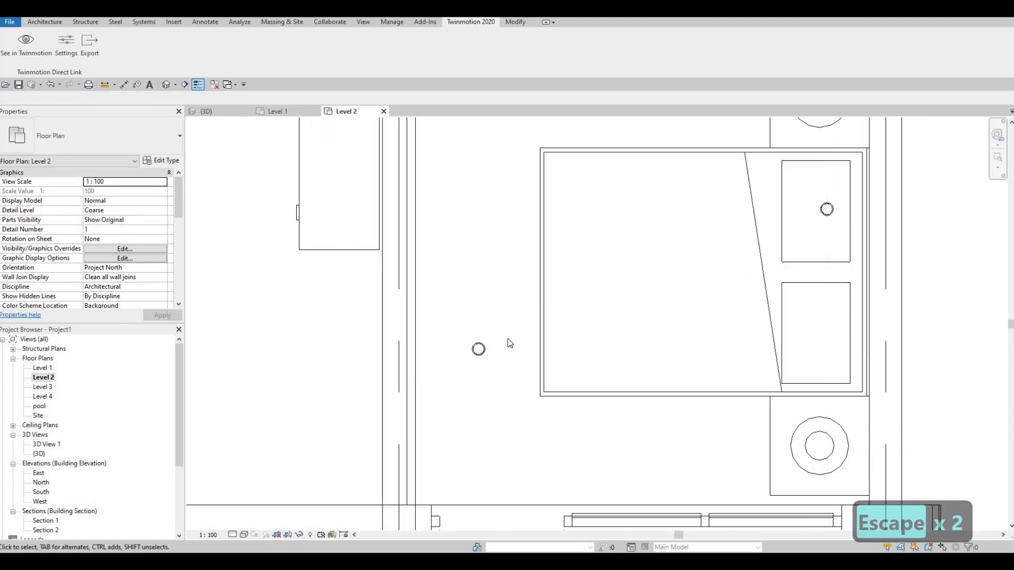
Step: Align the middle and rear right pot lights horizontally with the matching pot lights of the left column
{"action": "key", "text": "a"}
{"action": "key", "text": "l"}
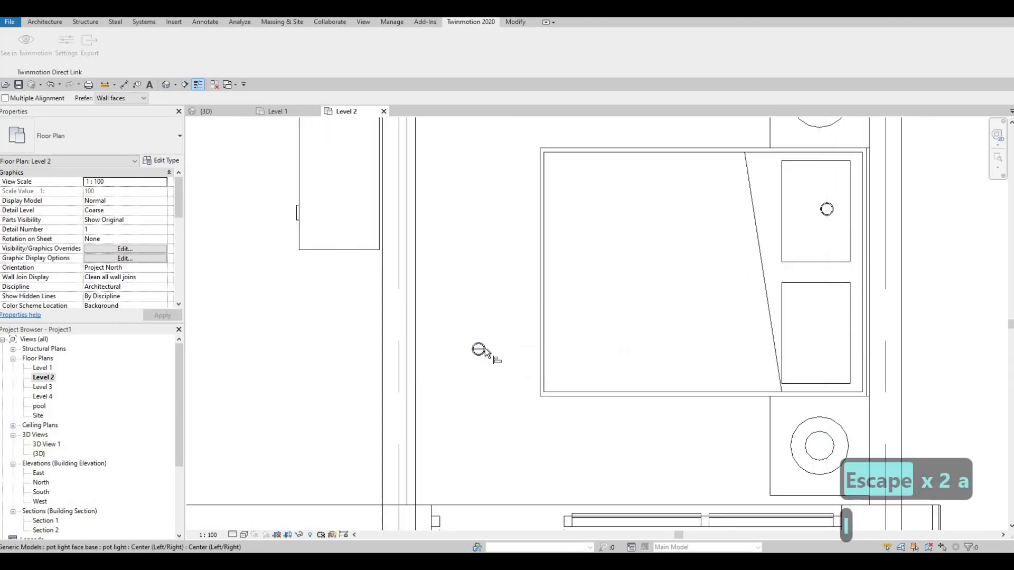
{"action": "left_click", "coordinate": [827, 211]}
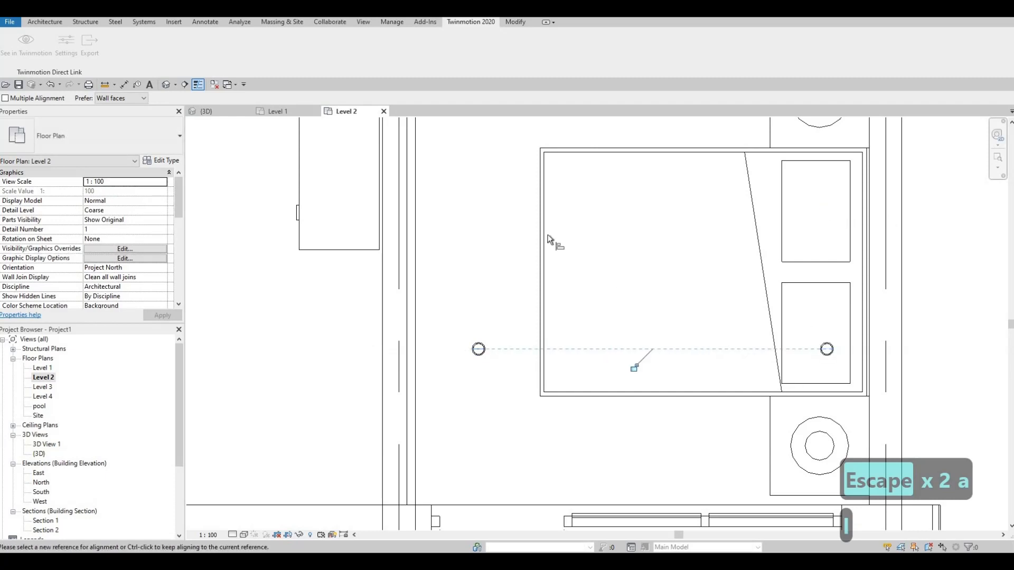
{"action": "middle_click_drag", "start_coordinate": [554, 238], "coordinate": [538, 400]}
{"action": "left_click", "coordinate": [467, 207]}
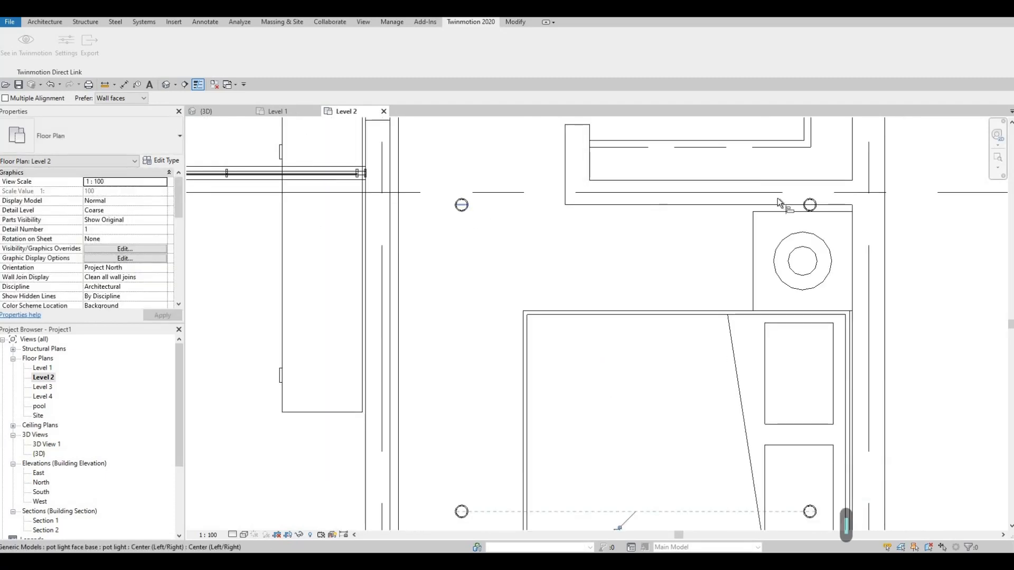
{"action": "left_click", "coordinate": [815, 210]}
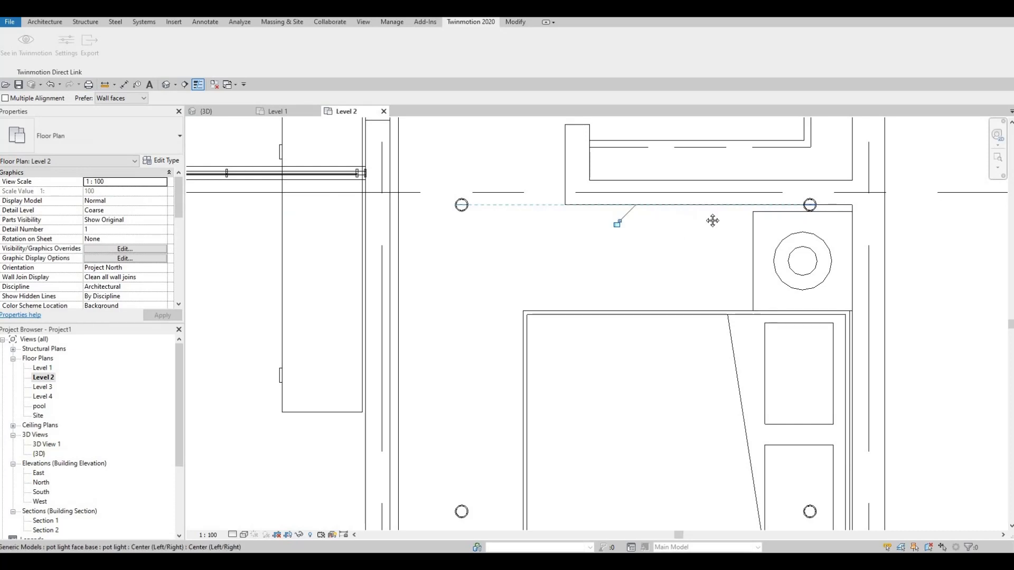
{"action": "key", "text": "Escape"}
{"action": "key", "text": "Escape"}
{"action": "scroll", "coordinate": [712, 222], "scroll_direction": "down", "scroll_amount": 3}
{"action": "scroll", "coordinate": [727, 242], "scroll_direction": "down", "scroll_amount": 5}
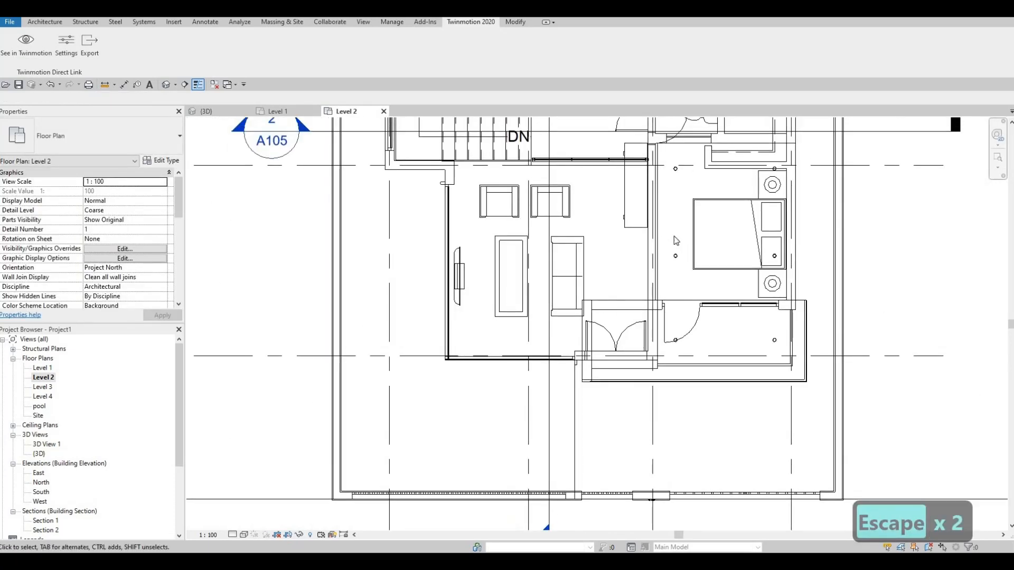
{"action": "key", "text": "Escape"}
{"action": "scroll", "coordinate": [681, 255], "scroll_direction": "down", "scroll_amount": 2}
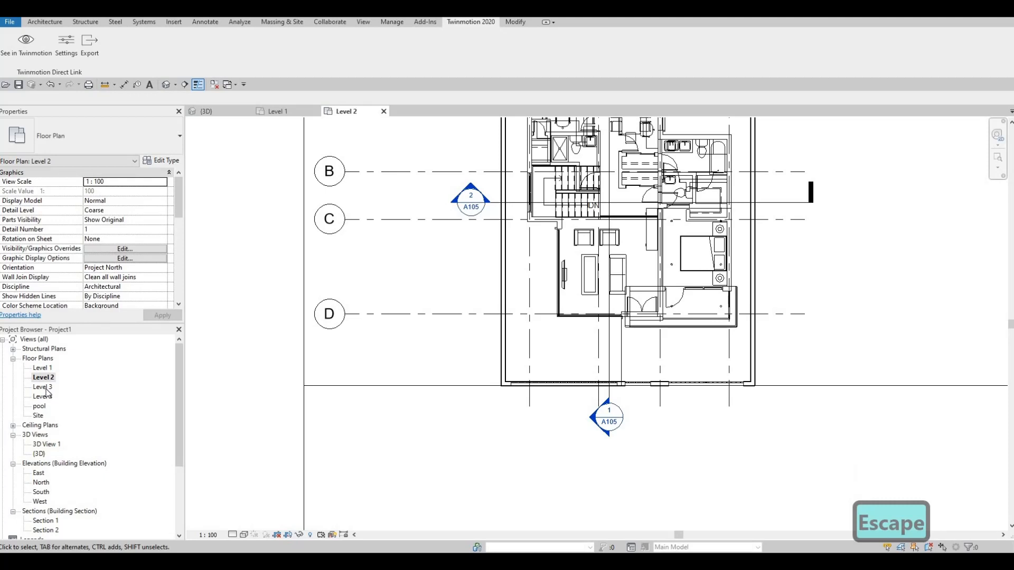
Step: Open the Level 3 floor plan and apply its view range with the view depth at Associated Level (Level 3)
{"action": "double_click", "coordinate": [43, 387]}
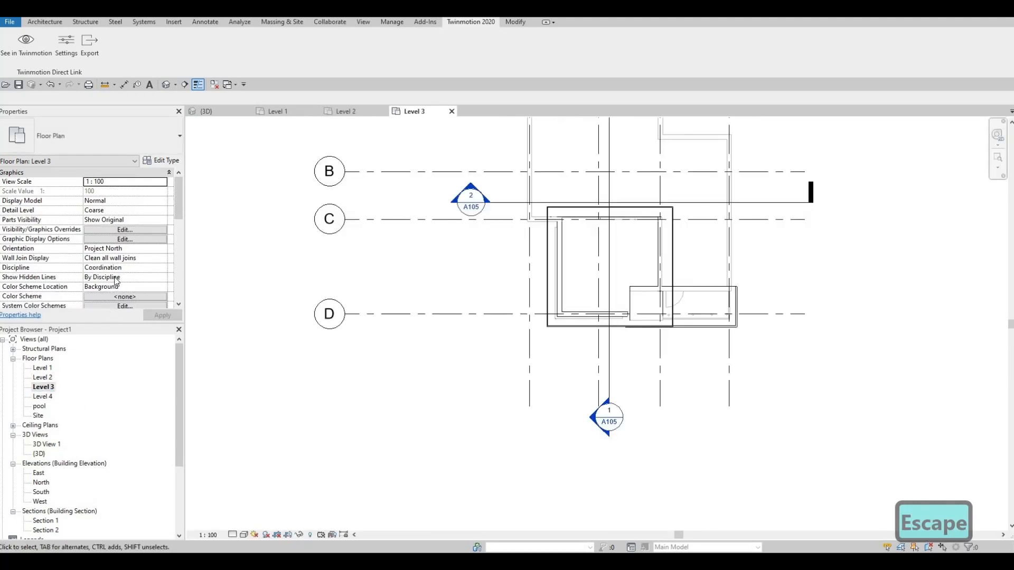
{"action": "scroll", "coordinate": [119, 283], "scroll_direction": "down", "scroll_amount": 3}
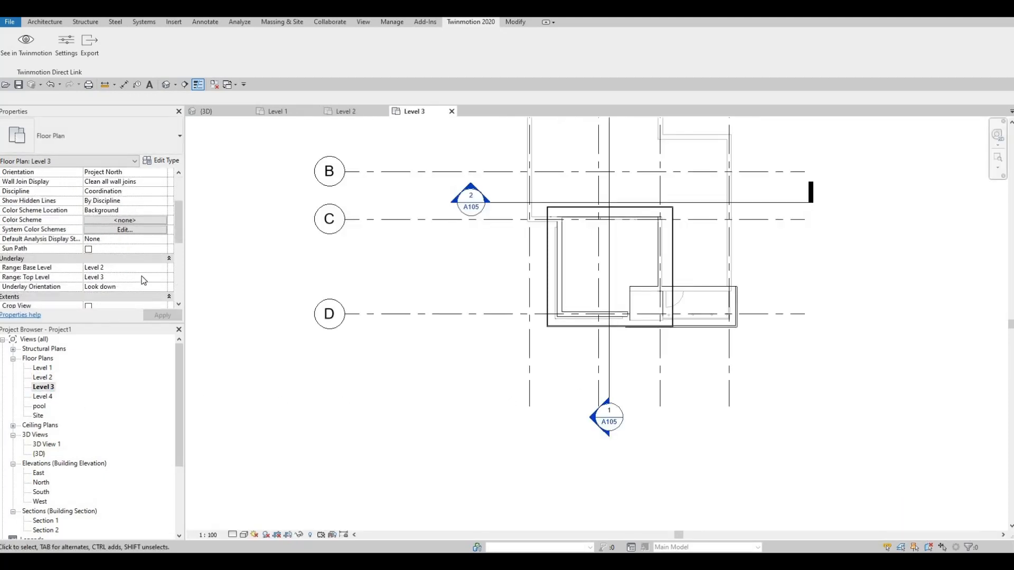
{"action": "scroll", "coordinate": [144, 279], "scroll_direction": "down", "scroll_amount": 1}
{"action": "scroll", "coordinate": [148, 281], "scroll_direction": "down", "scroll_amount": 1}
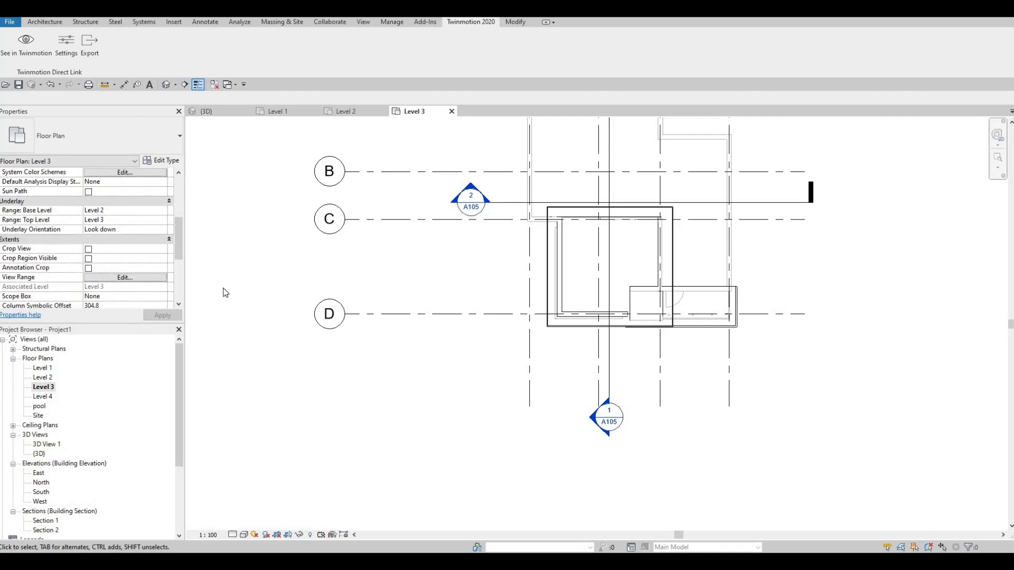
{"action": "left_click", "coordinate": [125, 278]}
{"action": "left_click", "coordinate": [577, 279]}
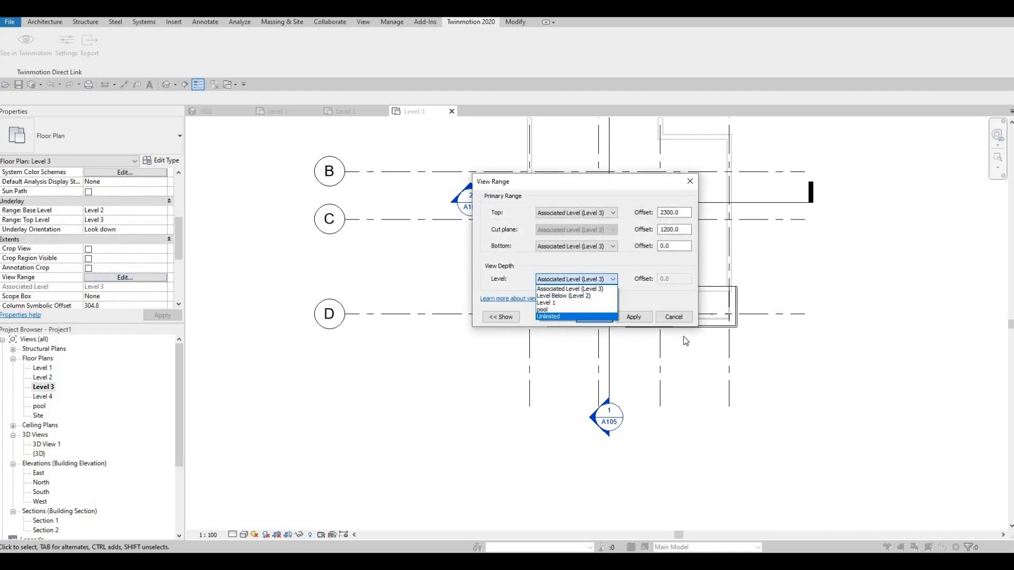
{"action": "left_click", "coordinate": [632, 317]}
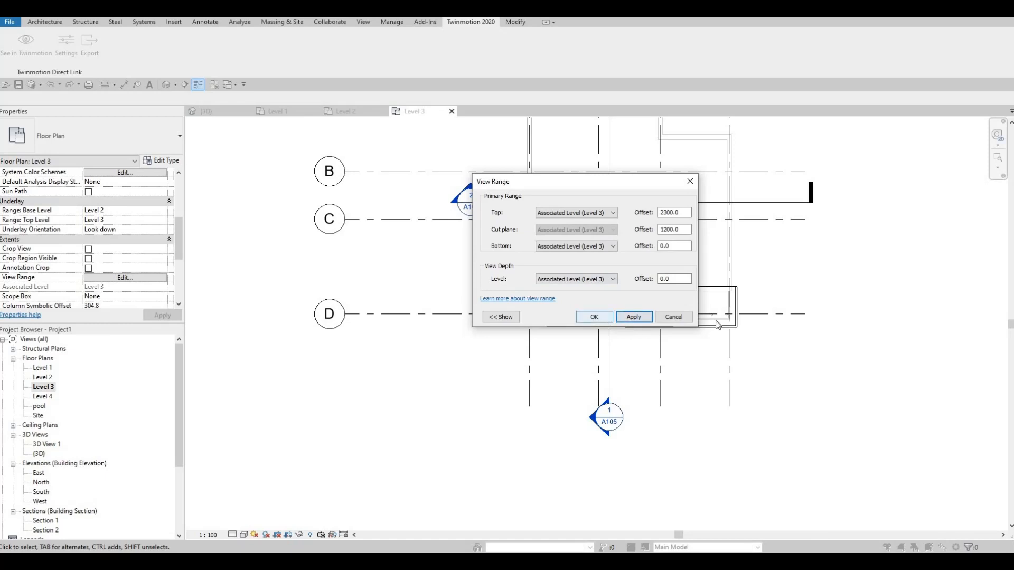
{"action": "left_click", "coordinate": [594, 317]}
Step: Nudge the second pot light from the left along the balcony front nine increments to the left
{"action": "scroll", "coordinate": [707, 324], "scroll_direction": "up", "scroll_amount": 7}
{"action": "middle_click_drag", "start_coordinate": [702, 310], "coordinate": [637, 314]}
{"action": "scroll", "coordinate": [658, 310], "scroll_direction": "up", "scroll_amount": 1}
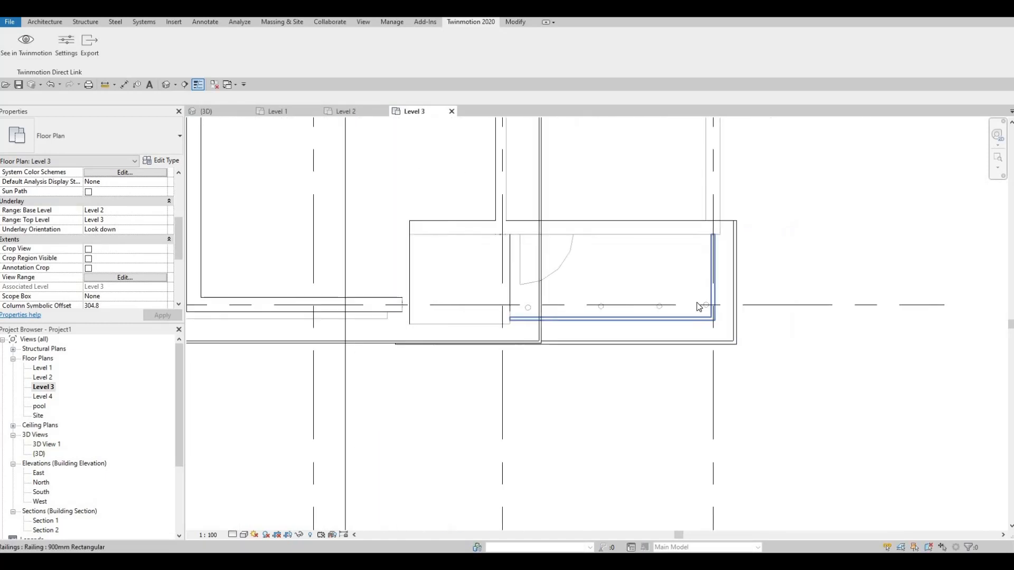
{"action": "scroll", "coordinate": [694, 308], "scroll_direction": "up", "scroll_amount": 1}
{"action": "key", "text": "Escape"}
{"action": "key", "text": "Escape"}
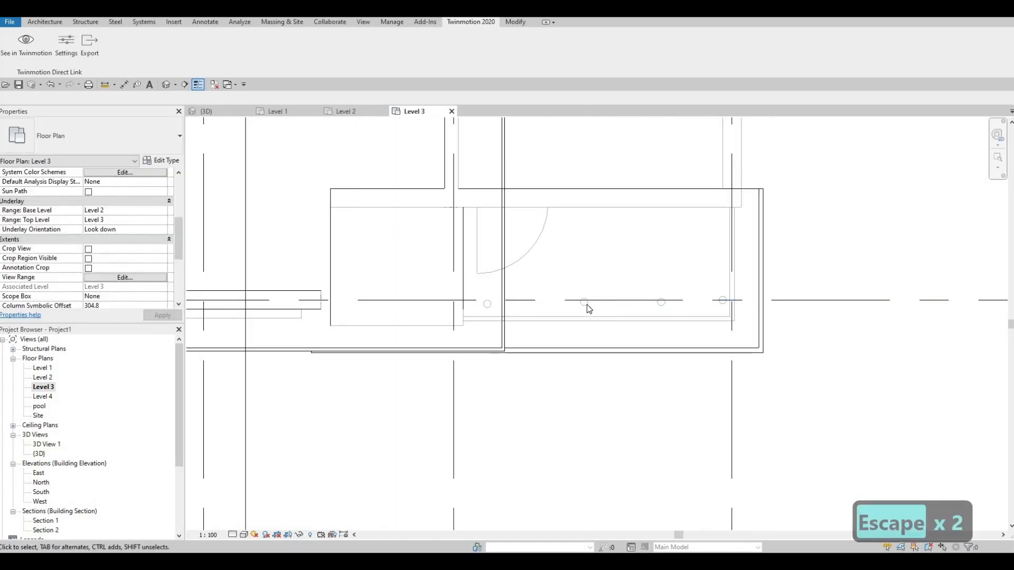
{"action": "left_click", "coordinate": [588, 307]}
{"action": "key", "text": "Left"}
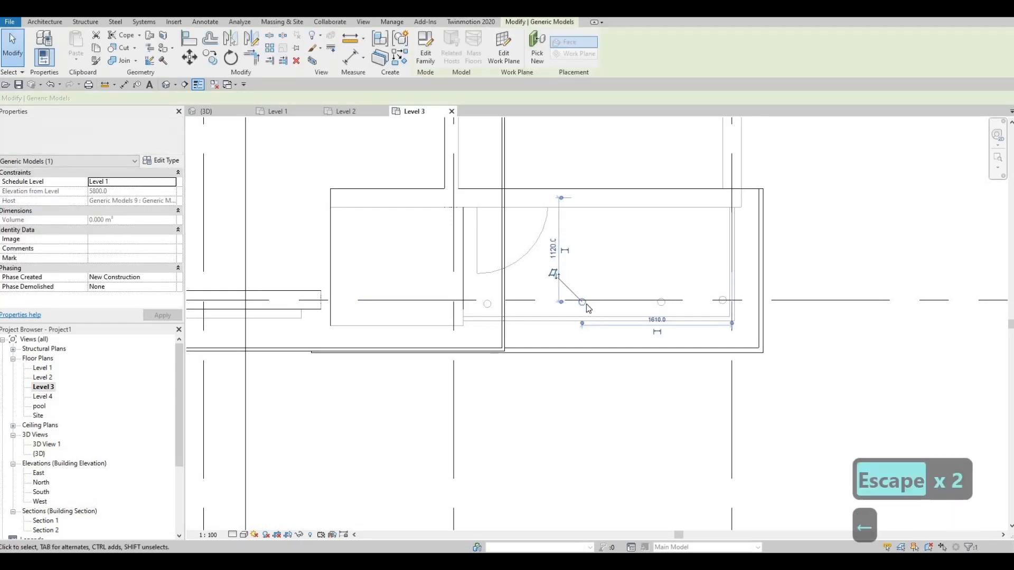
{"action": "key", "text": "Left"}
{"action": "key", "text": "Left"}
{"action": "key", "text": "Left"}
{"action": "key", "text": "Left"}
{"action": "key", "text": "Left"}
{"action": "key", "text": "Left"}
{"action": "key", "text": "Left"}
{"action": "key", "text": "Left"}
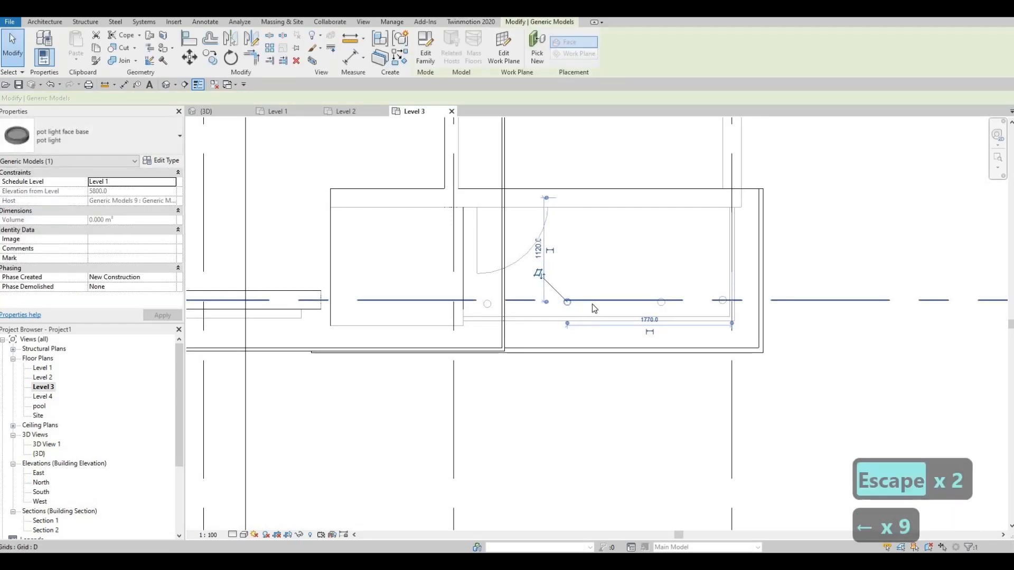
{"action": "key", "text": "Escape"}
{"action": "key", "text": "Escape"}
Step: Nudge the third pot light from the left along the balcony front four increments to the left
{"action": "left_click", "coordinate": [661, 302]}
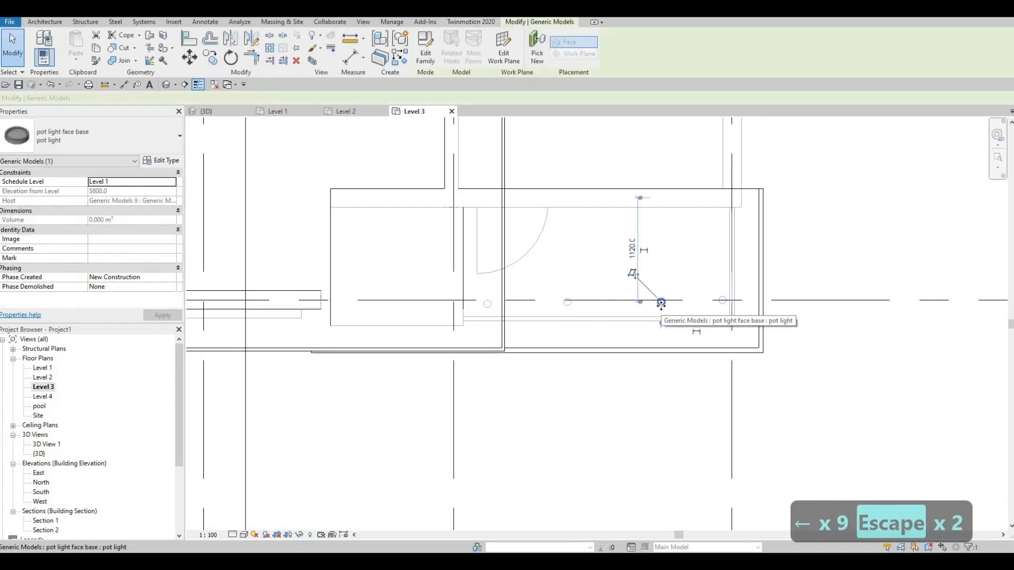
{"action": "key", "text": "Left"}
{"action": "key", "text": "Left"}
{"action": "key", "text": "Left"}
{"action": "key", "text": "Left"}
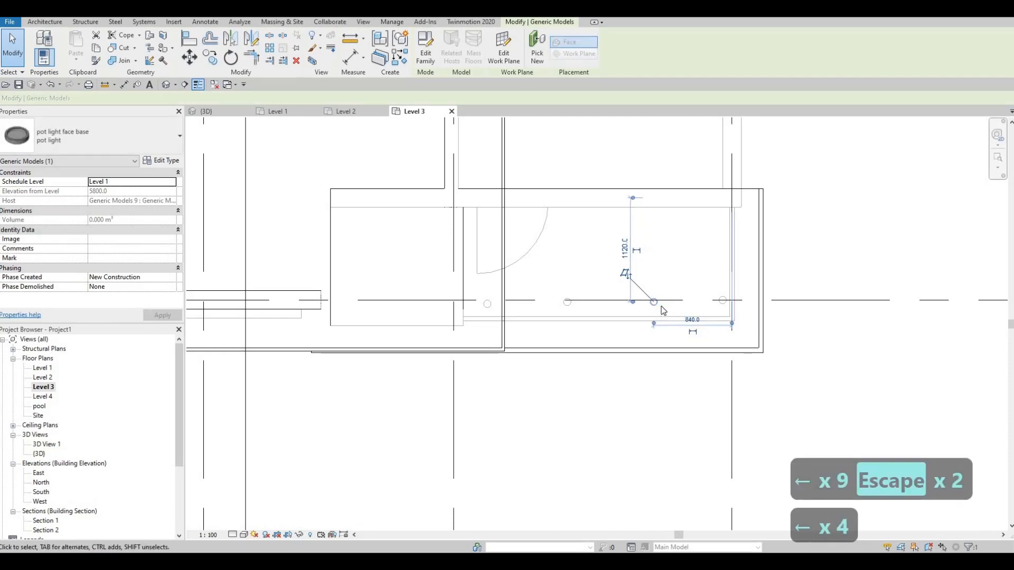
{"action": "key", "text": "Escape"}
{"action": "key", "text": "Escape"}
Step: Align the two middle pot lights of the balcony row horizontally with the leftmost pot light
{"action": "key", "text": "a"}
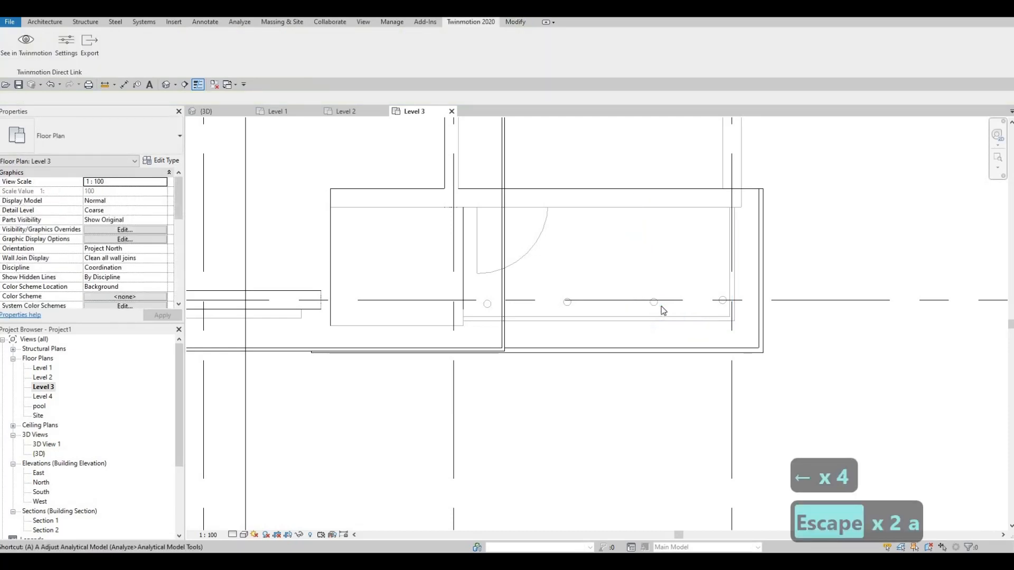
{"action": "key", "text": "l"}
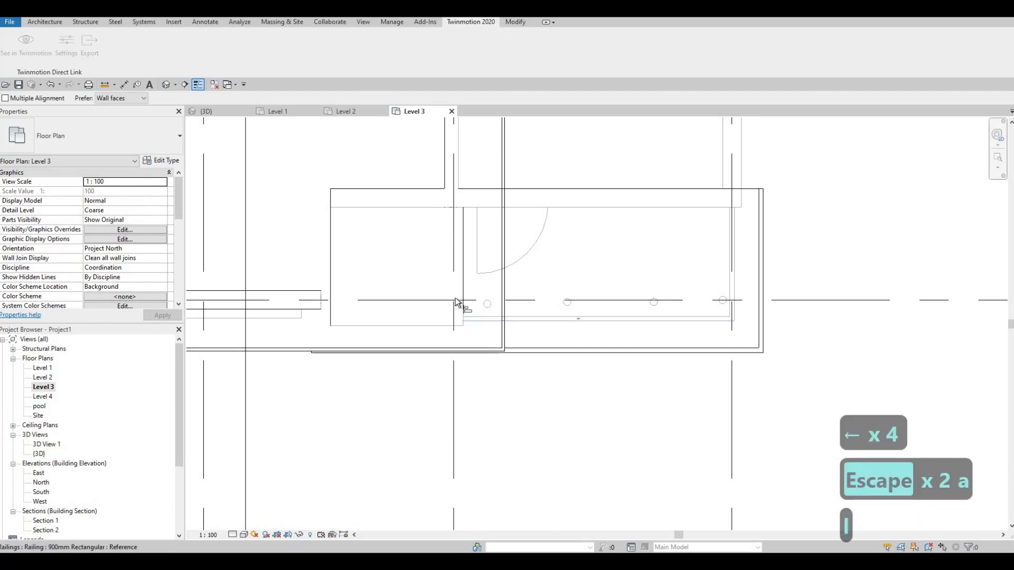
{"action": "scroll", "coordinate": [521, 315], "scroll_direction": "up", "scroll_amount": 2}
{"action": "scroll", "coordinate": [589, 306], "scroll_direction": "up", "scroll_amount": 1}
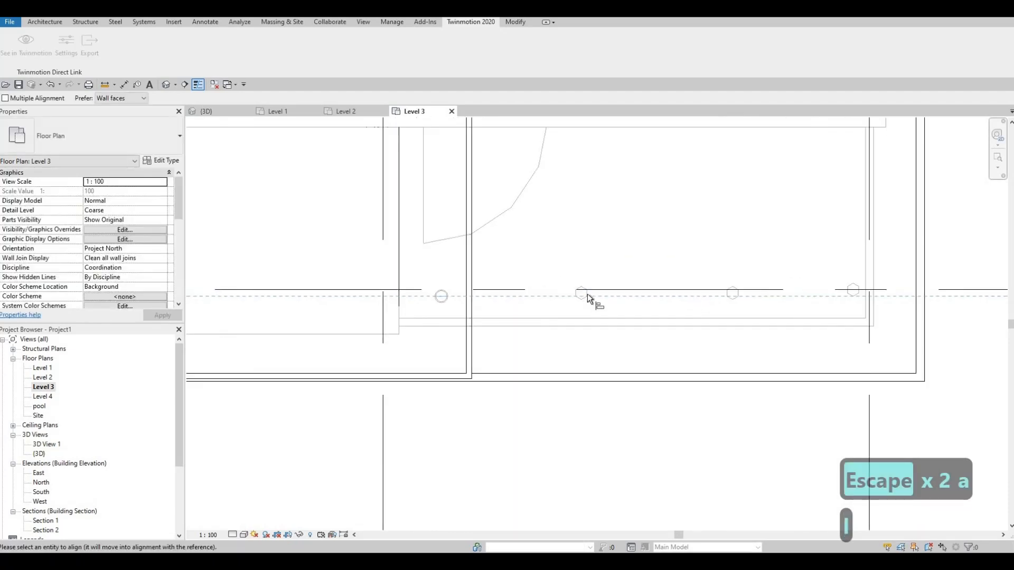
{"action": "left_click", "coordinate": [579, 299]}
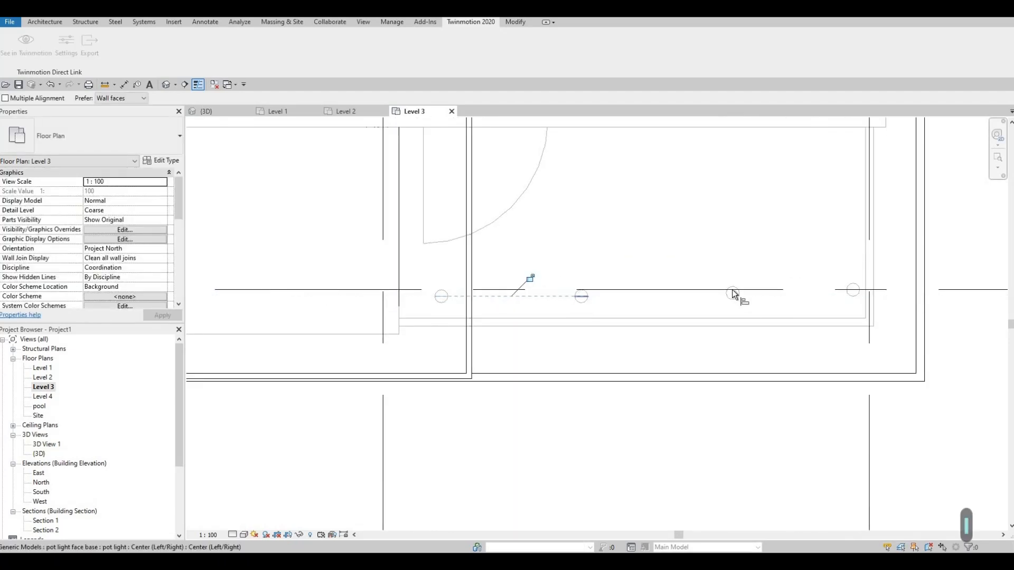
{"action": "left_click", "coordinate": [733, 294]}
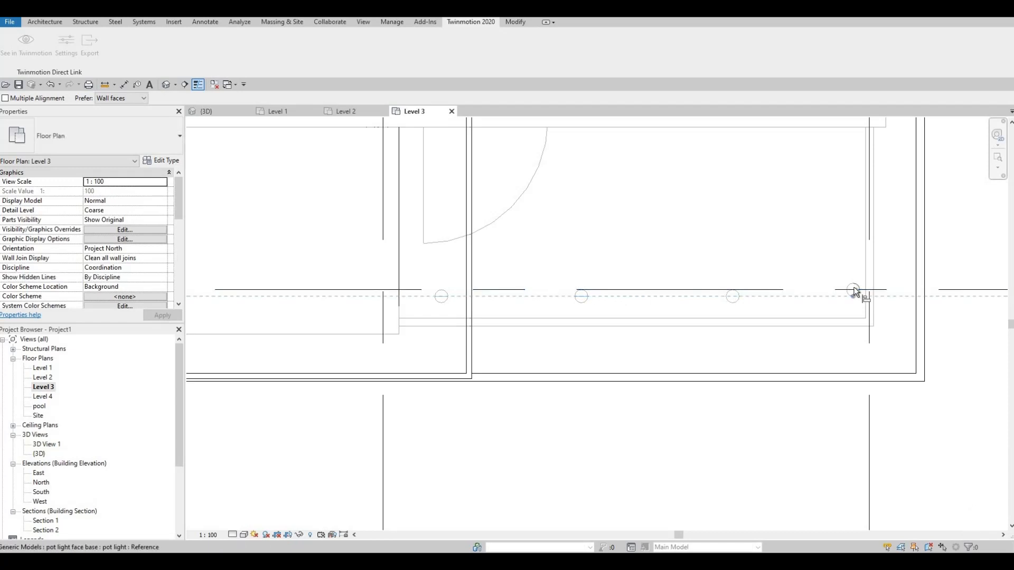
Step: Align the rightmost pot light of the balcony row horizontally with the other pot lights in the row
{"action": "scroll", "coordinate": [856, 299], "scroll_direction": "up", "scroll_amount": 1}
{"action": "scroll", "coordinate": [855, 297], "scroll_direction": "up", "scroll_amount": 2}
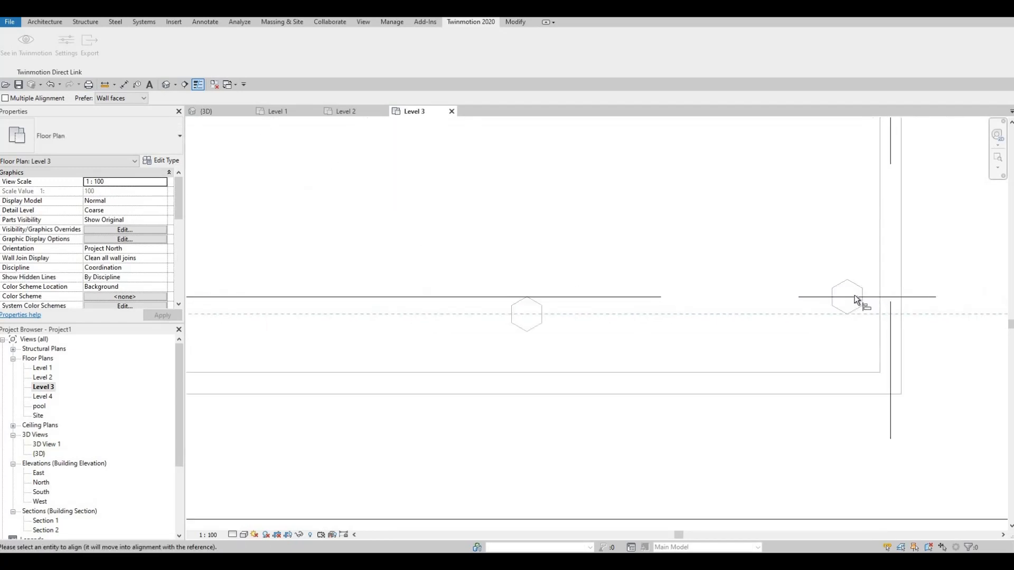
{"action": "key", "text": "Tab"}
{"action": "key", "text": "Tab"}
{"action": "key", "text": "Tab"}
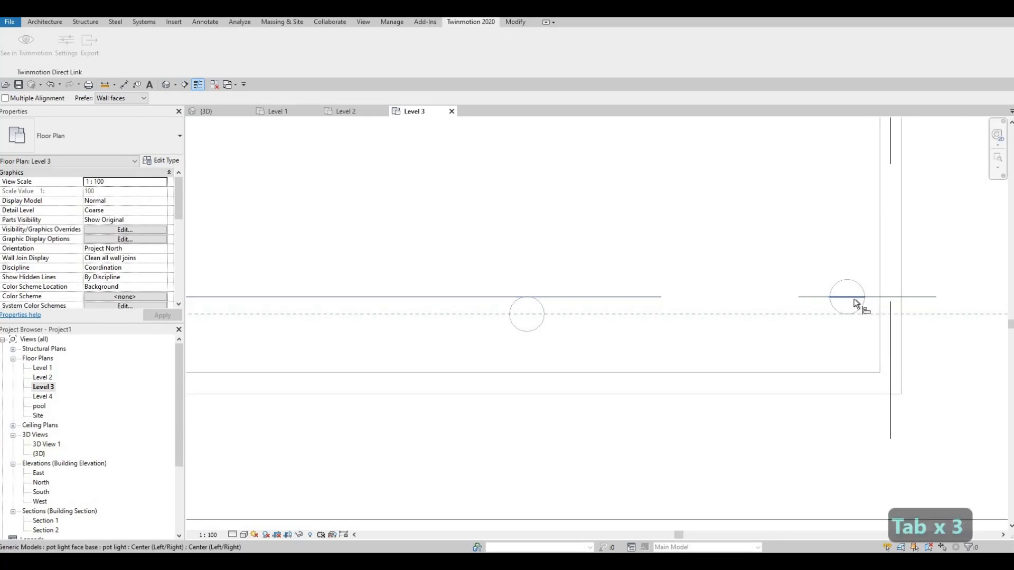
{"action": "scroll", "coordinate": [761, 314], "scroll_direction": "down", "scroll_amount": 2}
{"action": "key", "text": "Escape"}
{"action": "key", "text": "Escape"}
{"action": "key", "text": "Escape"}
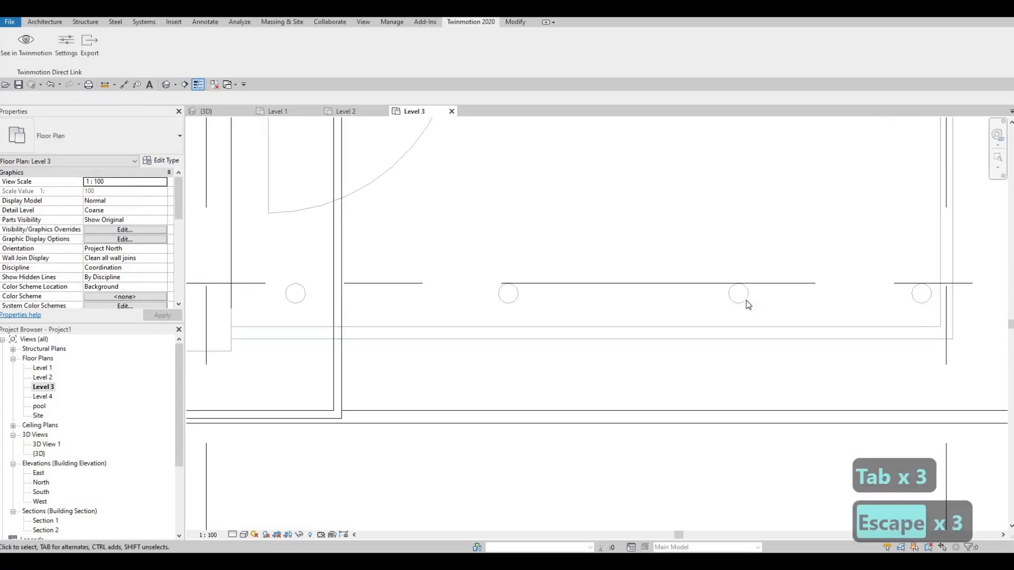
Step: Even out the balcony row by nudging the third pot light two increments left and the second one increment right
{"action": "left_click", "coordinate": [744, 298]}
{"action": "key", "text": "Left"}
{"action": "key", "text": "Left"}
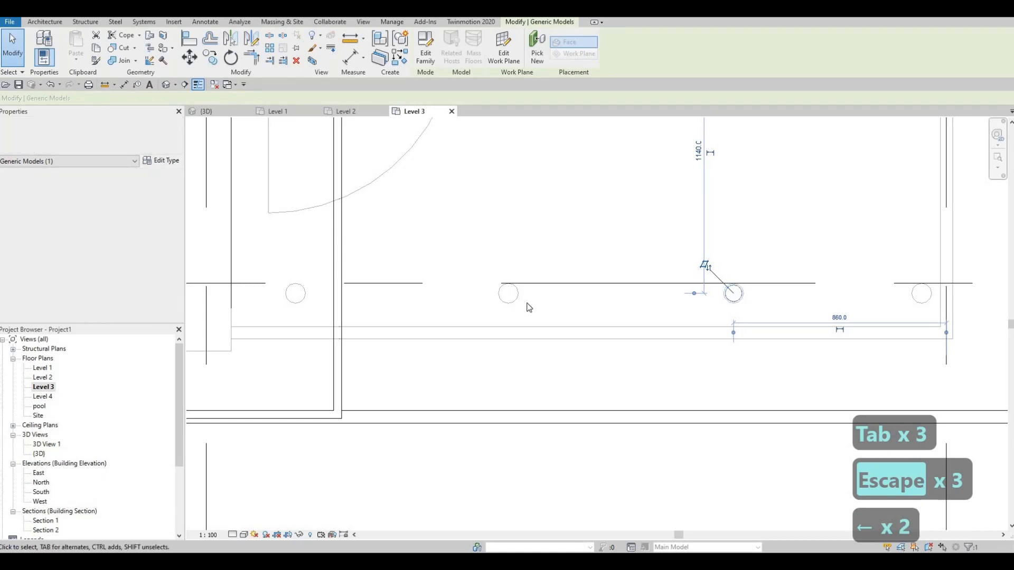
{"action": "left_click", "coordinate": [517, 303]}
{"action": "key", "text": "Right"}
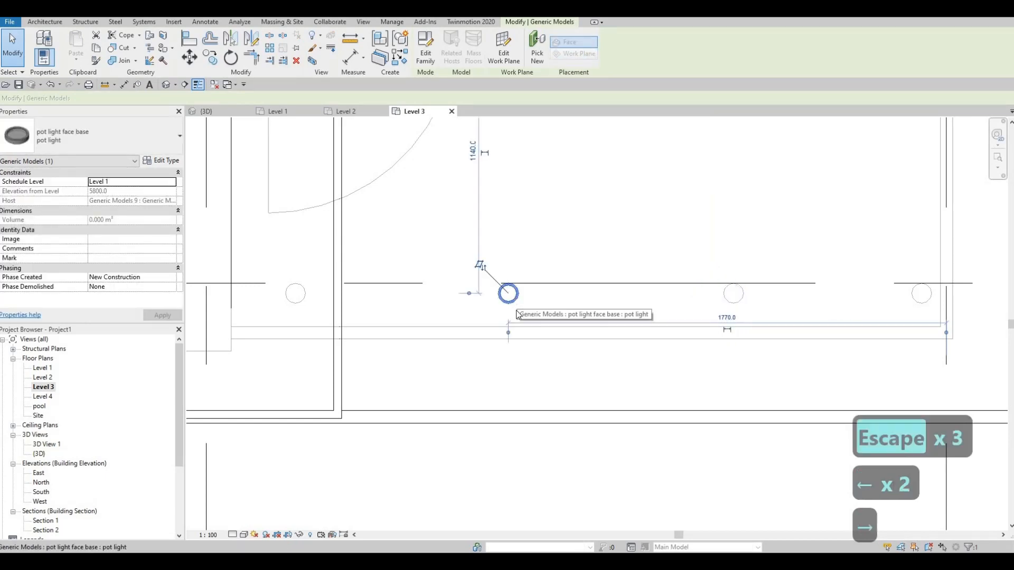
{"action": "scroll", "coordinate": [581, 335], "scroll_direction": "down", "scroll_amount": 5}
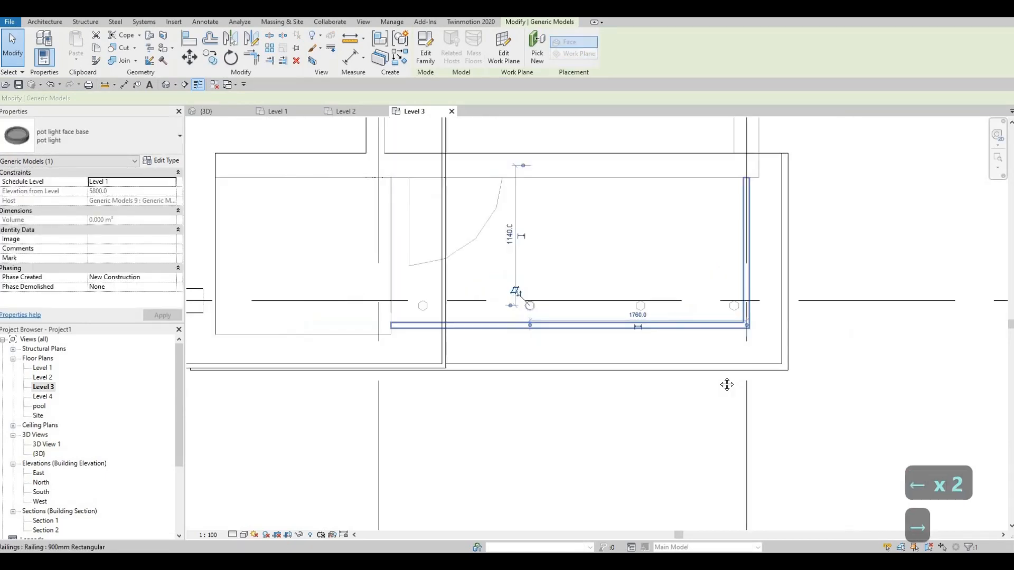
{"action": "key", "text": "Escape"}
Step: Open the Level 4 floor plan at the pot lights around the living room roof
{"action": "scroll", "coordinate": [664, 362], "scroll_direction": "down", "scroll_amount": 3}
{"action": "middle_click_drag", "start_coordinate": [664, 362], "coordinate": [818, 396]}
{"action": "scroll", "coordinate": [586, 377], "scroll_direction": "down", "scroll_amount": 5}
{"action": "scroll", "coordinate": [543, 365], "scroll_direction": "up", "scroll_amount": 1}
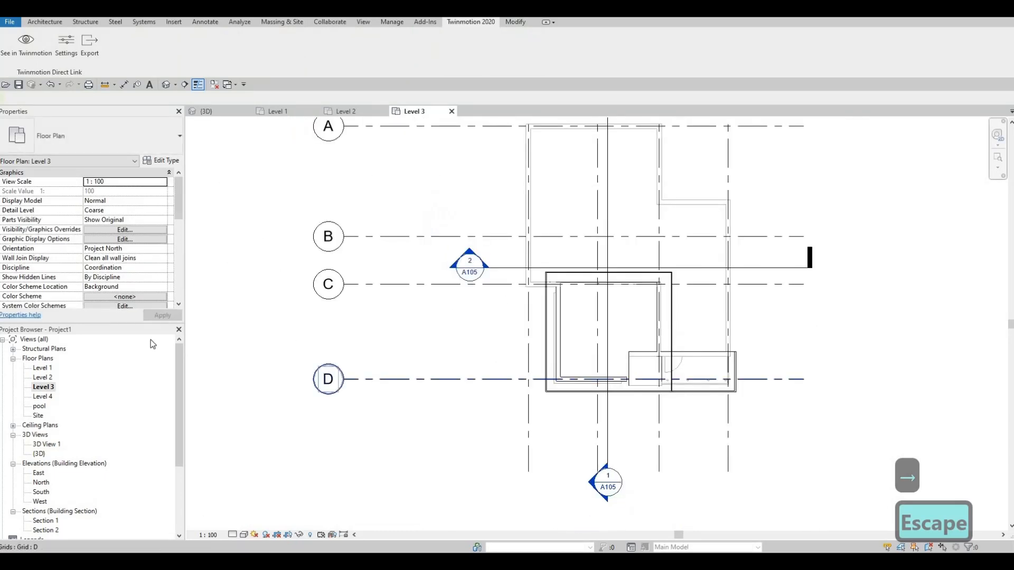
{"action": "double_click", "coordinate": [43, 396]}
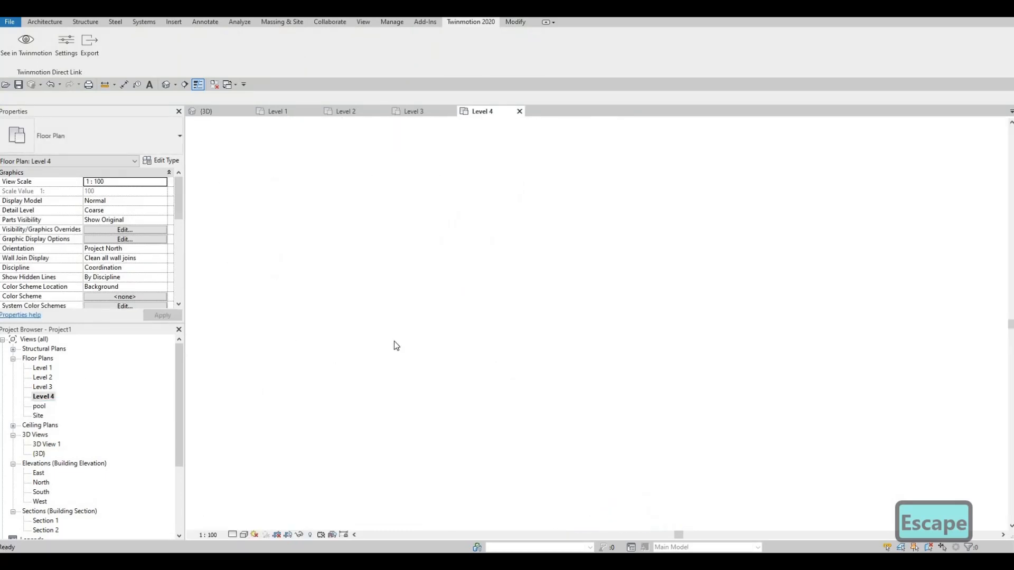
{"action": "scroll", "coordinate": [544, 315], "scroll_direction": "up", "scroll_amount": 4}
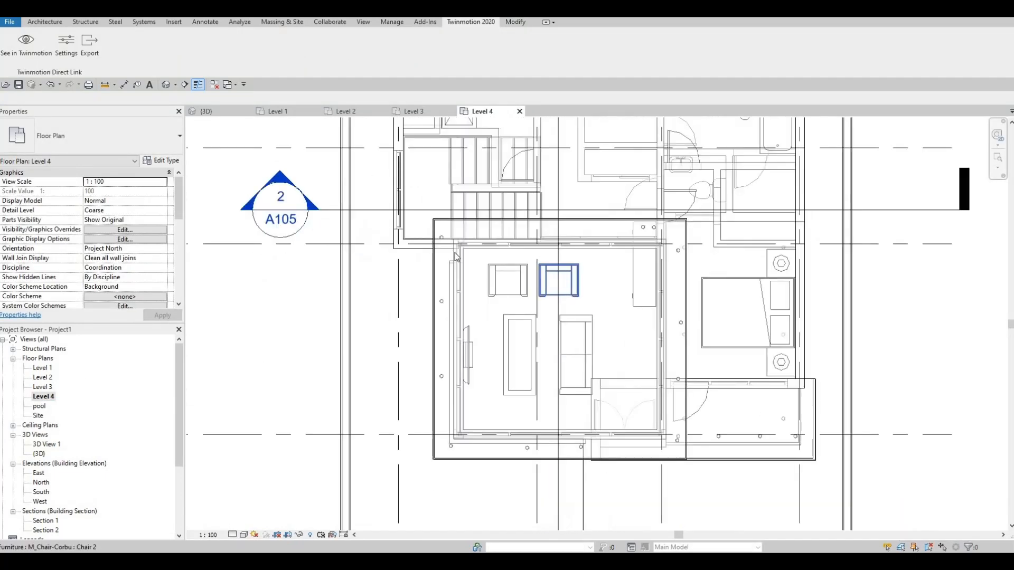
Step: Spread out the two pot lights beside the credenza by moving both left along the upper overhang, one of them over the stairs
{"action": "scroll", "coordinate": [550, 286], "scroll_direction": "up", "scroll_amount": 3}
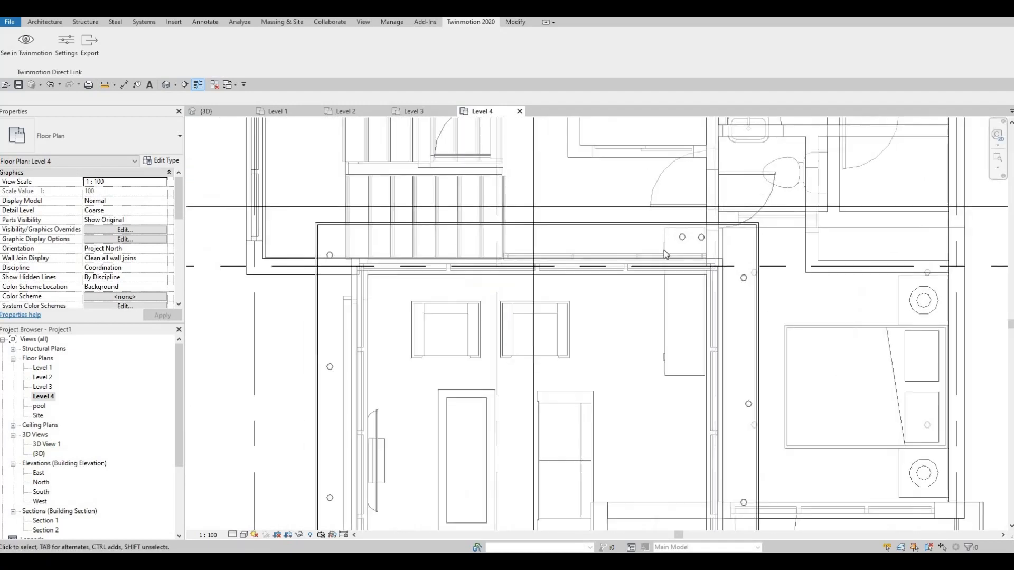
{"action": "left_click_drag", "start_coordinate": [700, 239], "coordinate": [452, 239]}
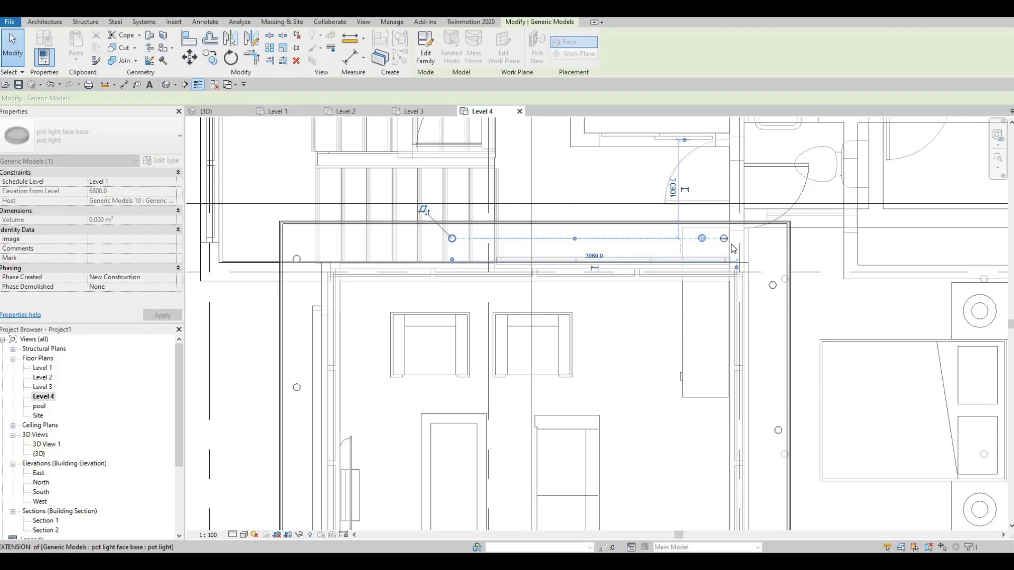
{"action": "left_click_drag", "start_coordinate": [722, 240], "coordinate": [608, 278]}
{"action": "key", "text": "Escape"}
{"action": "scroll", "coordinate": [684, 264], "scroll_direction": "down", "scroll_amount": 3}
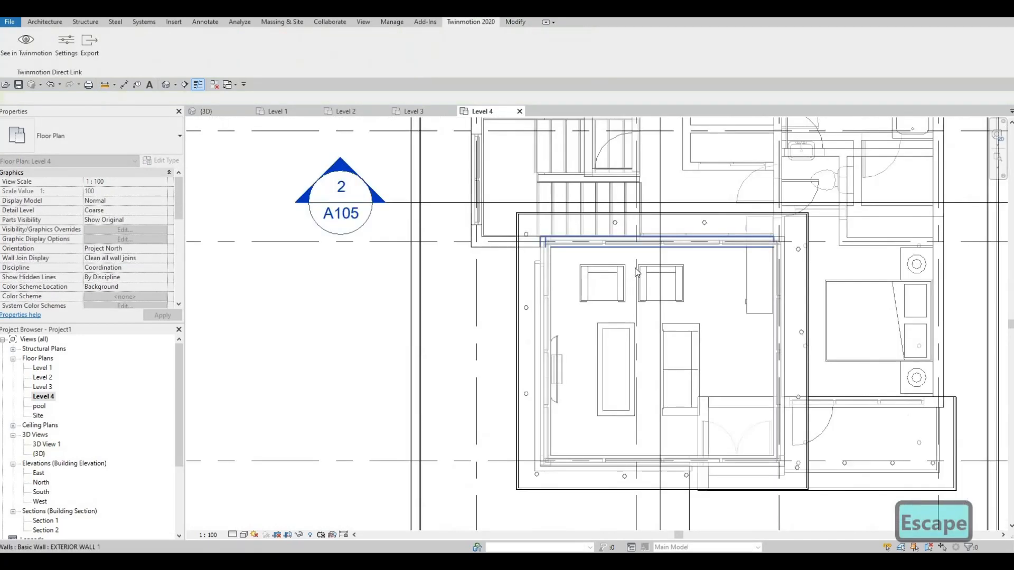
Step: Move the uppermost pot light of the right overhang up into the roof's upper-right corner
{"action": "scroll", "coordinate": [730, 242], "scroll_direction": "up", "scroll_amount": 2}
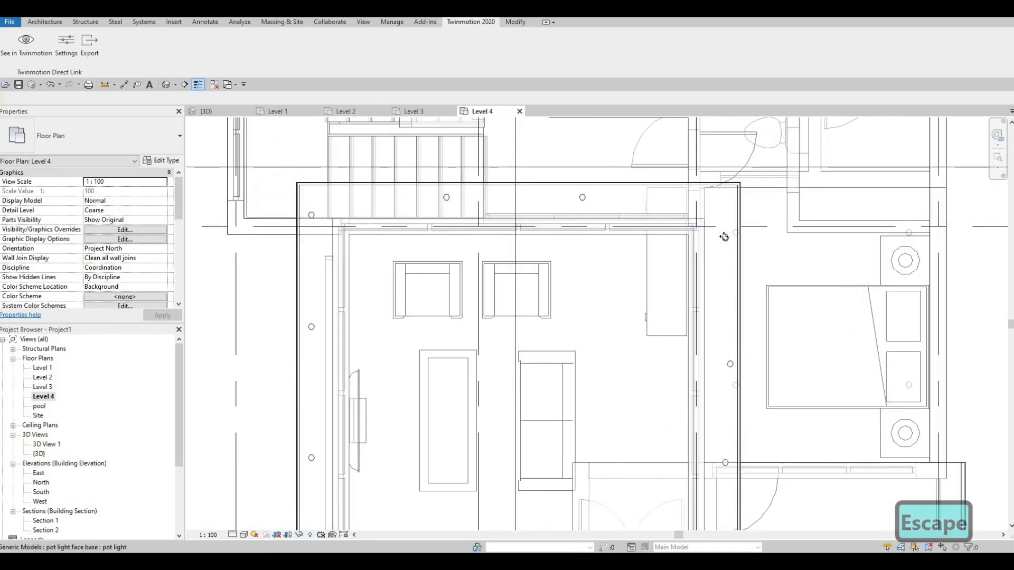
{"action": "left_click", "coordinate": [743, 214]}
{"action": "left_click_drag", "start_coordinate": [721, 206], "coordinate": [704, 276]}
{"action": "left_click_drag", "start_coordinate": [688, 168], "coordinate": [688, 168]}
{"action": "key", "text": "Escape"}
Step: Nudge the pot light in the roof's lower-right corner seven increments down and two increments left
{"action": "middle_click_drag", "start_coordinate": [695, 399], "coordinate": [689, 243]}
{"action": "scroll", "coordinate": [689, 243], "scroll_direction": "down", "scroll_amount": 2}
{"action": "scroll", "coordinate": [713, 375], "scroll_direction": "up", "scroll_amount": 3}
{"action": "left_click", "coordinate": [719, 371]}
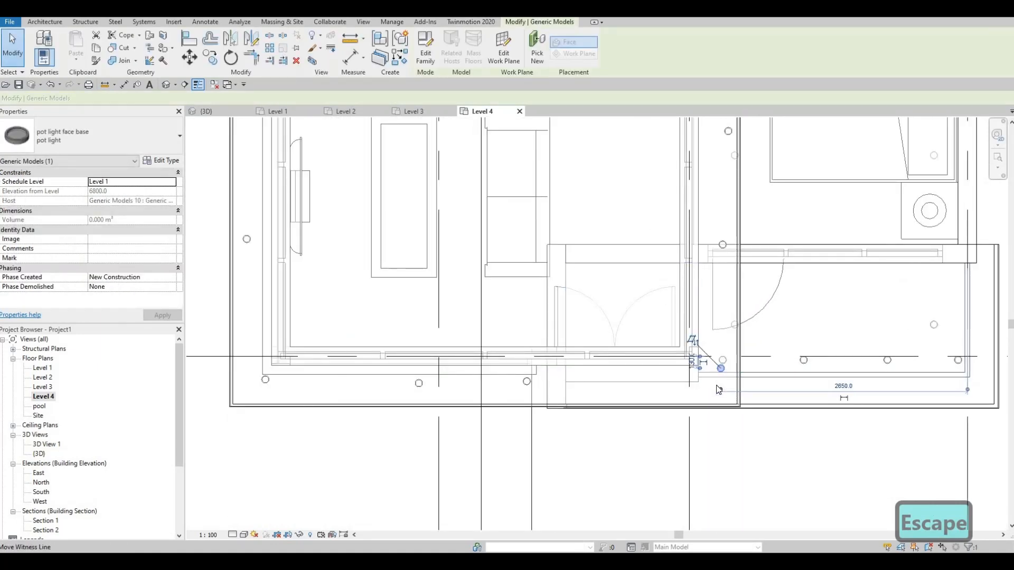
{"action": "key", "text": "Down"}
{"action": "key", "text": "Down"}
{"action": "key", "text": "Left"}
{"action": "key", "text": "Left"}
{"action": "key", "text": "Down"}
{"action": "key", "text": "Down"}
{"action": "key", "text": "Down"}
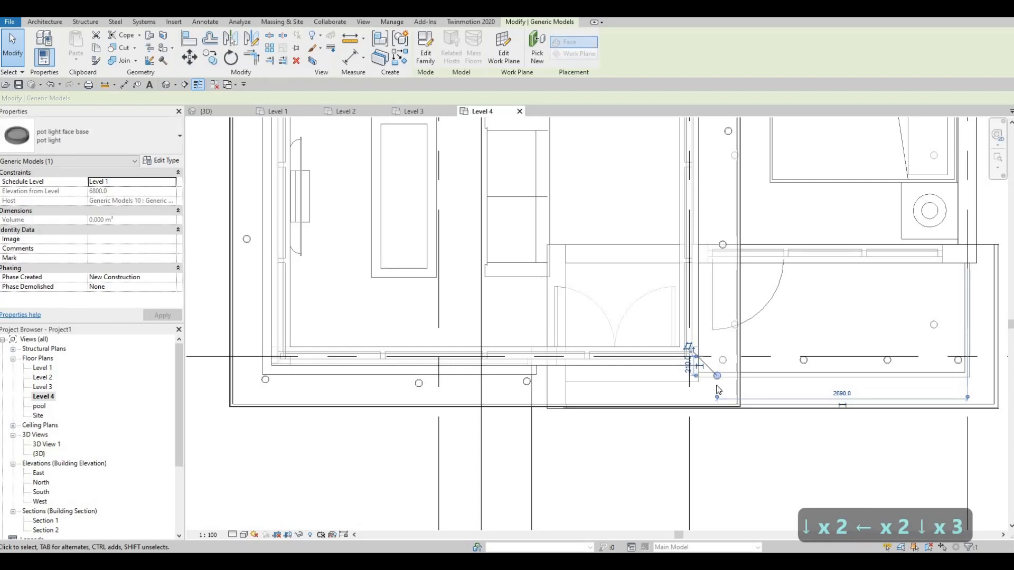
{"action": "key", "text": "Down"}
{"action": "key", "text": "Down"}
{"action": "key", "text": "Escape"}
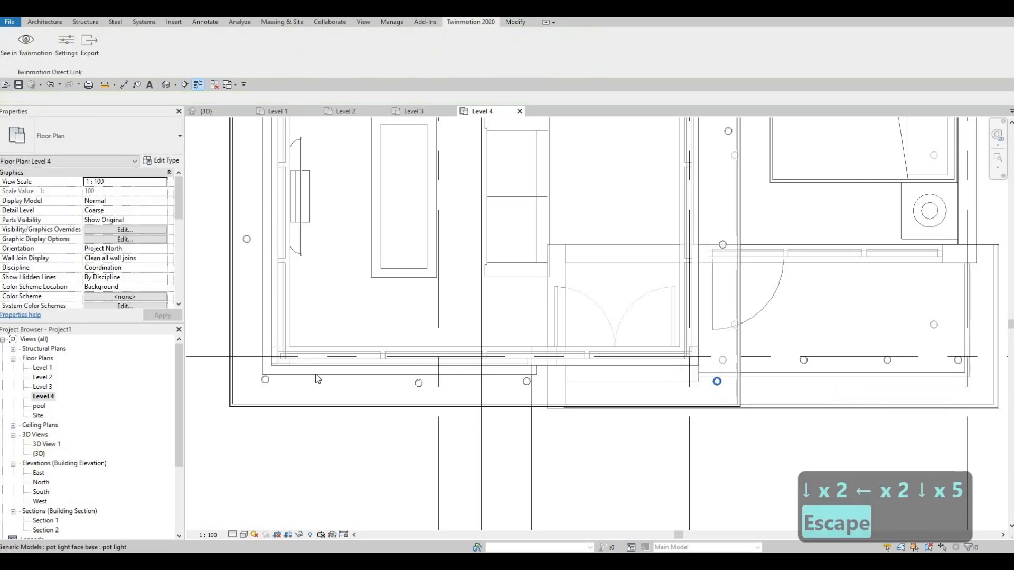
Step: Nudge the pot light in the roof's lower-left corner one increment down and six increments left
{"action": "left_click", "coordinate": [266, 380]}
{"action": "key", "text": "Down"}
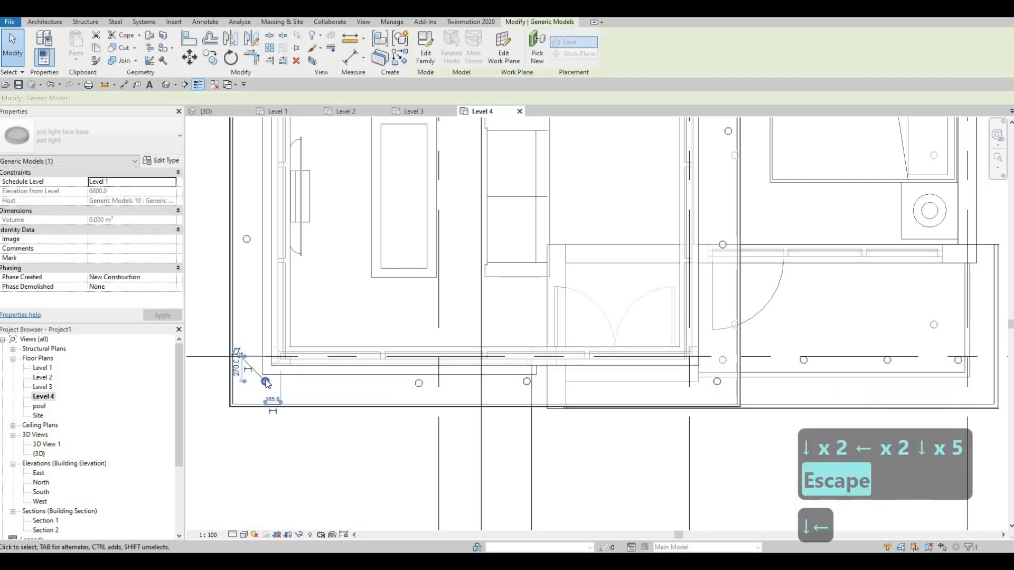
{"action": "key", "text": "Left"}
{"action": "key", "text": "Left"}
{"action": "key", "text": "Left"}
{"action": "key", "text": "Left"}
{"action": "key", "text": "Left"}
{"action": "key", "text": "Left"}
{"action": "key", "text": "Left"}
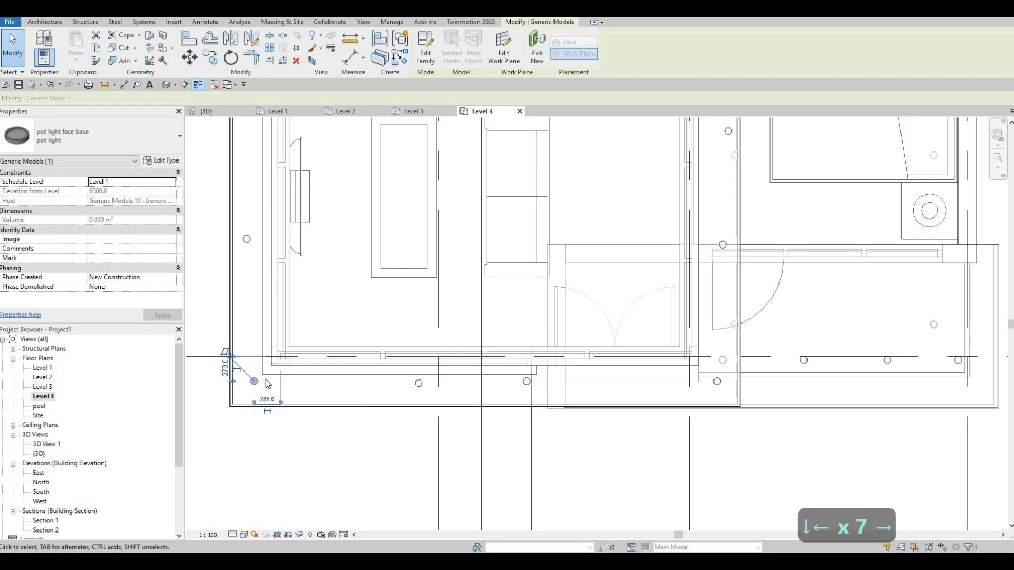
{"action": "key", "text": "Right"}
{"action": "key", "text": "Escape"}
{"action": "key", "text": "Escape"}
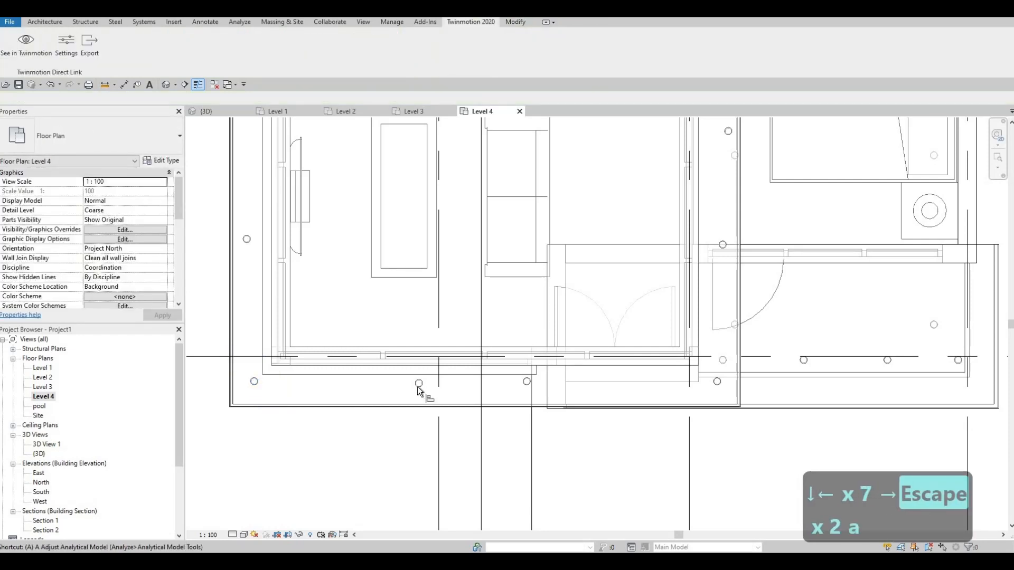
Step: Align the lower-left corner pot light horizontally with the lower-right one, and the upper-left corner light vertically with the lower-left one
{"action": "key", "text": "l"}
{"action": "left_click", "coordinate": [717, 381]}
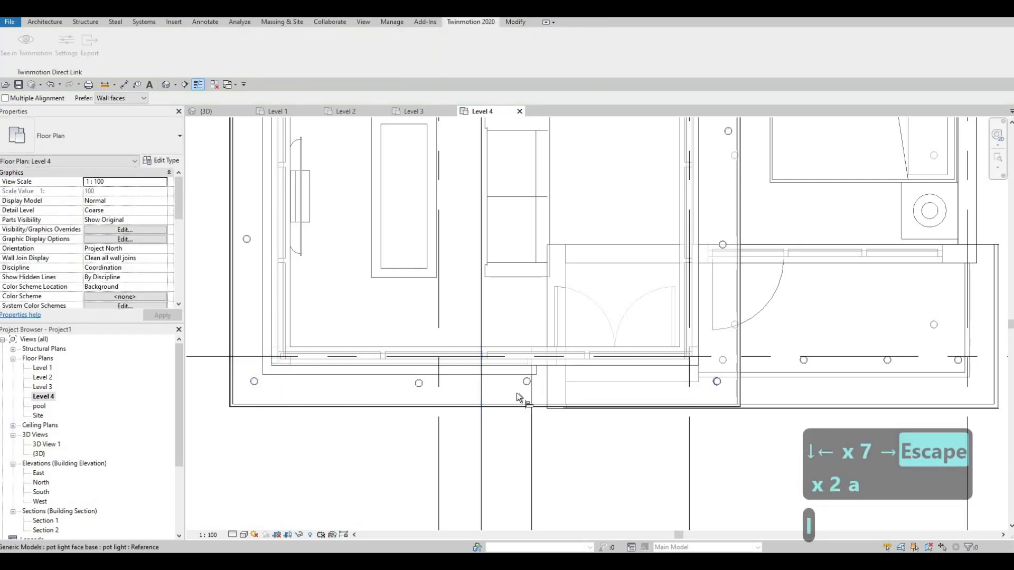
{"action": "left_click", "coordinate": [256, 387]}
{"action": "left_click", "coordinate": [256, 388]}
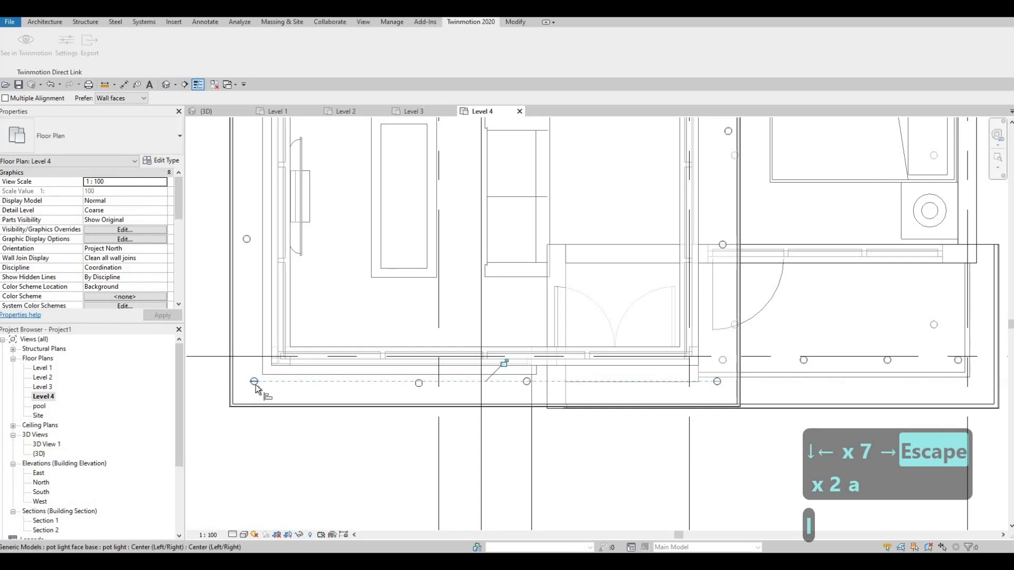
{"action": "middle_click_drag", "start_coordinate": [293, 500], "coordinate": [288, 244]}
{"action": "left_click", "coordinate": [288, 243]}
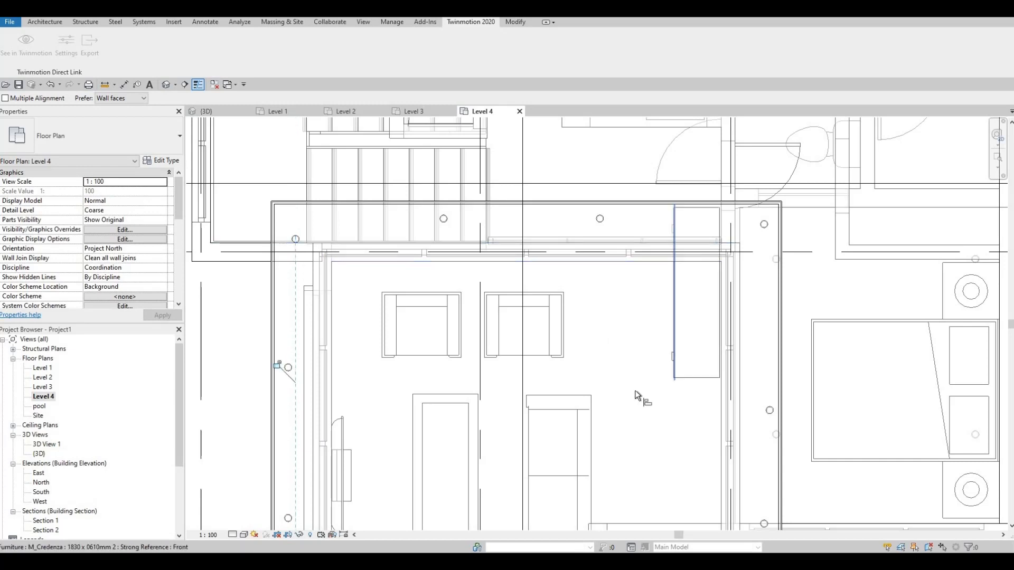
Step: Align the upper-right corner pot light vertically with the lower-right one, and the upper-left corner light horizontally with the upper-right one
{"action": "middle_click_drag", "start_coordinate": [635, 425], "coordinate": [609, 309]}
{"action": "scroll", "coordinate": [692, 464], "scroll_direction": "down", "scroll_amount": 1}
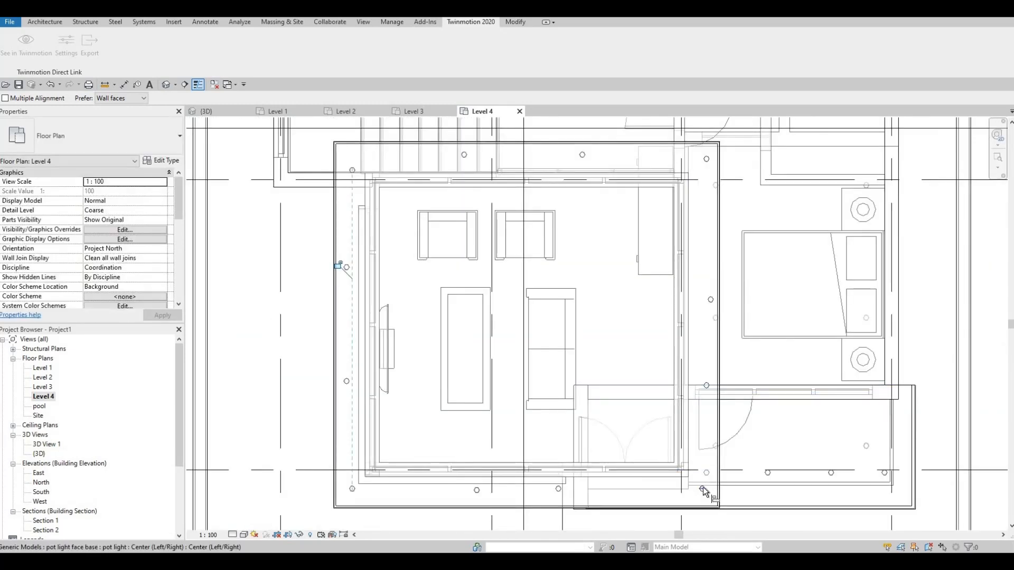
{"action": "left_click", "coordinate": [705, 167]}
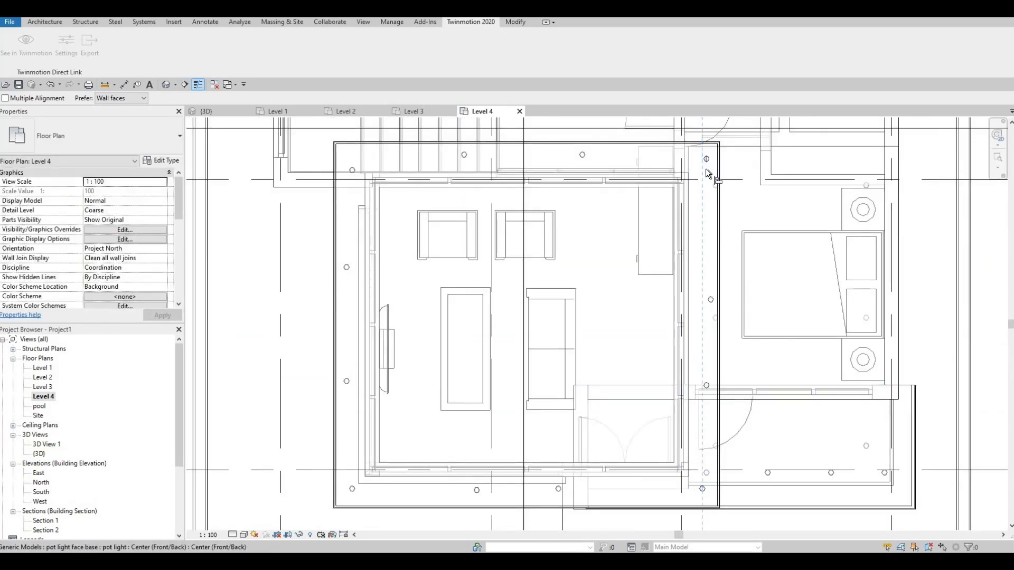
{"action": "left_click", "coordinate": [707, 172]}
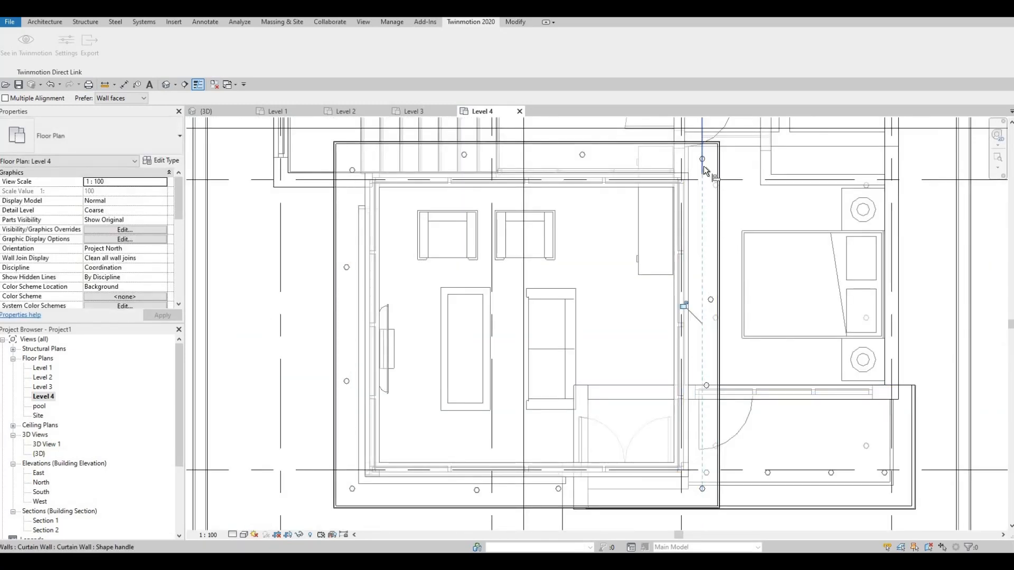
{"action": "left_click", "coordinate": [356, 170]}
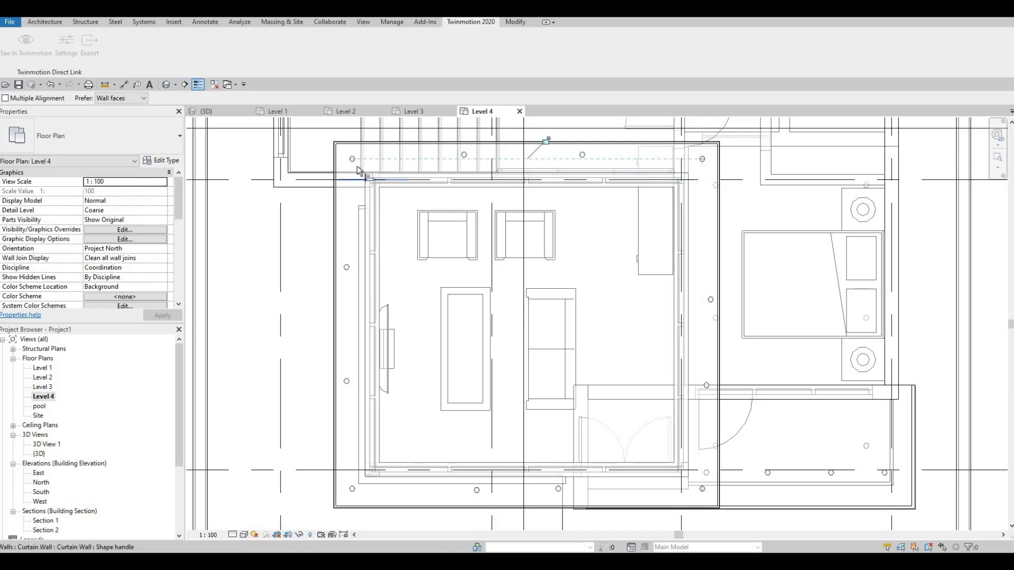
Step: Align the two middle pot lights of the upper overhang horizontally with the upper-left corner light
{"action": "left_click", "coordinate": [460, 158]}
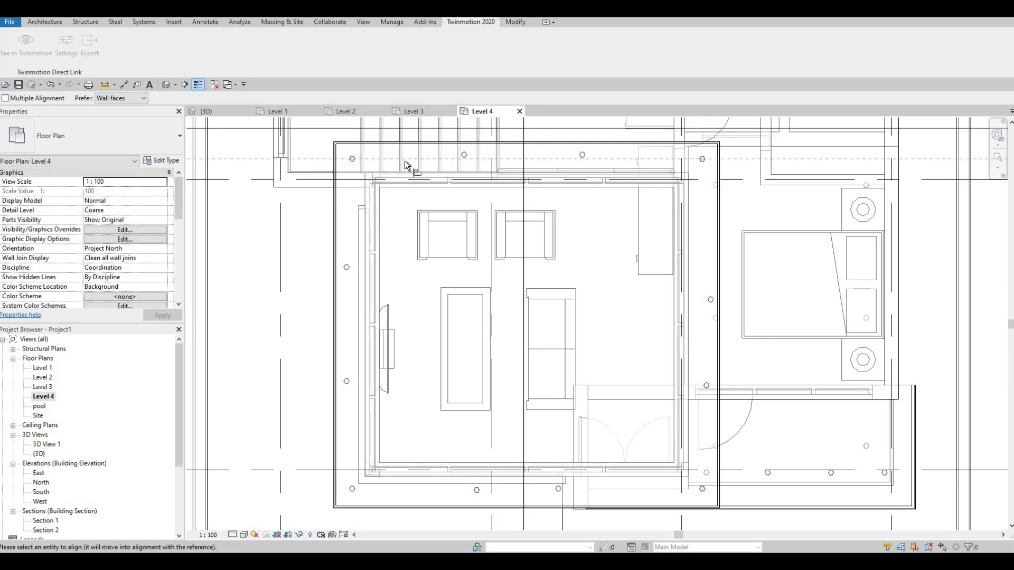
{"action": "left_click", "coordinate": [353, 165]}
{"action": "mouse_move", "coordinate": [376, 255]}
{"action": "middle_mouse_down"}
{"action": "mouse_move", "coordinate": [378, 194]}
{"action": "mouse_move", "coordinate": [379, 271]}
{"action": "middle_mouse_up"}
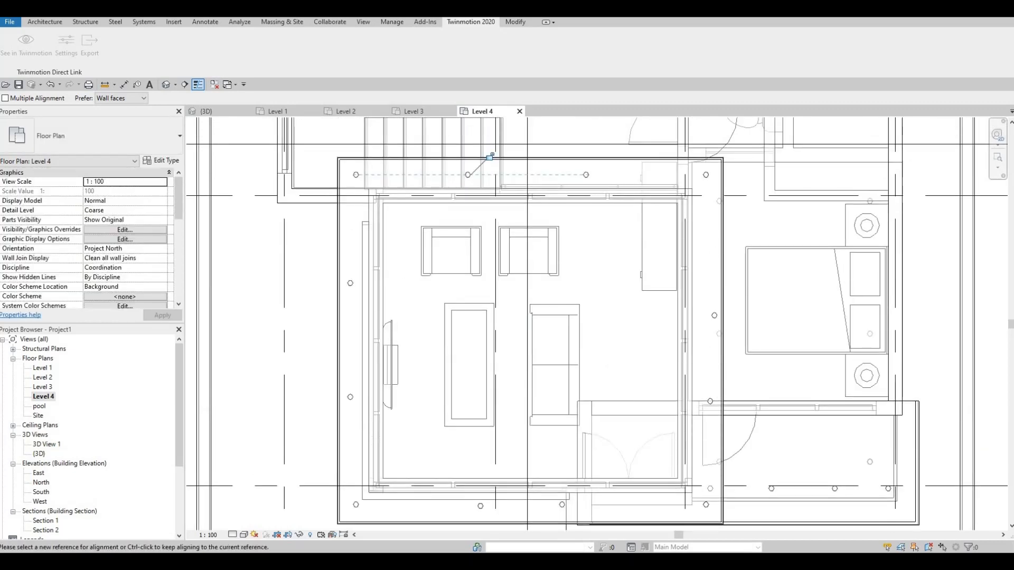
Step: Align the two middle pot lights of the lower overhang horizontally with the lower-left corner light
{"action": "right_click", "coordinate": [367, 432]}
{"action": "key", "text": "Escape"}
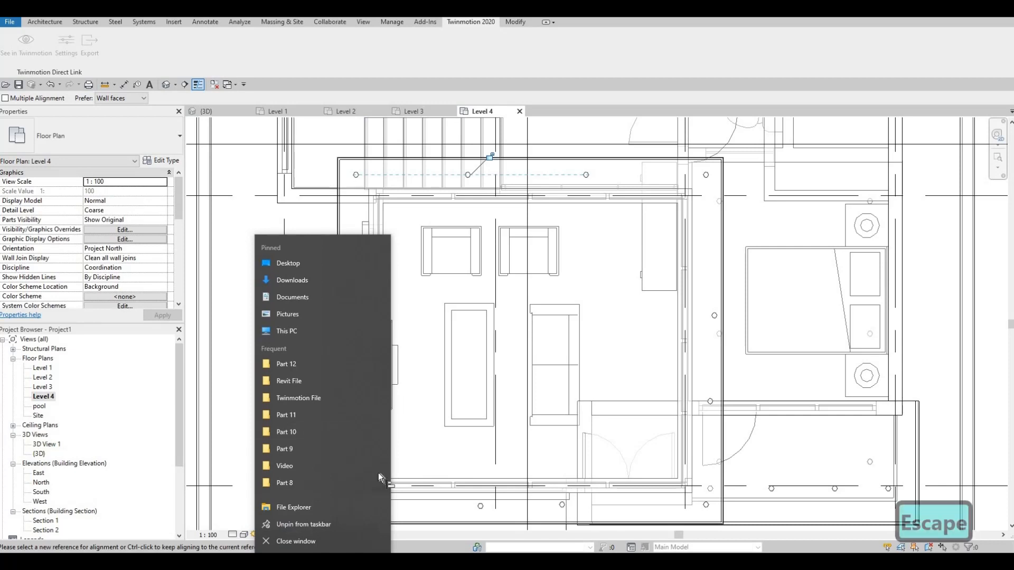
{"action": "middle_click_drag", "start_coordinate": [348, 485], "coordinate": [347, 392]}
{"action": "scroll", "coordinate": [346, 391], "scroll_direction": "up", "scroll_amount": 2}
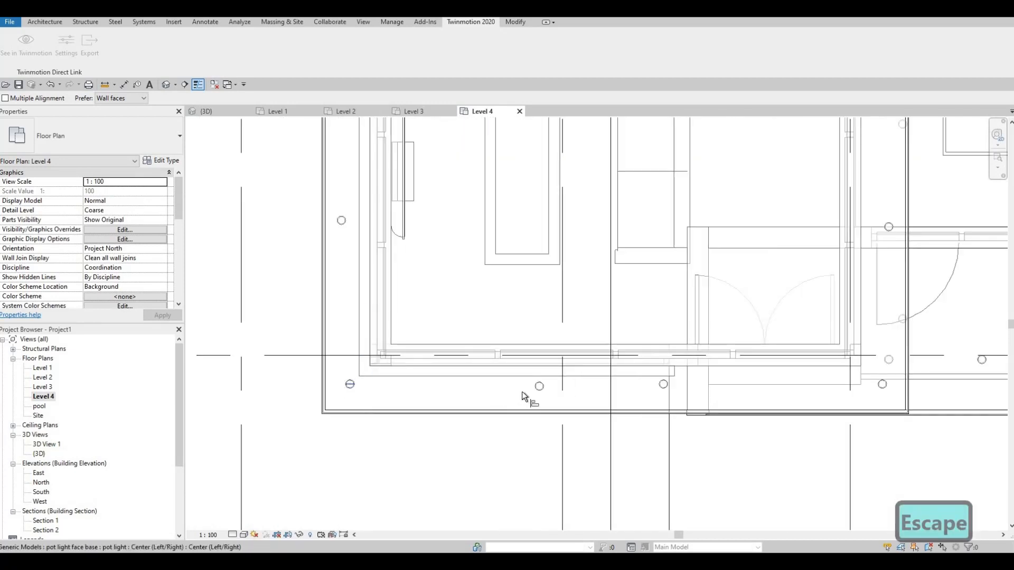
{"action": "left_click", "coordinate": [537, 388]}
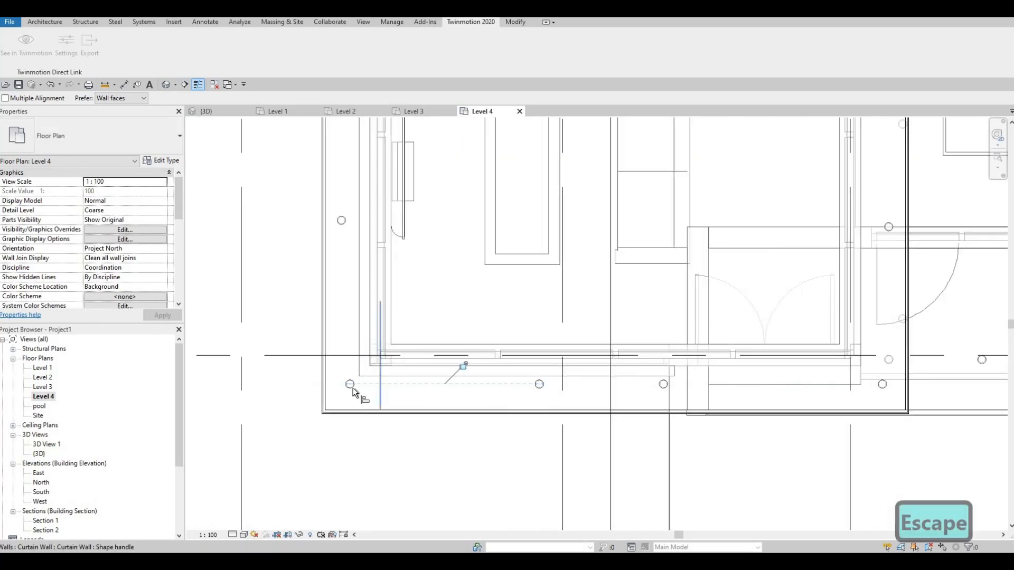
{"action": "key", "text": "Escape"}
{"action": "key", "text": "Escape"}
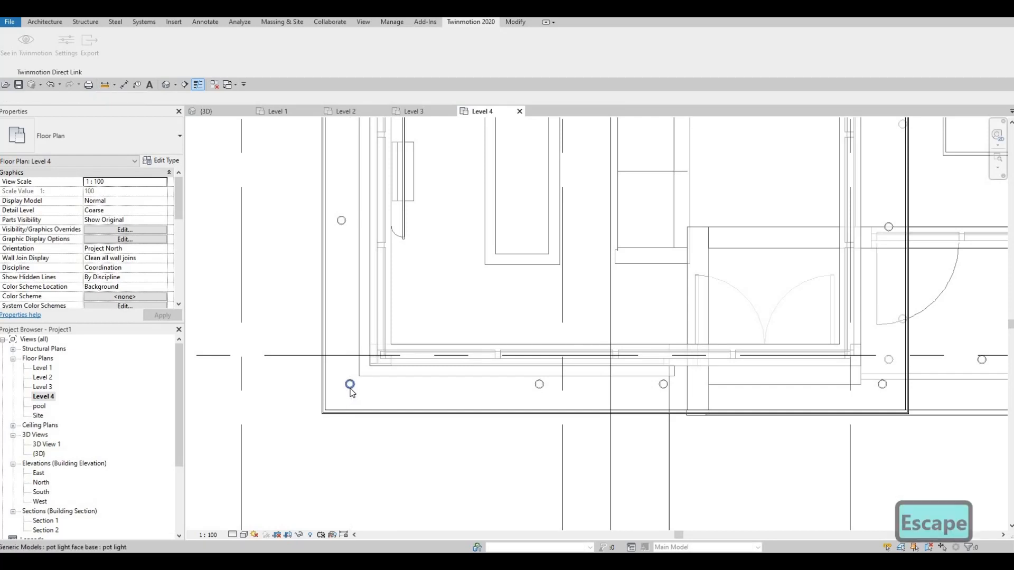
{"action": "key", "text": "a"}
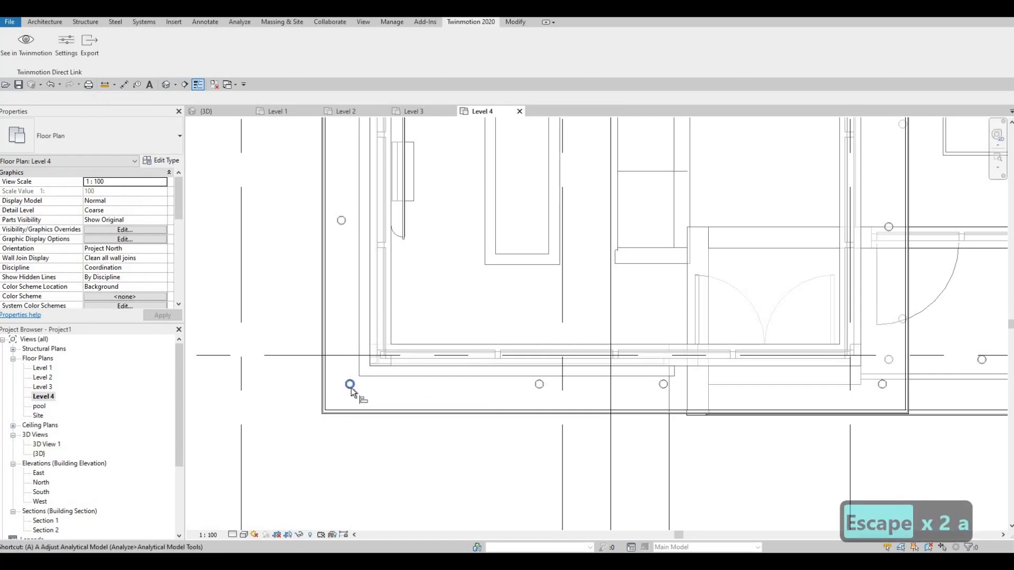
{"action": "key", "text": "l"}
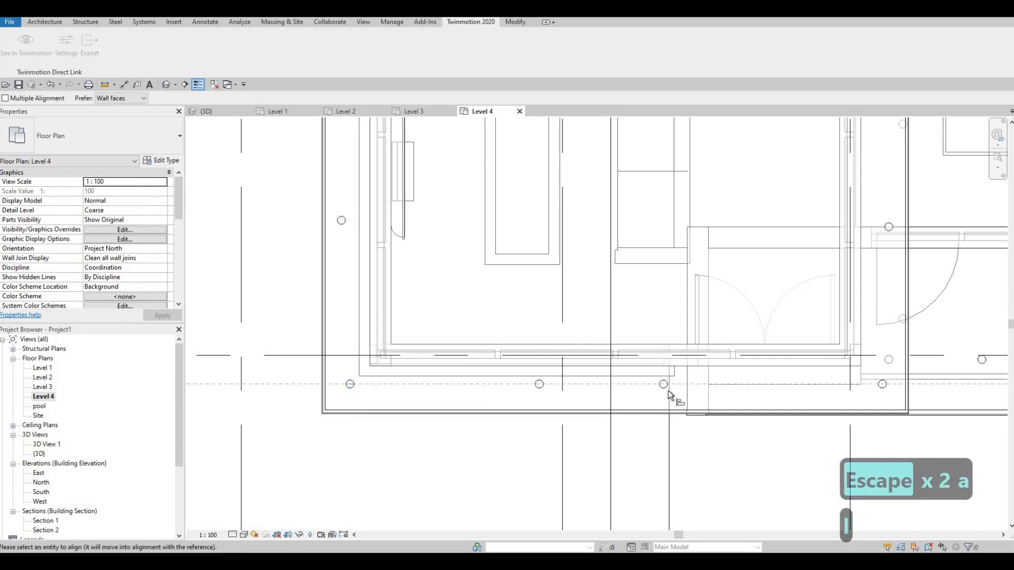
{"action": "left_click", "coordinate": [540, 386]}
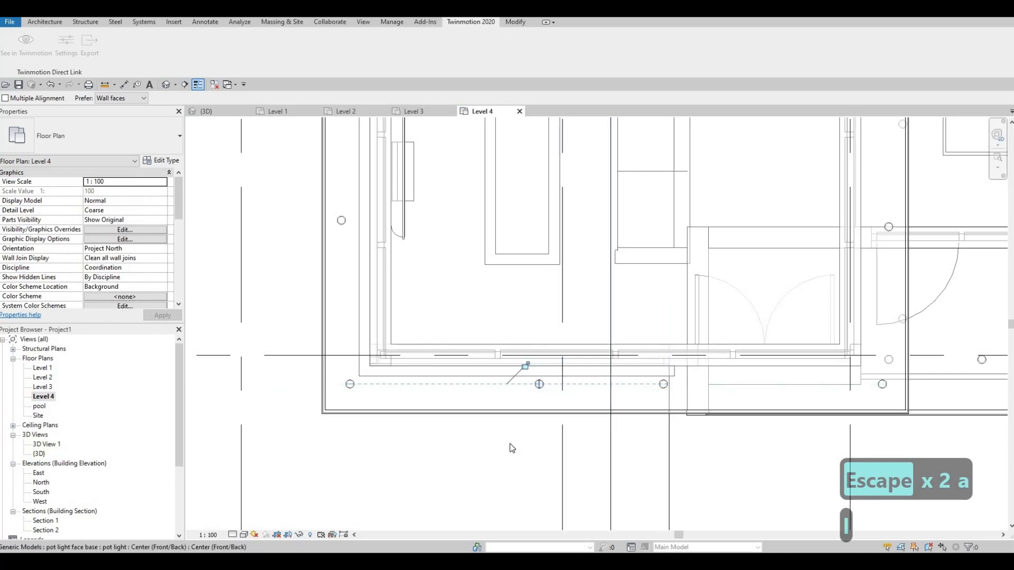
{"action": "left_click", "coordinate": [539, 385]}
{"action": "scroll", "coordinate": [505, 176], "scroll_direction": "down", "scroll_amount": 2}
{"action": "middle_click_drag", "start_coordinate": [506, 177], "coordinate": [493, 328]}
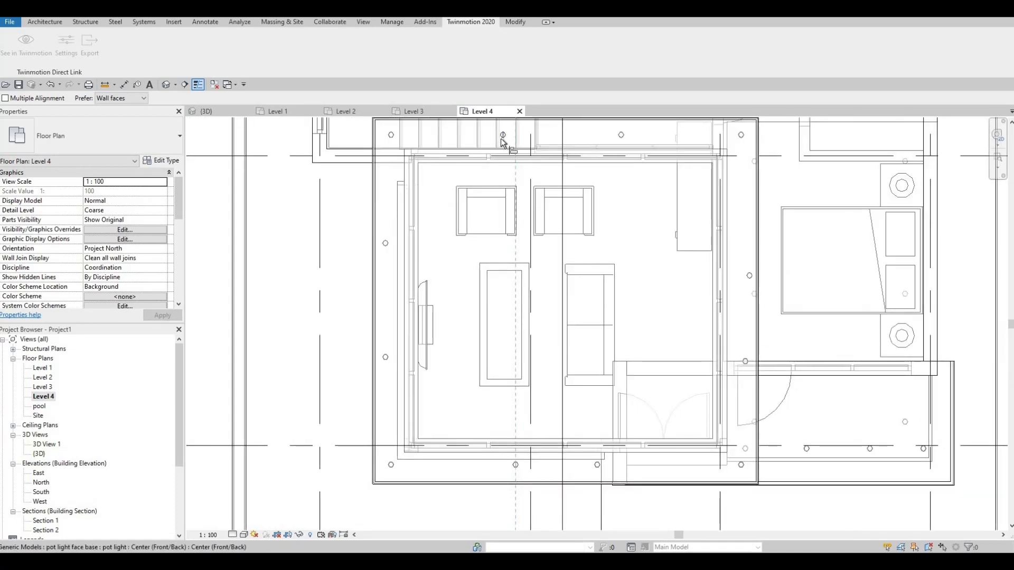
{"action": "key", "text": "Escape"}
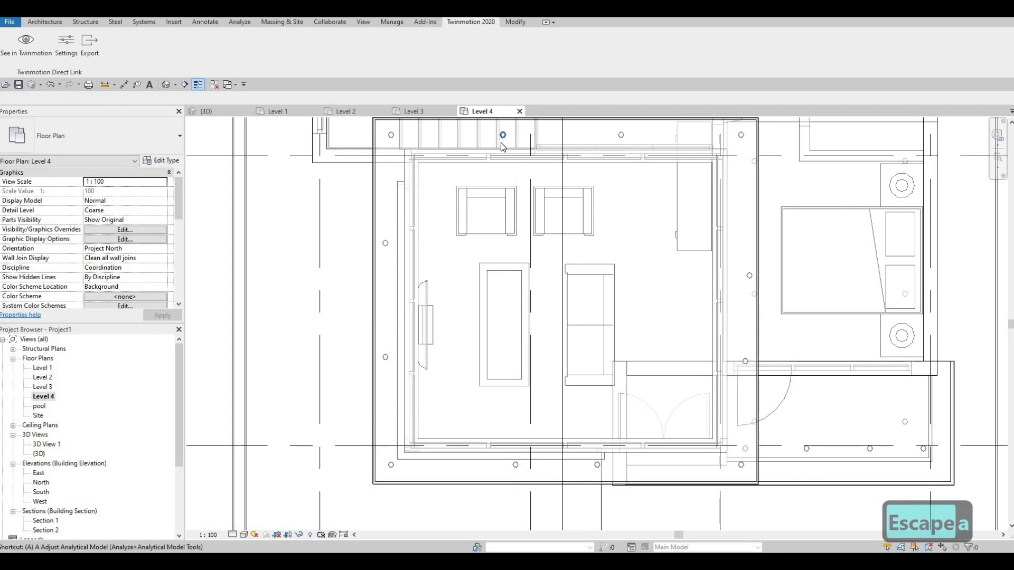
{"action": "key", "text": "a"}
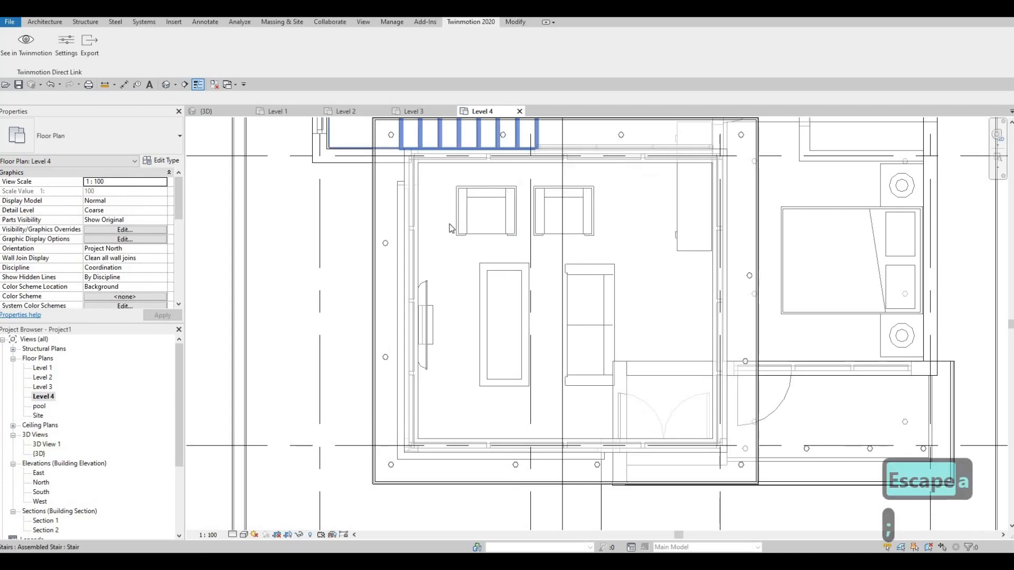
{"action": "key", "text": "Escape"}
{"action": "key", "text": "z"}
{"action": "key", "text": "Escape"}
{"action": "key", "text": "Escape"}
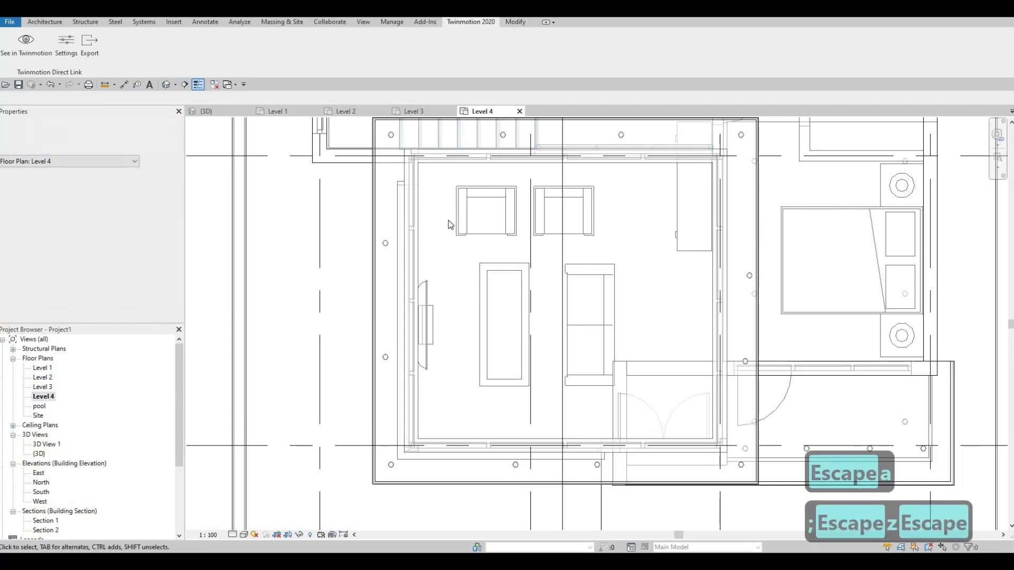
Step: Align the two middle pot lights of the lower overhang vertically with their counterparts on the upper overhang
{"action": "key", "text": "a"}
{"action": "key", "text": "l"}
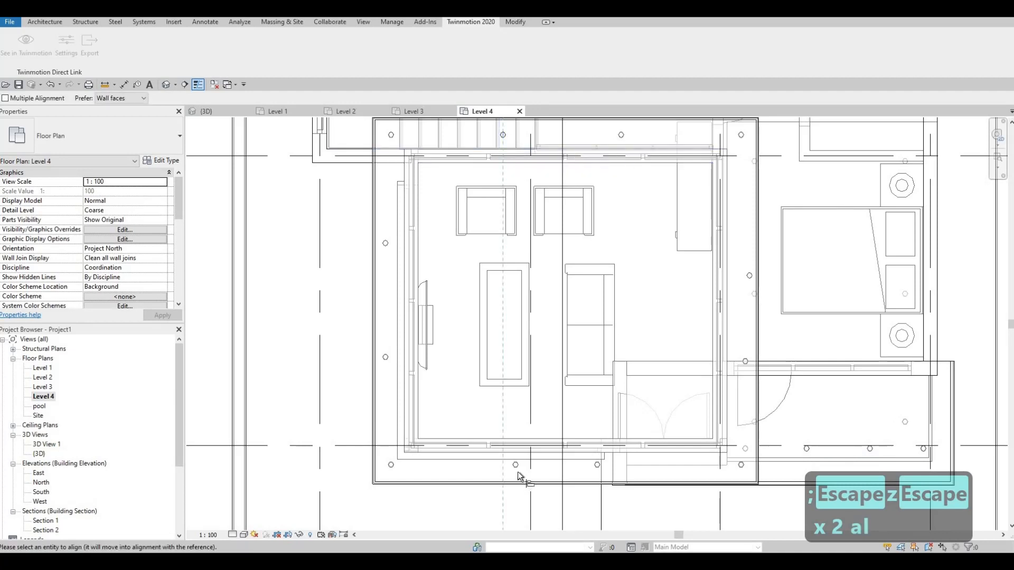
{"action": "left_click", "coordinate": [490, 233]}
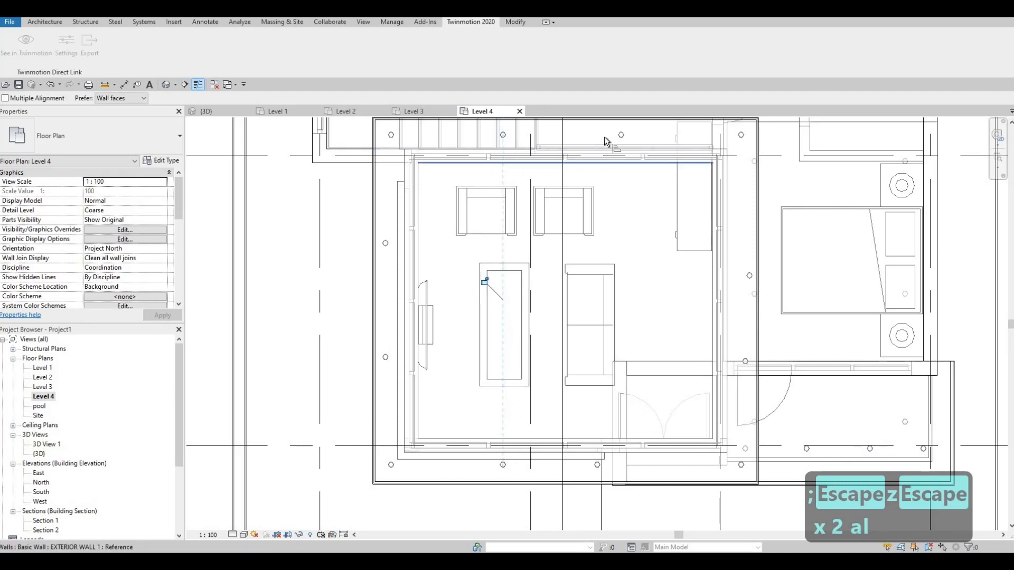
{"action": "left_click", "coordinate": [599, 470]}
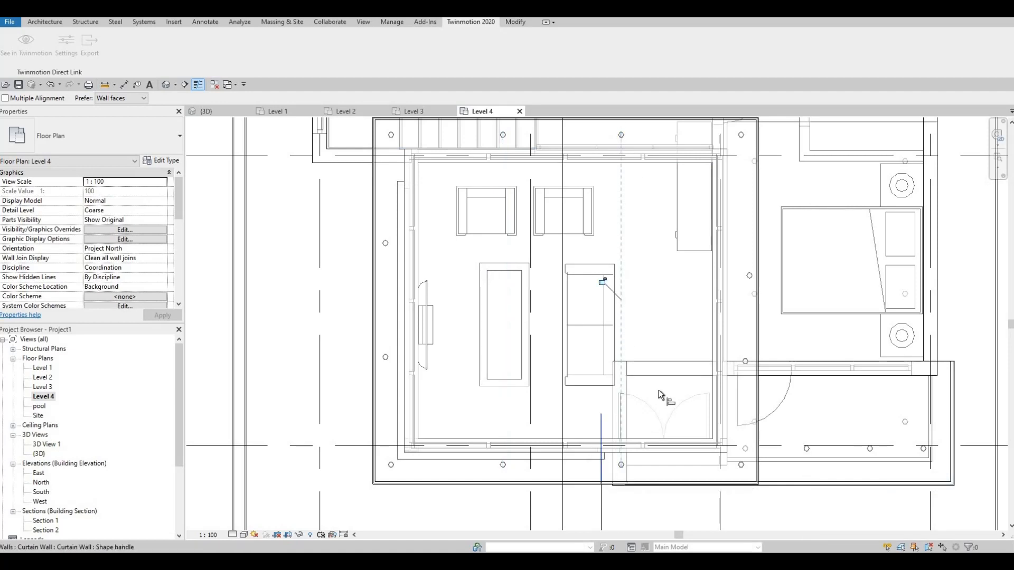
{"action": "key", "text": "Escape"}
{"action": "key", "text": "Escape"}
Step: Align the two middle pot lights of the left overhang vertically with the left corner pot lights
{"action": "scroll", "coordinate": [684, 372], "scroll_direction": "down", "scroll_amount": 1}
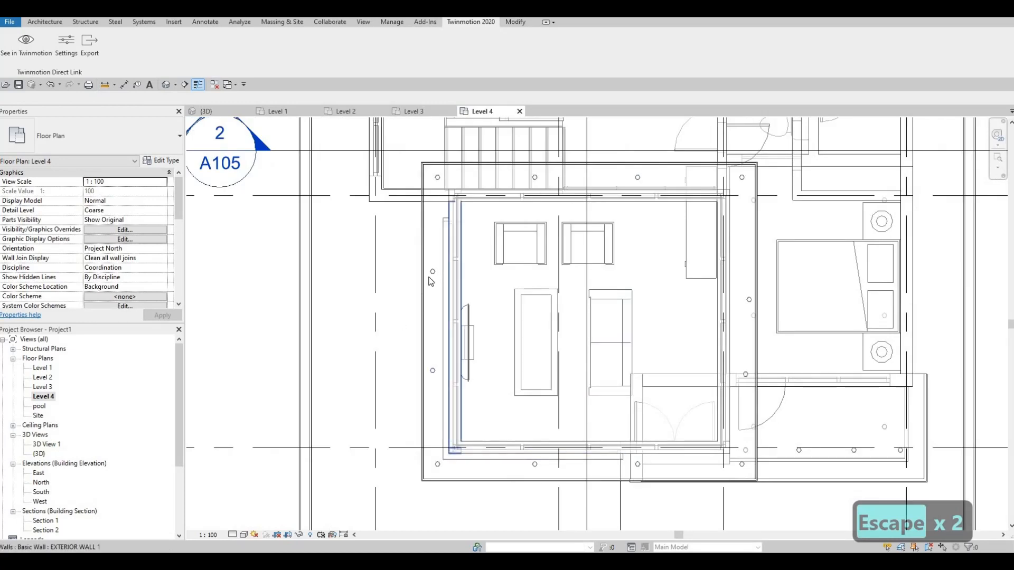
{"action": "key", "text": "a"}
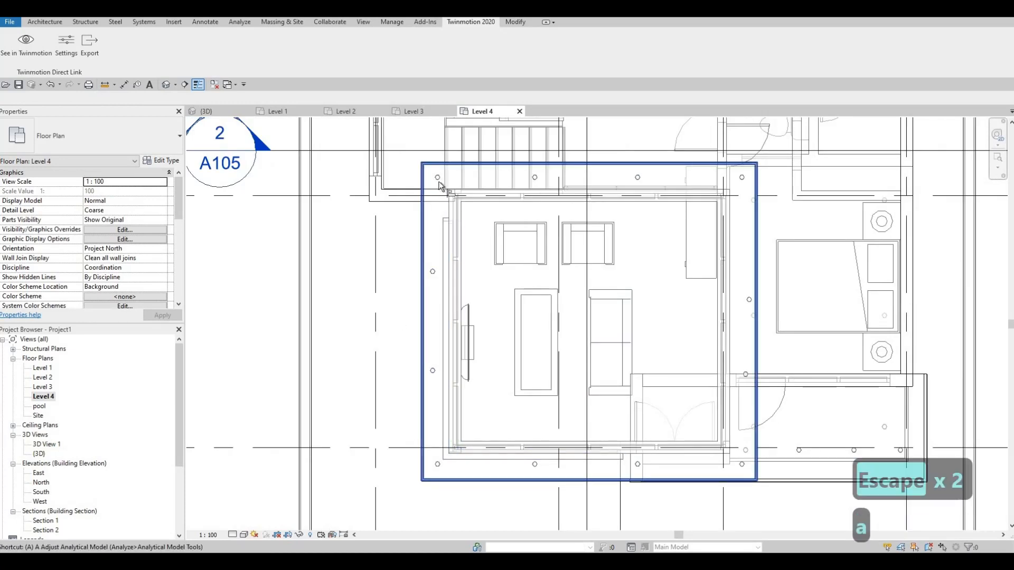
{"action": "key", "text": "l"}
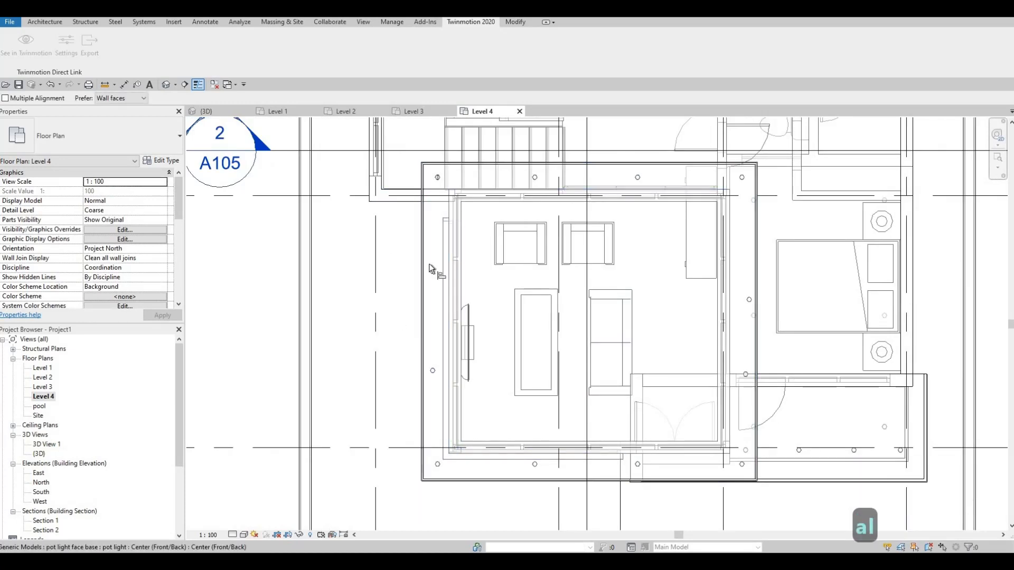
{"action": "left_click", "coordinate": [427, 389]}
{"action": "left_click", "coordinate": [437, 466]}
{"action": "left_click", "coordinate": [442, 399]}
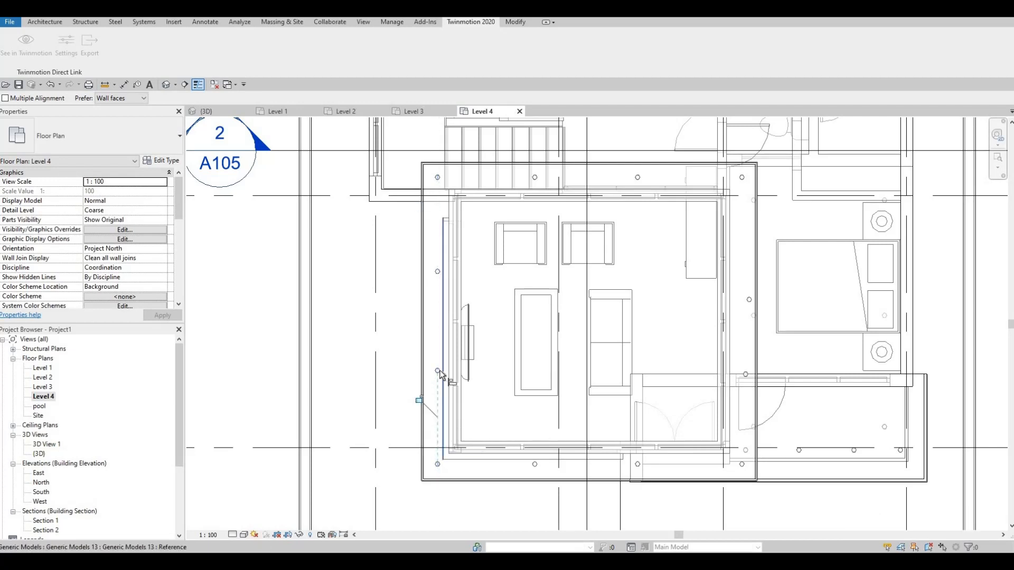
Step: Align the two middle pot lights of the right overhang horizontally with their counterparts on the left overhang
{"action": "left_click", "coordinate": [745, 376]}
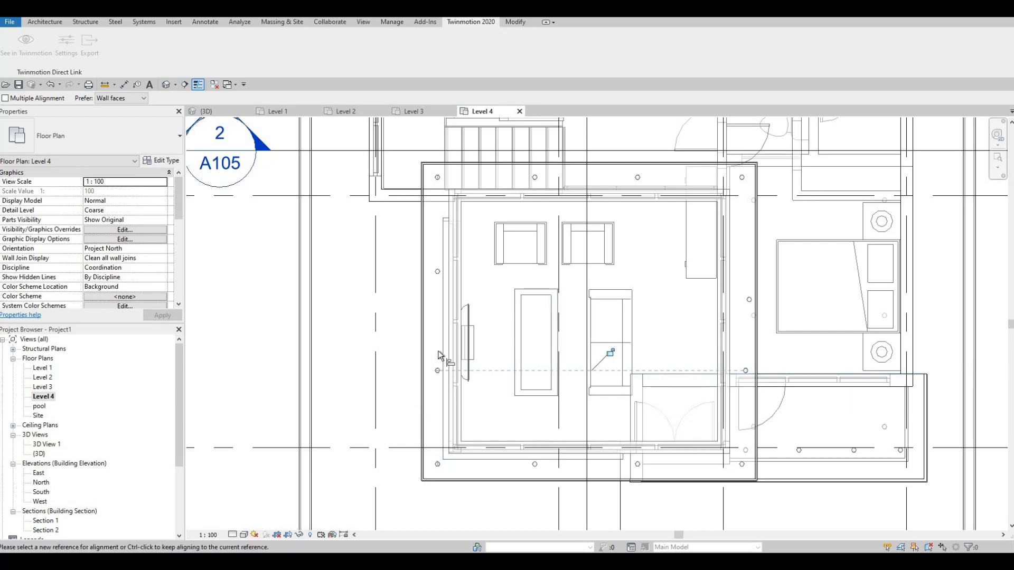
{"action": "left_click", "coordinate": [437, 272]}
{"action": "left_click", "coordinate": [749, 299]}
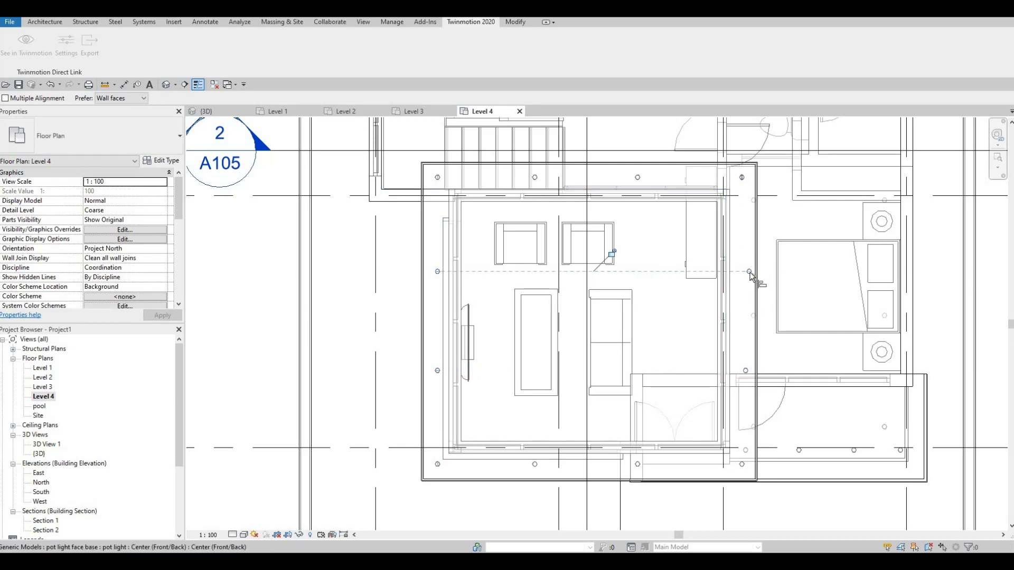
Step: Align the two middle pot lights of the right overhang vertically with the upper-right corner pot light
{"action": "left_click", "coordinate": [743, 192]}
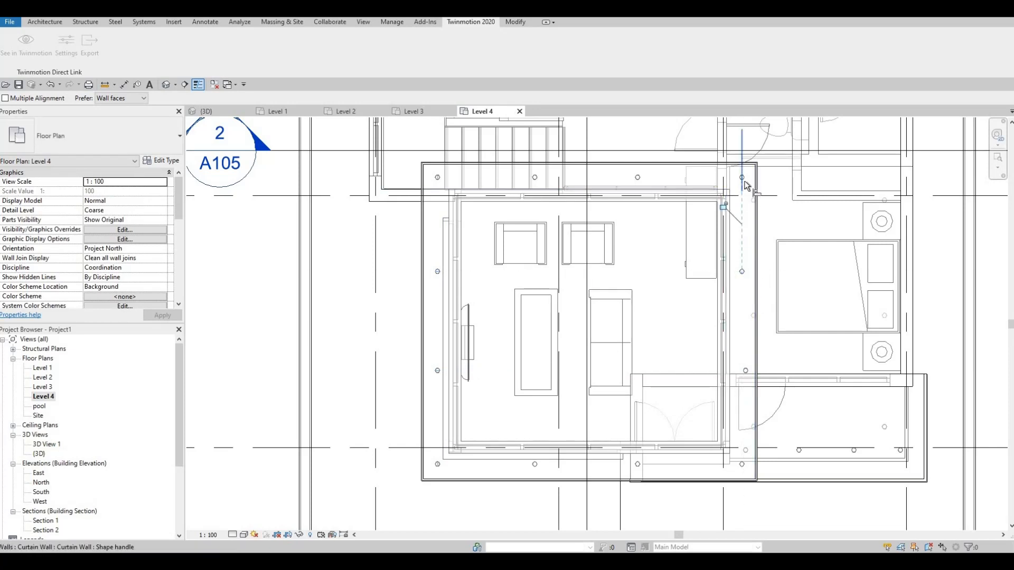
{"action": "left_click", "coordinate": [744, 193]}
{"action": "key", "text": "Escape"}
{"action": "key", "text": "Escape"}
{"action": "key", "text": "a"}
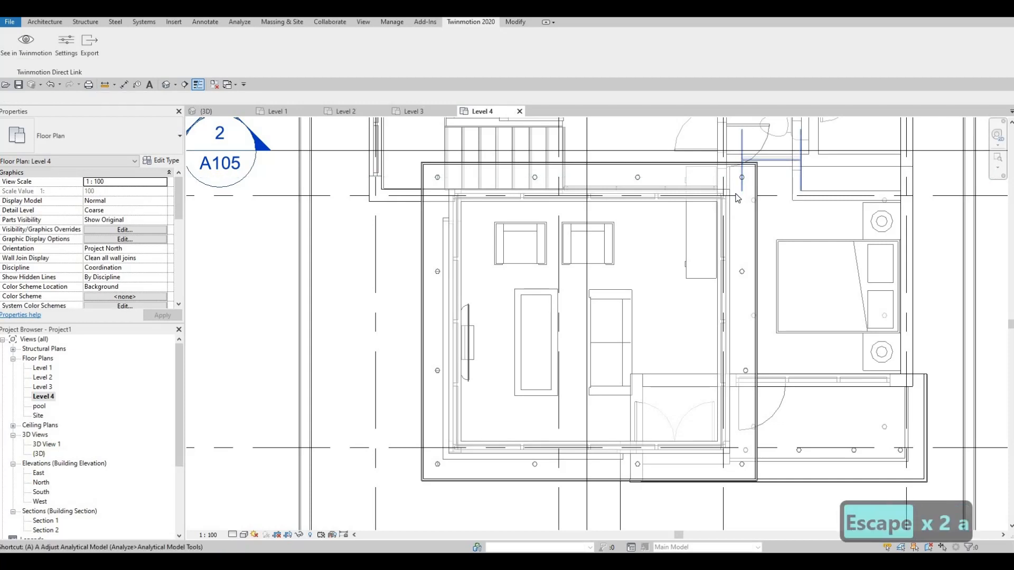
{"action": "key", "text": "l"}
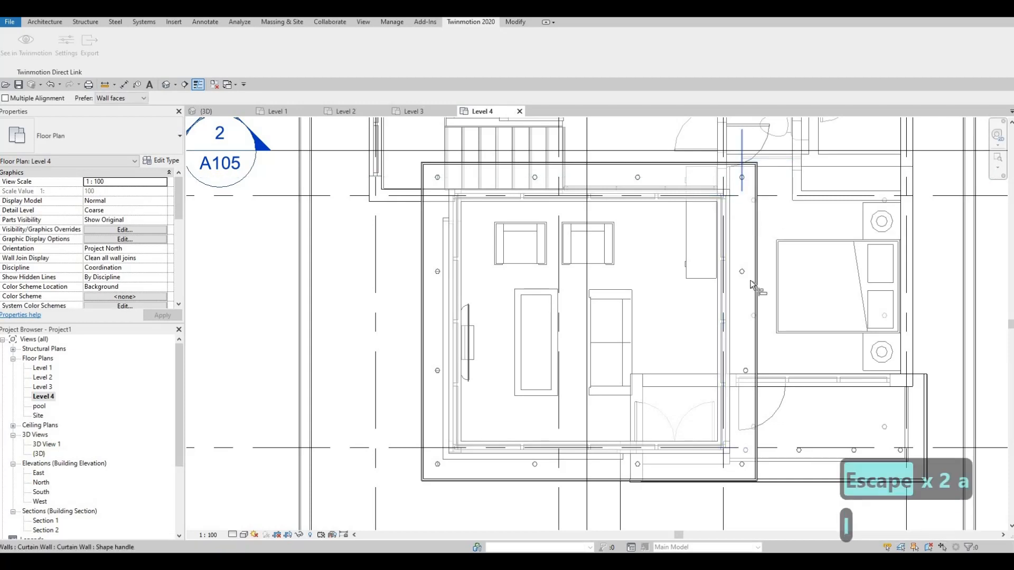
{"action": "left_click", "coordinate": [747, 375]}
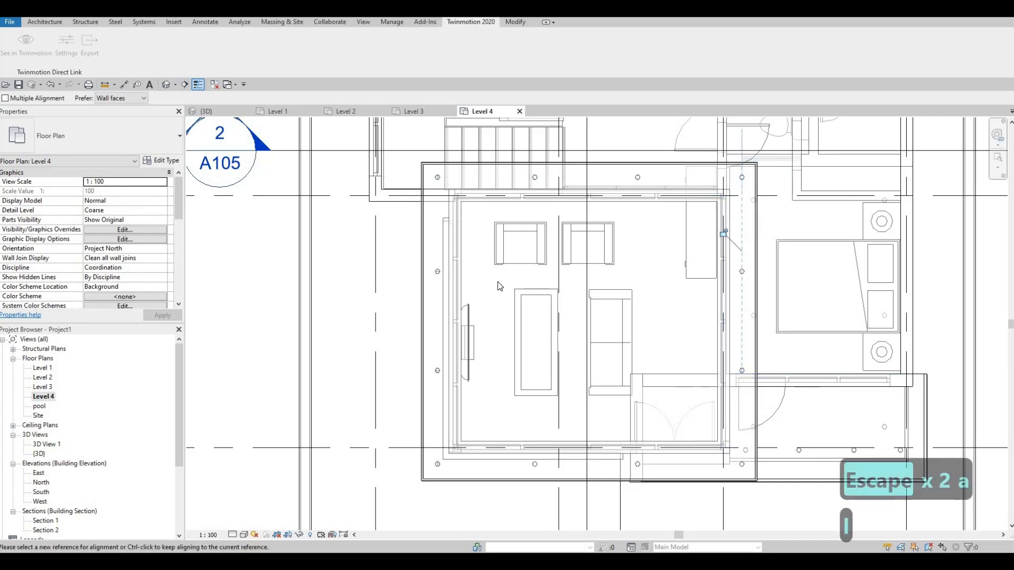
{"action": "key", "text": "Escape"}
{"action": "scroll", "coordinate": [705, 364], "scroll_direction": "down", "scroll_amount": 3}
{"action": "key", "text": "Escape"}
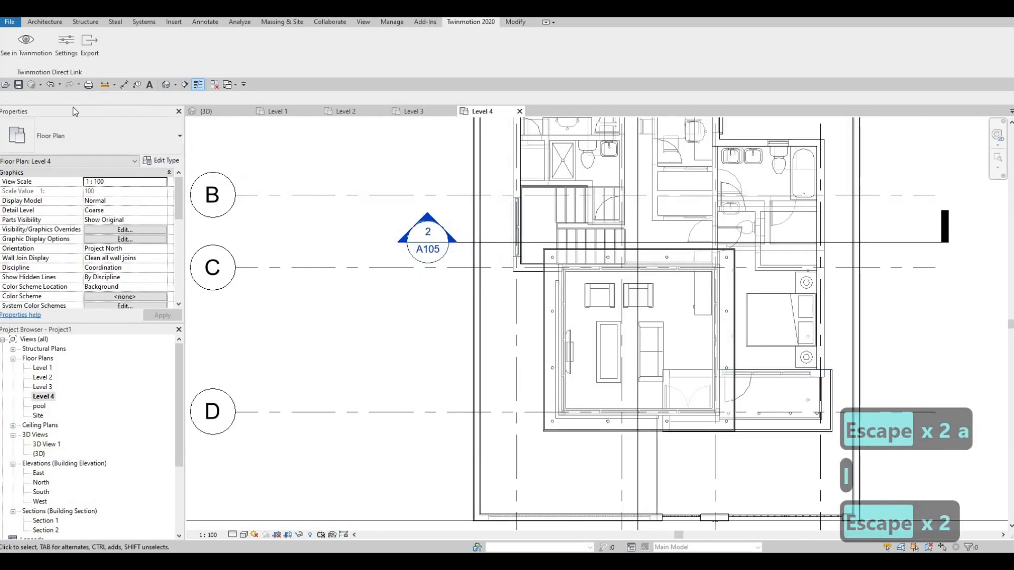
Step: Switch to the {3D} view, send the updated model to Twinmotion and inspect the house's front exterior and fence there
{"action": "left_click", "coordinate": [233, 113]}
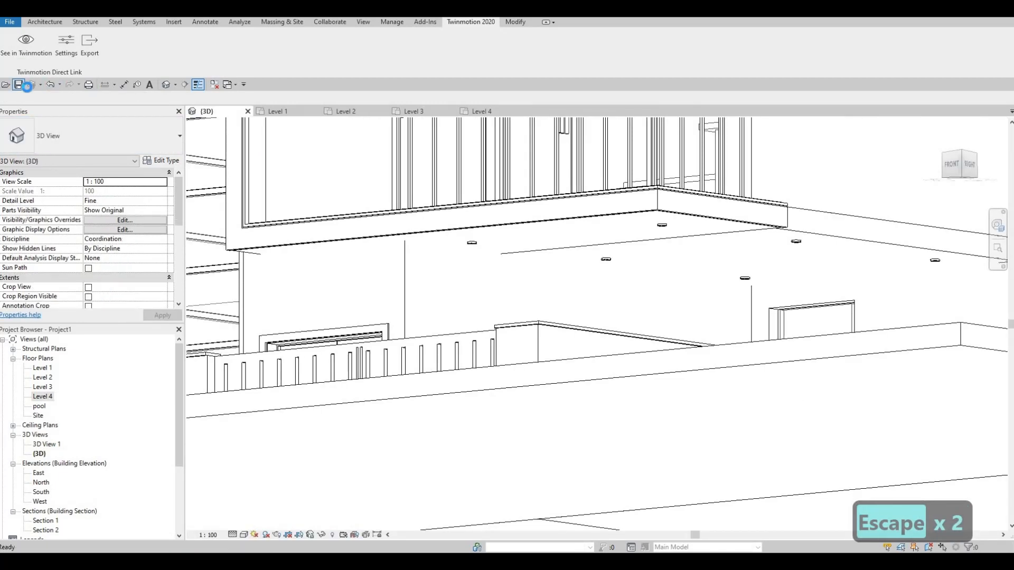
{"action": "left_click", "coordinate": [31, 51]}
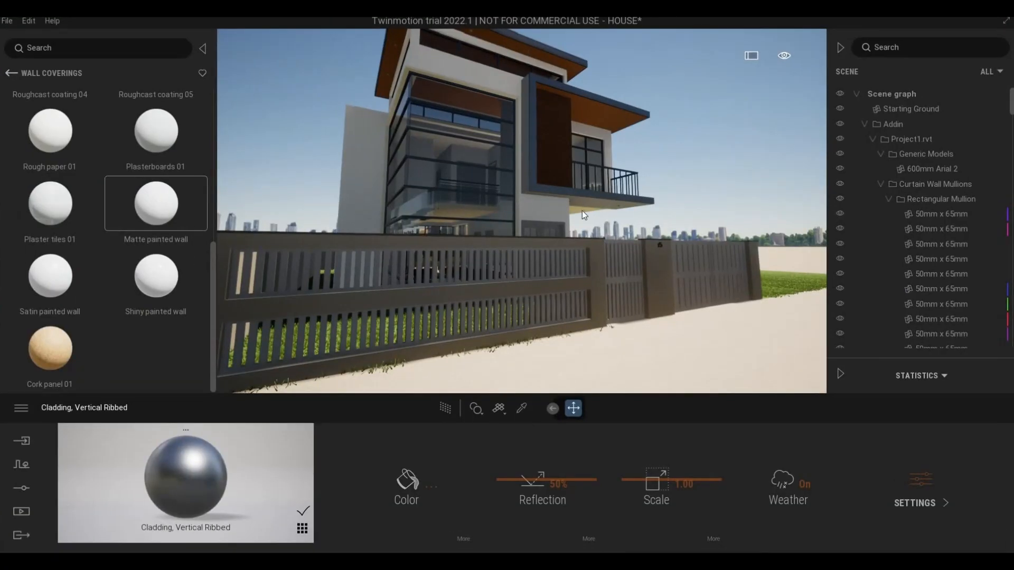
{"action": "middle_click_drag", "start_coordinate": [578, 220], "coordinate": [546, 131], "text": "shift"}
{"action": "key", "text": "w"}
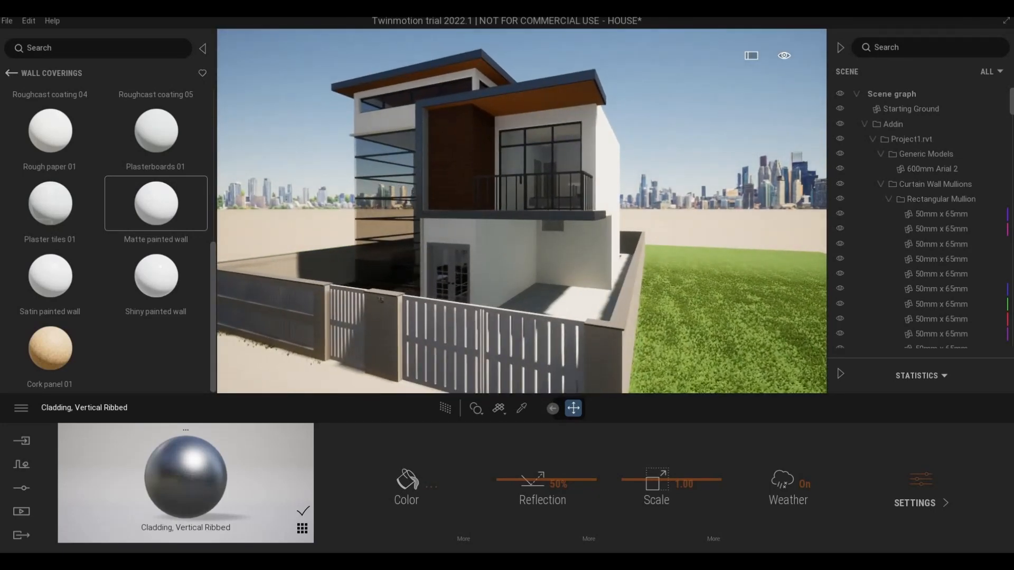
{"action": "key", "text": "a"}
{"action": "scroll", "coordinate": [534, 249], "scroll_direction": "down", "scroll_amount": 2}
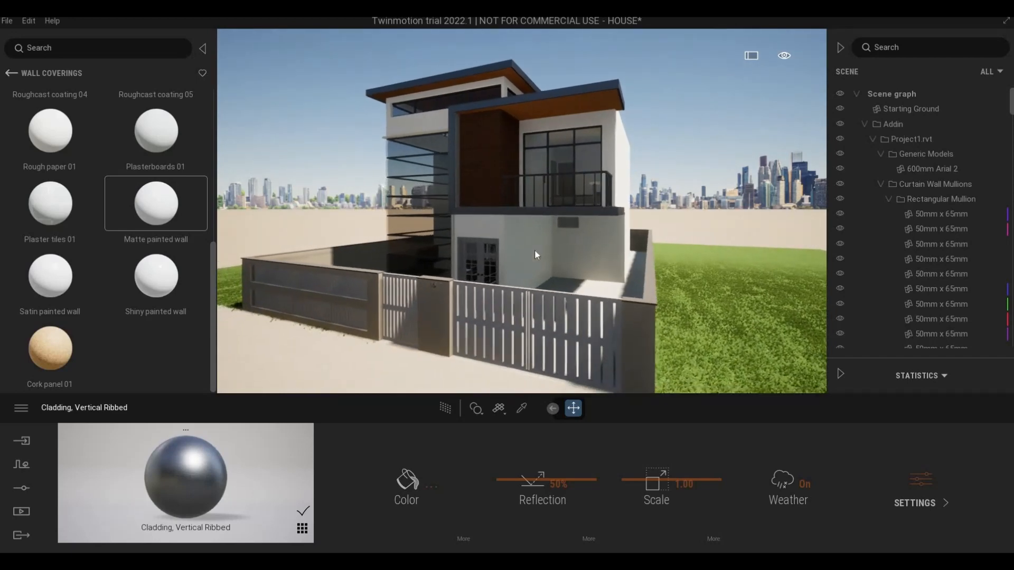